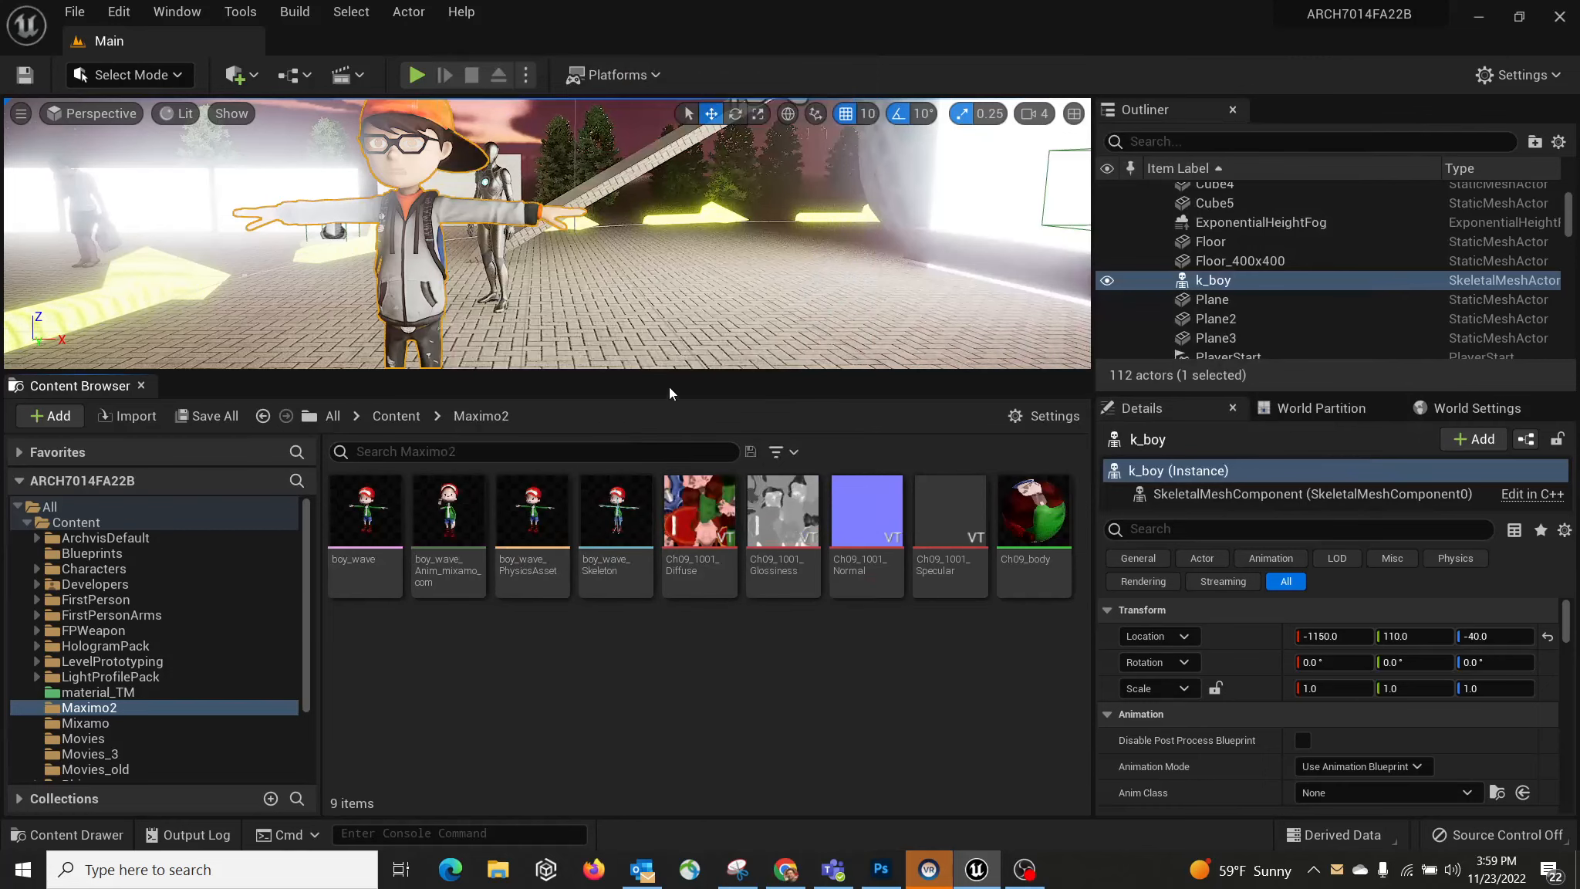
Step: Enlarge the viewport and place boy_wave_Anim_mixamo_com in the level as a character
{"action": "left_click_drag", "start_coordinate": [678, 374], "coordinate": [678, 468]}
{"action": "left_click_drag", "start_coordinate": [448, 610], "coordinate": [724, 427]}
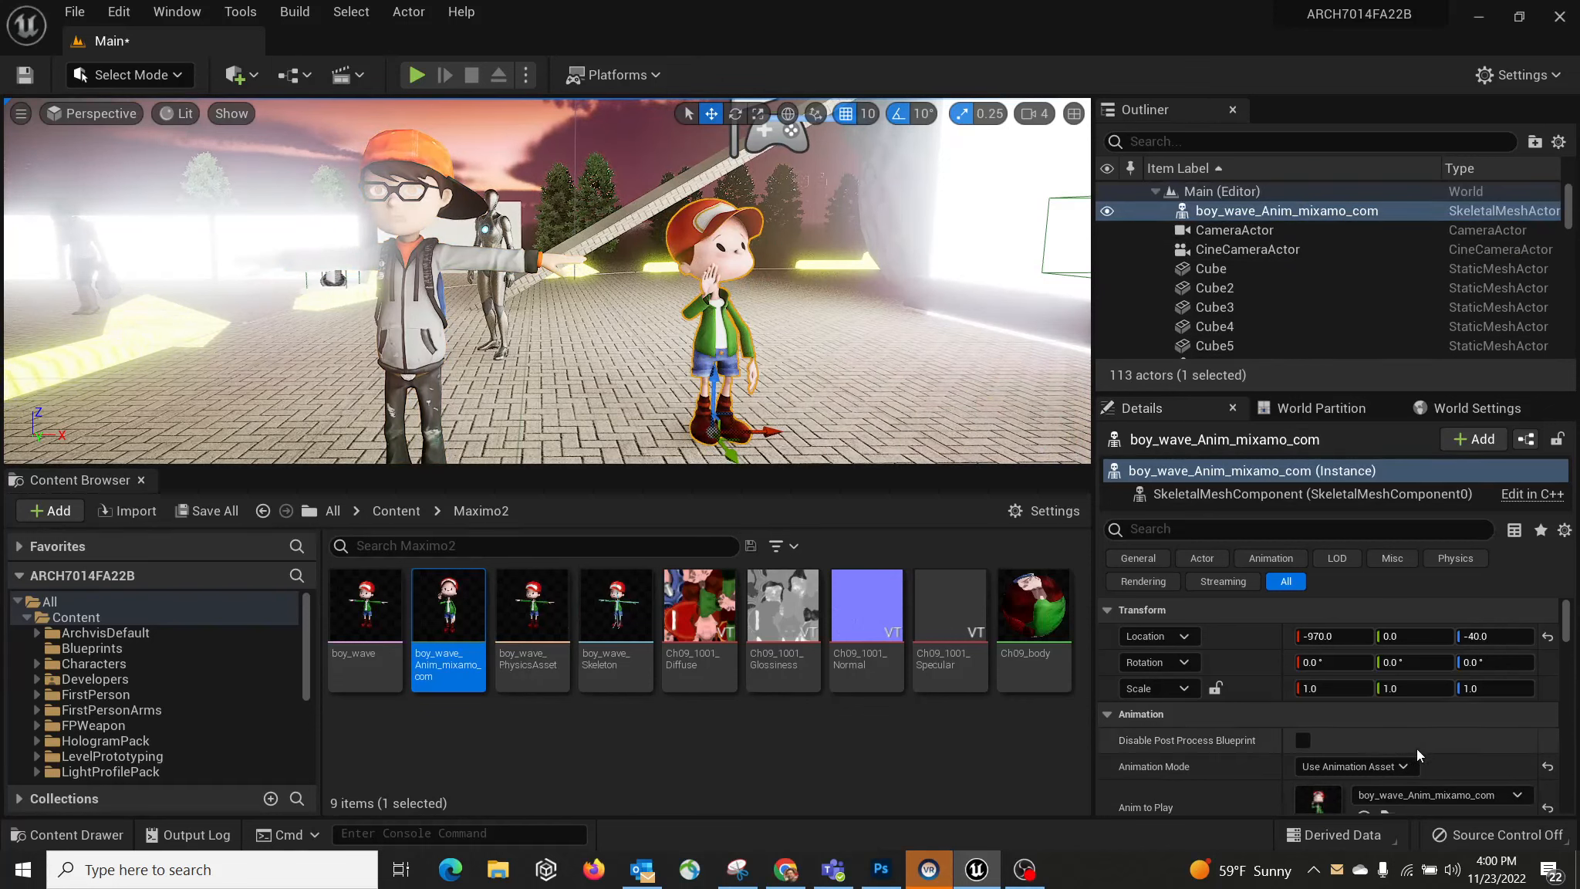
{"action": "scroll", "coordinate": [1417, 749], "scroll_direction": "down", "scroll_amount": 3}
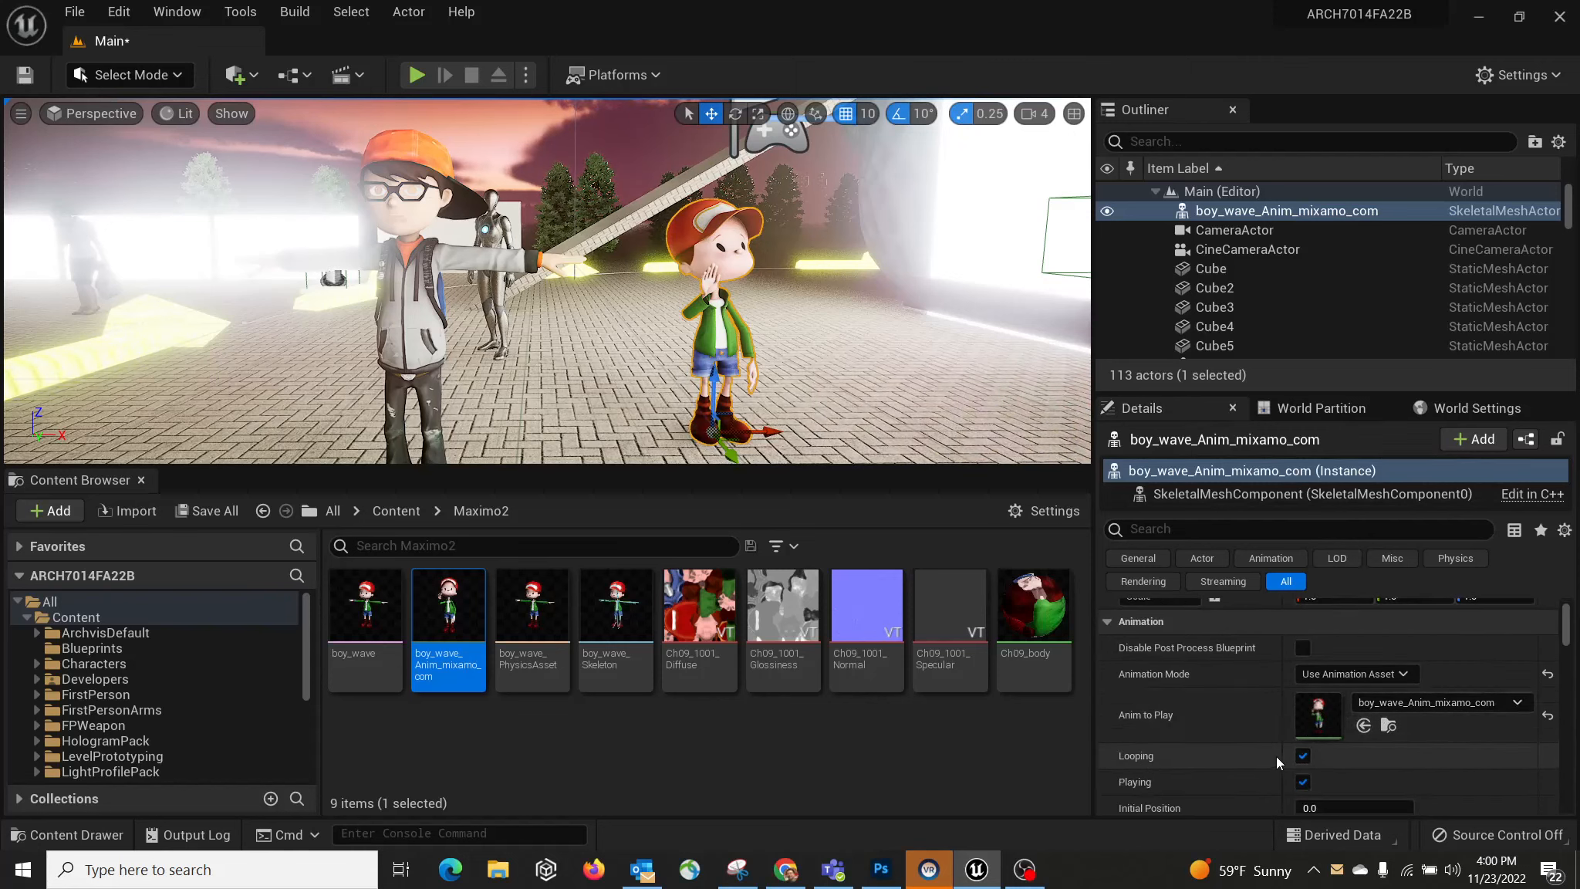
Step: Enable Looping for the wave animation and bring up the Anim to Play asset picker
{"action": "left_click", "coordinate": [1302, 755]}
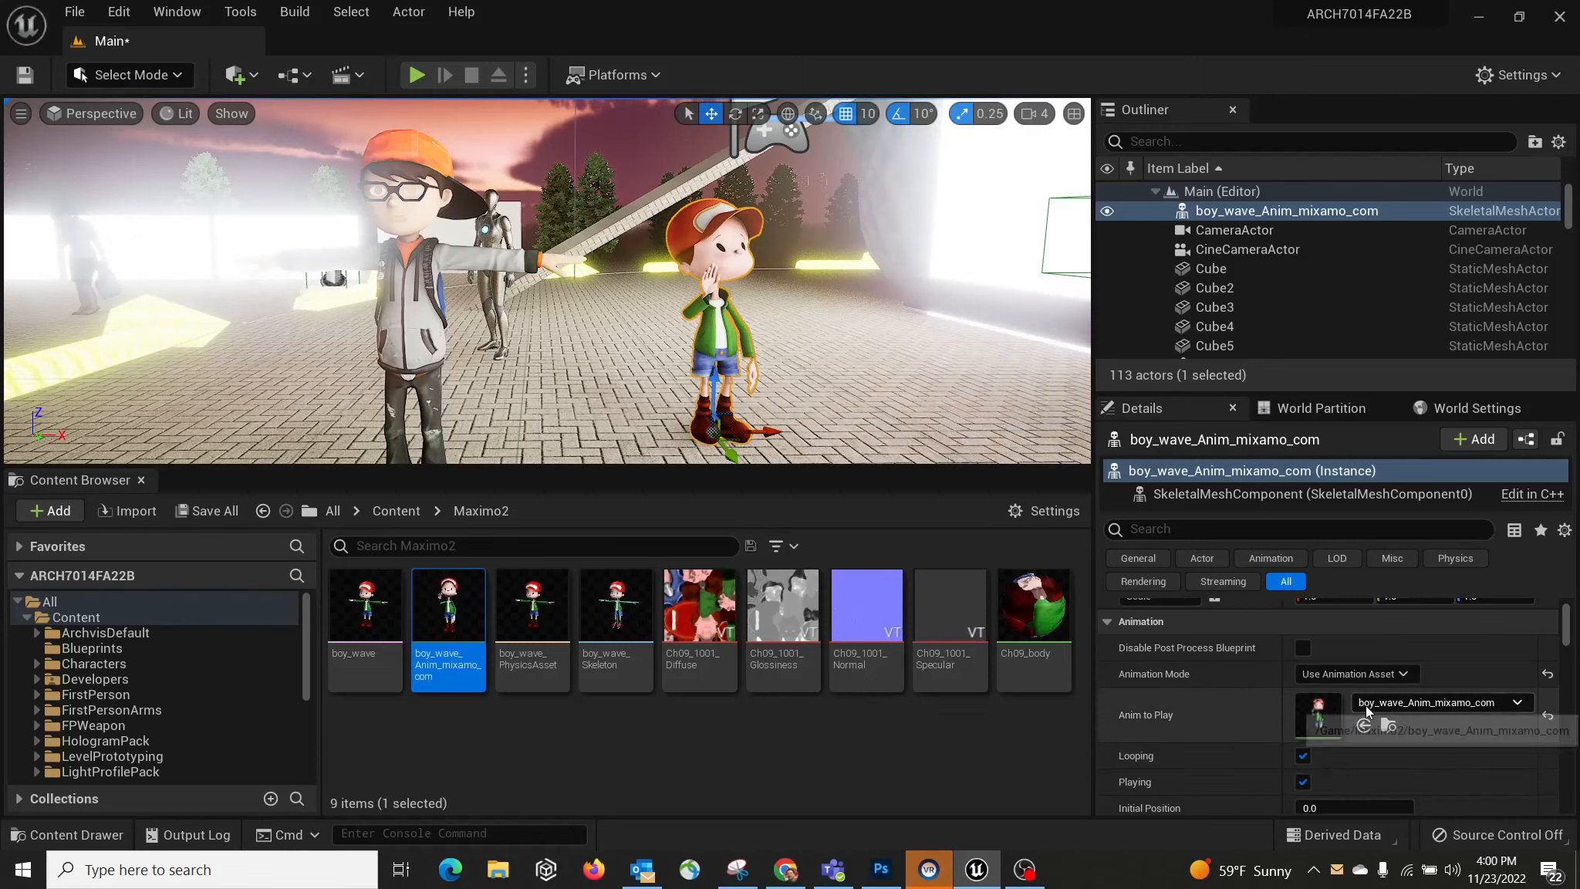
{"action": "left_click", "coordinate": [1405, 701]}
{"action": "left_click", "coordinate": [1405, 701]}
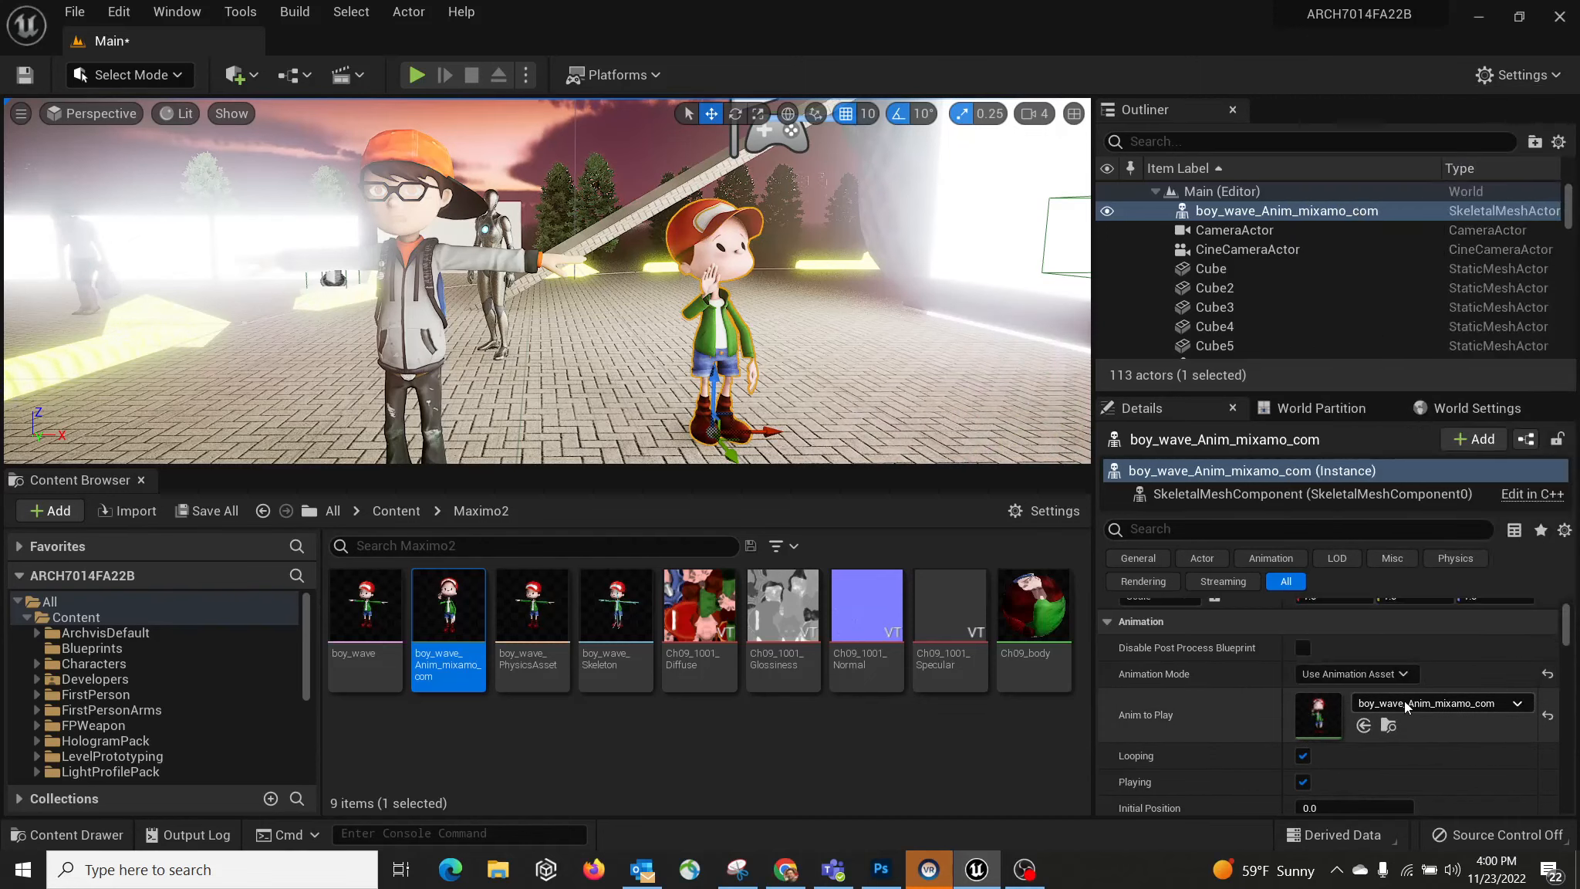
{"action": "left_click", "coordinate": [1392, 706]}
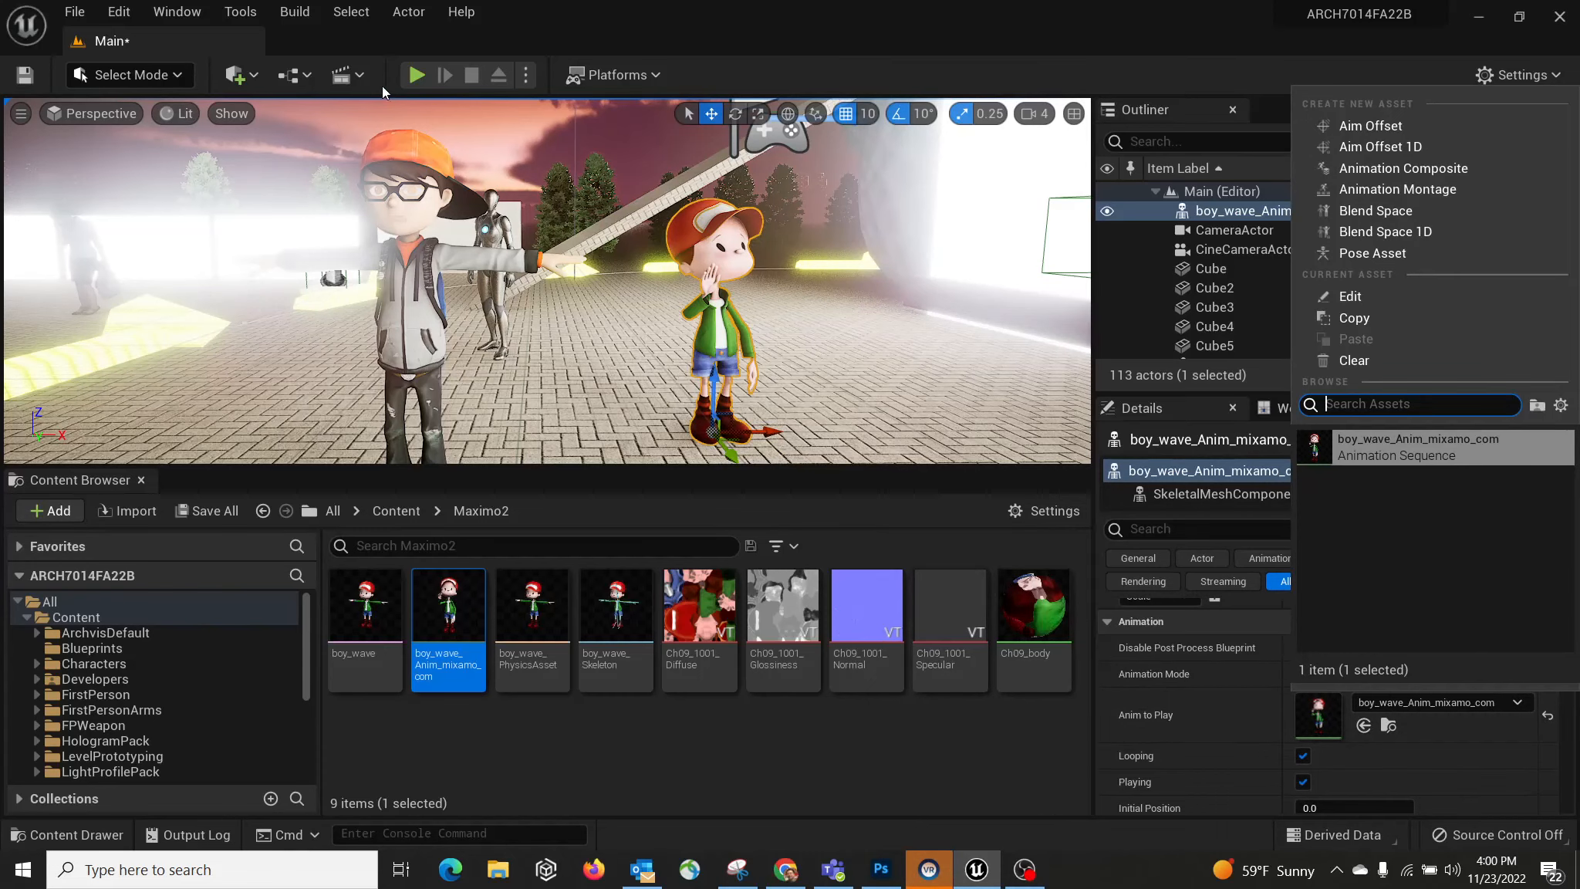
Step: Play-test the level to watch the boy wave, then stop and frame the boy_wave character
{"action": "left_click", "coordinate": [433, 75]}
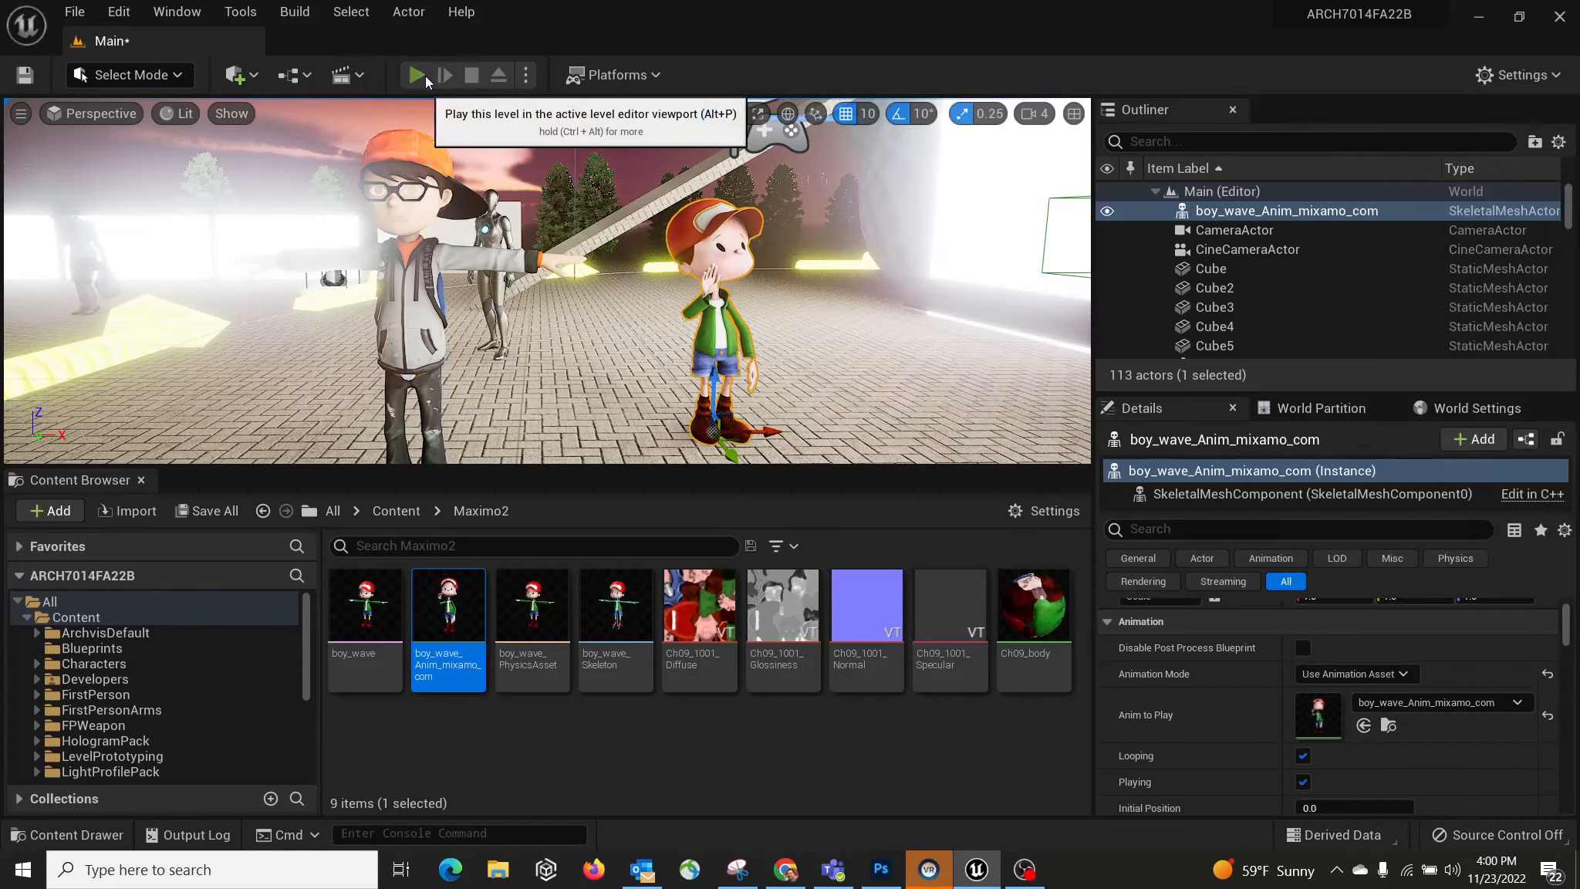
{"action": "left_click", "coordinate": [426, 77]}
{"action": "left_click", "coordinate": [617, 306]}
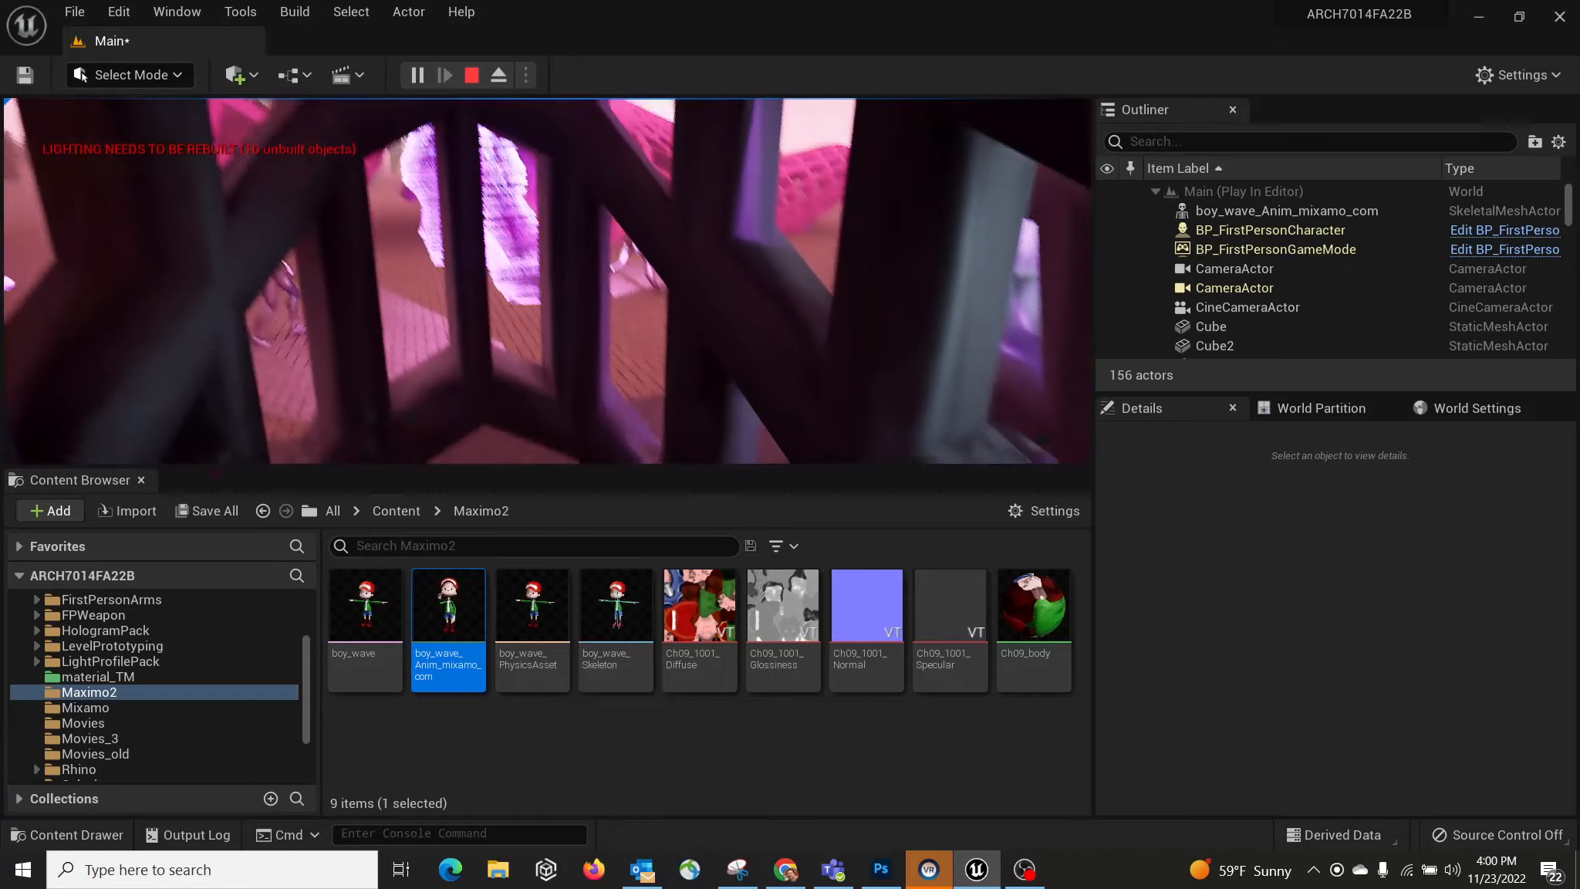
{"action": "key", "text": "Escape"}
{"action": "key", "text": "f"}
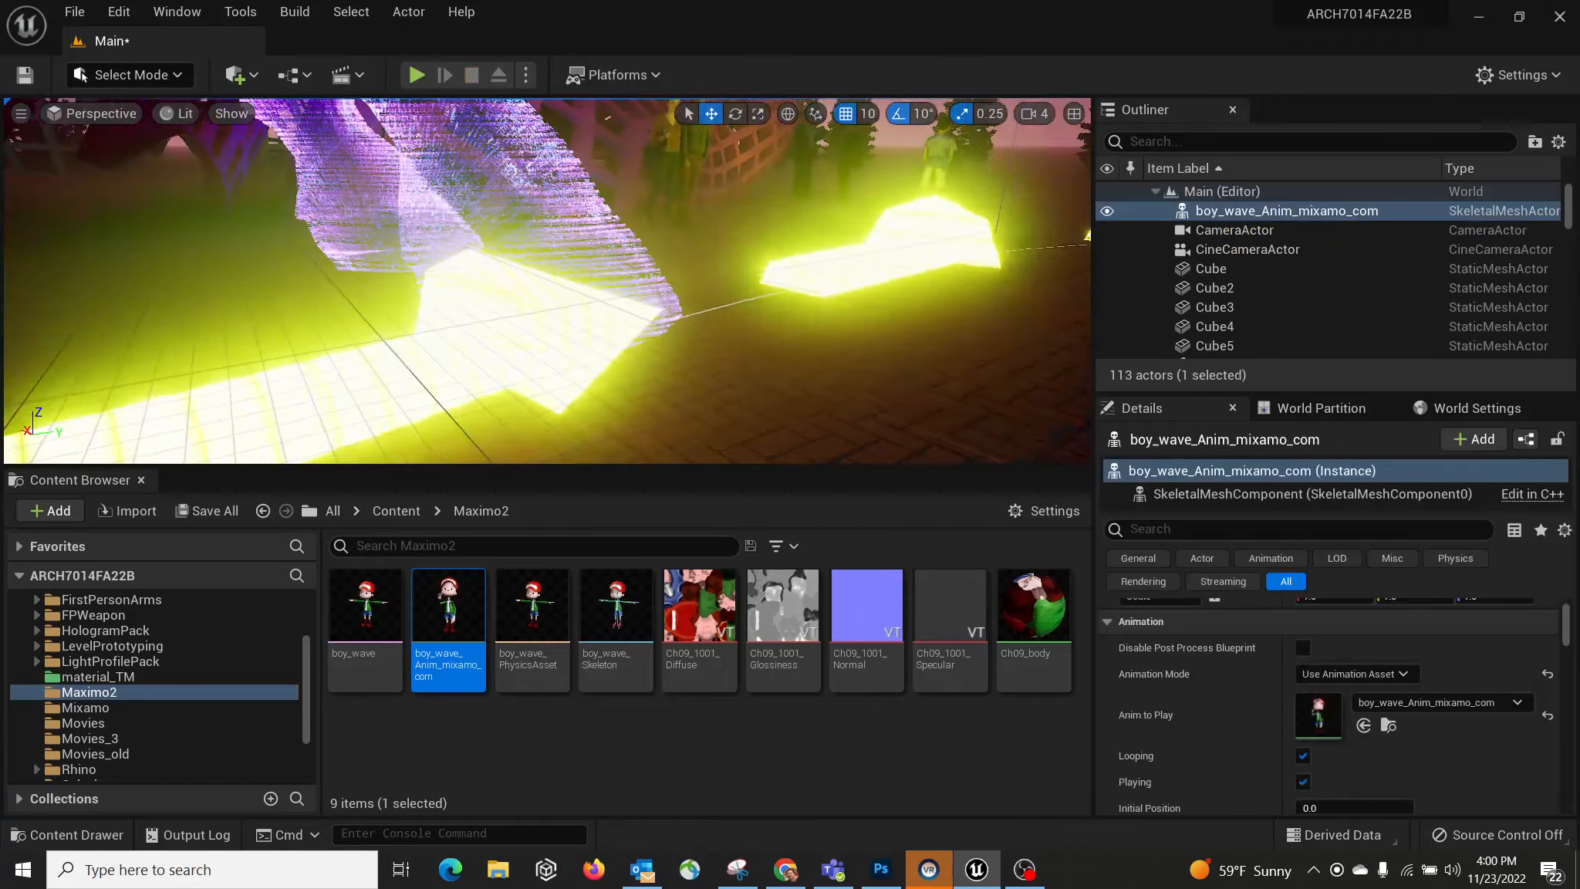
{"action": "mouse_move", "coordinate": [548, 281]}
{"action": "right_mouse_down"}
{"action": "mouse_move", "coordinate": [502, 309]}
{"action": "mouse_move", "coordinate": [463, 293]}
{"action": "mouse_move", "coordinate": [401, 332]}
{"action": "mouse_move", "coordinate": [397, 255]}
{"action": "mouse_move", "coordinate": [420, 223]}
{"action": "mouse_move", "coordinate": [586, 231]}
{"action": "mouse_move", "coordinate": [609, 216]}
{"action": "mouse_move", "coordinate": [517, 224]}
{"action": "mouse_move", "coordinate": [509, 270]}
{"action": "mouse_move", "coordinate": [571, 262]}
{"action": "mouse_move", "coordinate": [516, 270]}
{"action": "mouse_move", "coordinate": [556, 267]}
{"action": "right_mouse_up"}
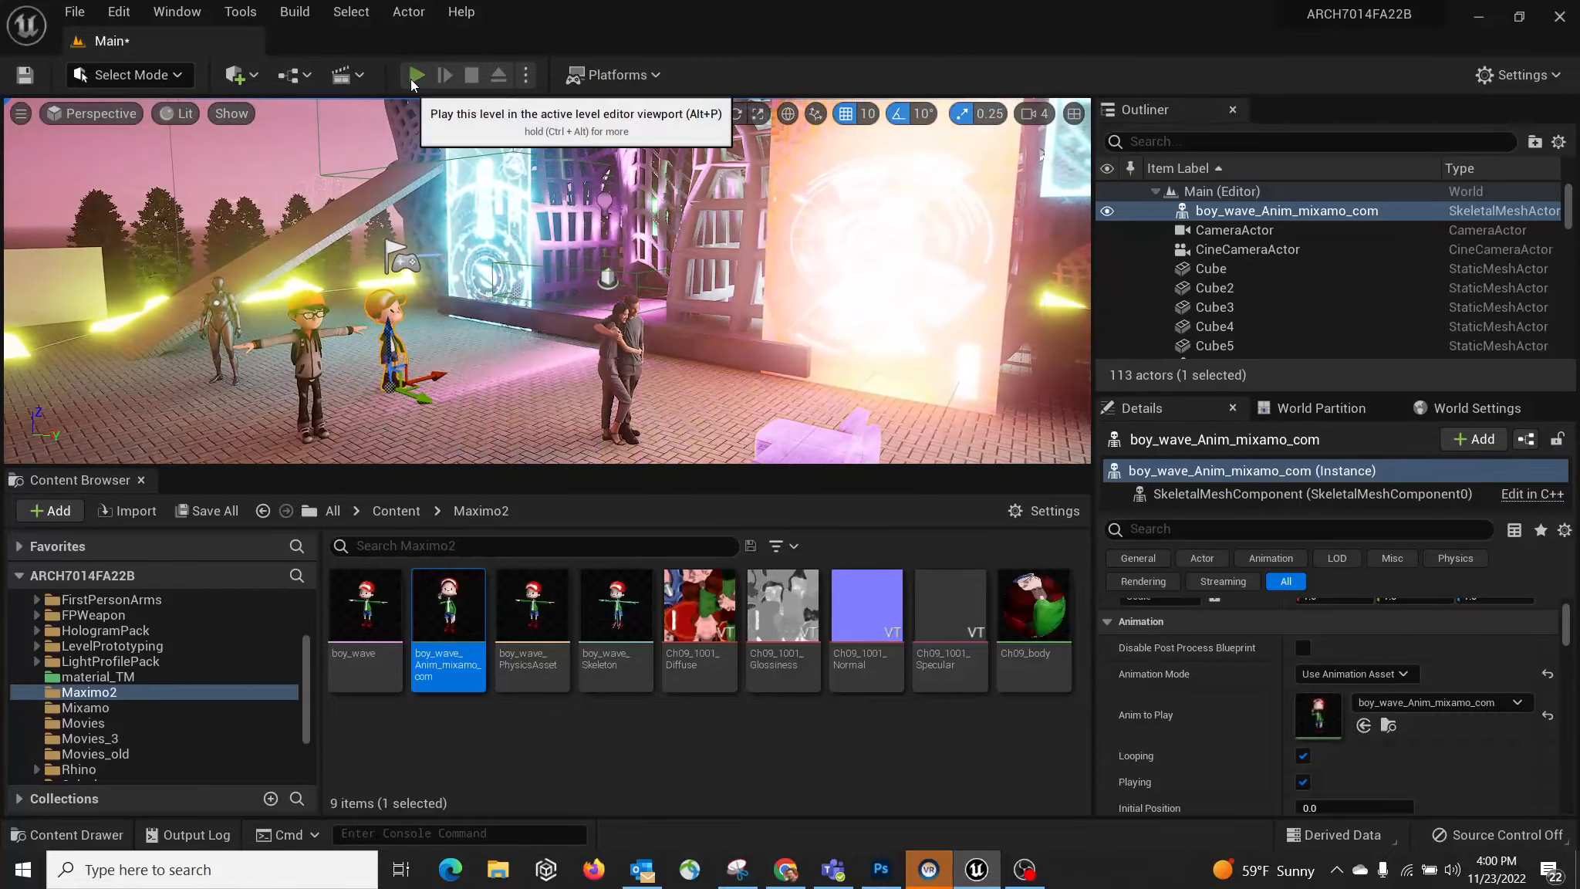
Step: Run a brief play session again, stop it, and orbit around the structures
{"action": "left_click", "coordinate": [415, 75]}
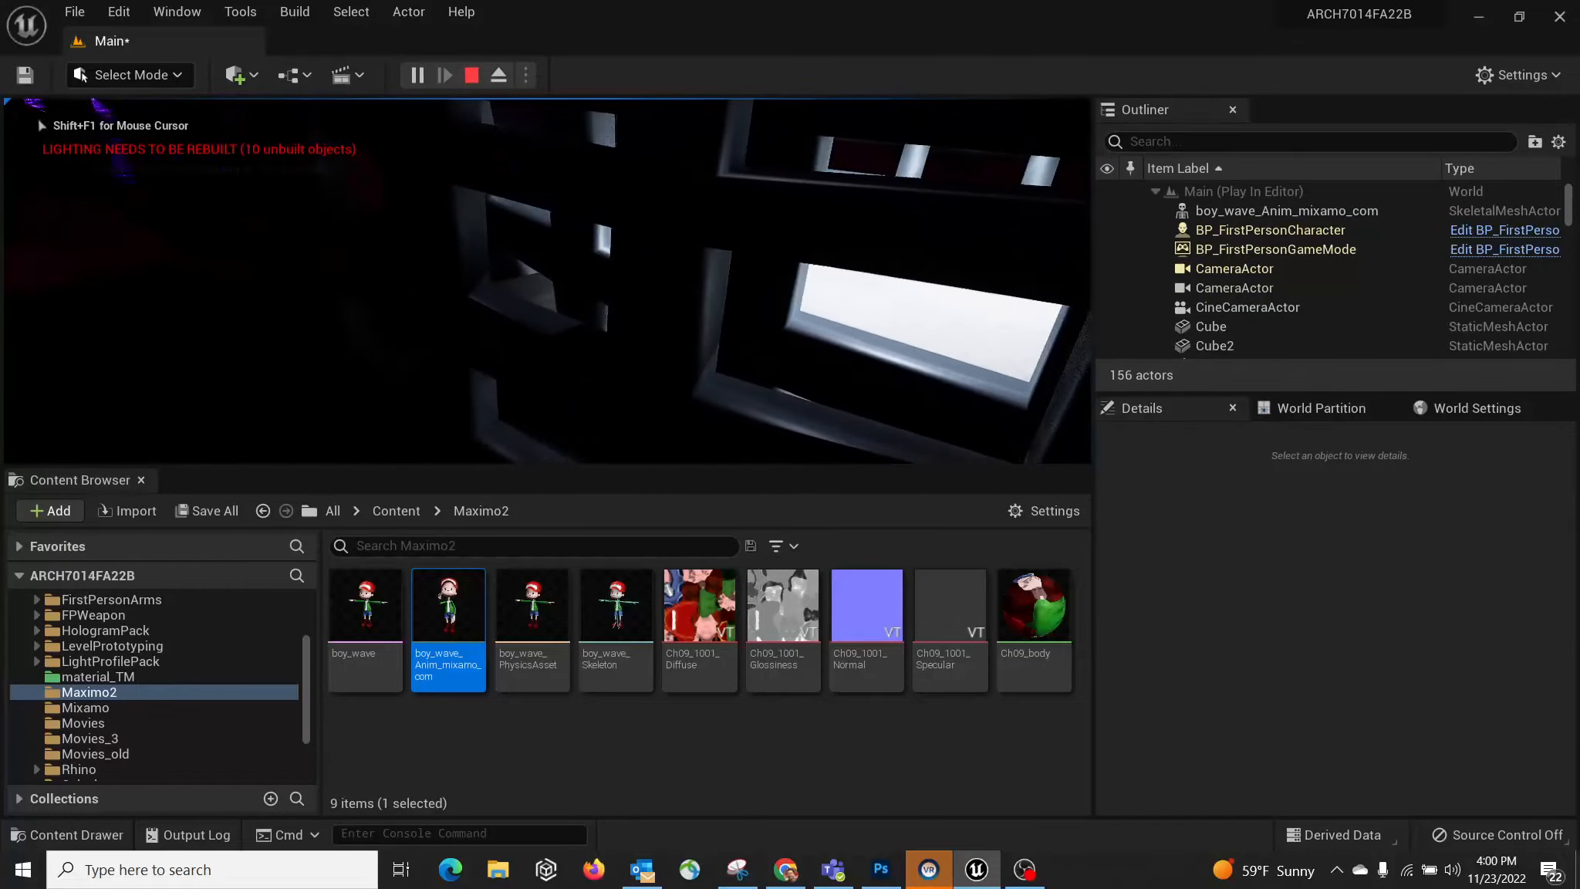
{"action": "key", "text": "Escape"}
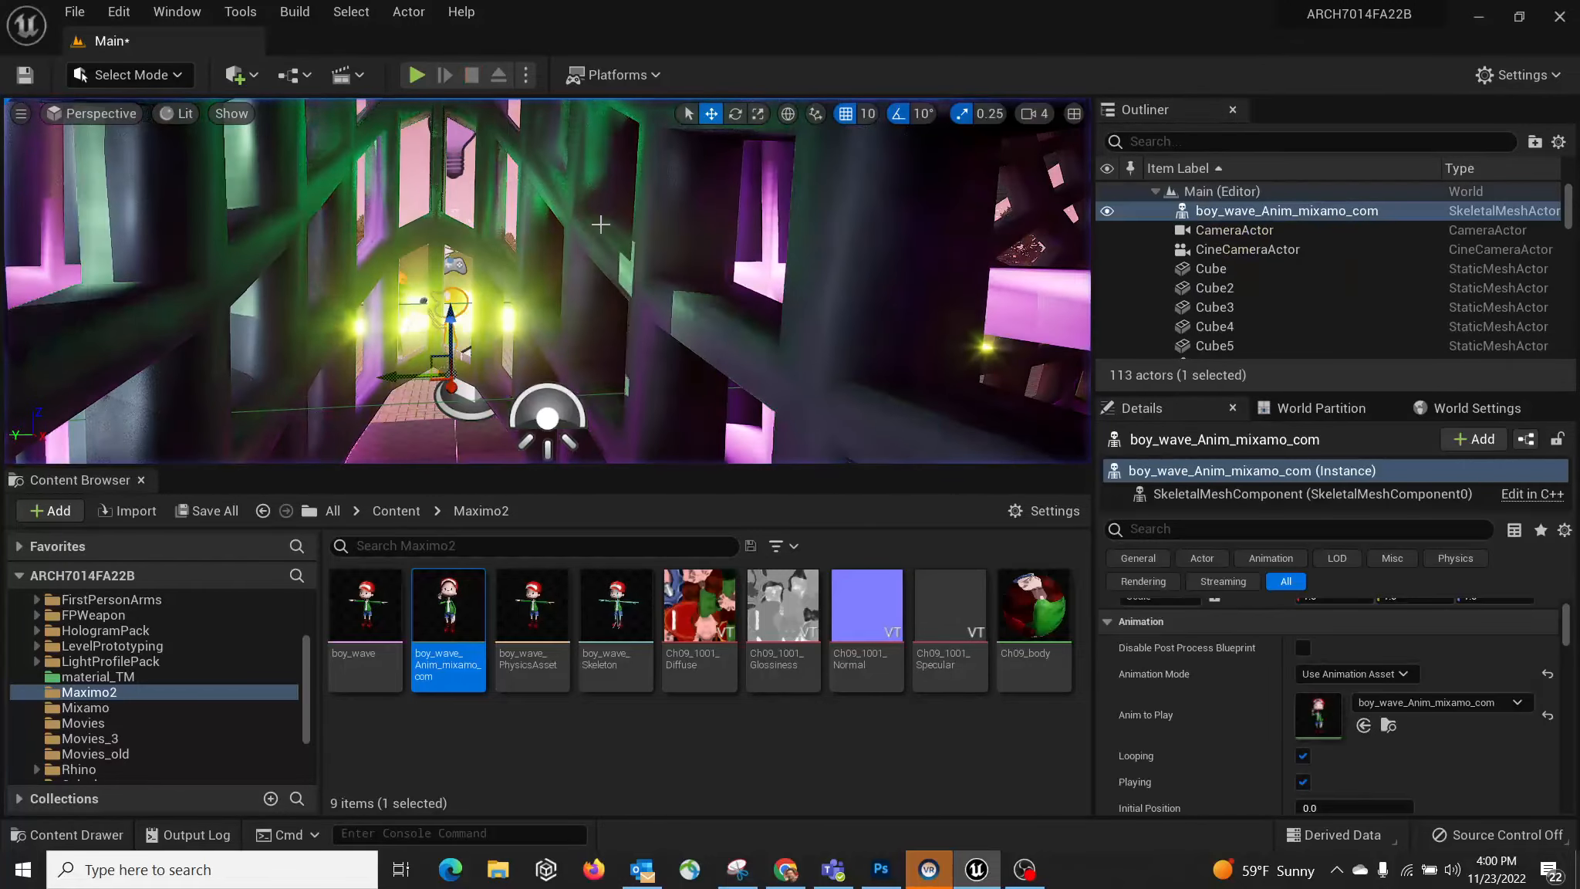
{"action": "right_click_drag", "start_coordinate": [600, 224], "coordinate": [631, 257]}
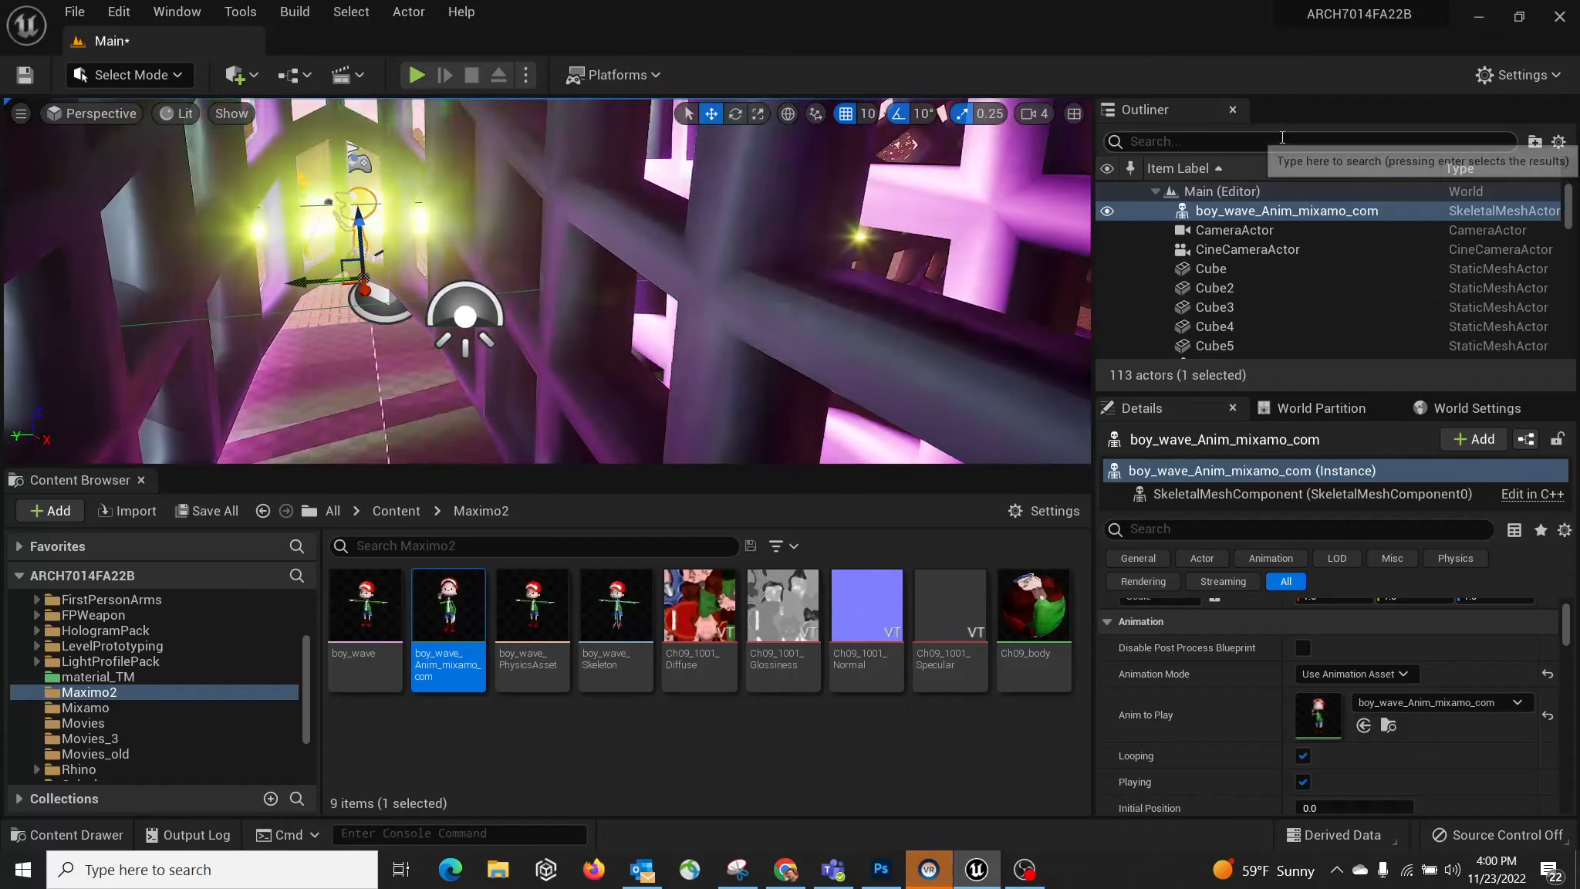
Step: Find PlayerStart with an Outliner search for 'player' and move it beside the boys
{"action": "left_click", "coordinate": [1283, 141]}
{"action": "type", "text": "player"}
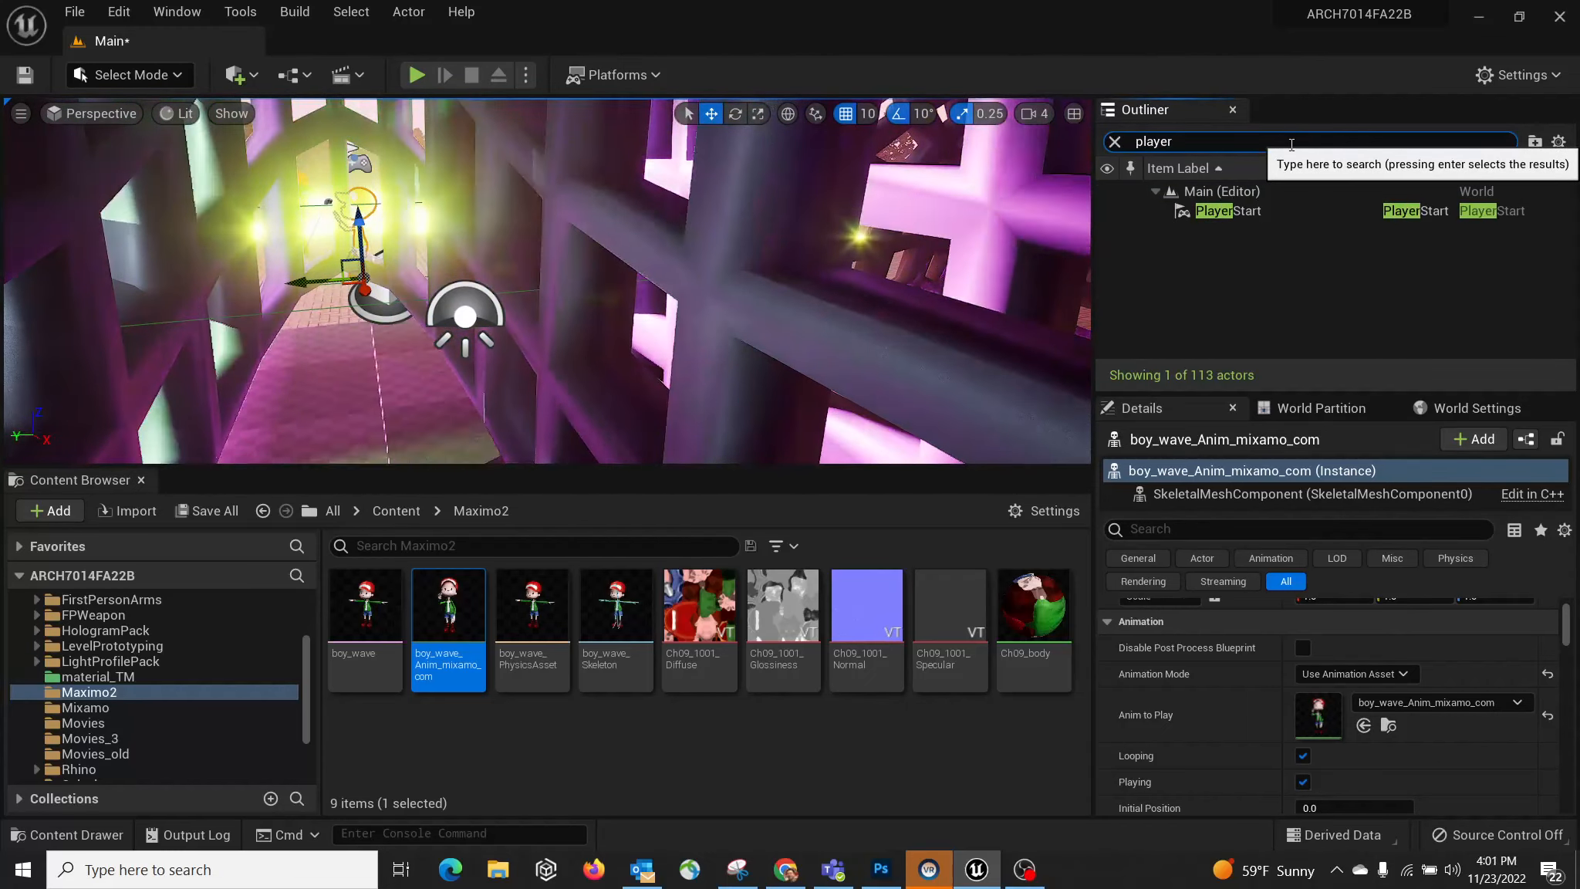
{"action": "double_click", "coordinate": [1248, 210]}
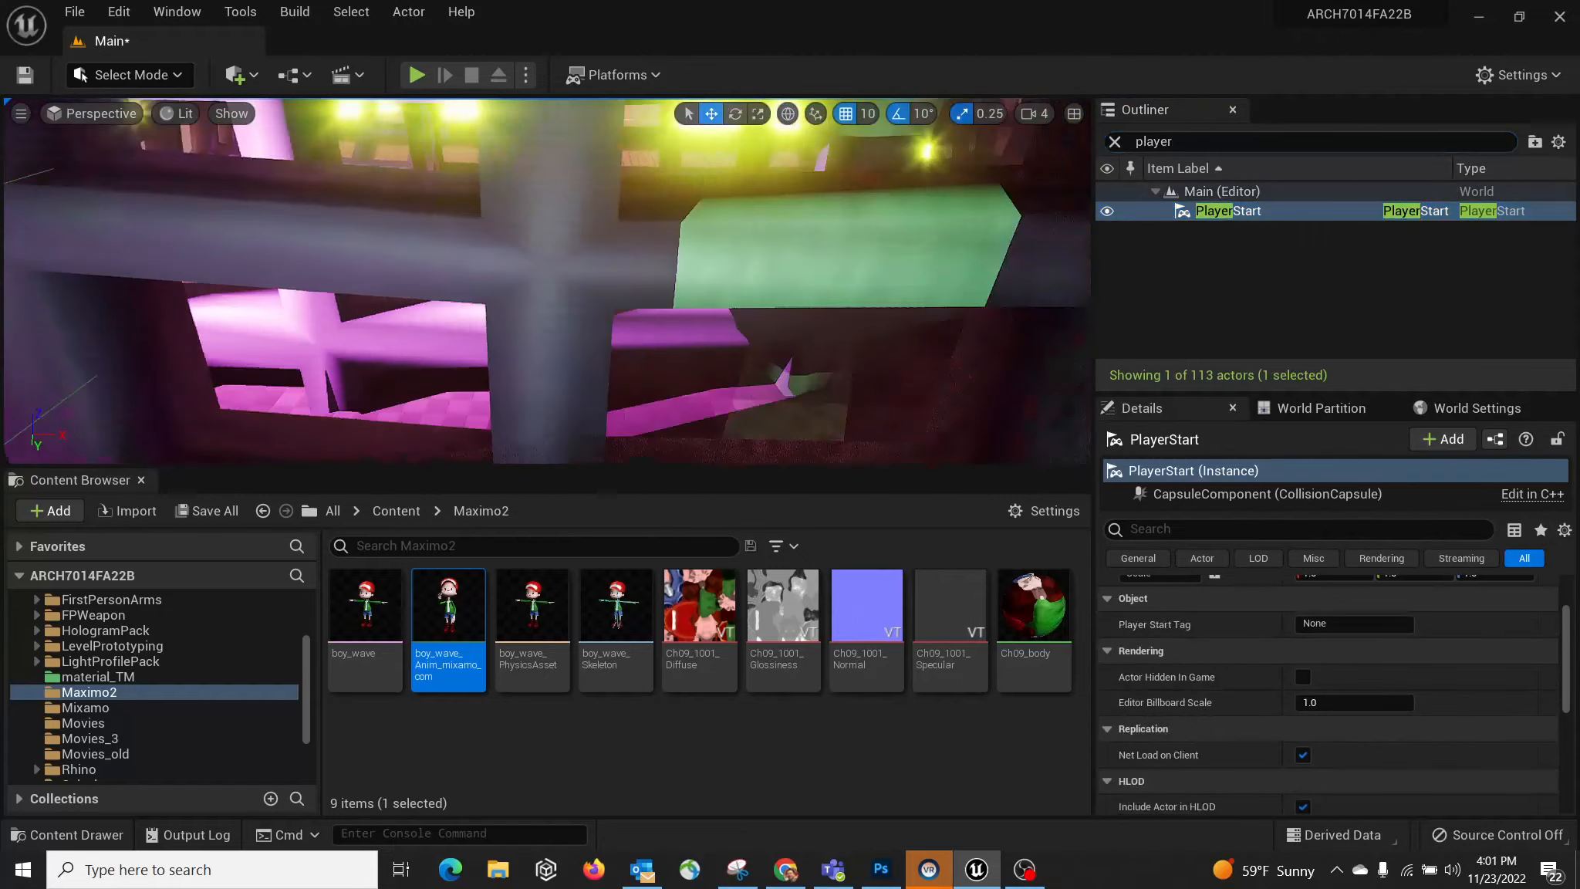
{"action": "mouse_move", "coordinate": [290, 297]}
{"action": "right_mouse_down"}
{"action": "mouse_move", "coordinate": [301, 309]}
{"action": "mouse_move", "coordinate": [290, 297]}
{"action": "right_mouse_up"}
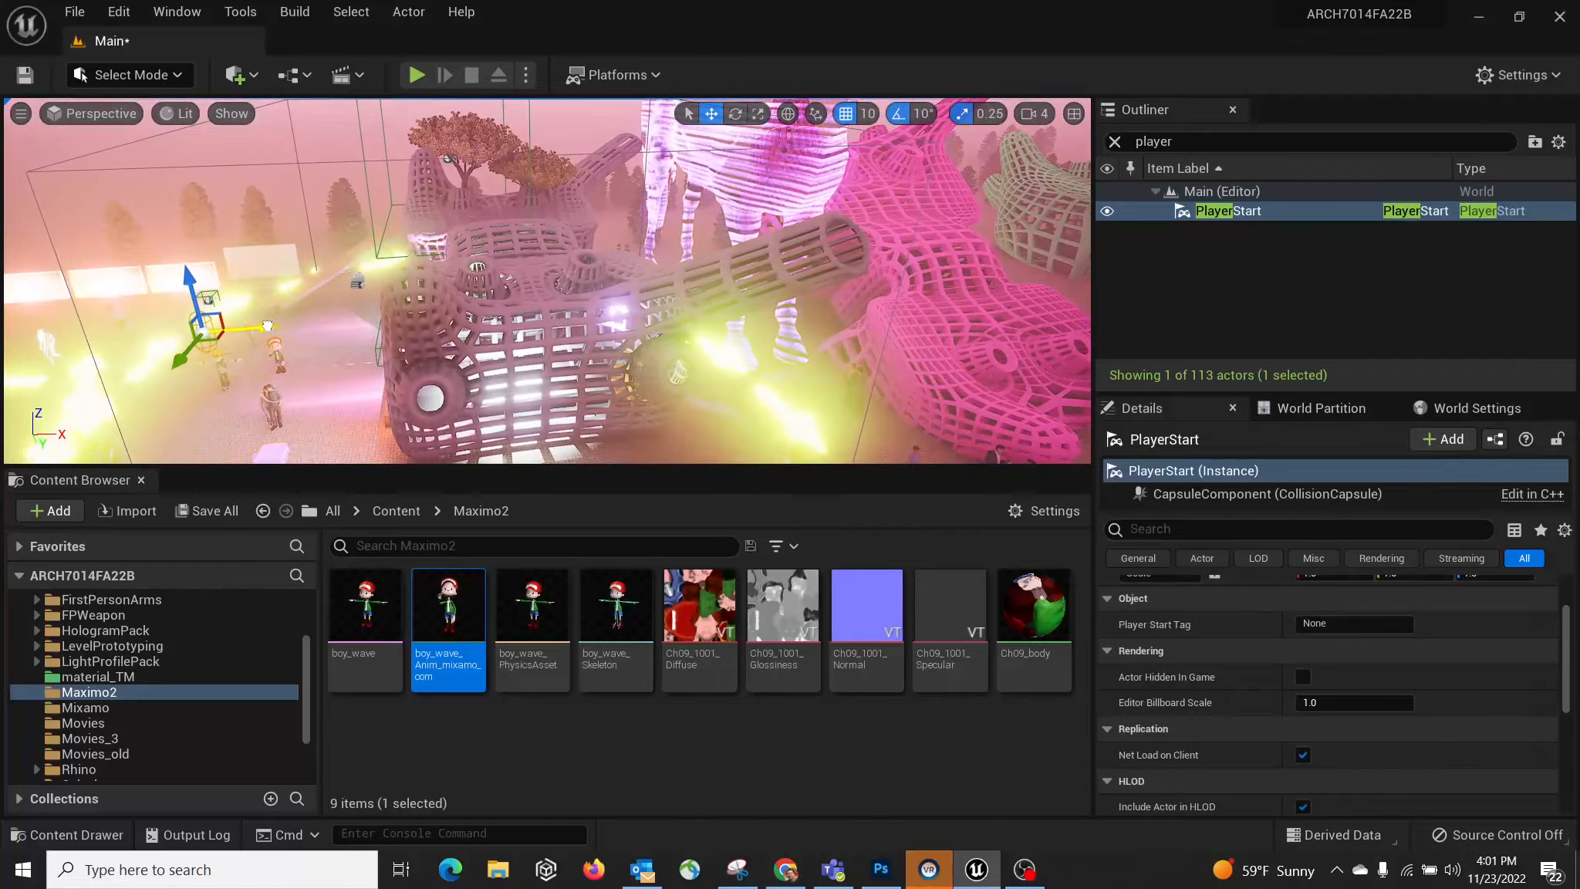
{"action": "mouse_move", "coordinate": [290, 297]}
{"action": "right_mouse_down"}
{"action": "mouse_move", "coordinate": [283, 324]}
{"action": "mouse_move", "coordinate": [271, 306]}
{"action": "right_mouse_up"}
{"action": "mouse_move", "coordinate": [361, 335]}
{"action": "right_mouse_down"}
{"action": "mouse_move", "coordinate": [331, 327]}
{"action": "mouse_move", "coordinate": [360, 335]}
{"action": "right_mouse_up"}
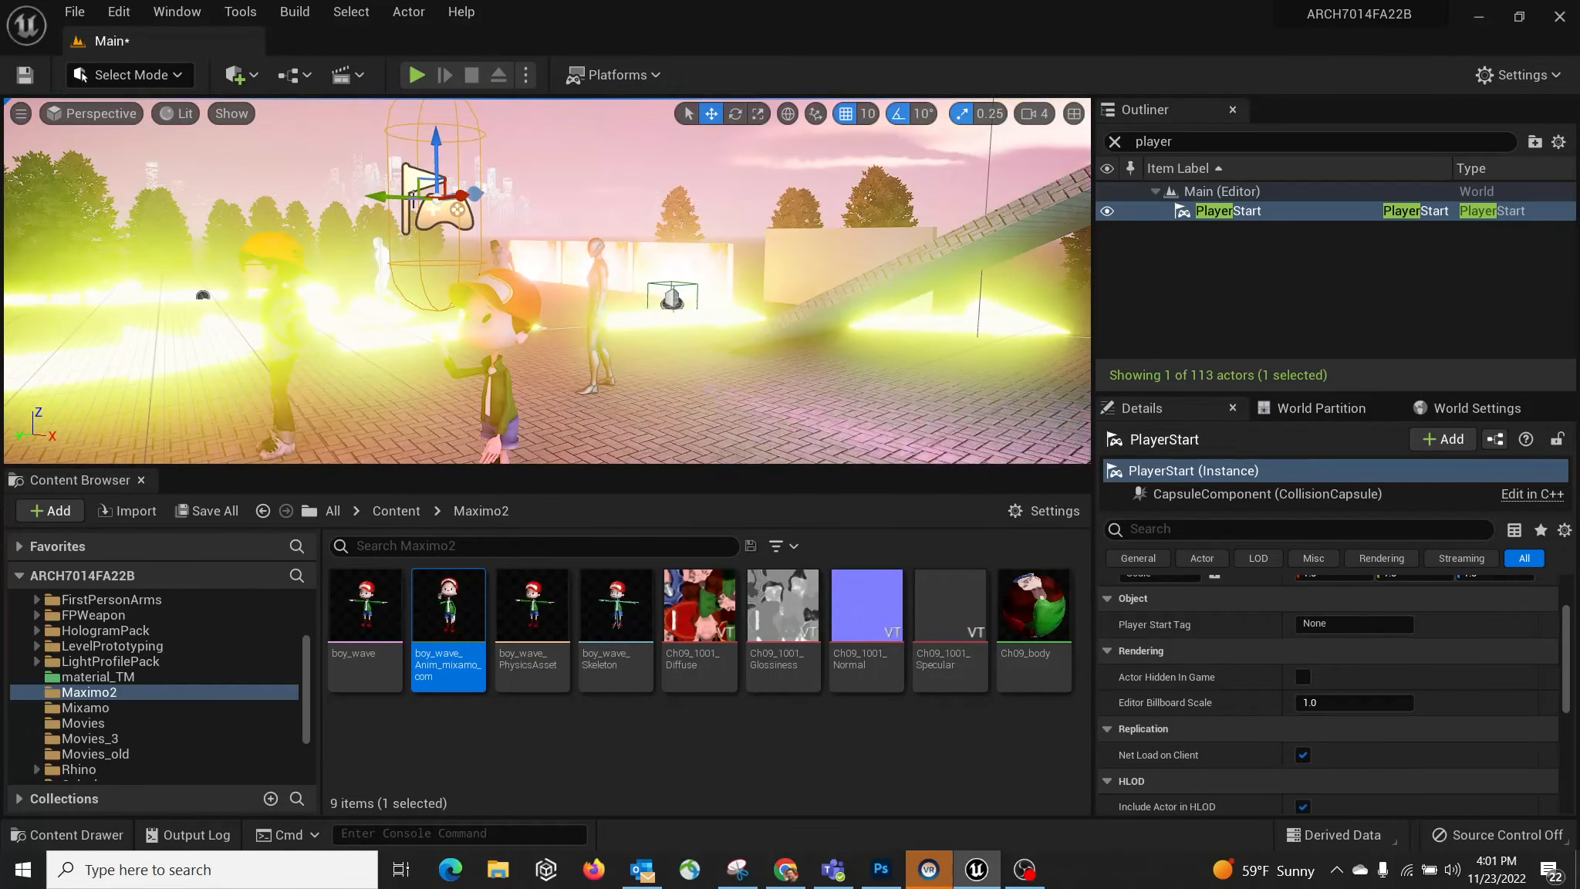
{"action": "left_click_drag", "start_coordinate": [382, 200], "coordinate": [503, 213]}
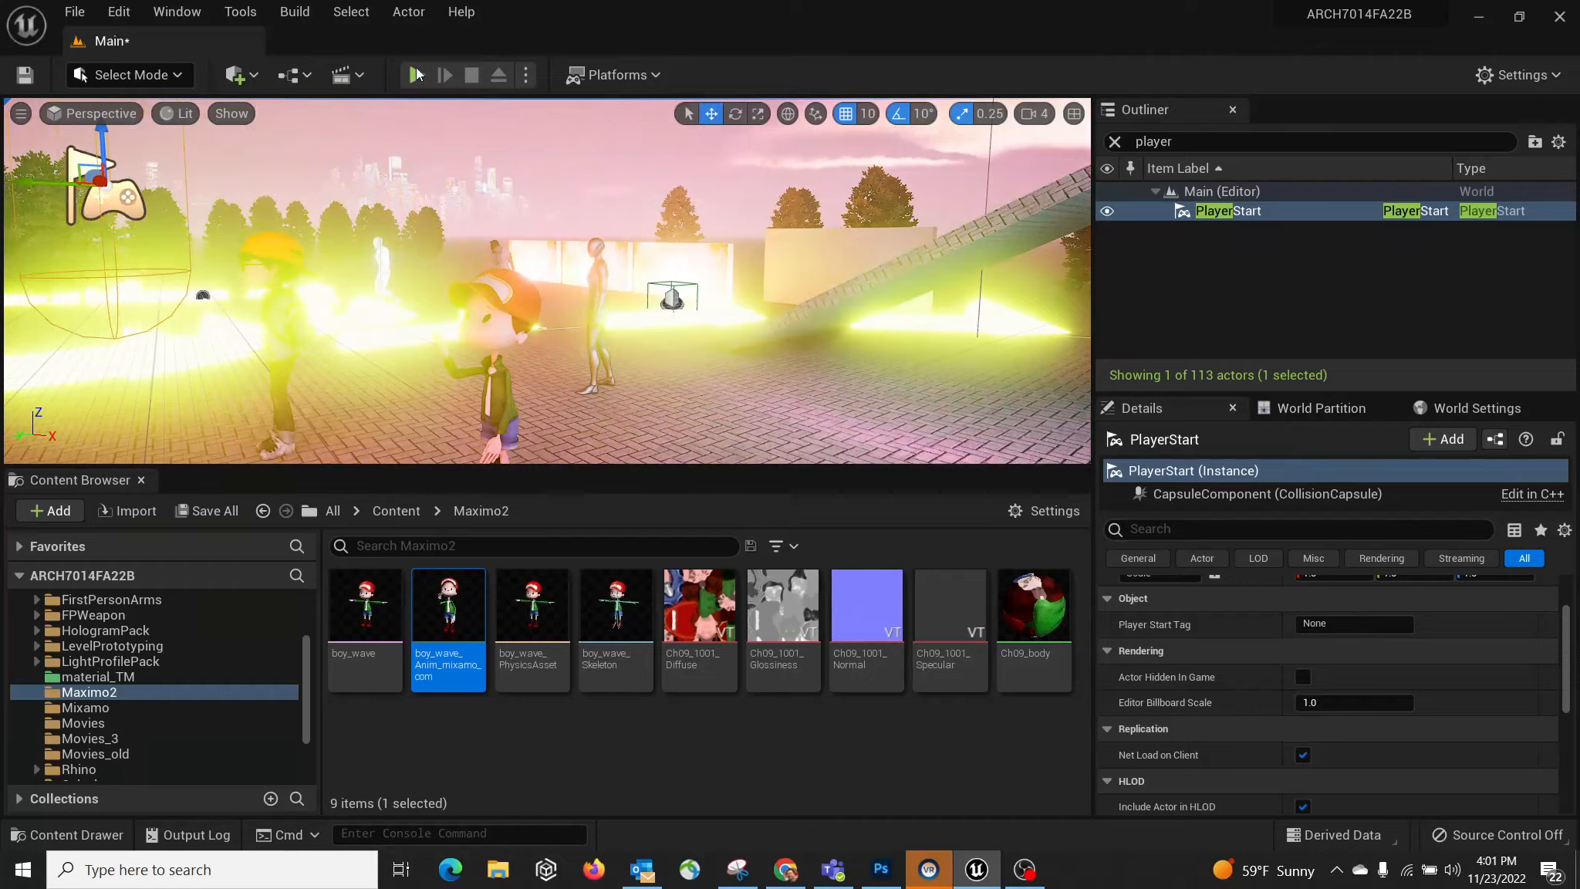
{"action": "left_click", "coordinate": [415, 74]}
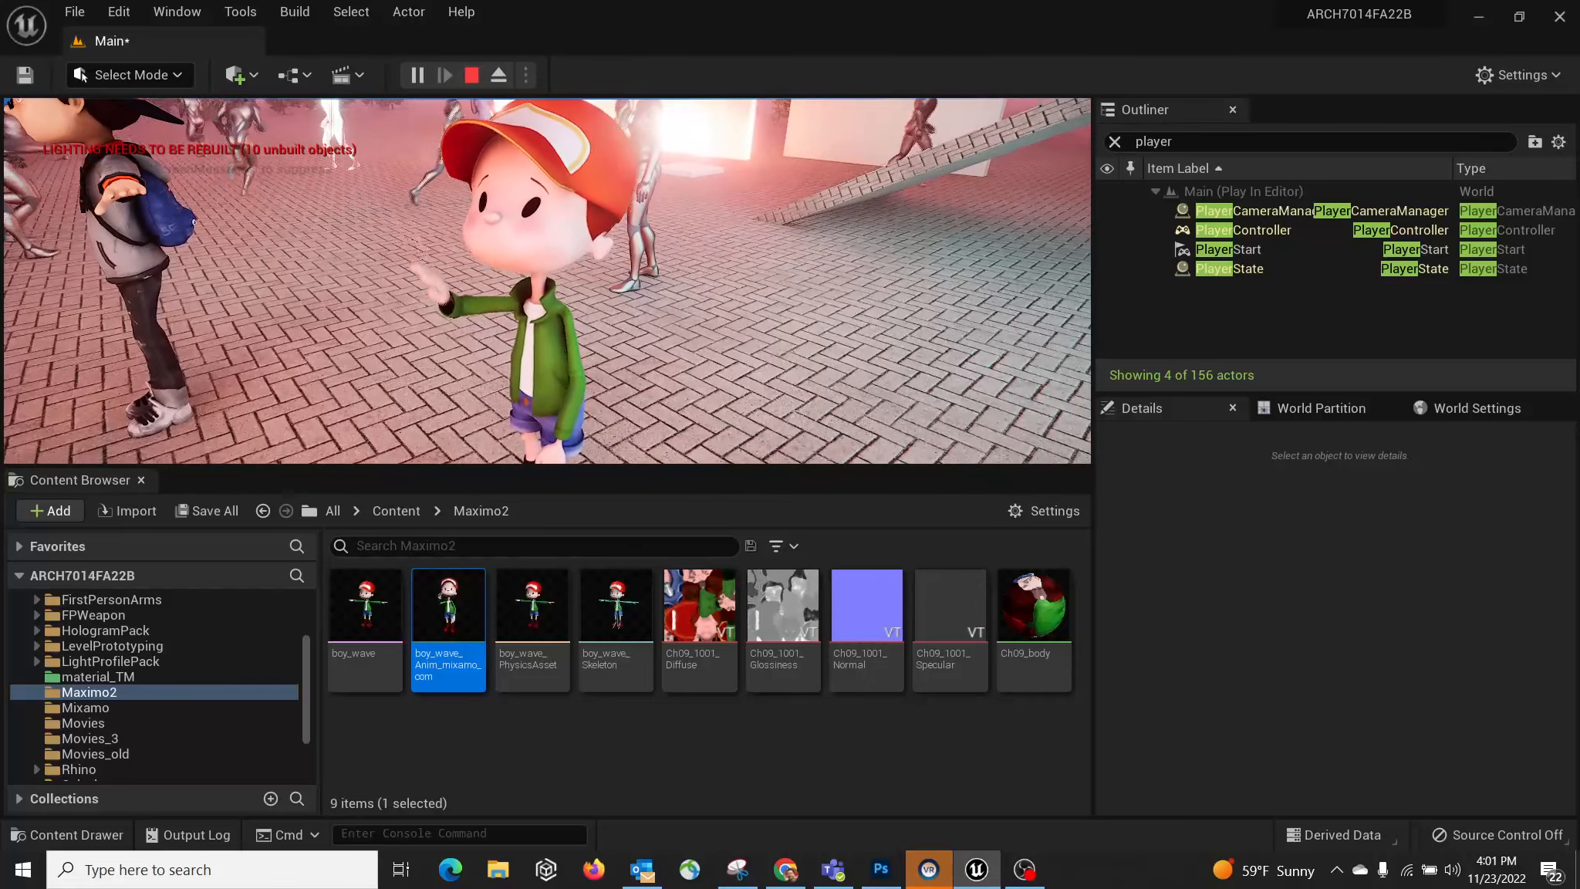
{"action": "key", "text": "Escape"}
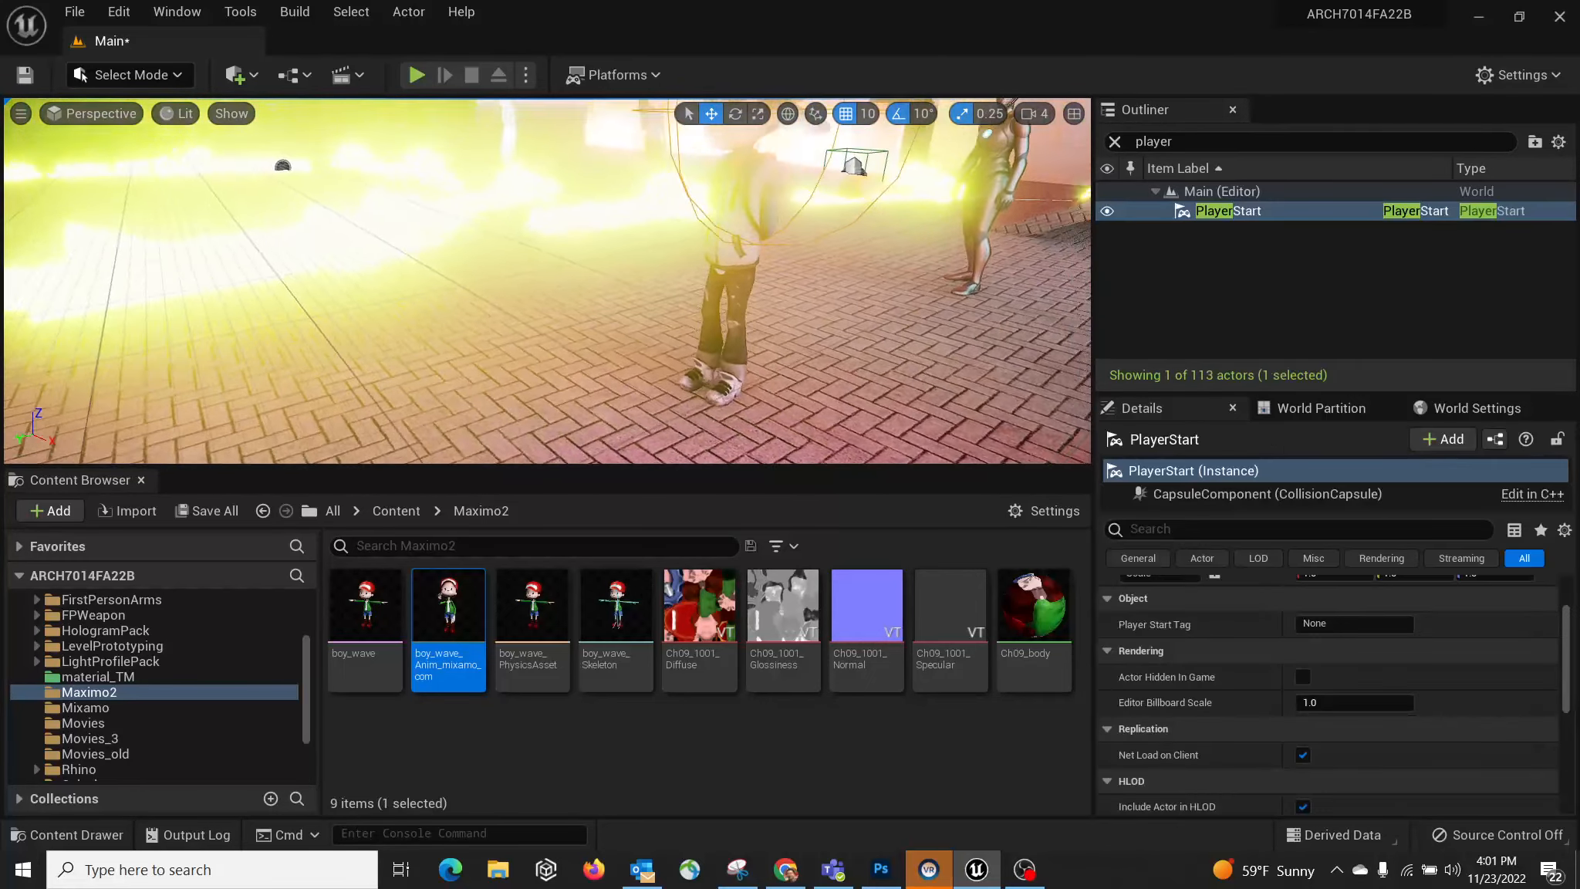
{"action": "right_click_drag", "start_coordinate": [642, 216], "coordinate": [670, 199]}
{"action": "left_click", "coordinate": [695, 275]}
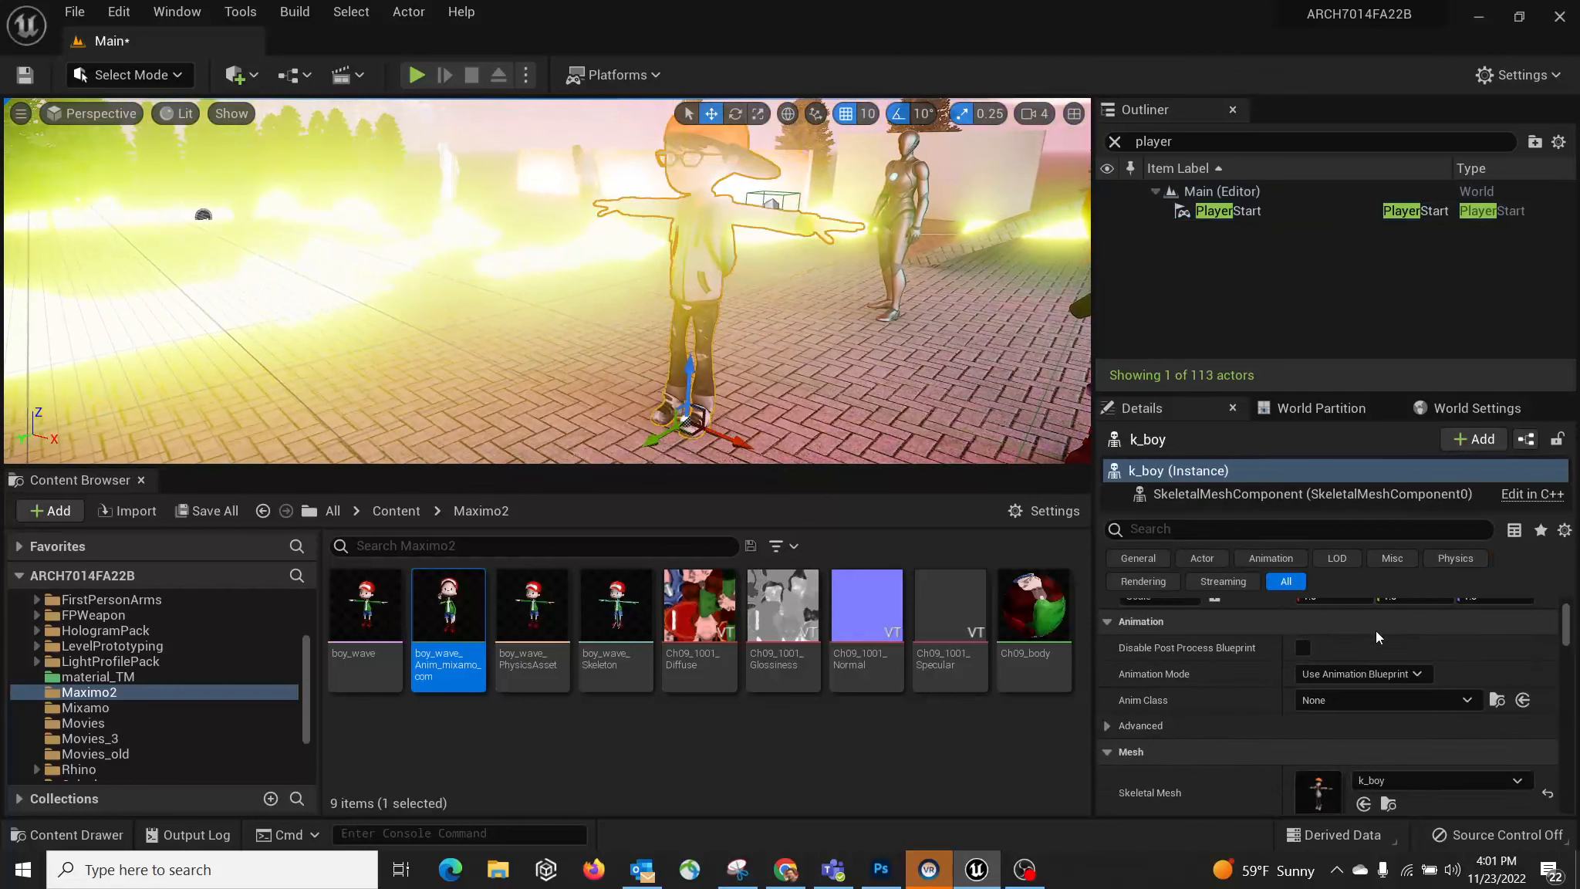
{"action": "left_click_drag", "start_coordinate": [1571, 629], "coordinate": [1568, 624]}
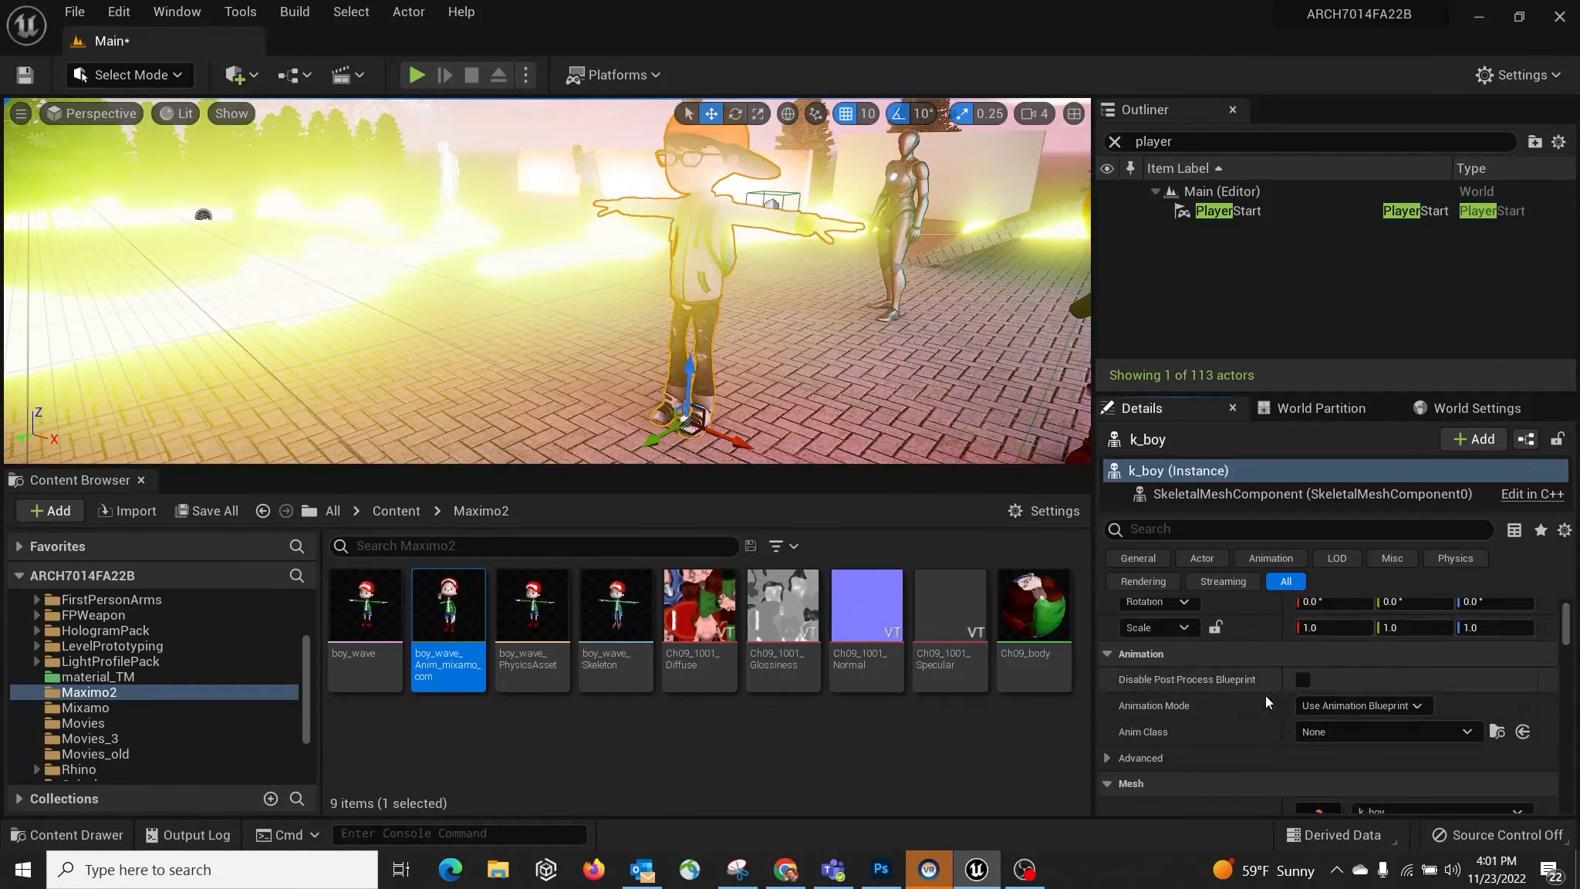
{"action": "left_click", "coordinate": [1361, 705]}
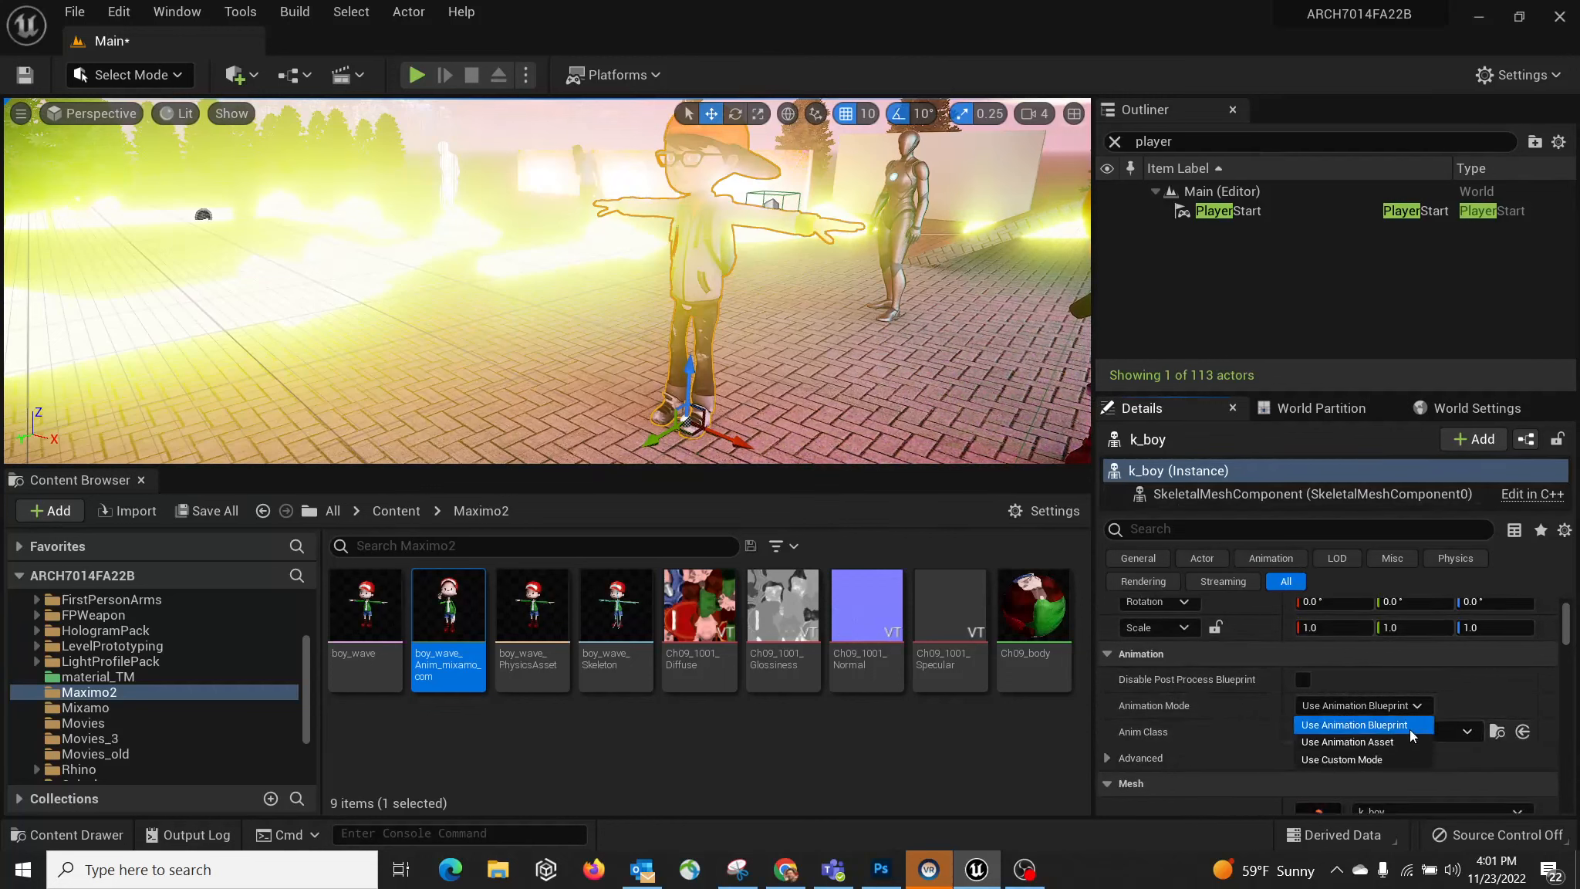
{"action": "left_click", "coordinate": [1371, 725]}
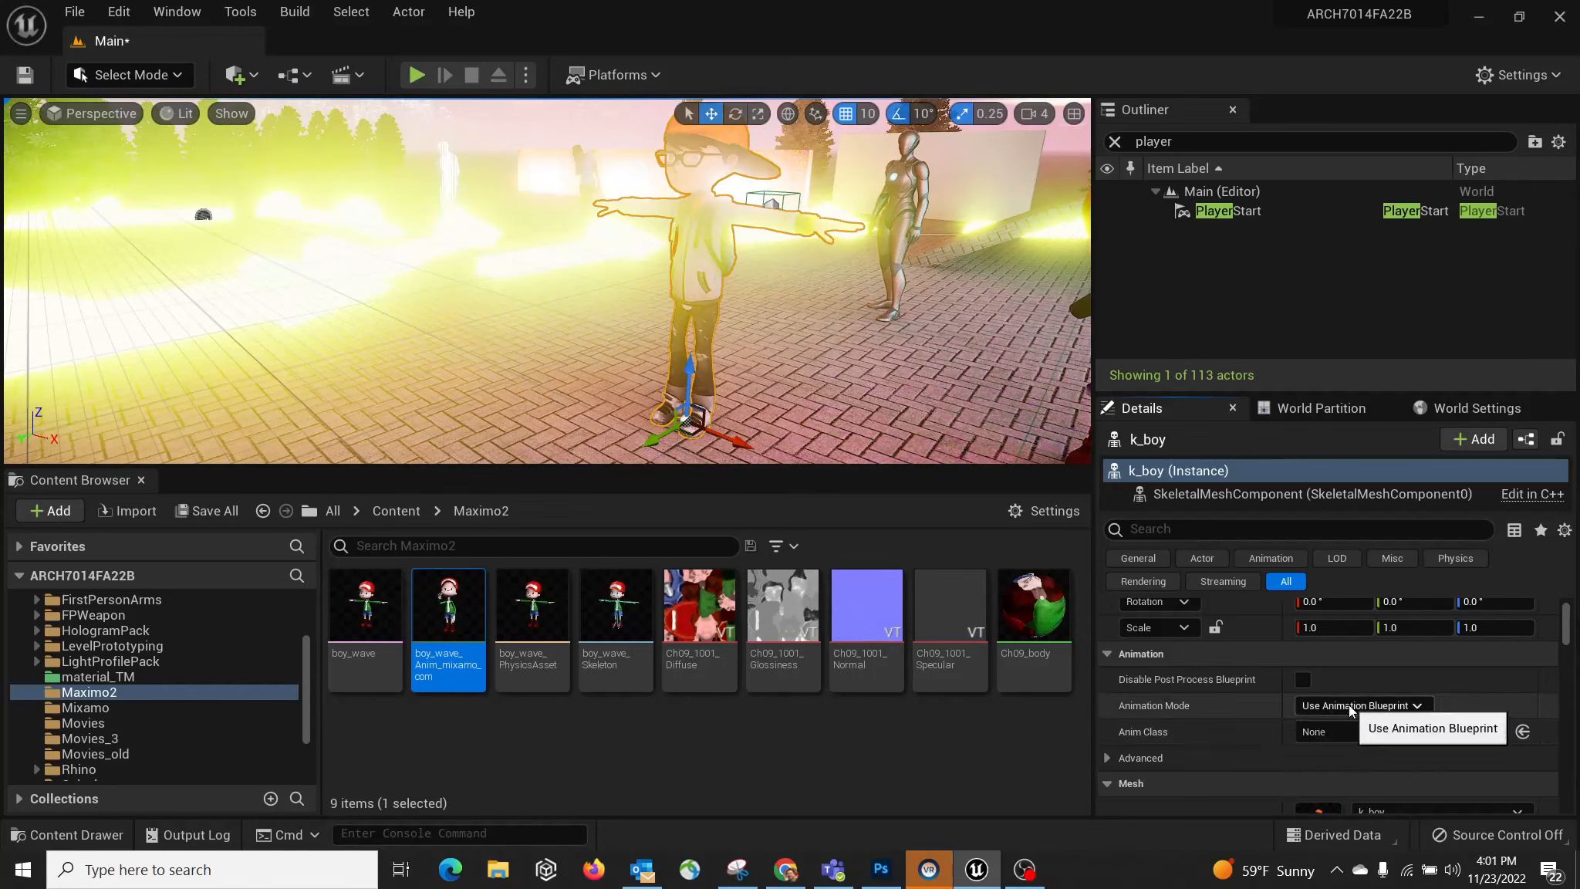
{"action": "left_click", "coordinate": [1360, 731]}
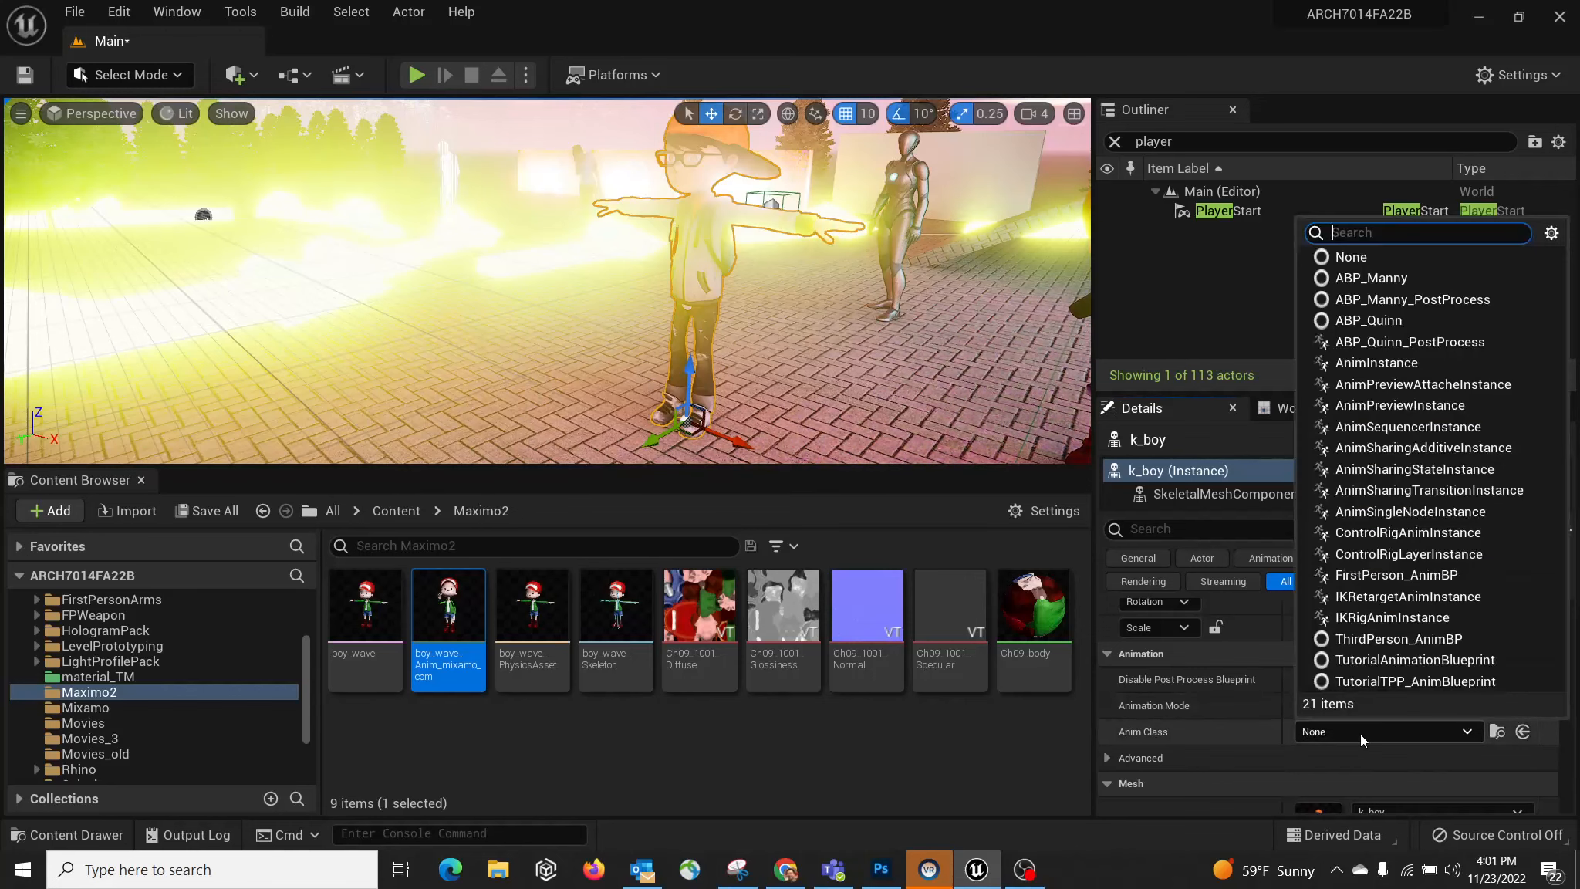
{"action": "left_click", "coordinate": [1360, 733]}
{"action": "scroll", "coordinate": [1423, 726], "scroll_direction": "down", "scroll_amount": 2}
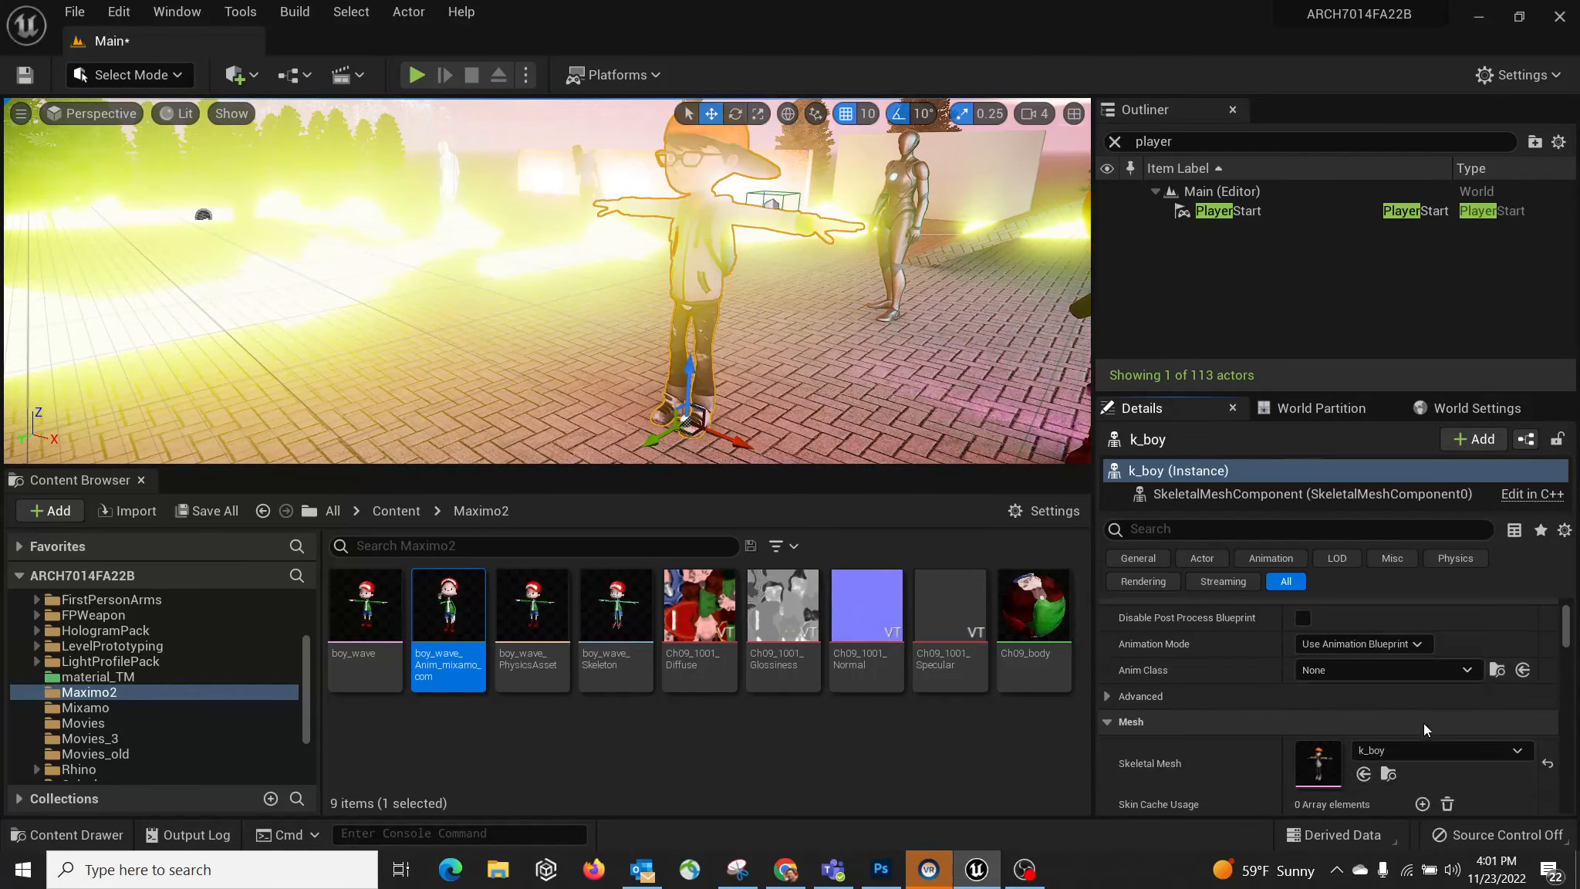
{"action": "left_click", "coordinate": [1381, 670]}
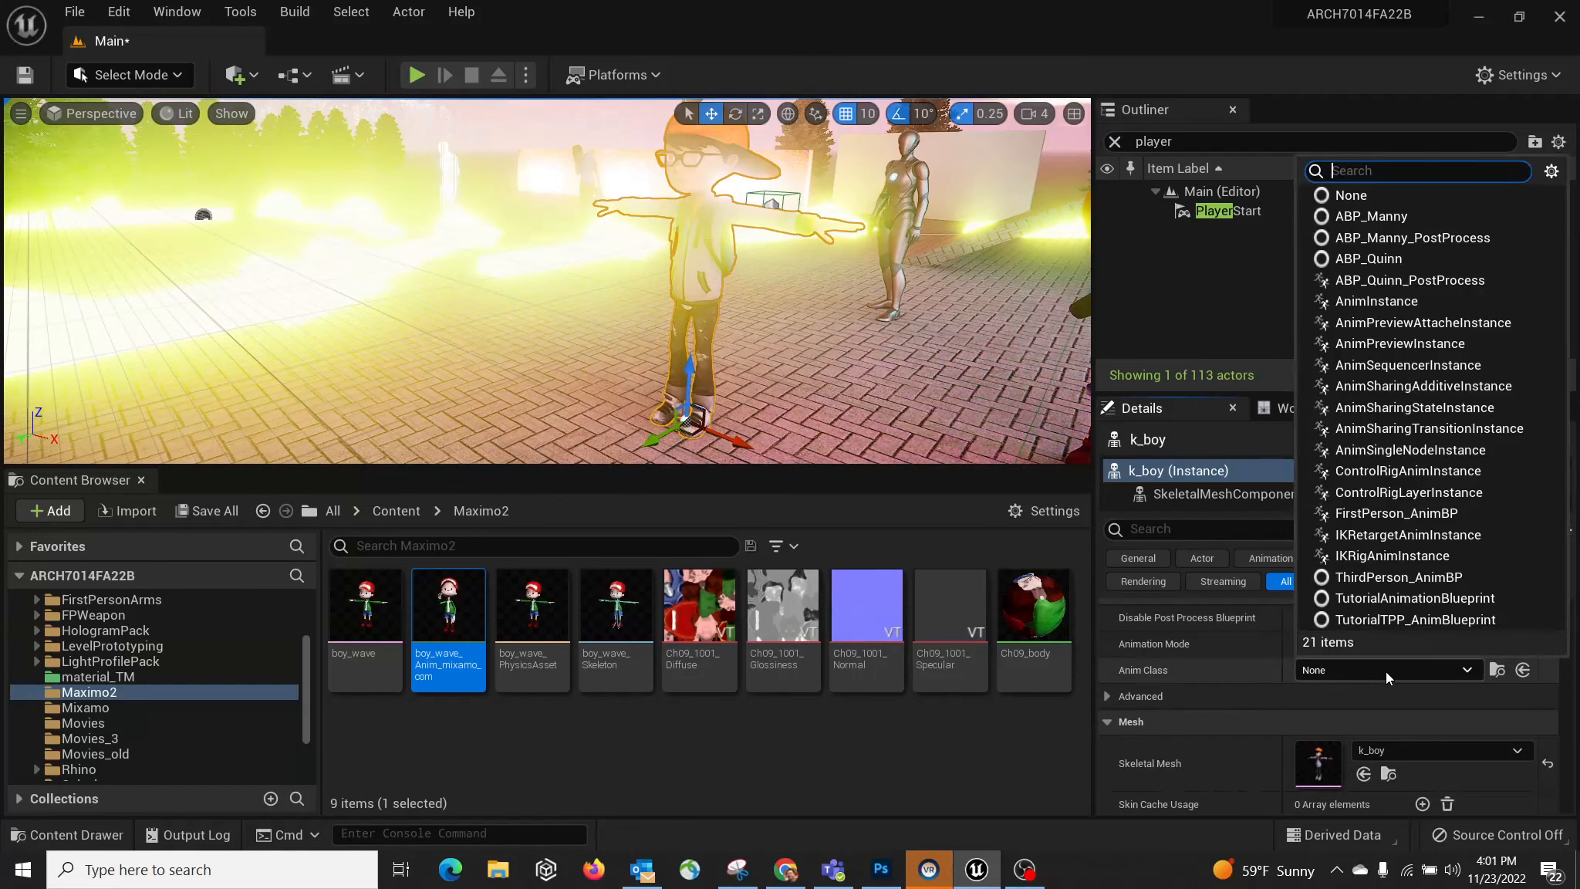
{"action": "right_click_drag", "start_coordinate": [834, 350], "coordinate": [879, 351]}
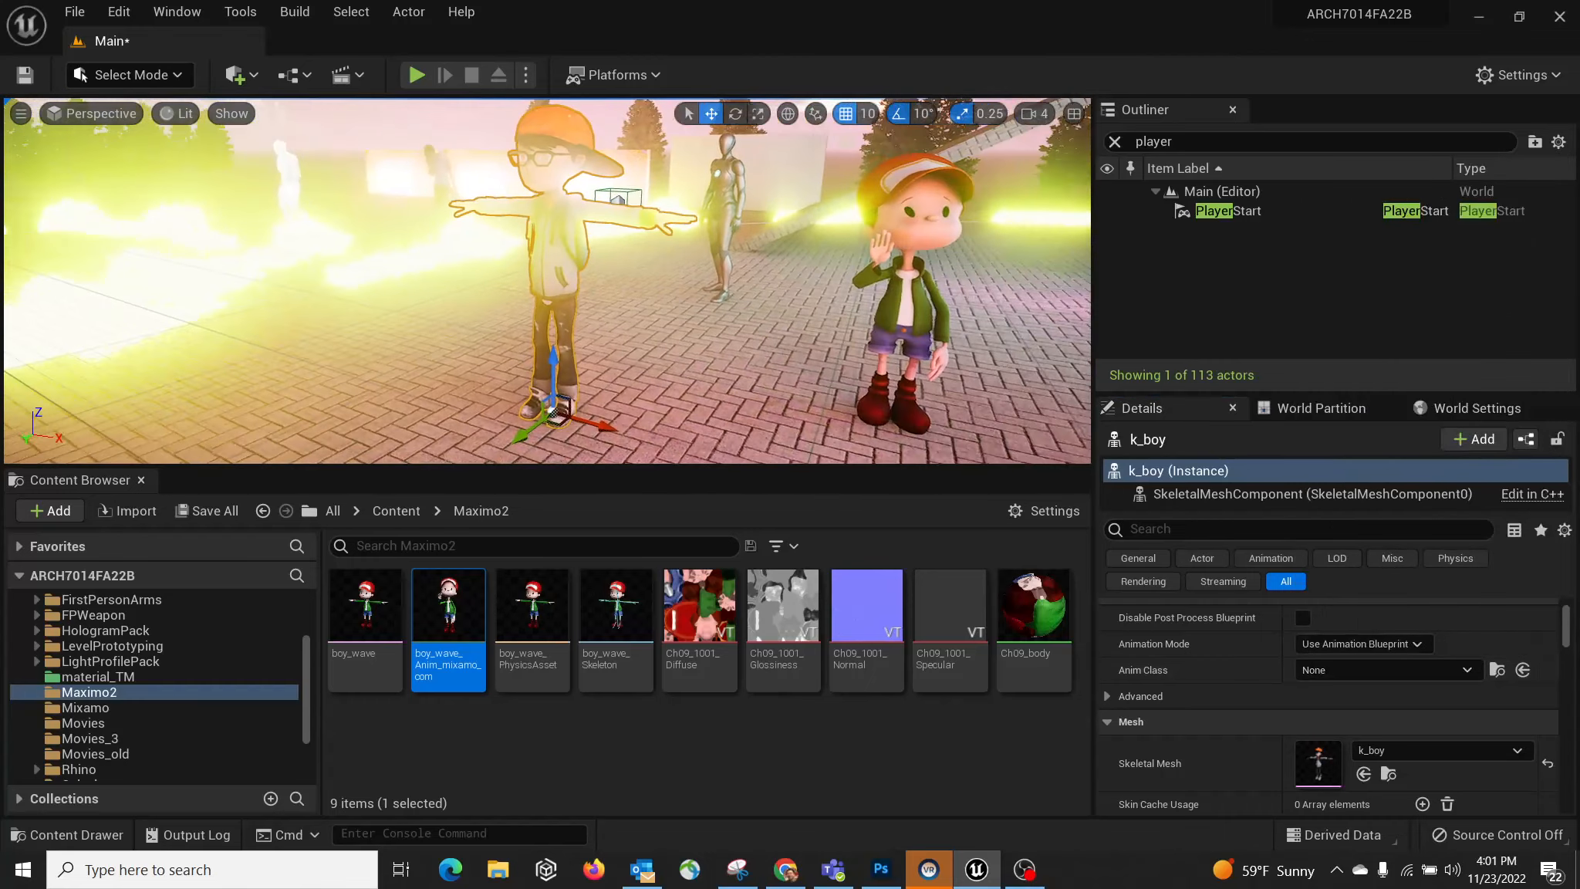
{"action": "left_click", "coordinate": [888, 340]}
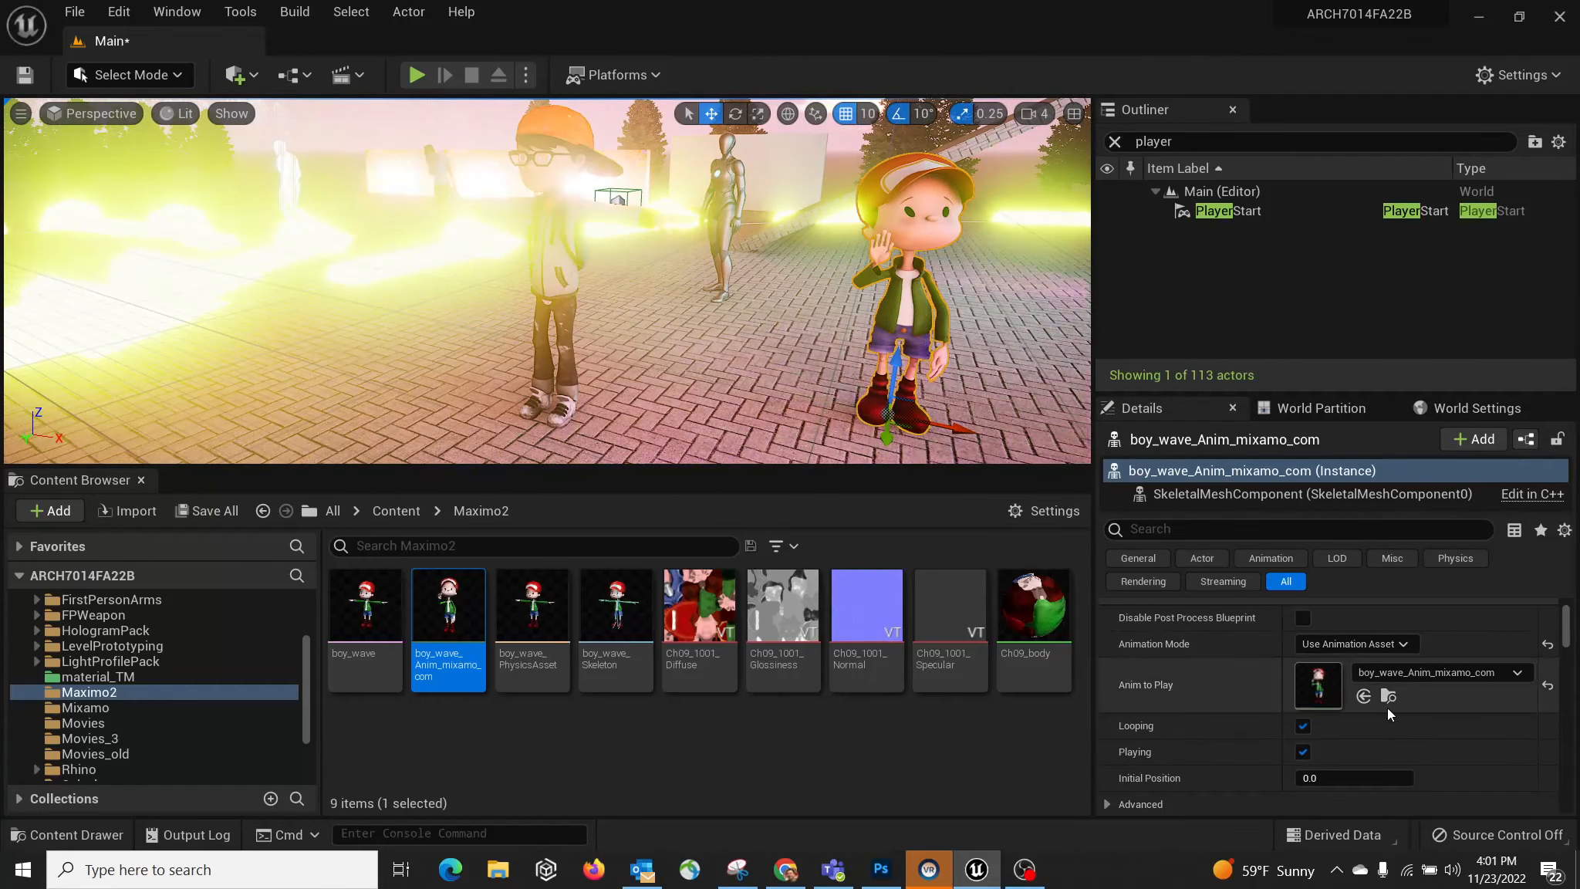
{"action": "left_click", "coordinate": [569, 284]}
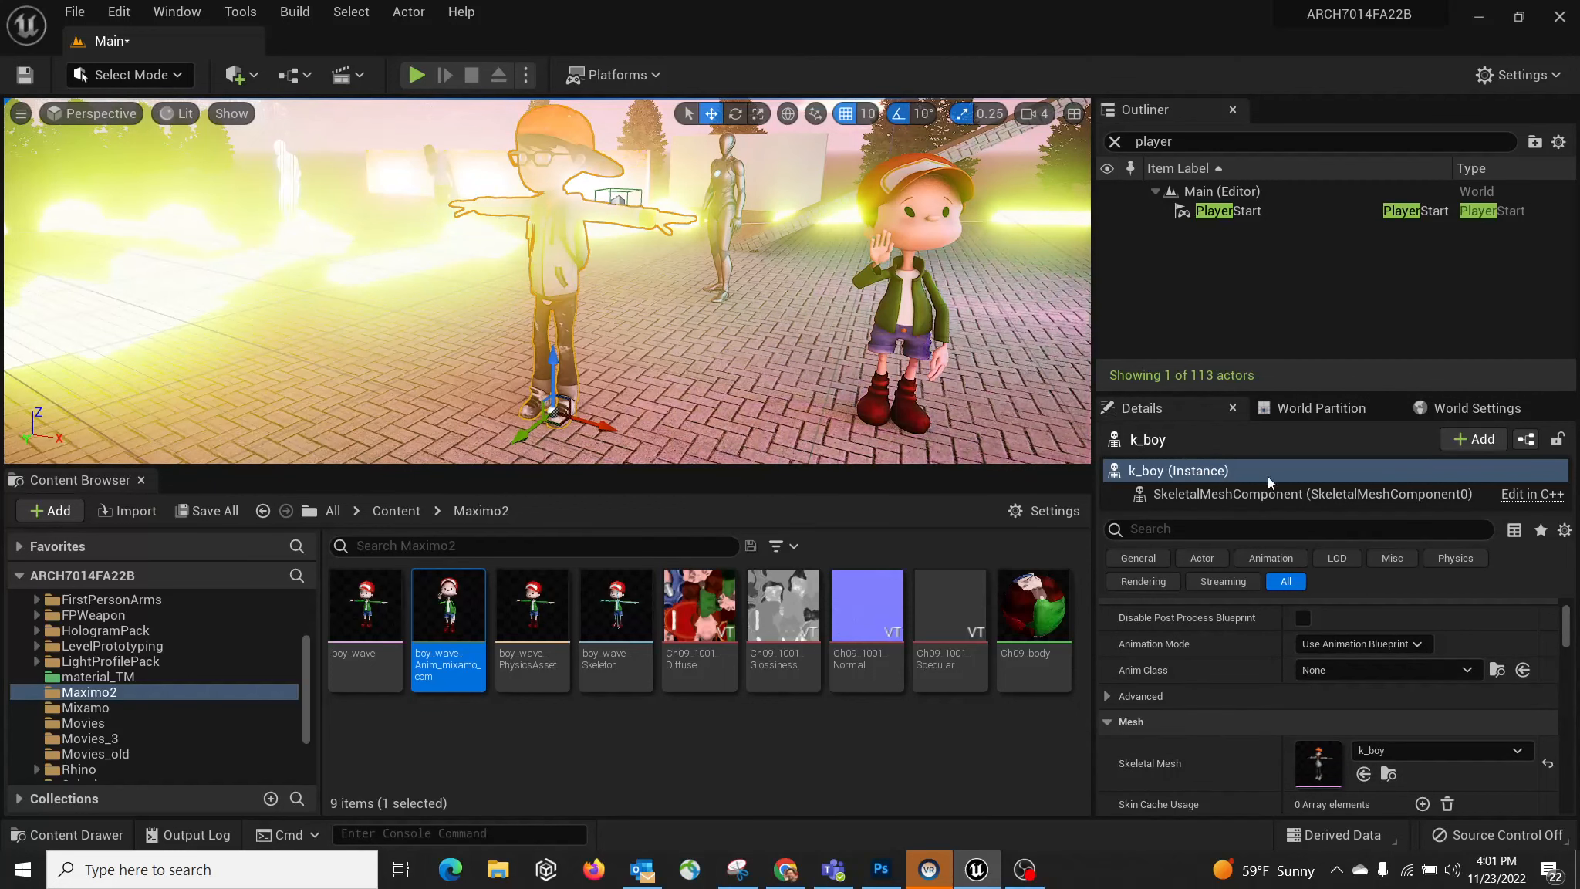
Step: Set k_boy's Animation Mode to Use Animation Asset, leaving Anim to Play as None
{"action": "left_click", "coordinate": [1350, 645]}
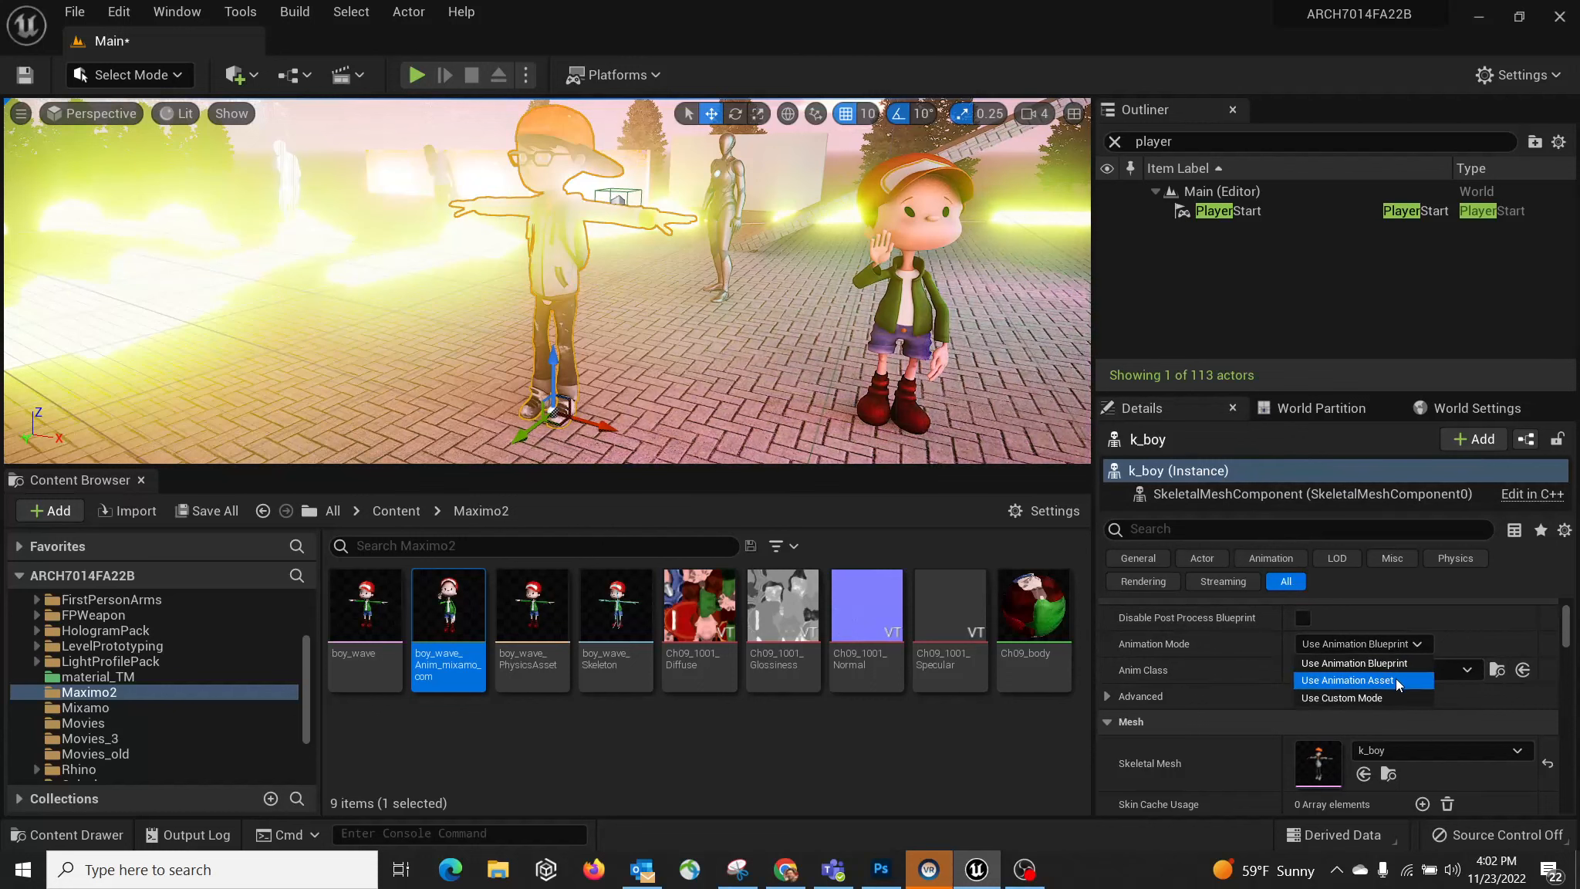
{"action": "left_click", "coordinate": [1396, 681]}
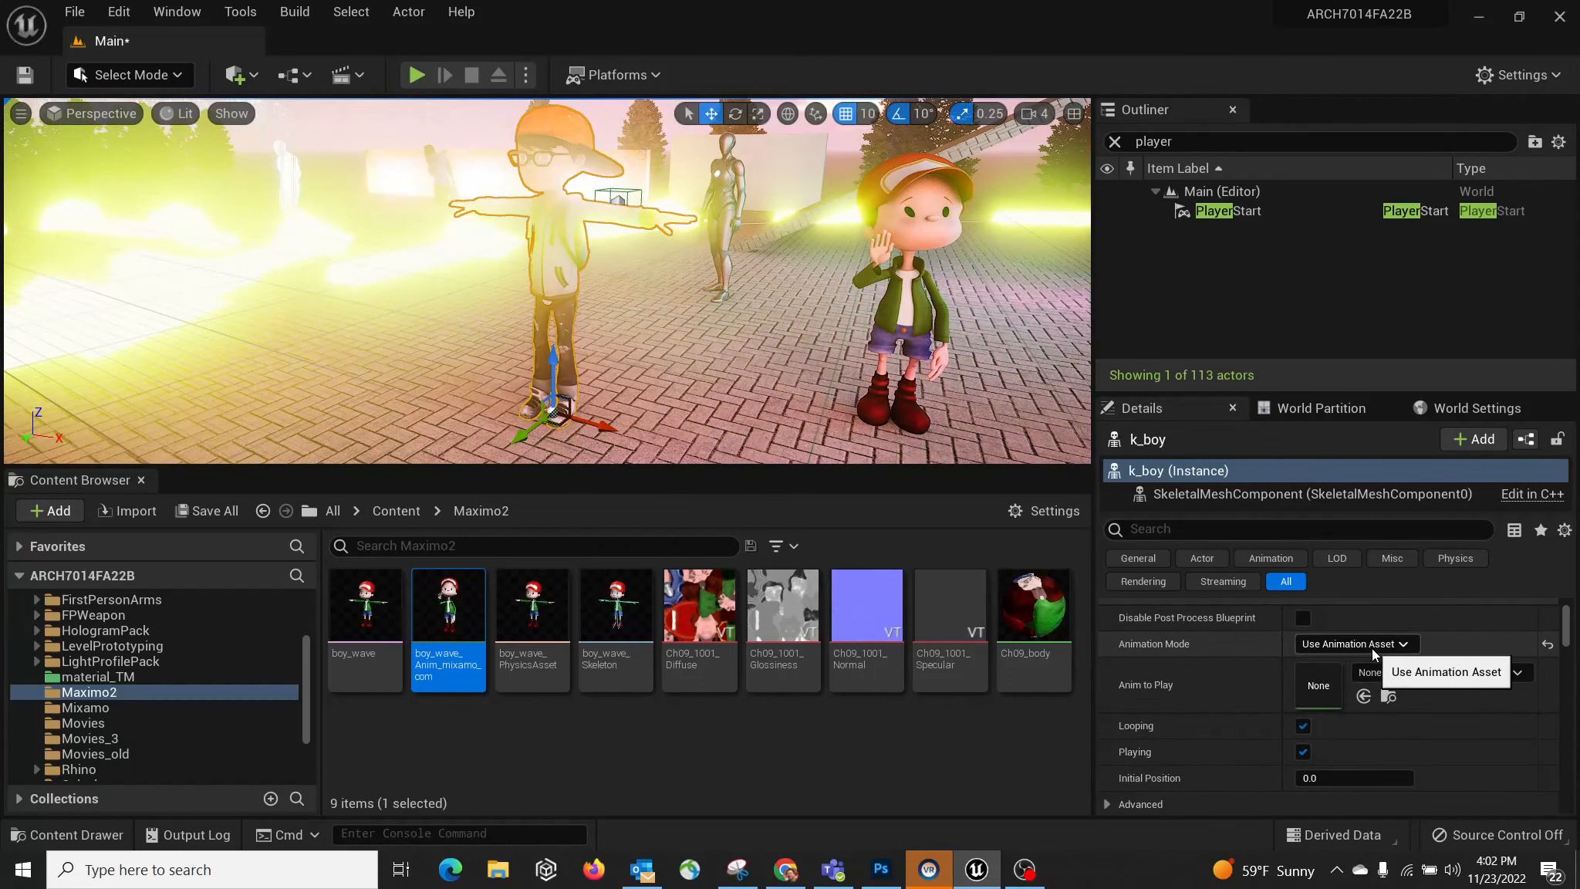
{"action": "left_click", "coordinate": [1386, 675]}
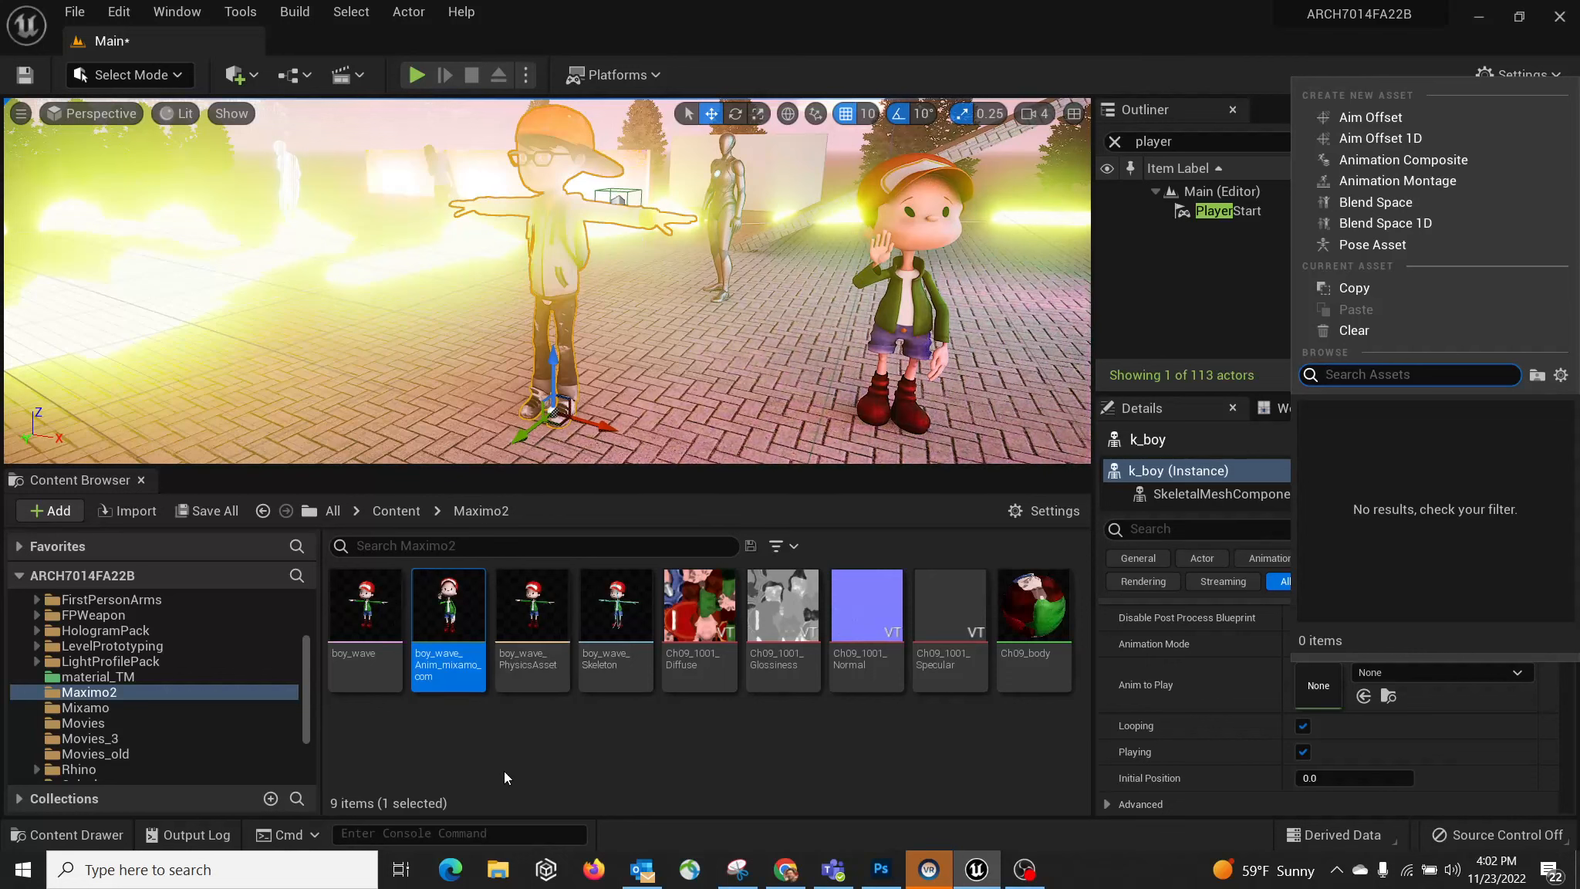
{"action": "left_click", "coordinate": [537, 763]}
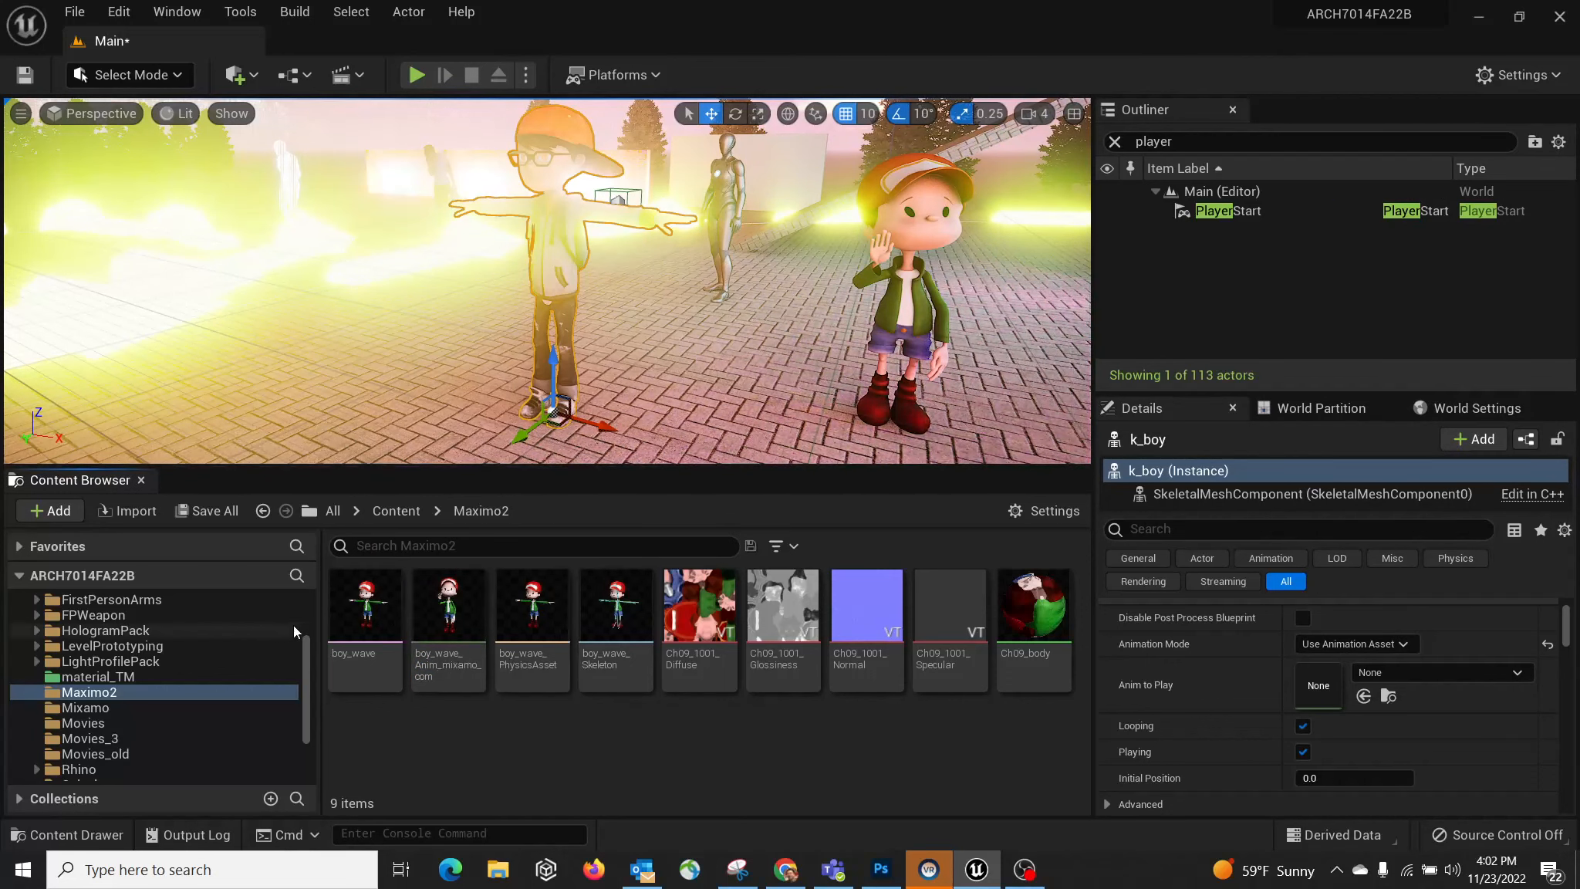
Step: Inspect boy_wave_Skeleton's hand bones, such as LeftHandRing2, in the skeleton editor
{"action": "left_click", "coordinate": [617, 610]}
{"action": "double_click", "coordinate": [615, 604]}
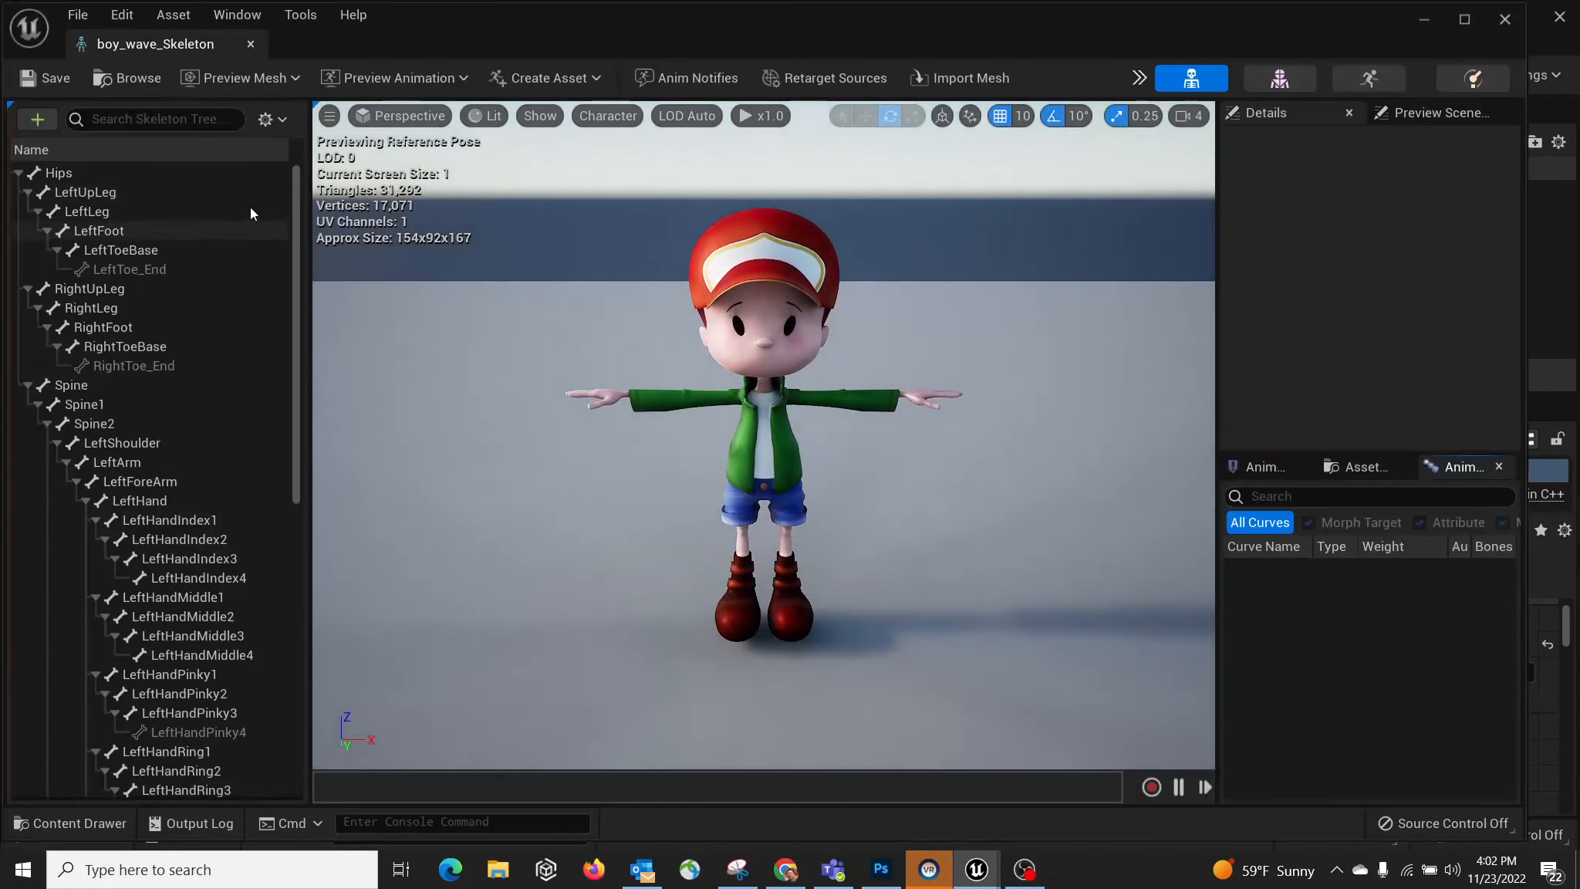
{"action": "left_click_drag", "start_coordinate": [295, 174], "coordinate": [297, 421]}
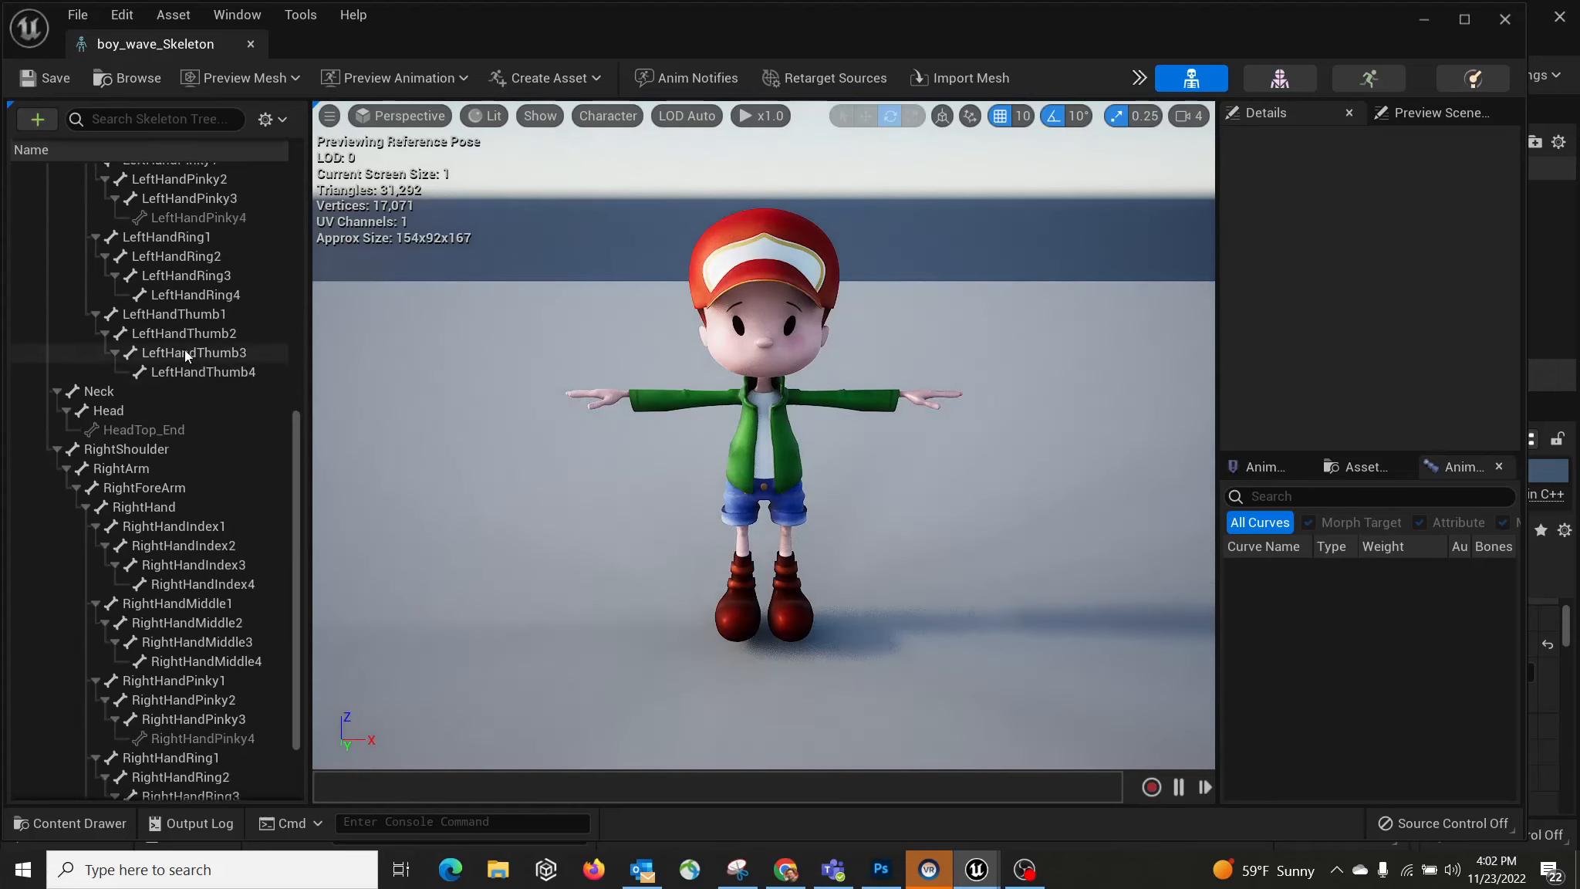
{"action": "left_click", "coordinate": [185, 295]}
{"action": "left_click", "coordinate": [177, 256]}
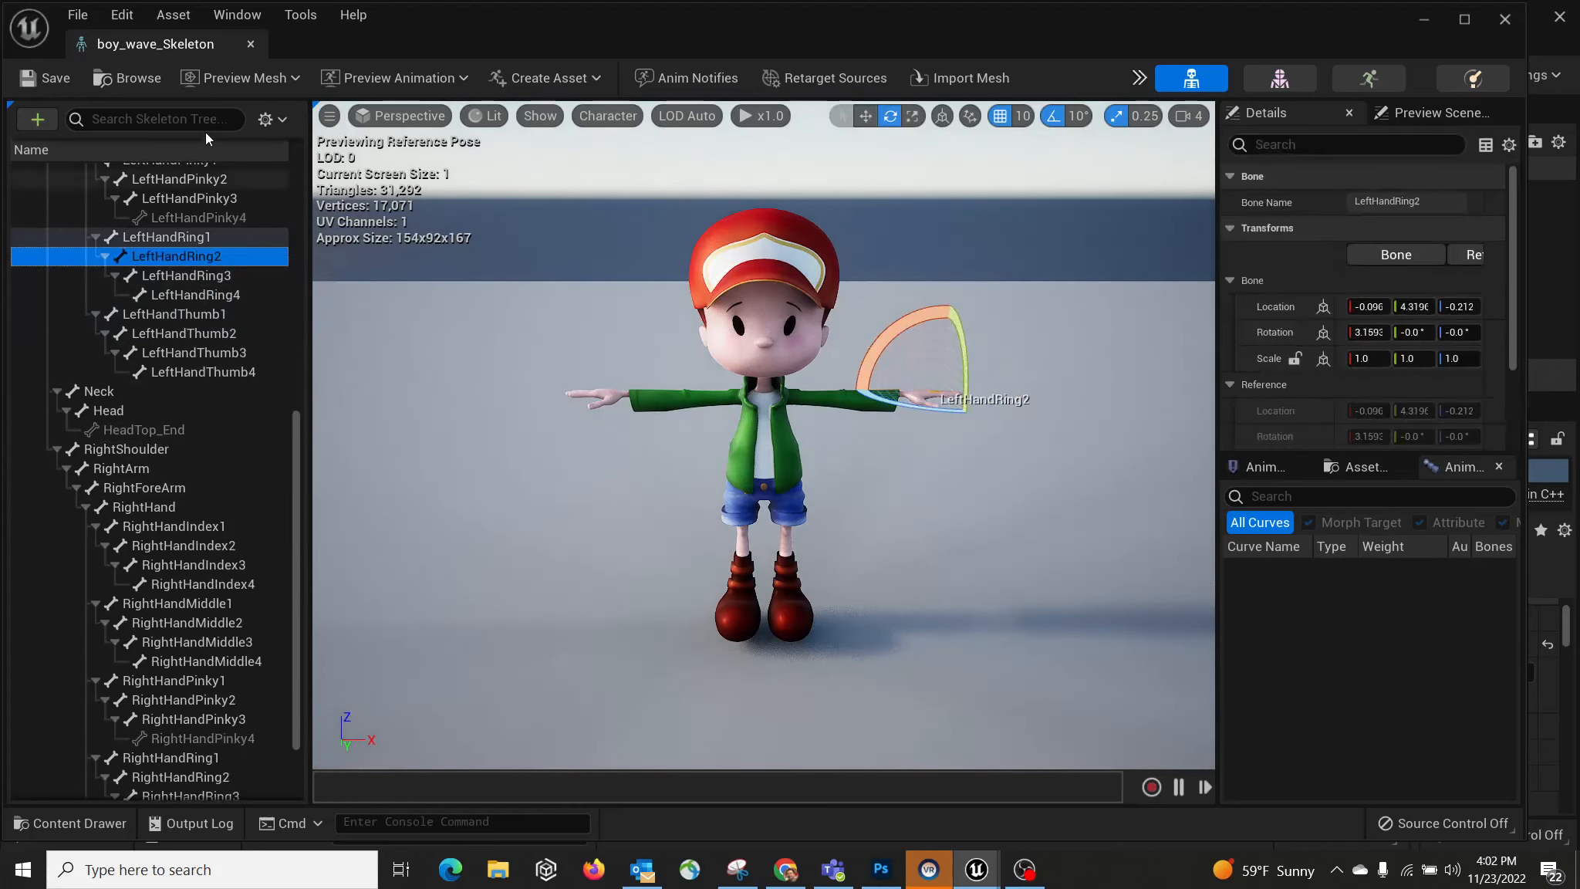
{"action": "left_click", "coordinate": [250, 44]}
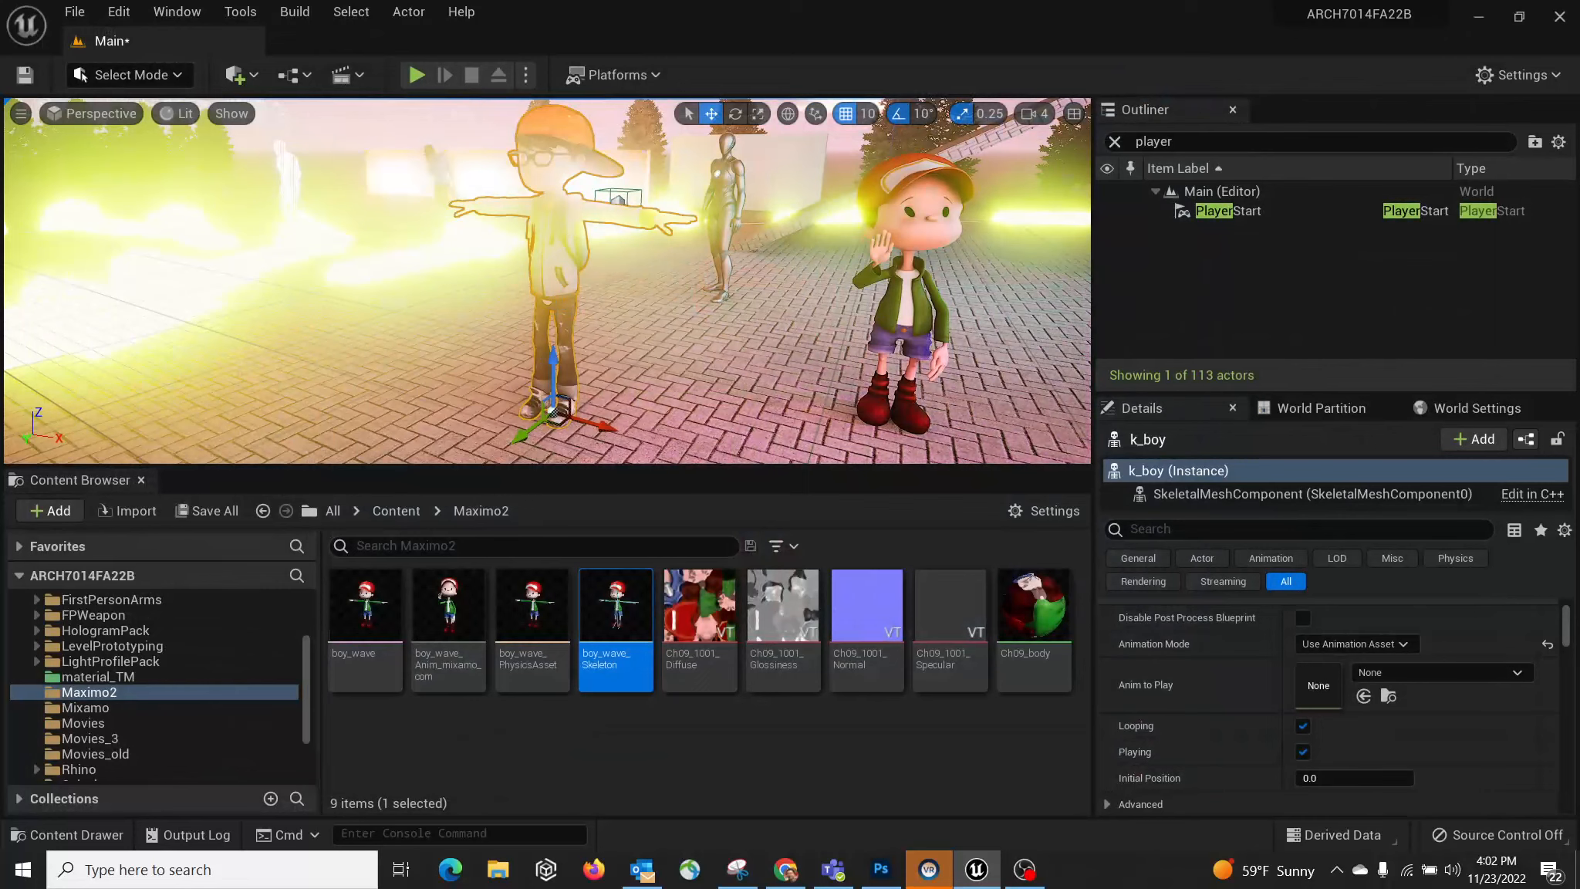
Step: Browse to k_boy's mesh, inspect its skeleton, then switch to the Mixamo waving animations page
{"action": "right_click", "coordinate": [564, 225]}
{"action": "left_click", "coordinate": [617, 265]}
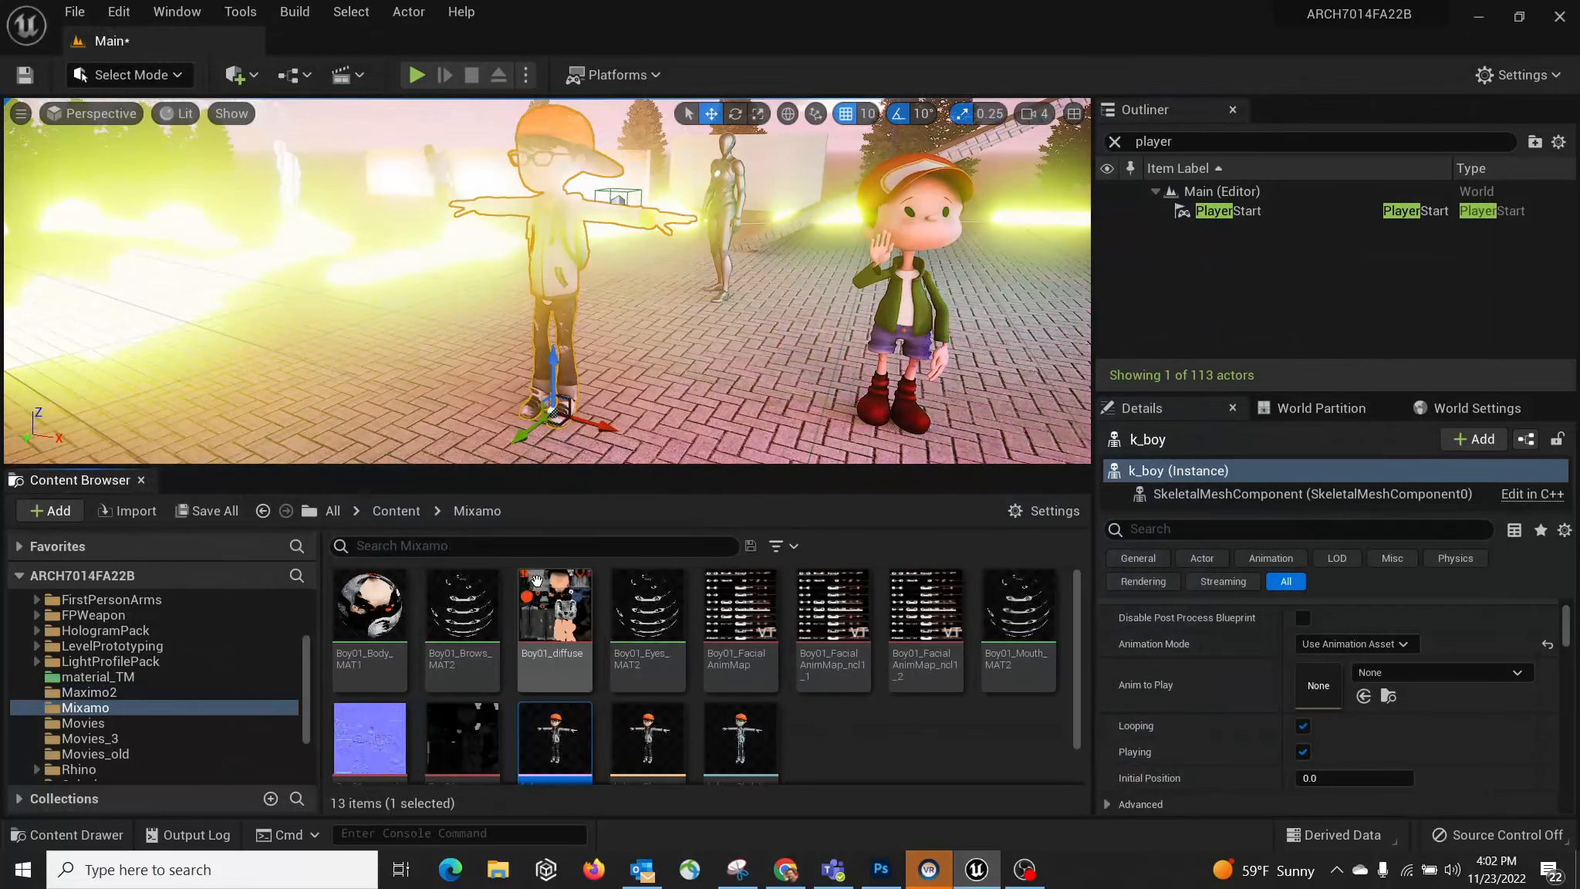
{"action": "double_click", "coordinate": [545, 730]}
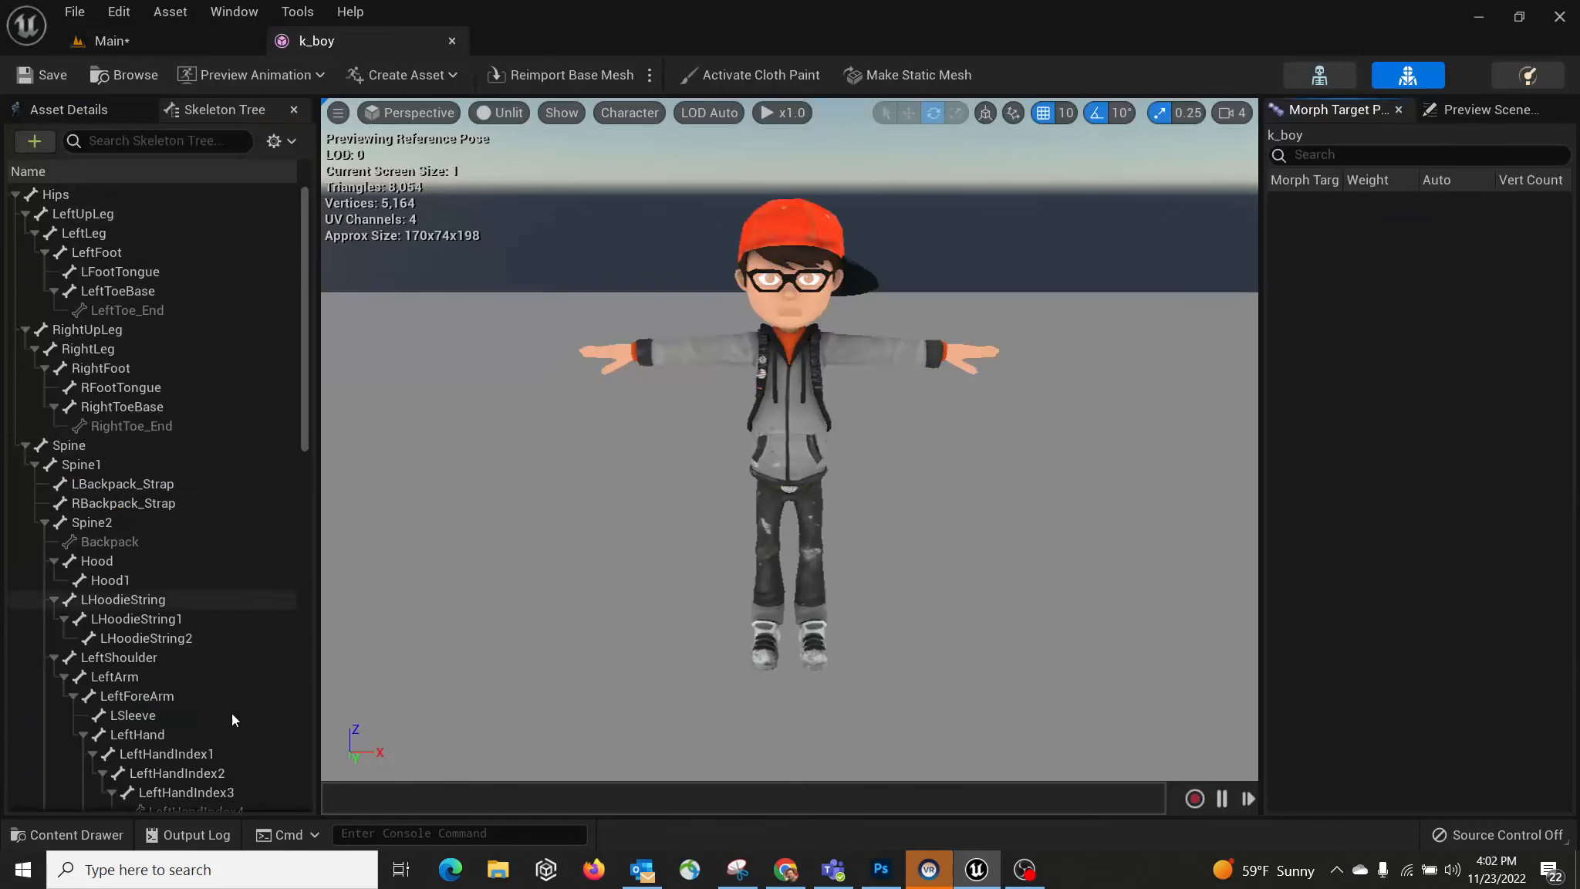
{"action": "left_click", "coordinate": [453, 41]}
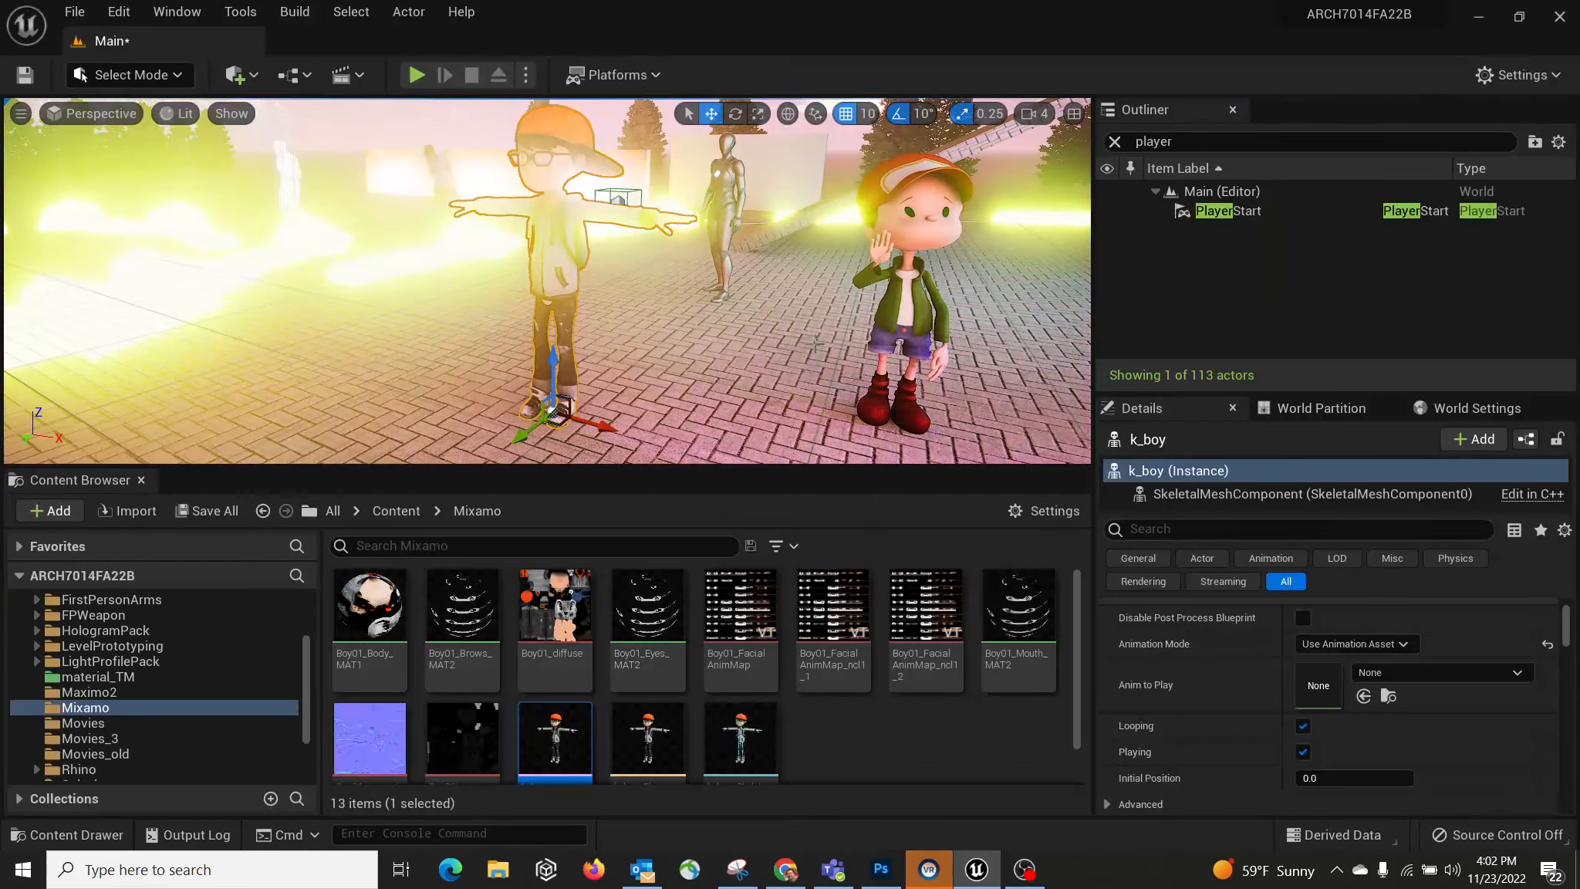
{"action": "right_click_drag", "start_coordinate": [816, 341], "coordinate": [878, 327]}
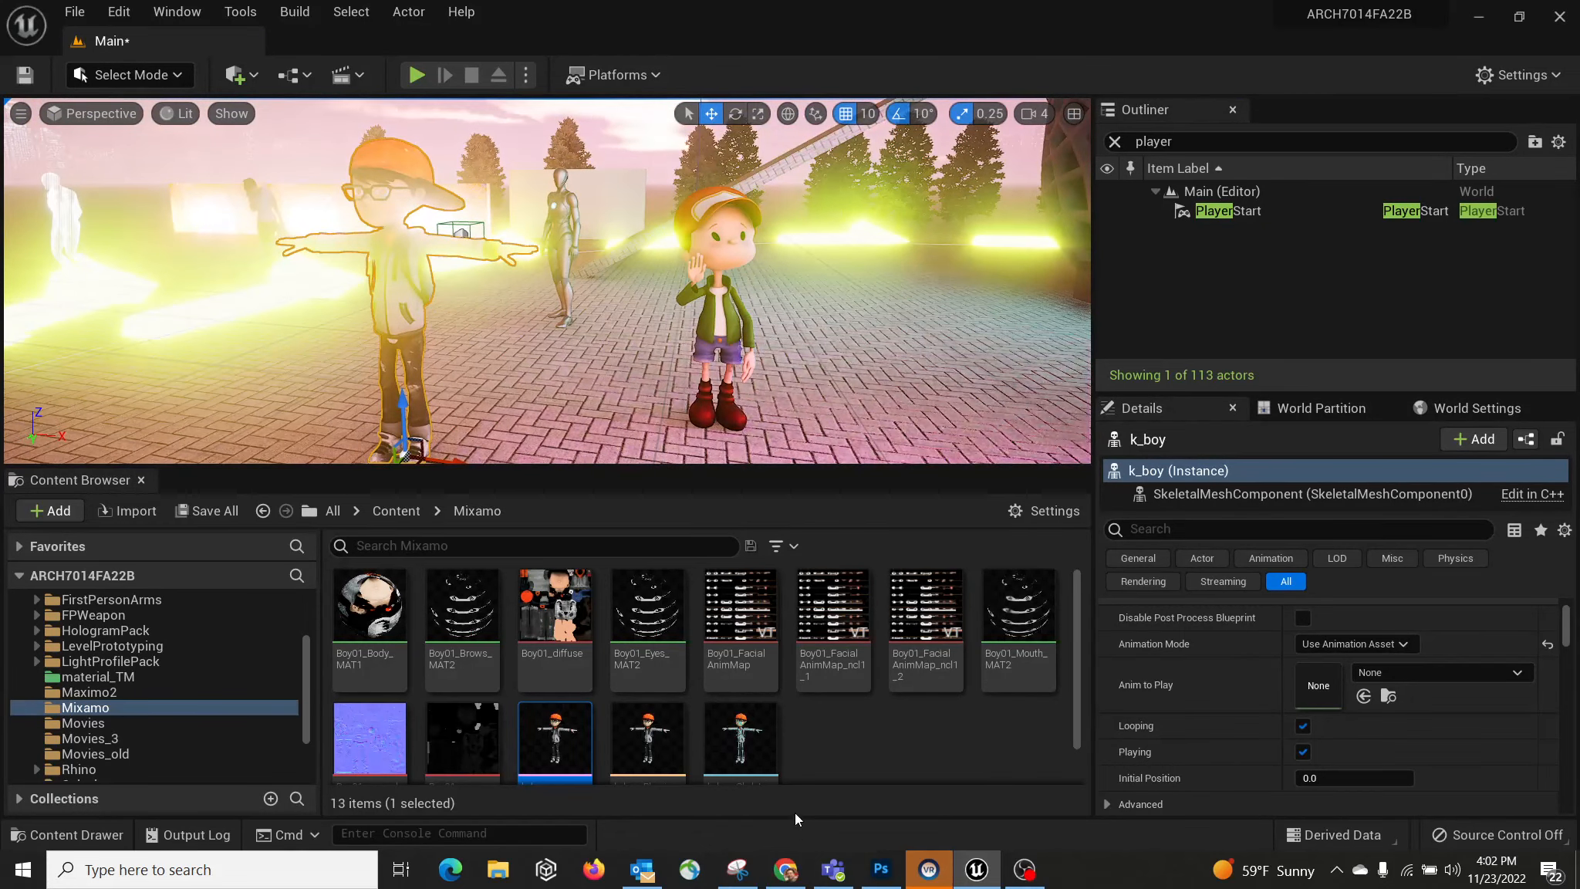
{"action": "left_click", "coordinate": [785, 869]}
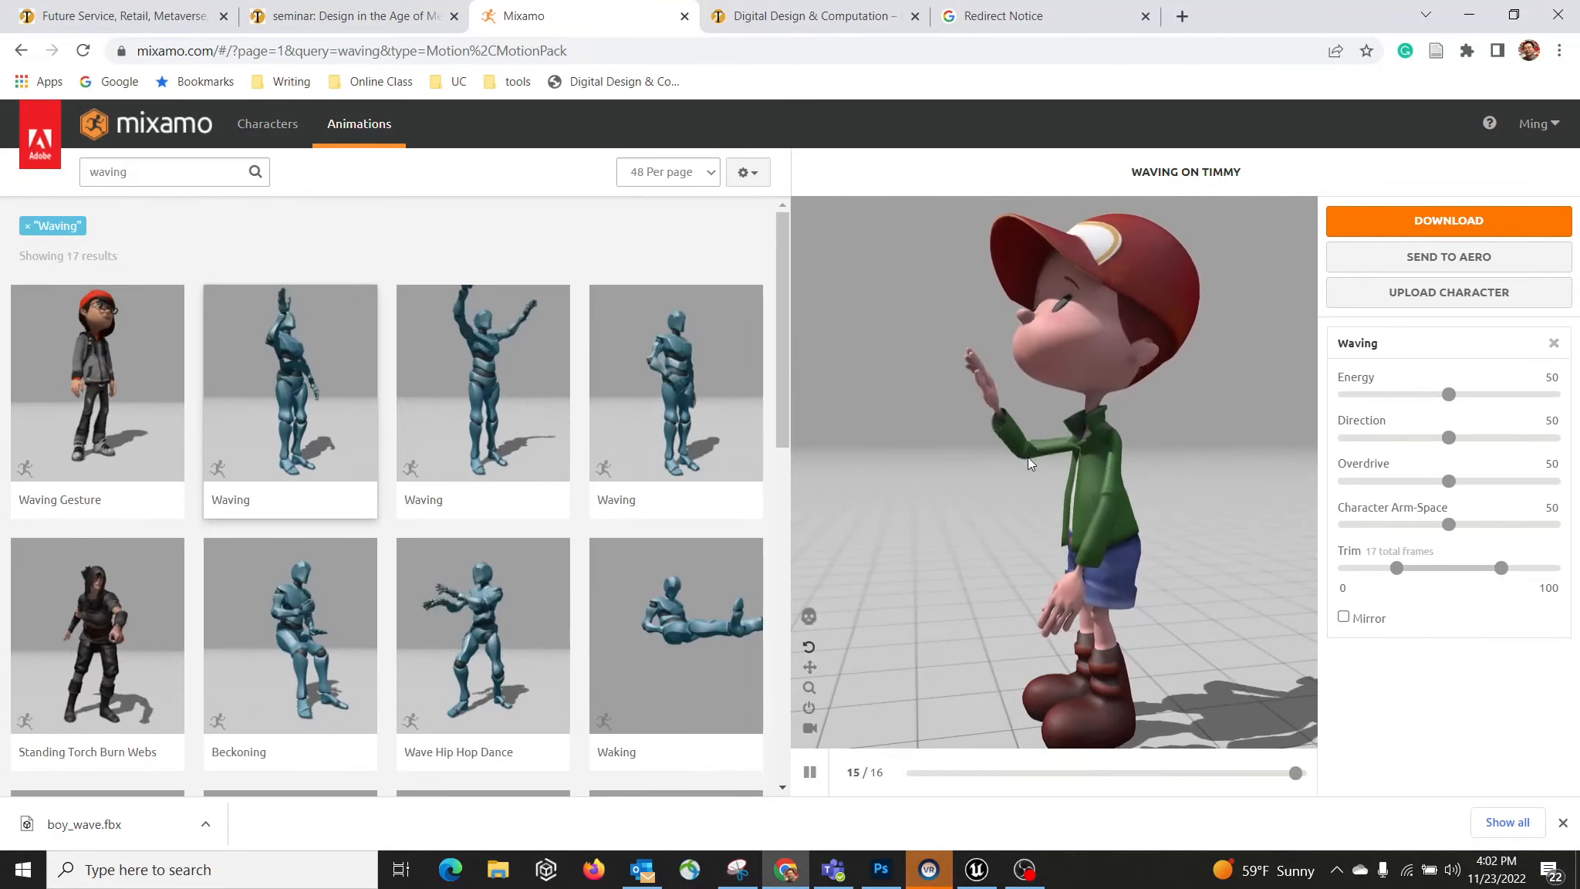
Step: Orbit Timmy's preview, select Wave Hip Hop Dance, and bring up its Download Settings
{"action": "left_click_drag", "start_coordinate": [1026, 457], "coordinate": [1229, 508]}
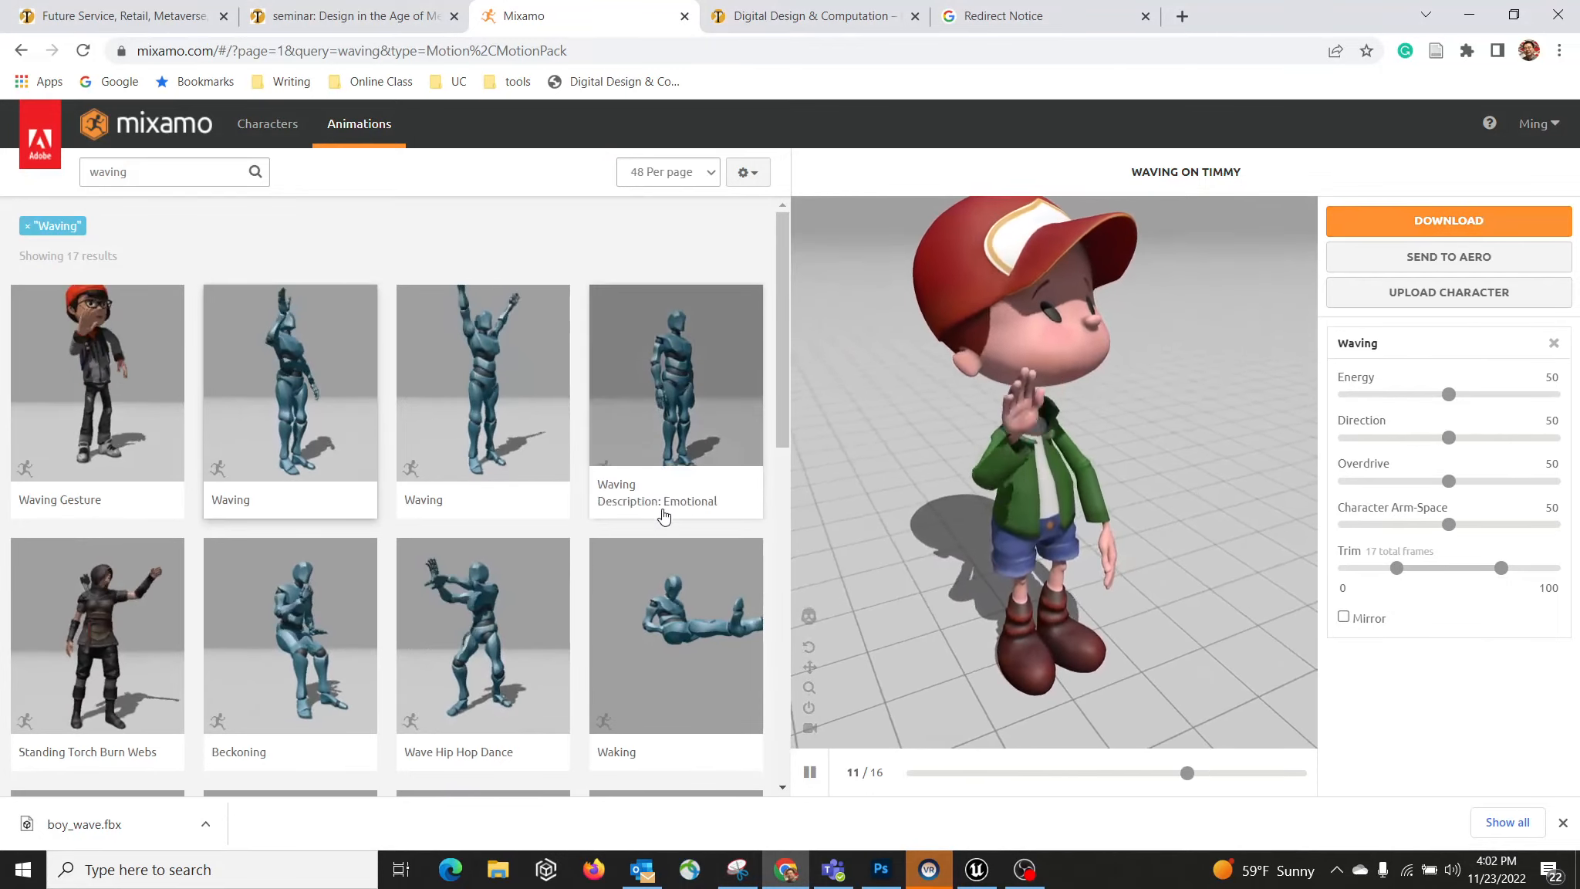
{"action": "left_click_drag", "start_coordinate": [793, 363], "coordinate": [792, 440]}
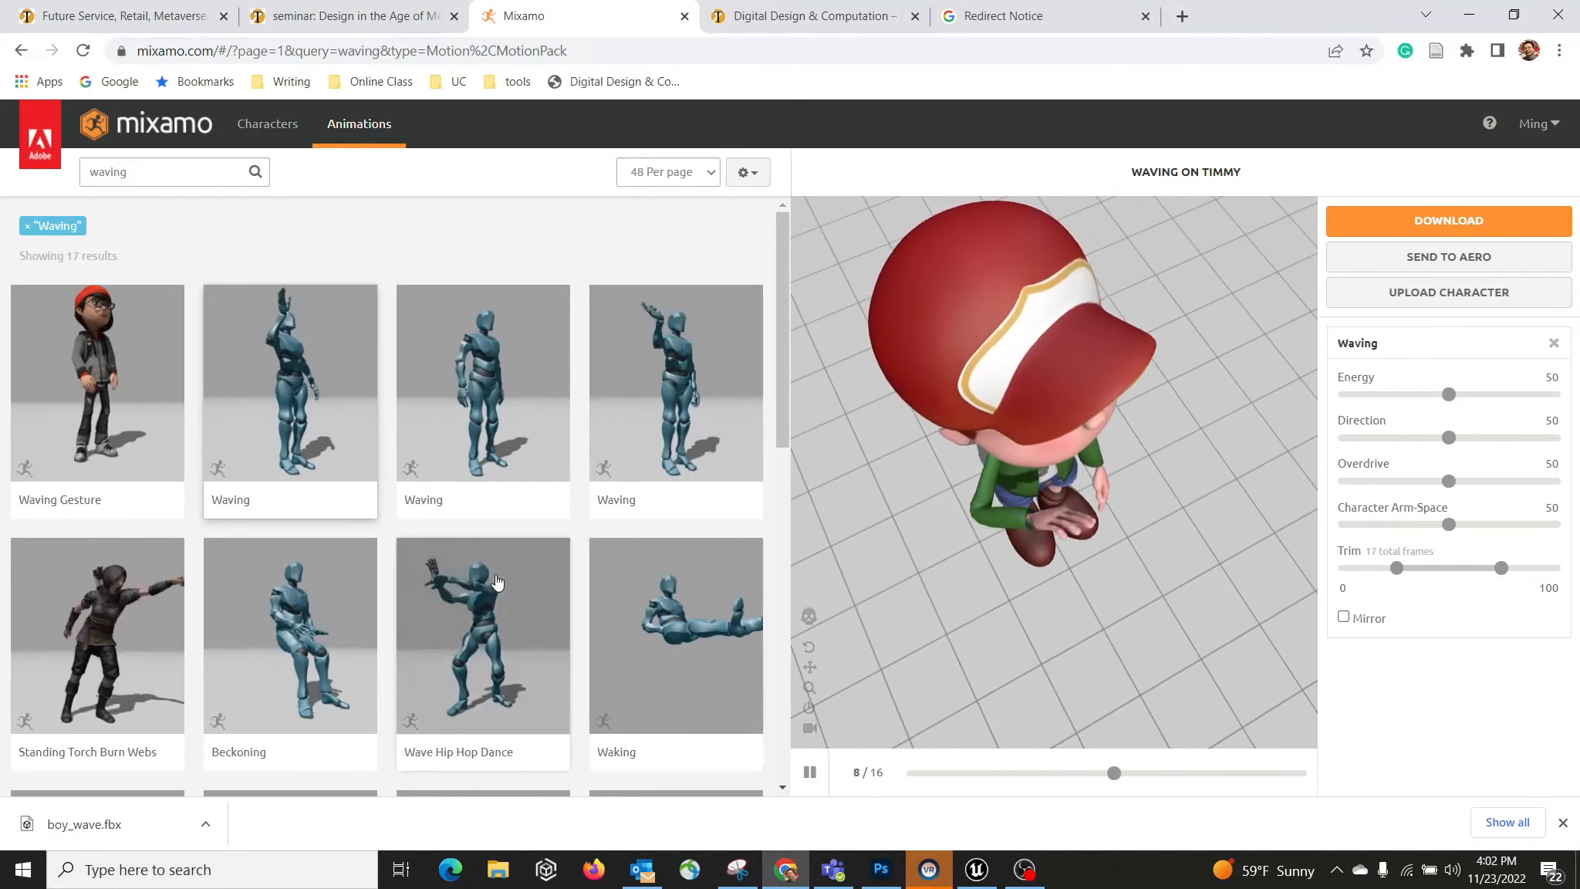
{"action": "left_click", "coordinate": [474, 740]}
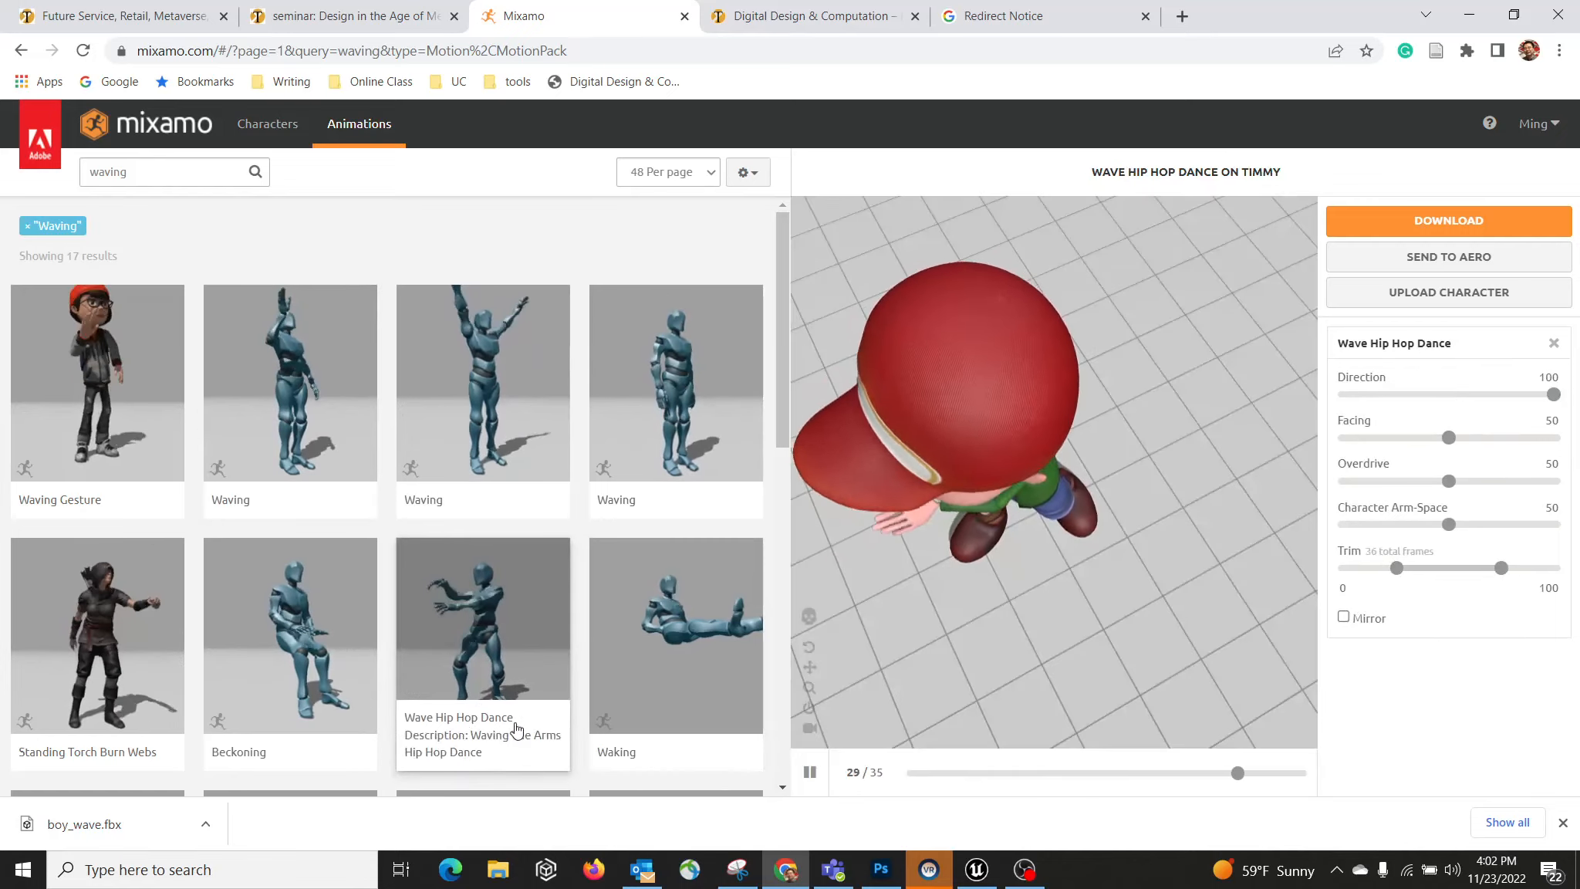
{"action": "left_click_drag", "start_coordinate": [1215, 501], "coordinate": [1035, 446]}
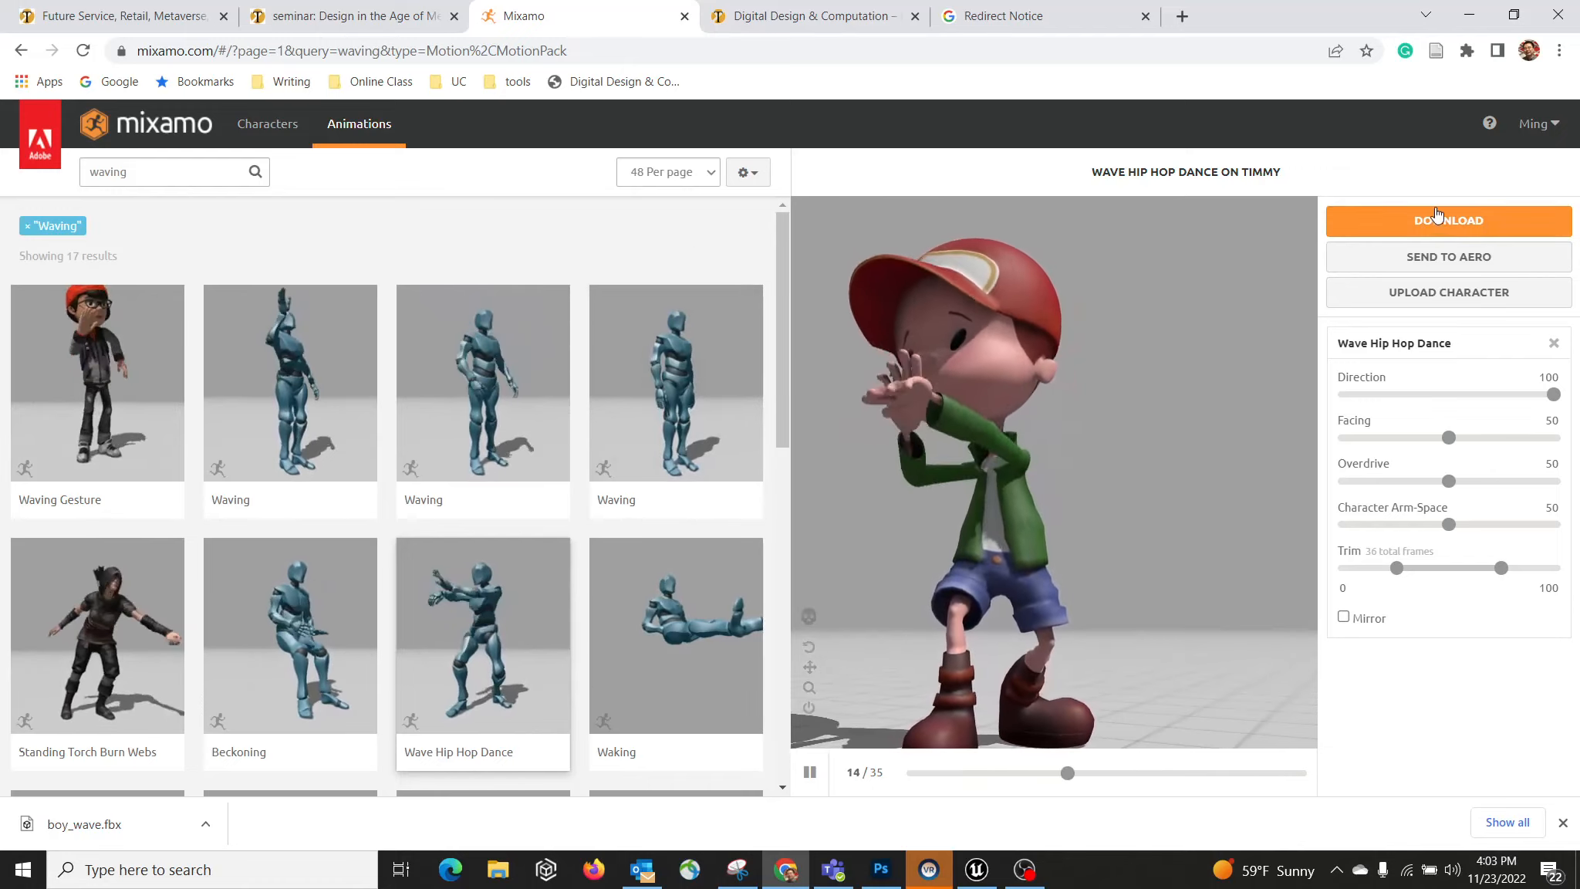
{"action": "left_click", "coordinate": [1414, 224]}
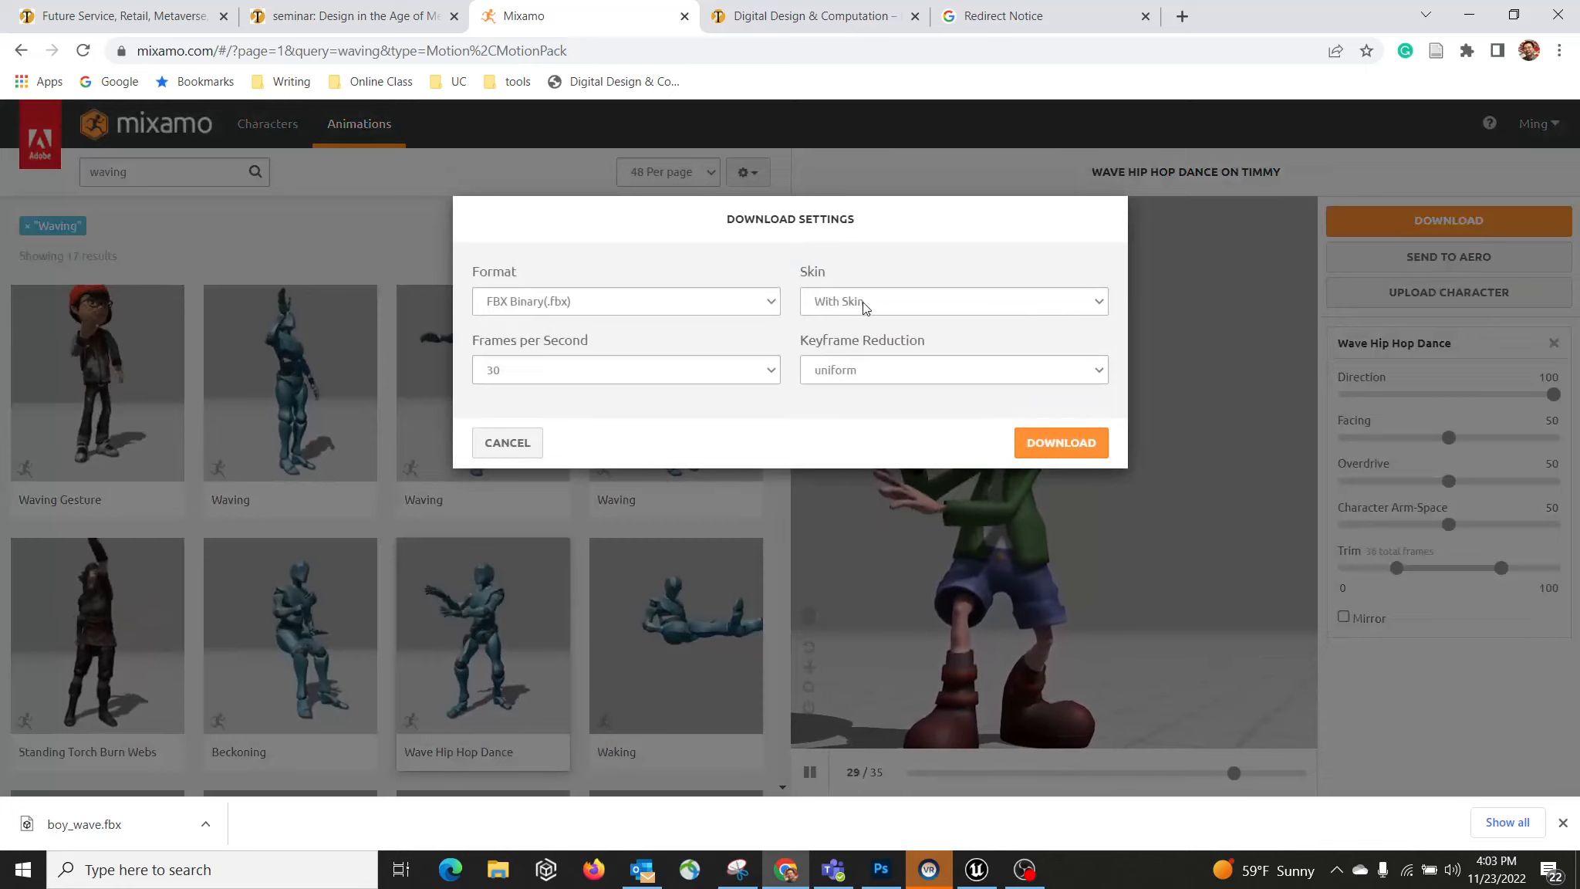
Step: Change Skin to Without Skin and start the FBX Binary download of Wave Hip Hop Dance
{"action": "left_click", "coordinate": [911, 307]}
{"action": "left_click", "coordinate": [853, 334]}
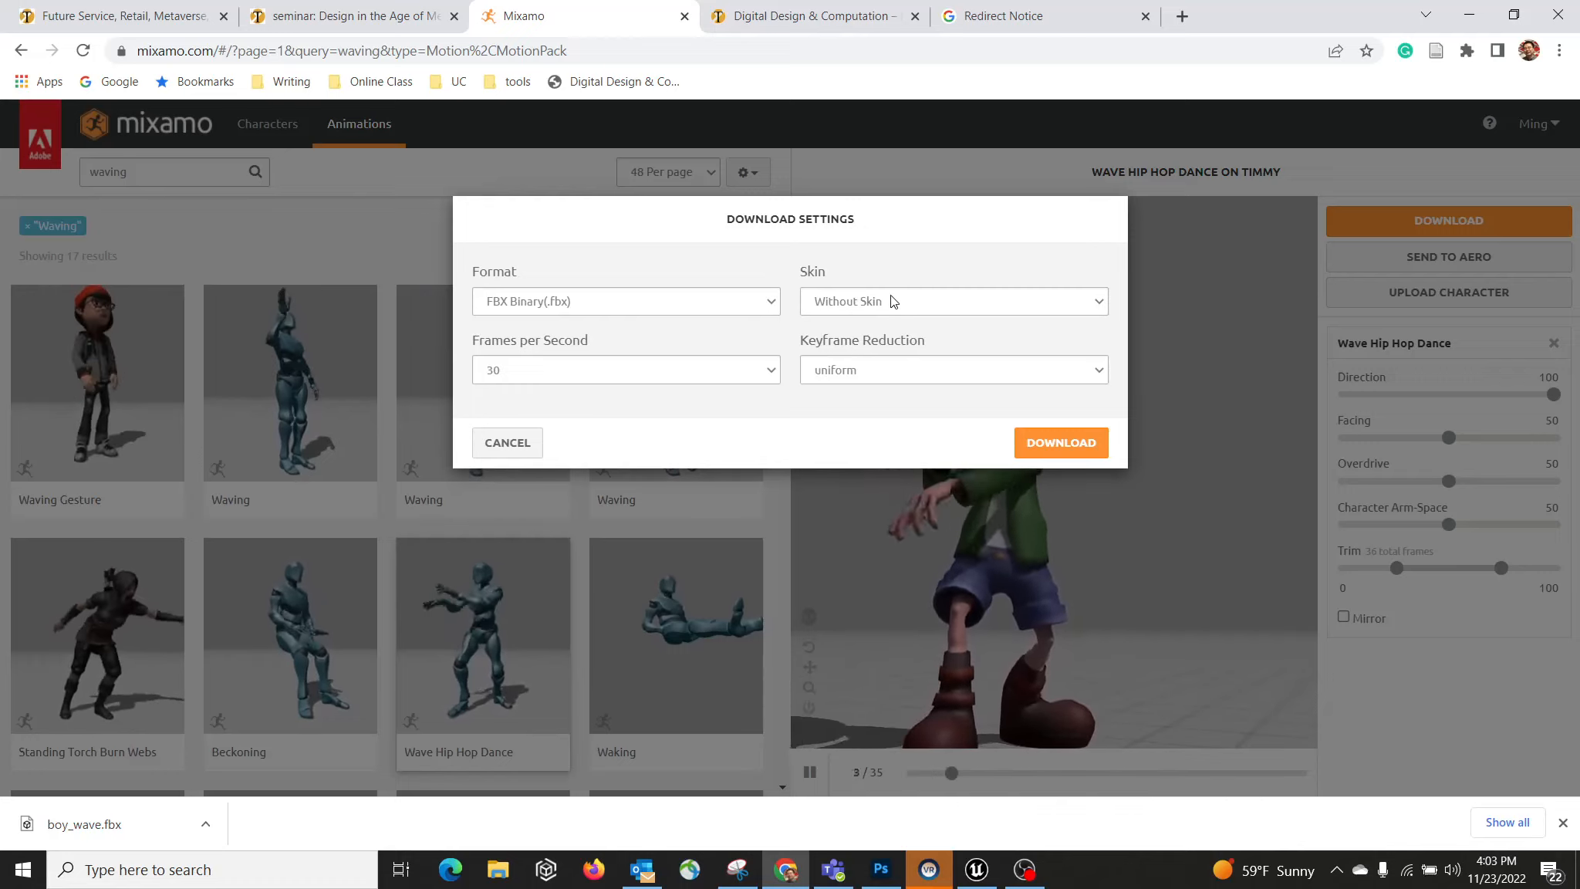
{"action": "left_click", "coordinate": [1068, 443]}
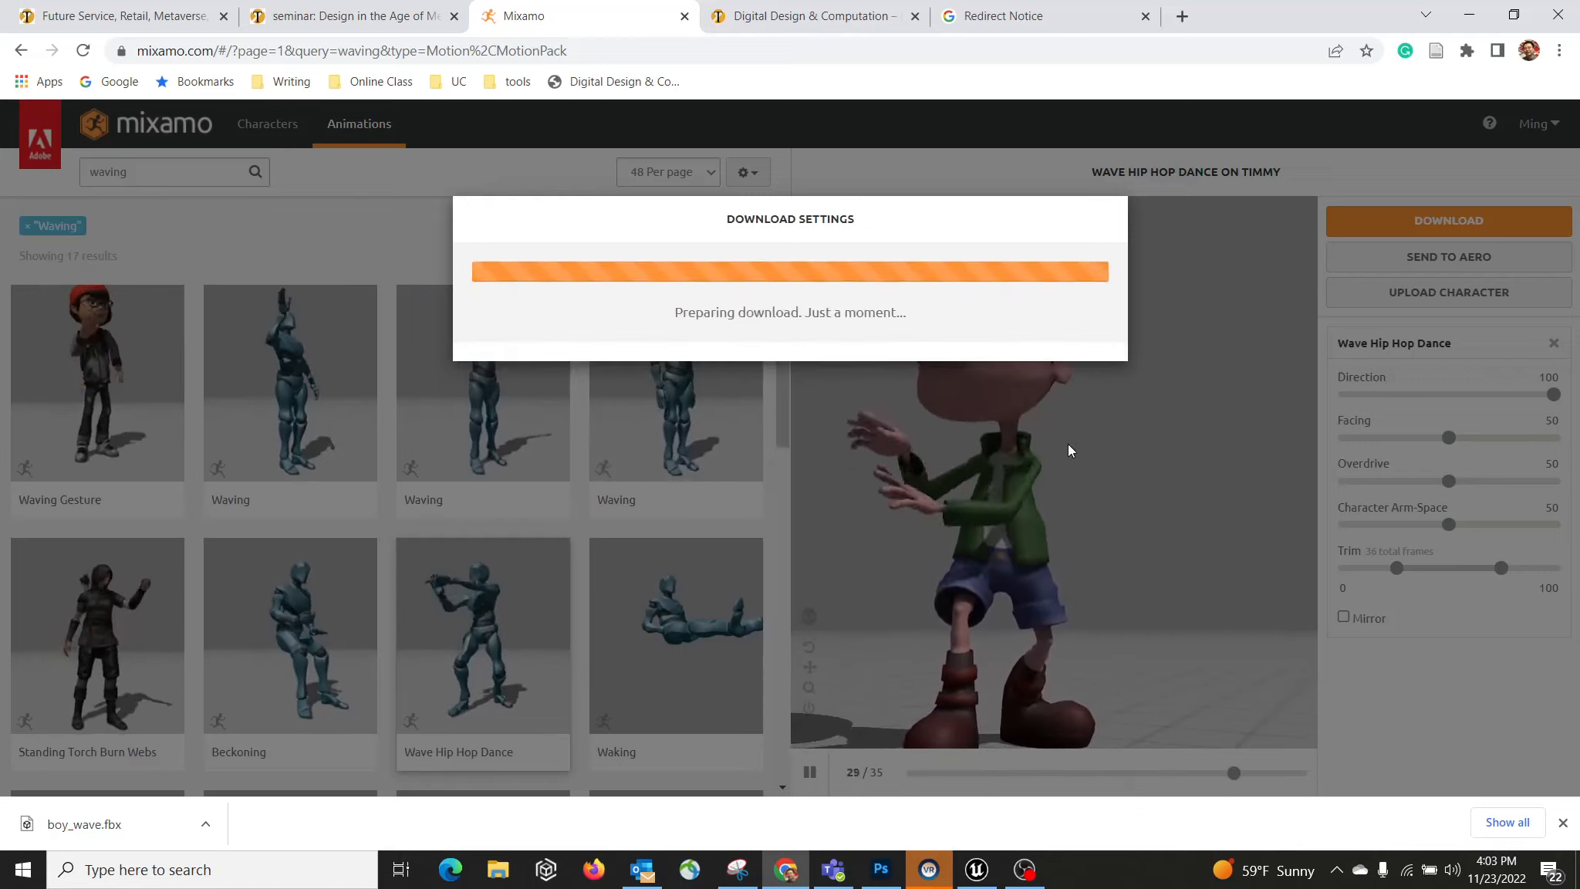
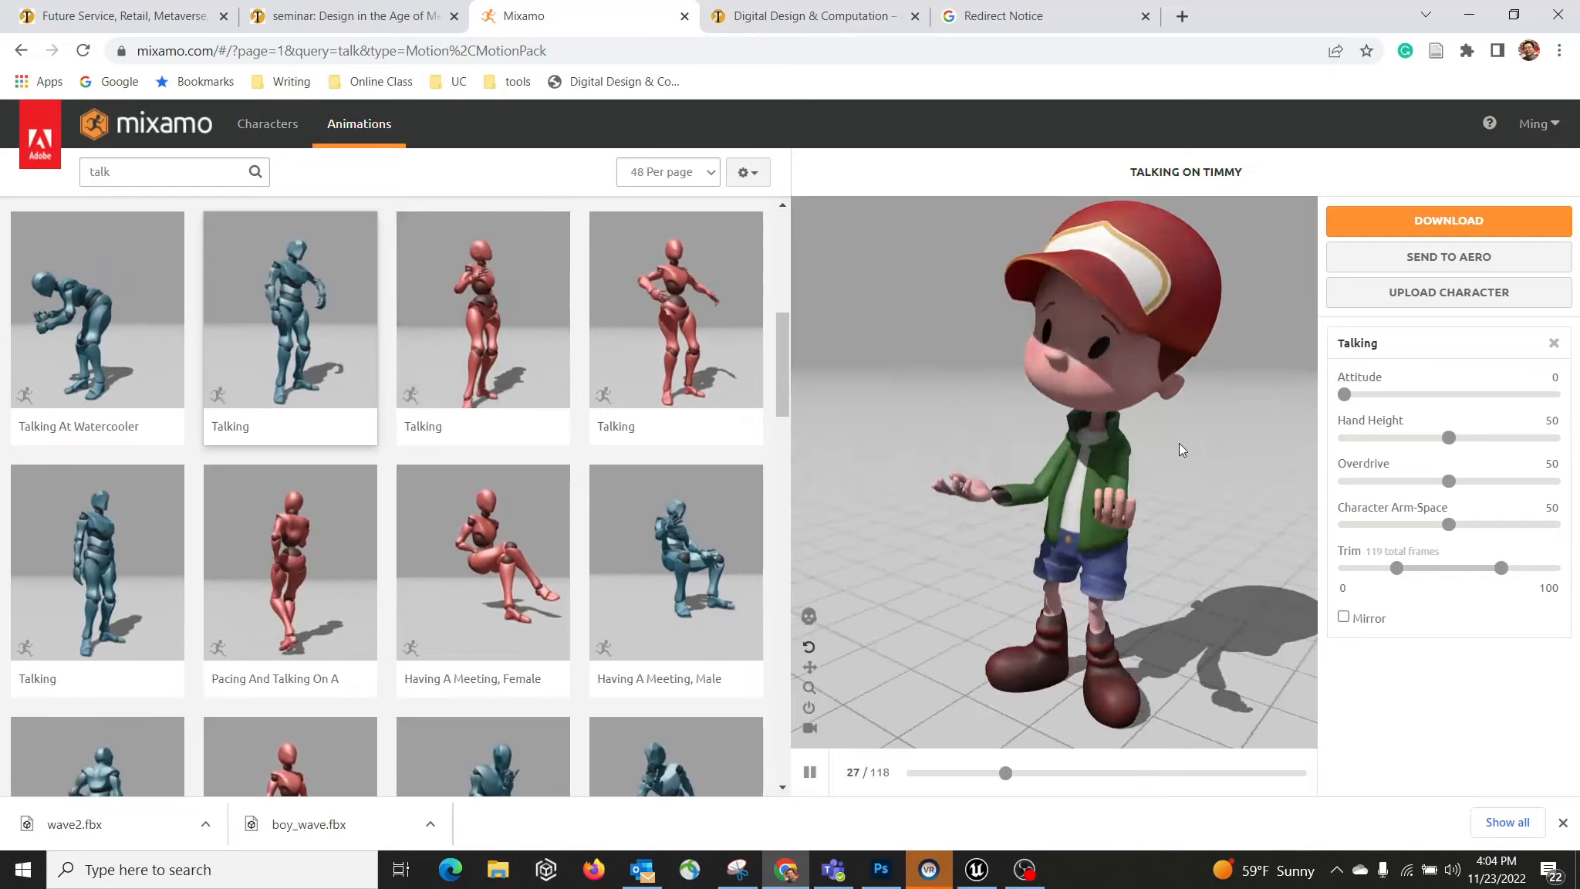
Step: Download Timmy's Talking animation as FBX Binary without skin, saved as walking.fbx
{"action": "left_click_drag", "start_coordinate": [1178, 443], "coordinate": [1109, 426]}
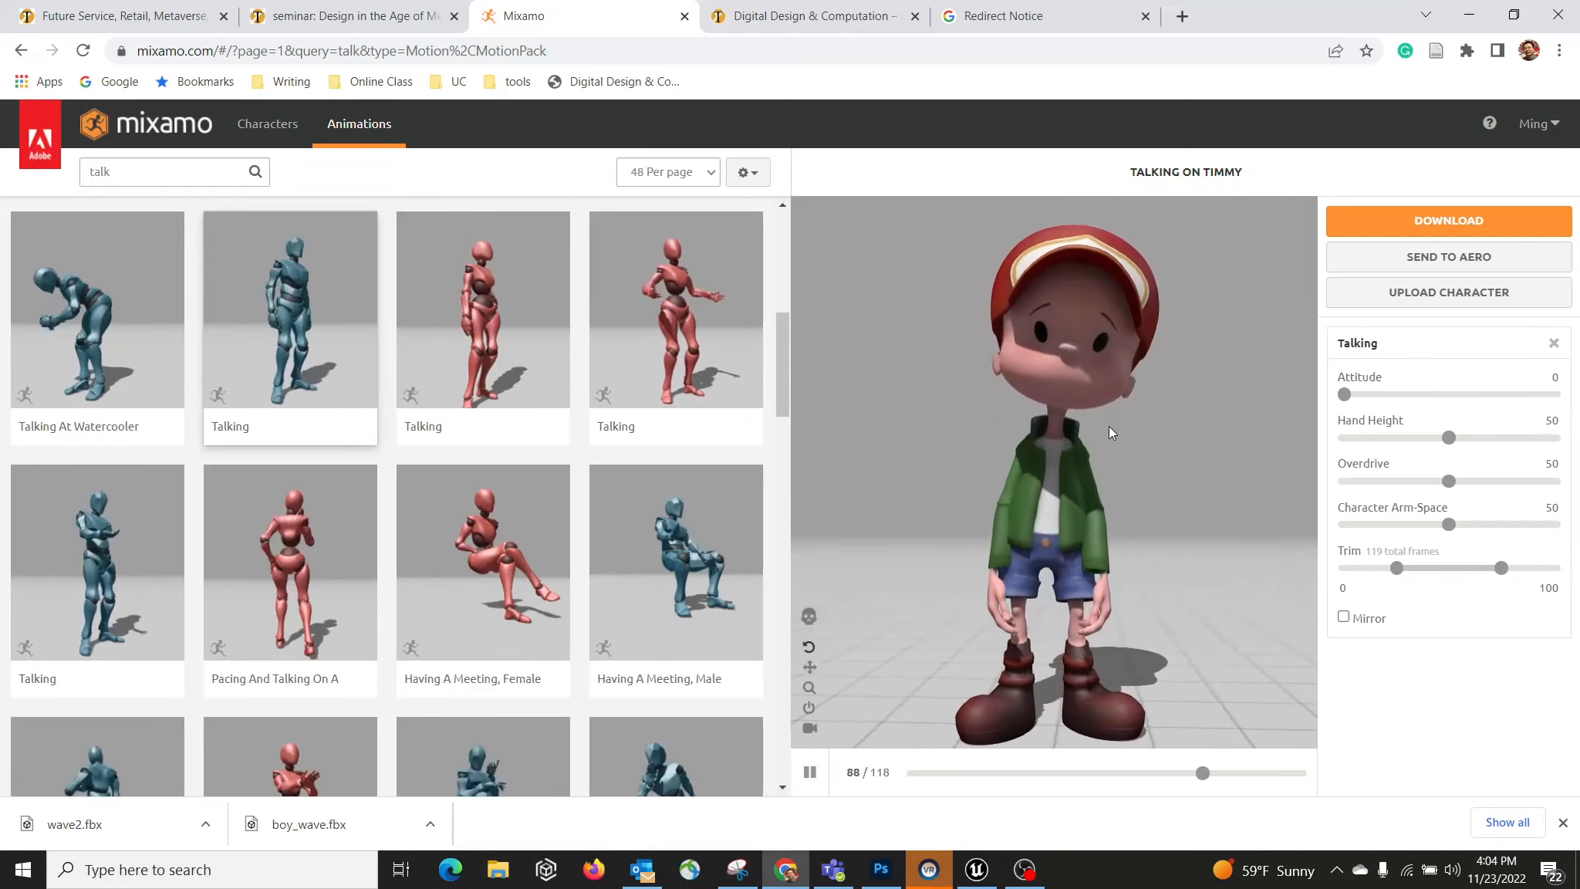
{"action": "left_click", "coordinate": [1443, 221]}
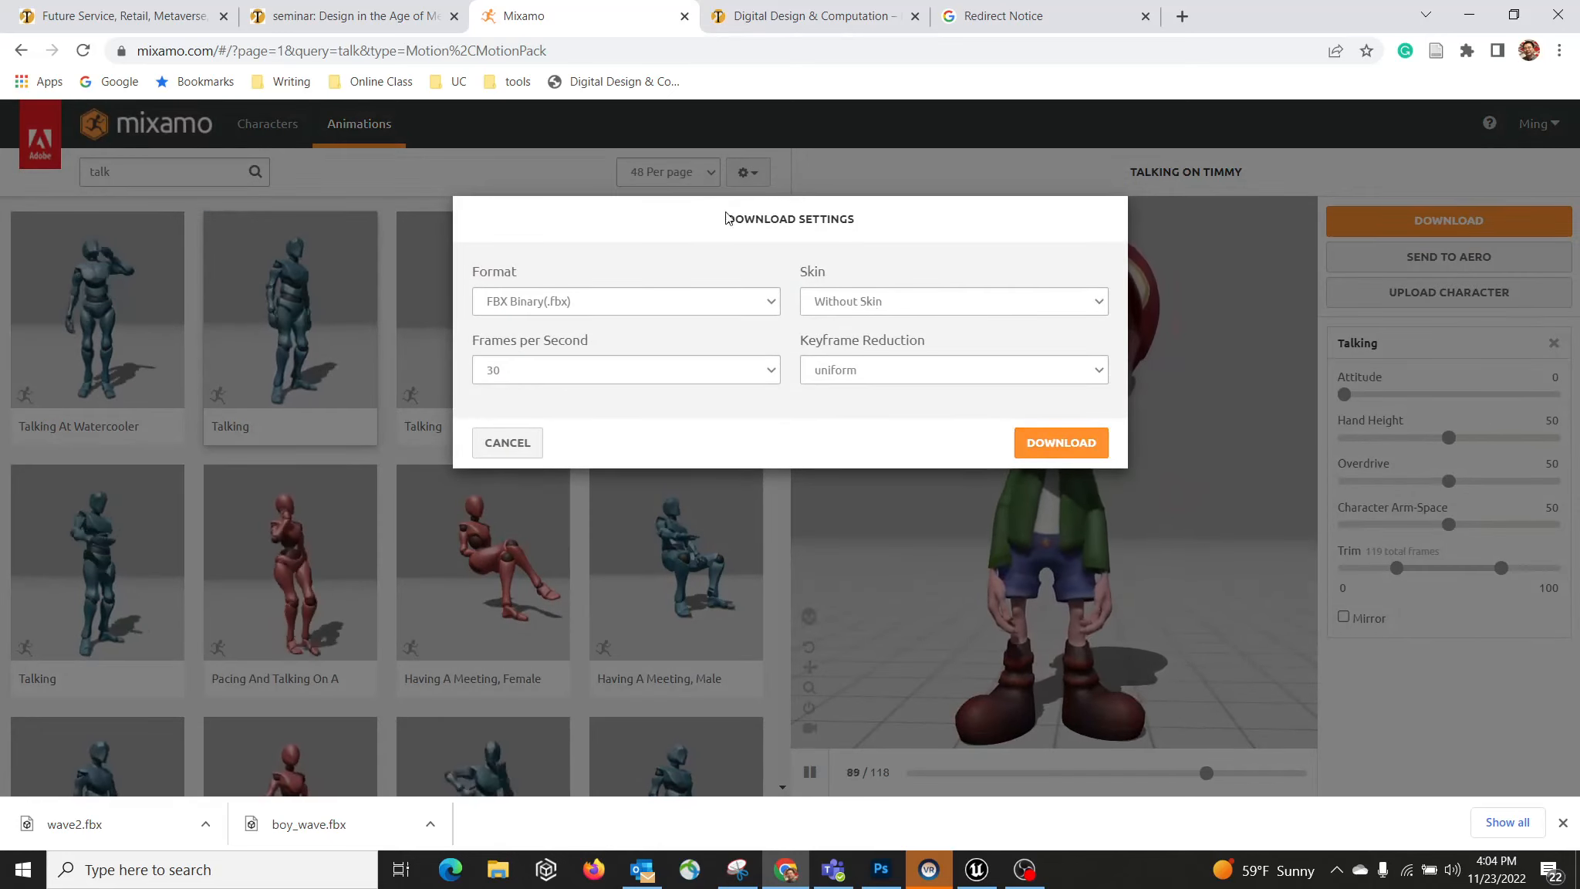
{"action": "left_click", "coordinate": [1038, 446]}
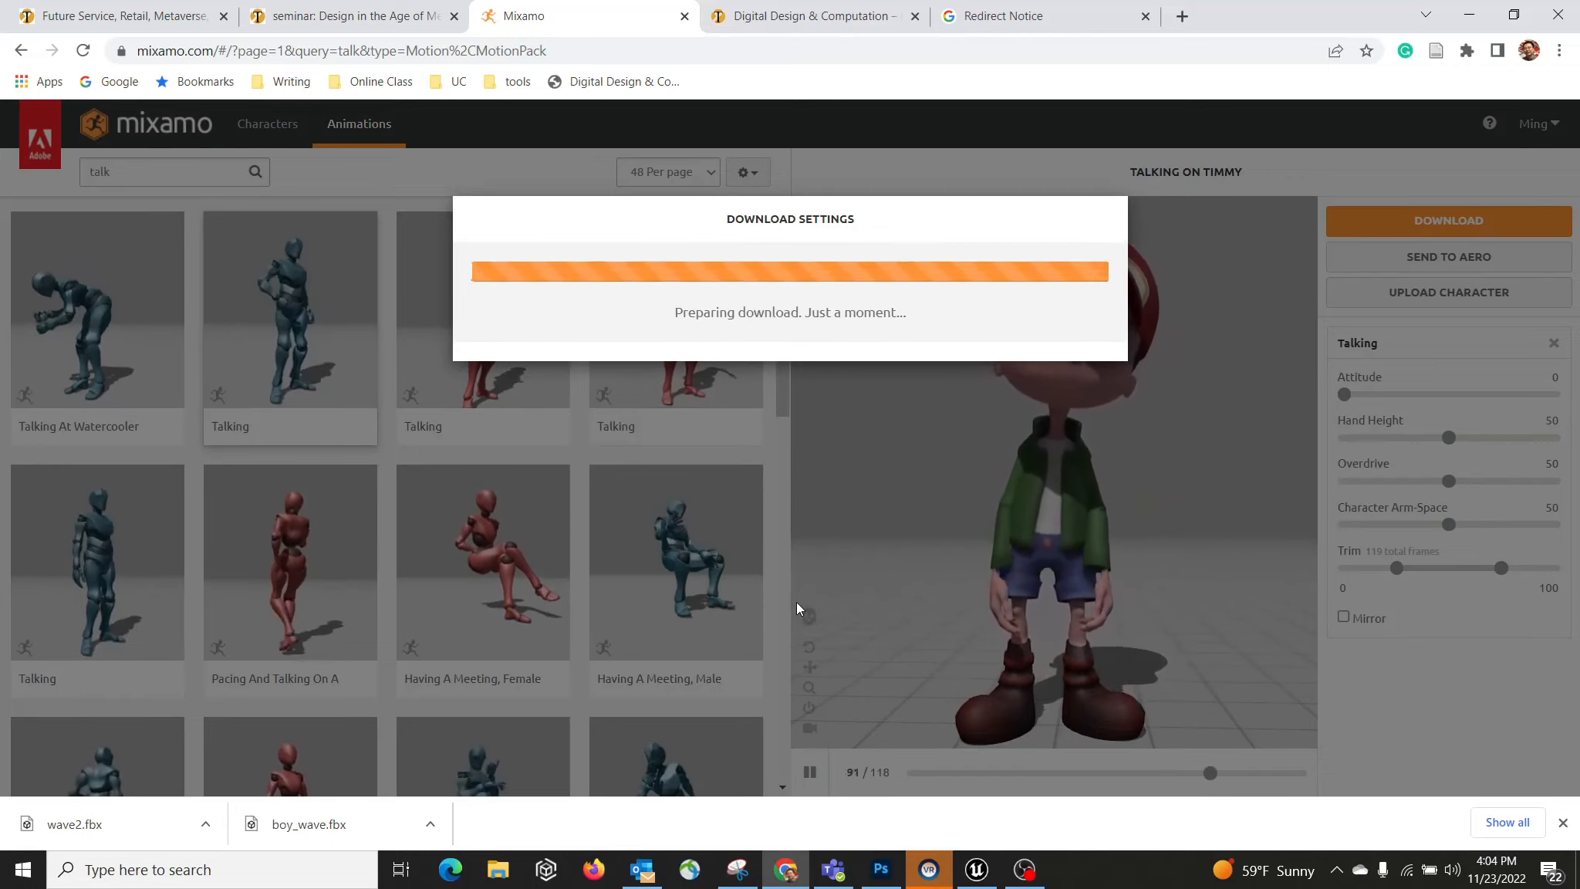
{"action": "type", "text": "wa"}
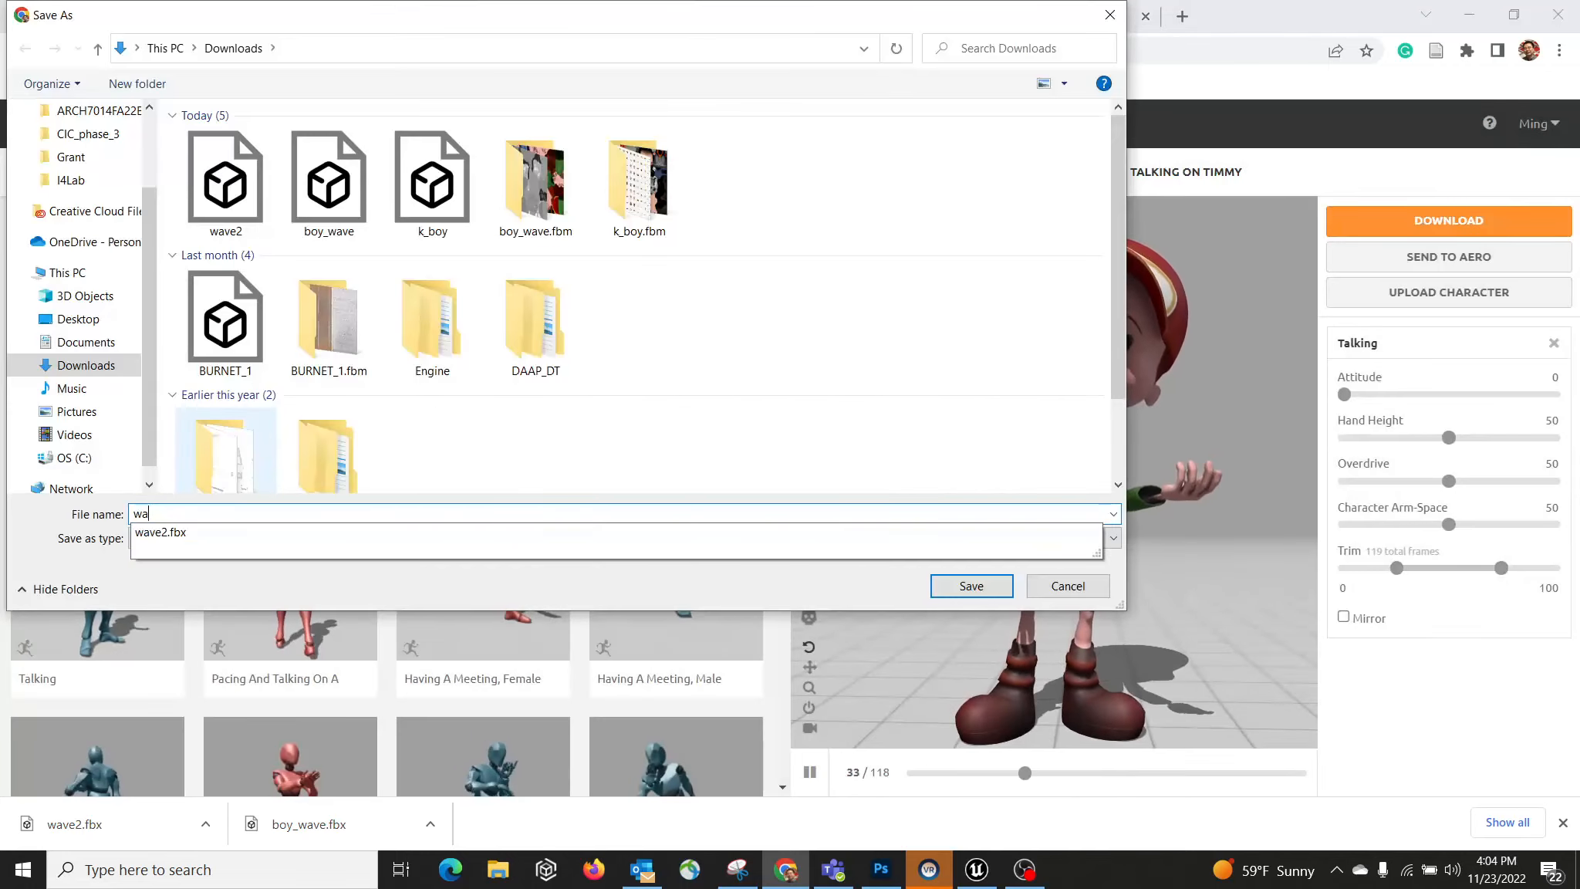
{"action": "type", "text": "lking"}
{"action": "key", "text": "Return"}
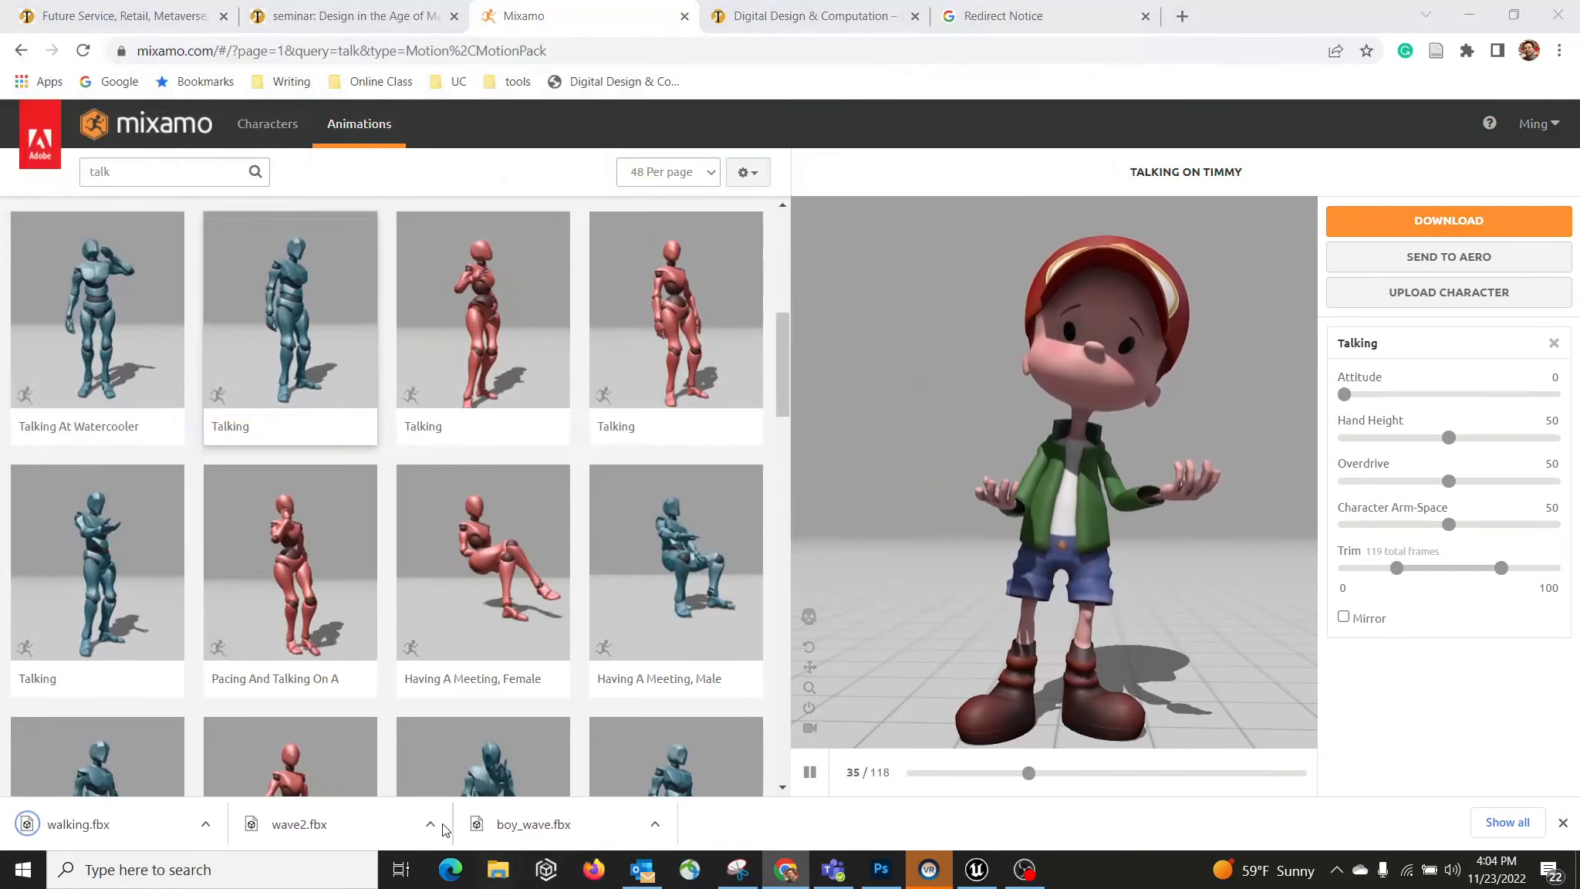
{"action": "left_click", "coordinate": [494, 874]}
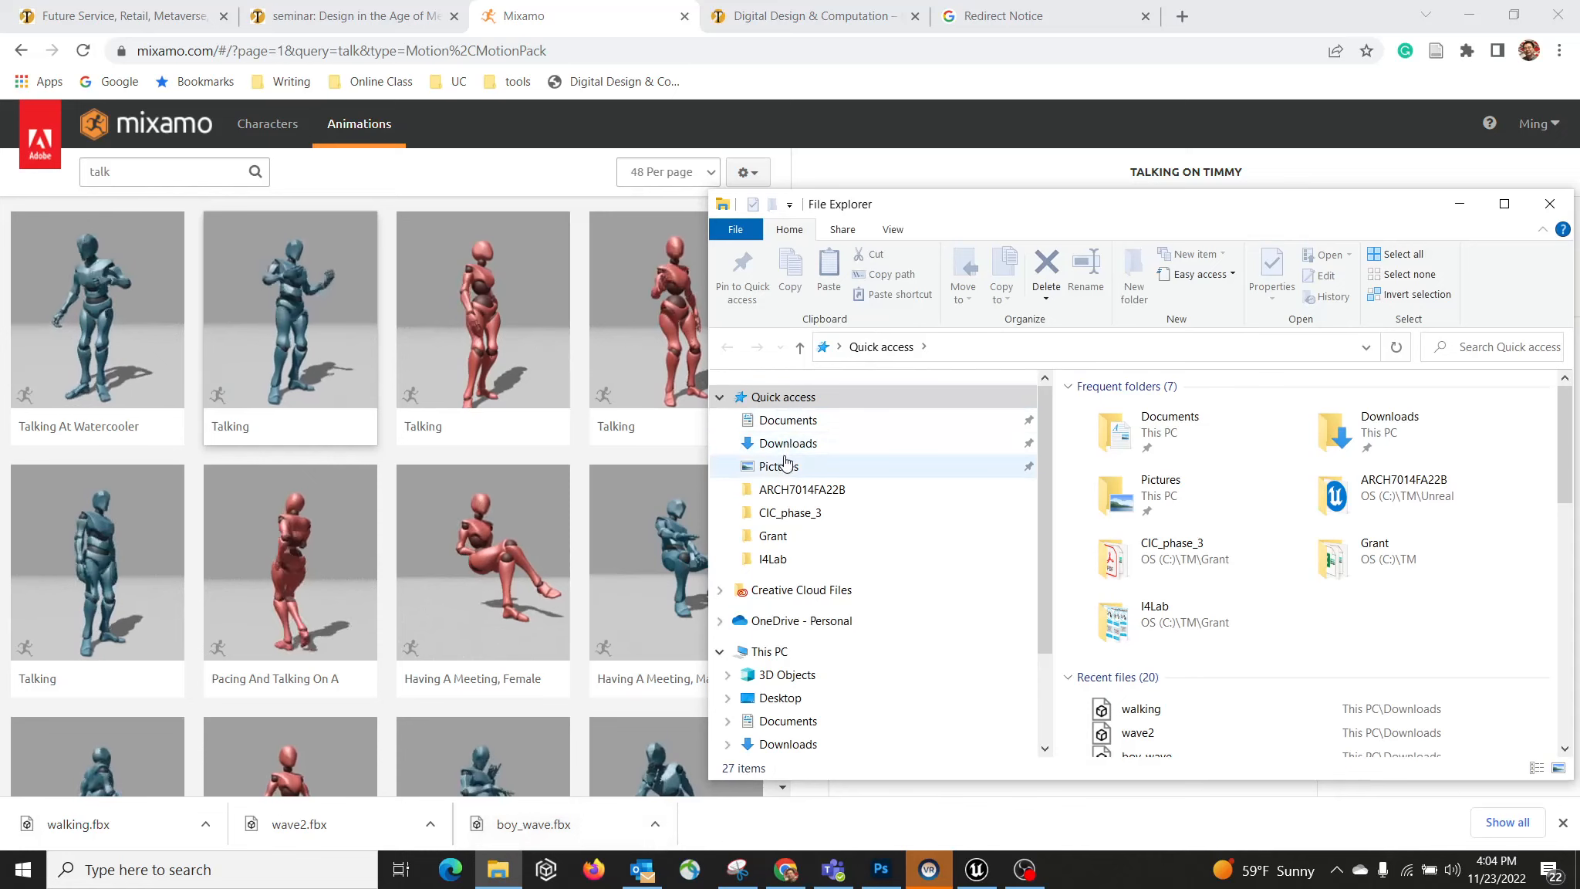
Step: Maximize Downloads, look over boy_wave, wave2 and walking, then return to Unreal Engine
{"action": "left_click", "coordinate": [788, 443]}
{"action": "double_click", "coordinate": [1278, 207]}
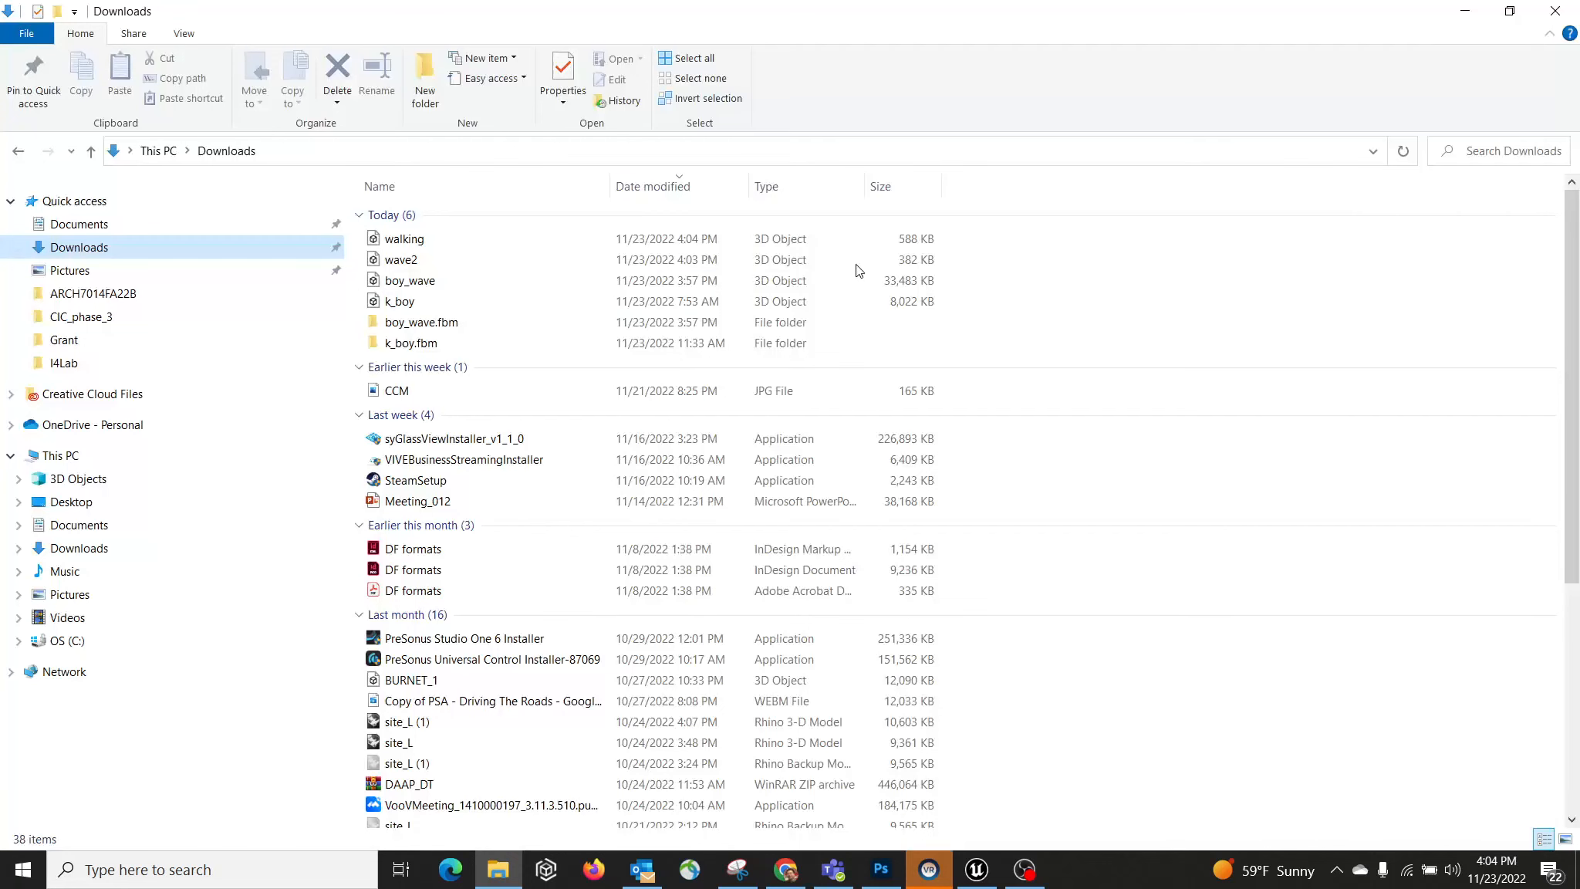
{"action": "left_click", "coordinate": [430, 284]}
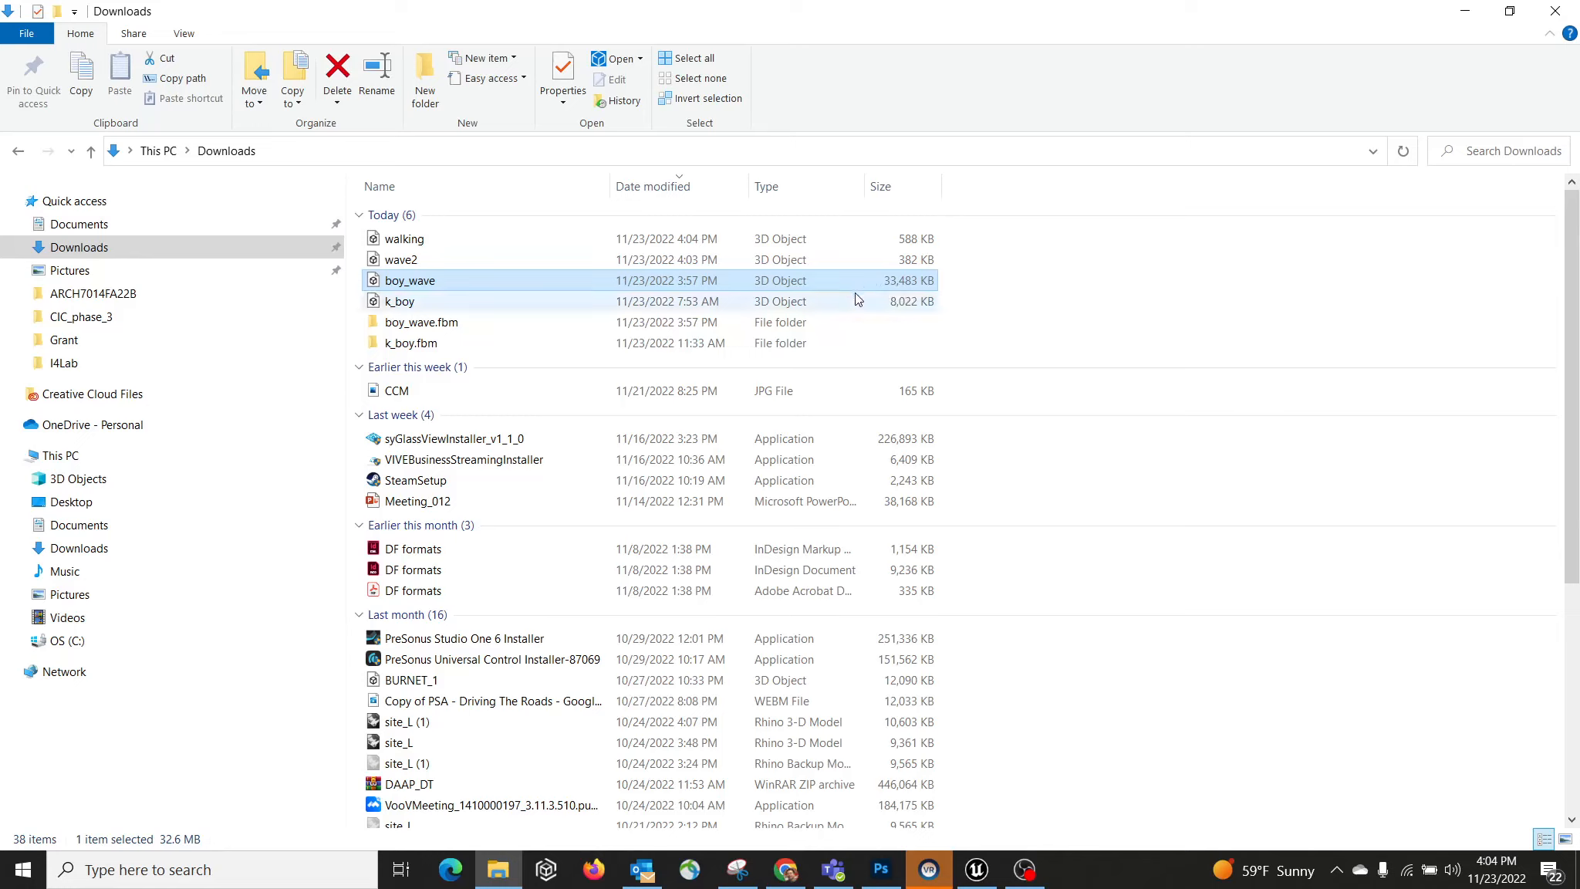
{"action": "left_click", "coordinate": [424, 263]}
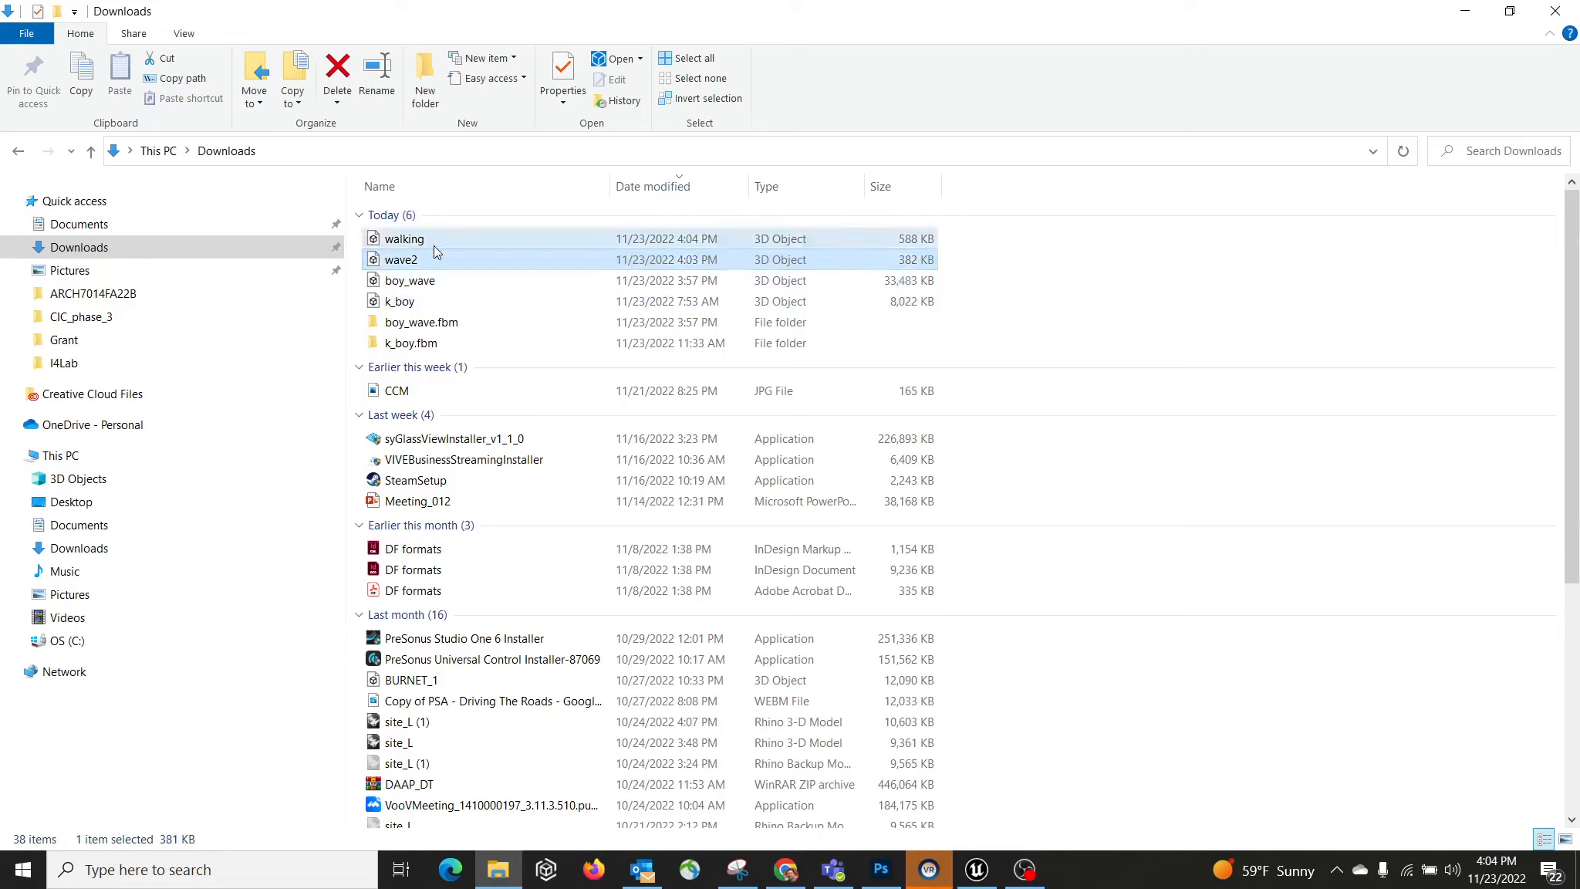
{"action": "left_click", "coordinate": [443, 241]}
{"action": "left_click", "coordinate": [445, 261]}
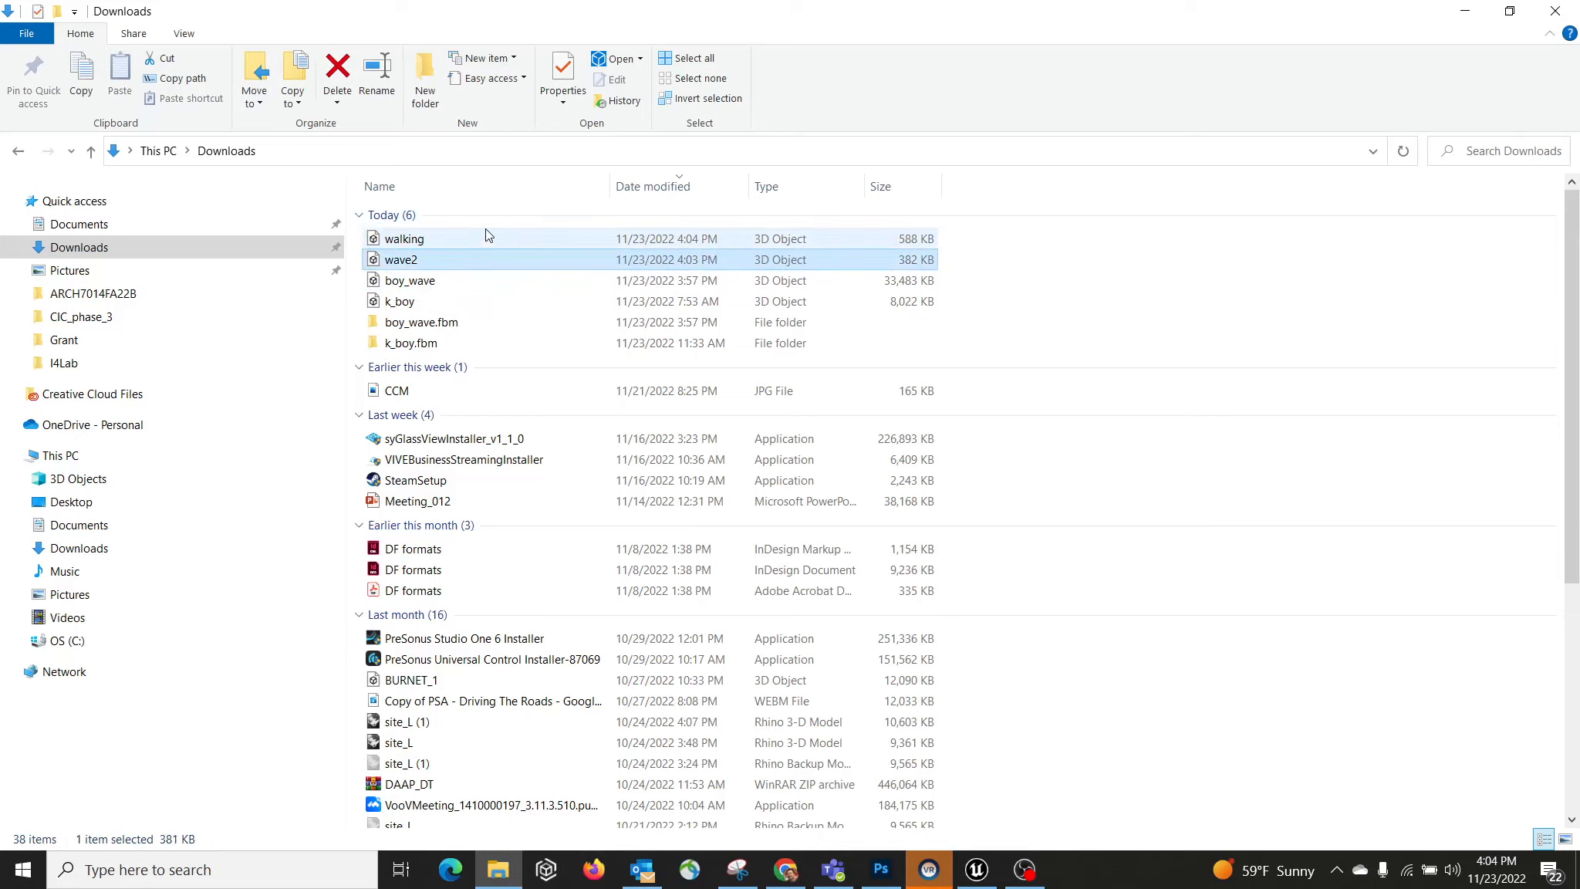
{"action": "left_click", "coordinate": [995, 876]}
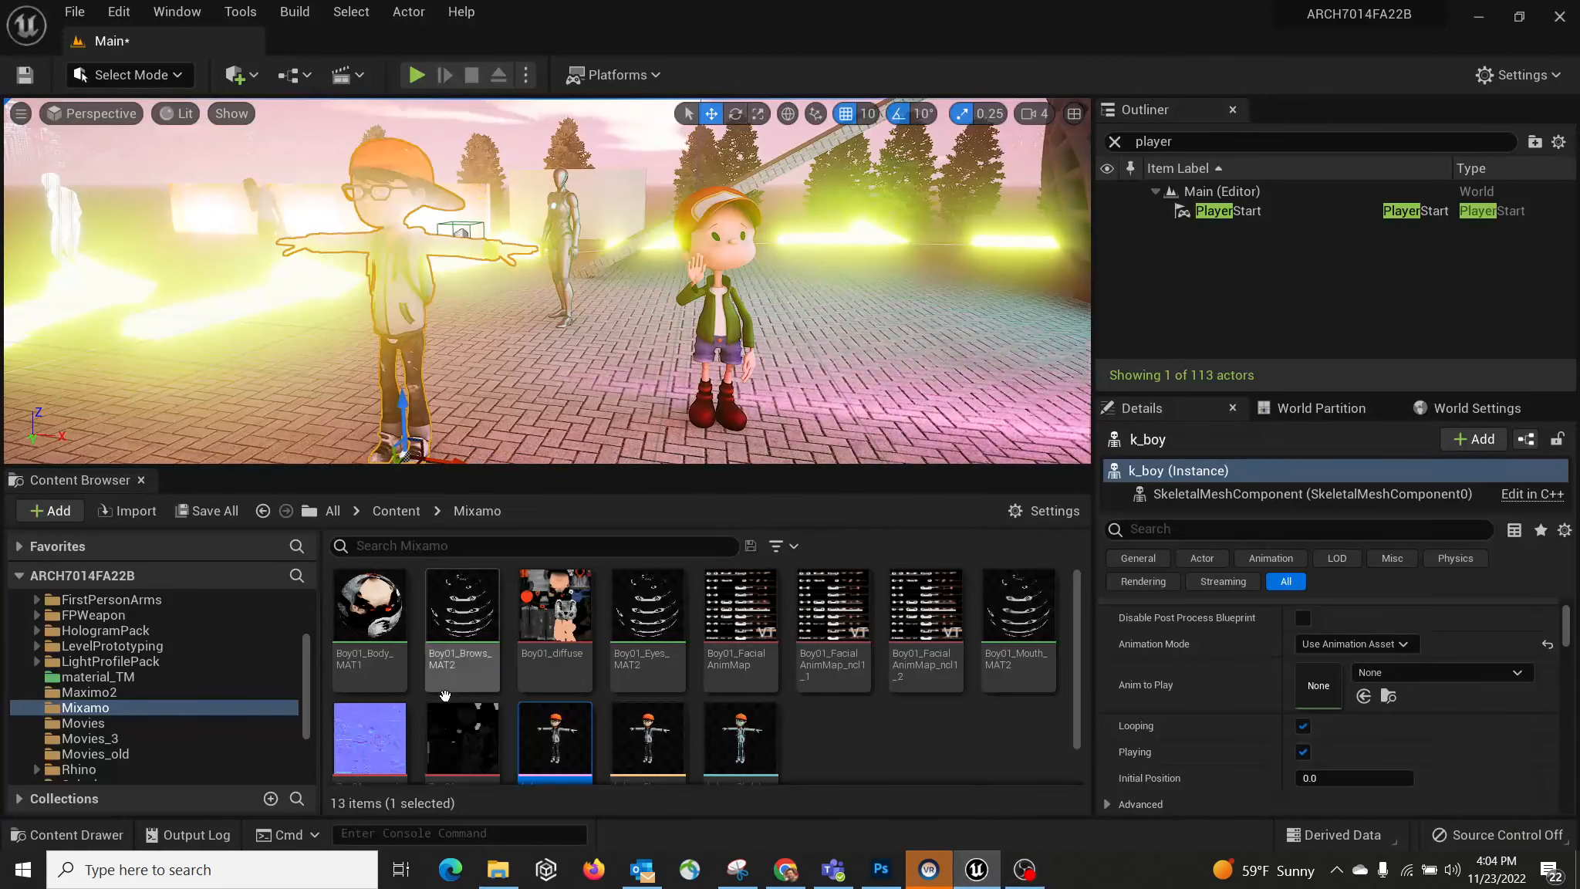
Step: Import wave2.fbx from Downloads into Maximo2 as an animation on boy_wave_Skeleton
{"action": "left_click", "coordinate": [128, 690]}
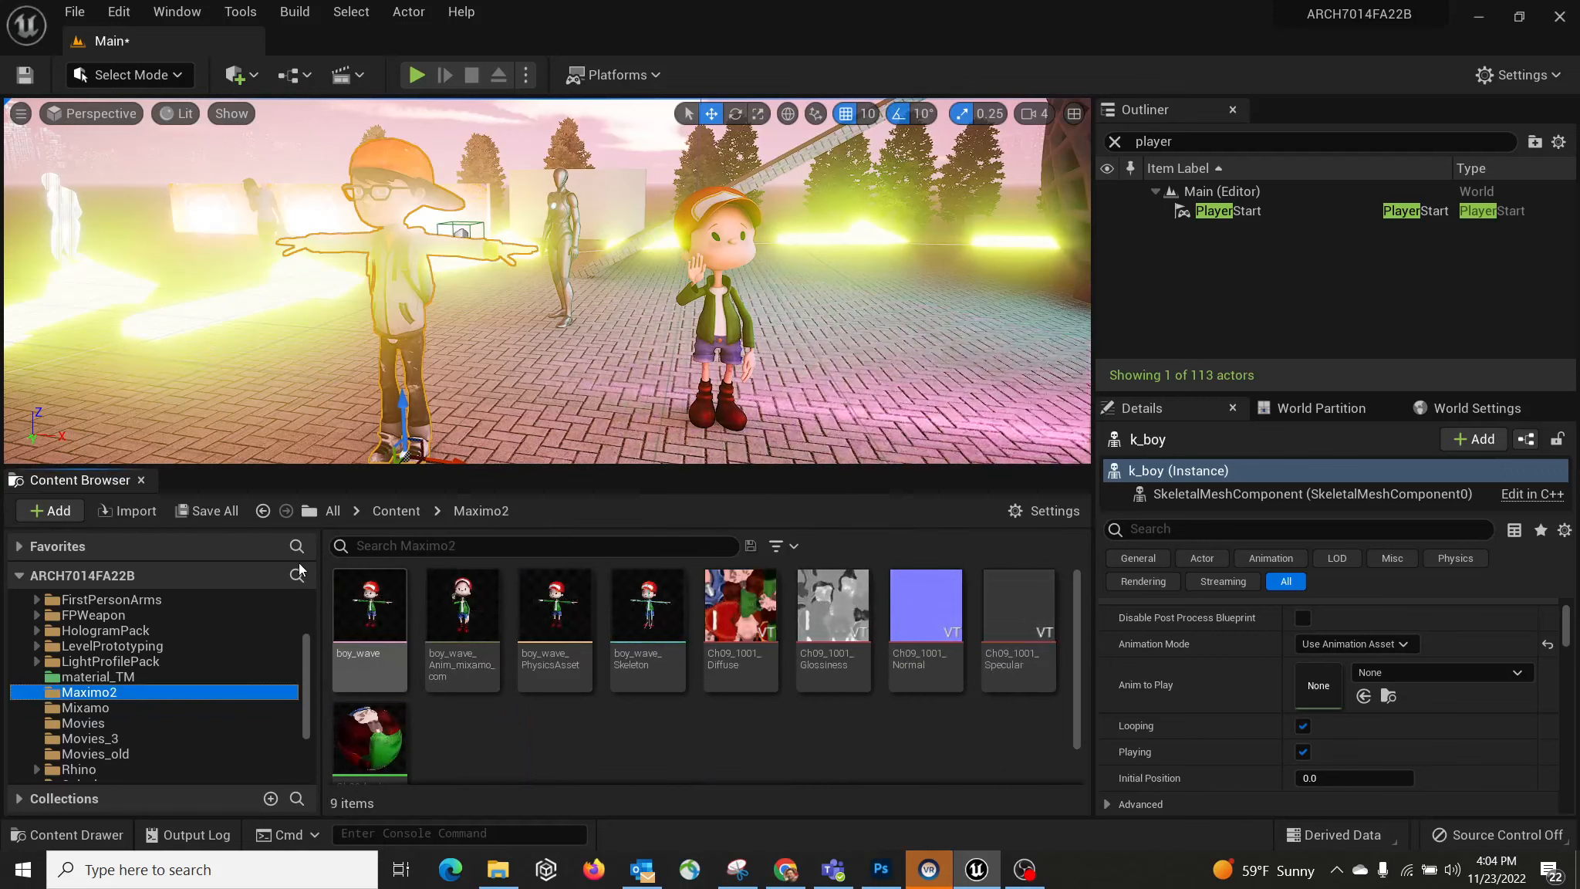
{"action": "left_click", "coordinate": [146, 515]}
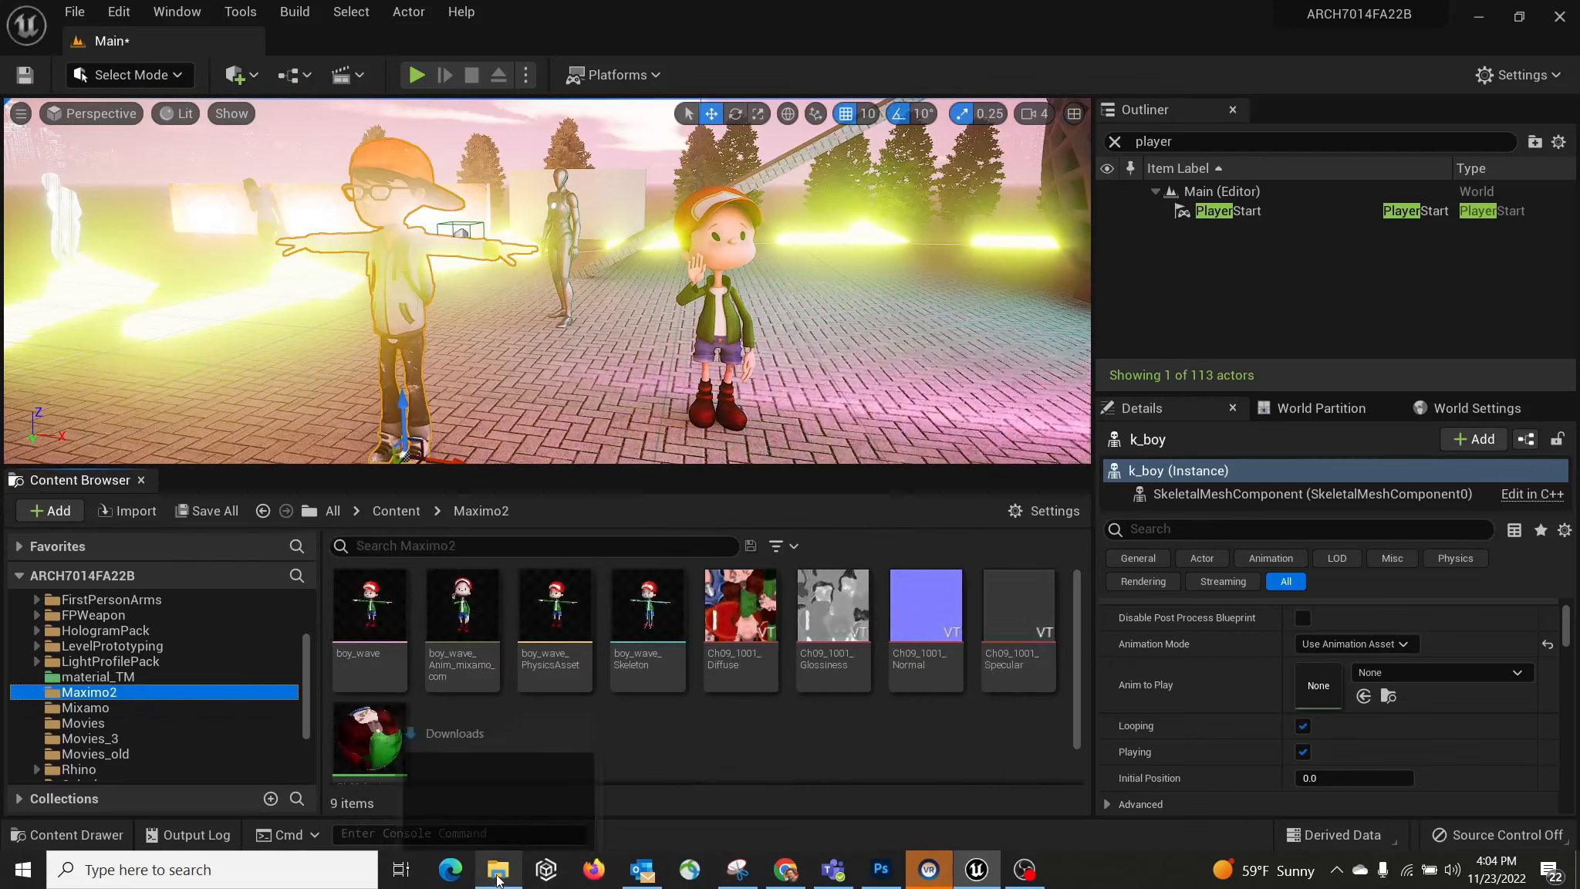
{"action": "left_click", "coordinate": [124, 511]}
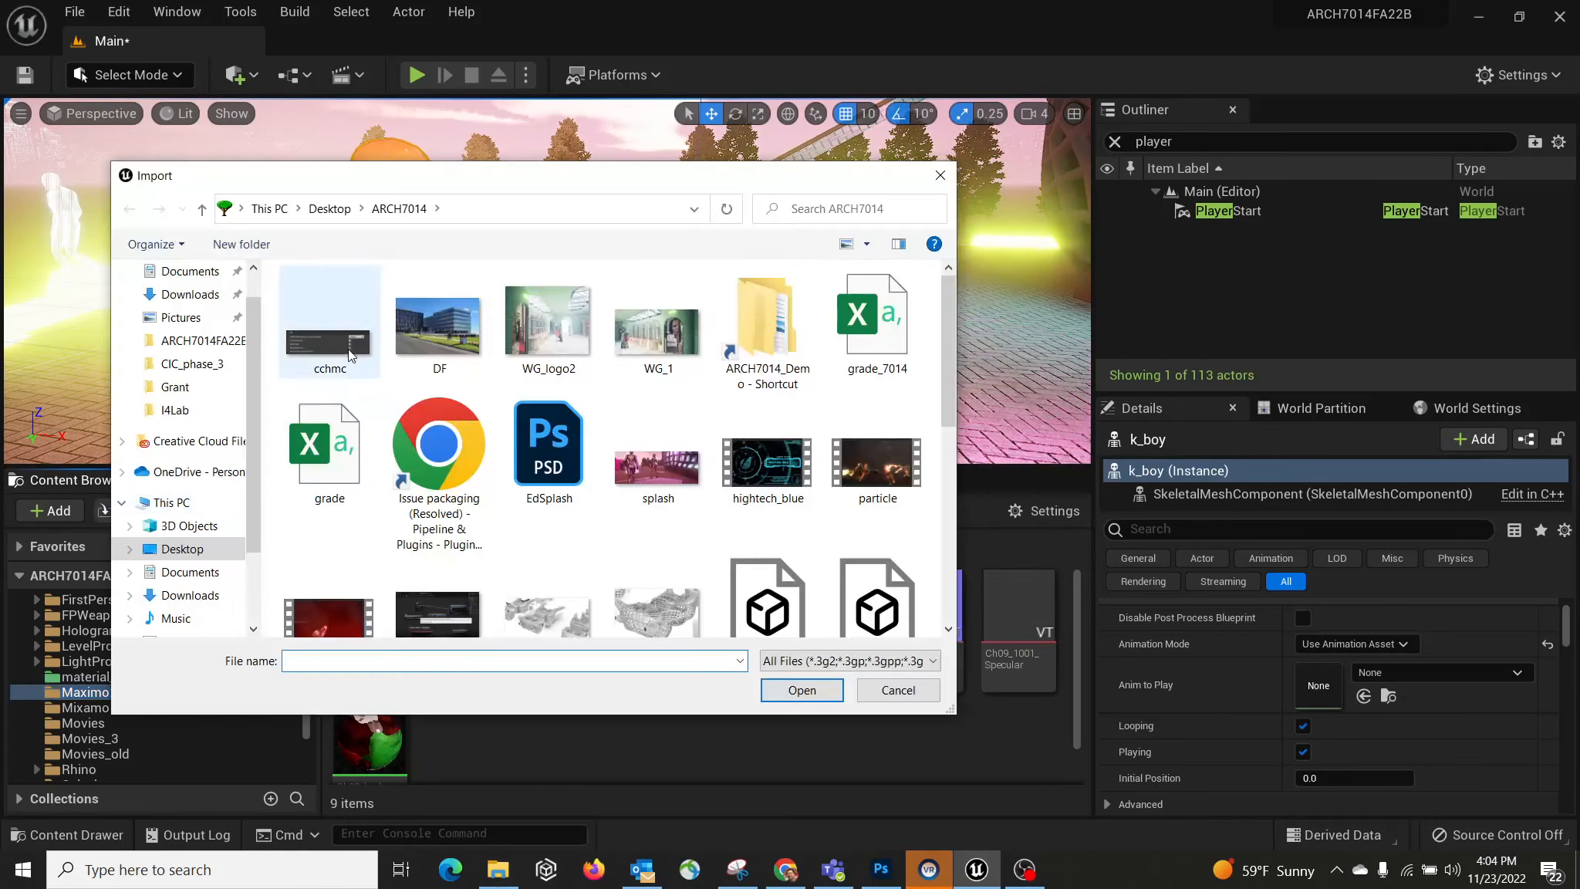
{"action": "left_click", "coordinate": [189, 294]}
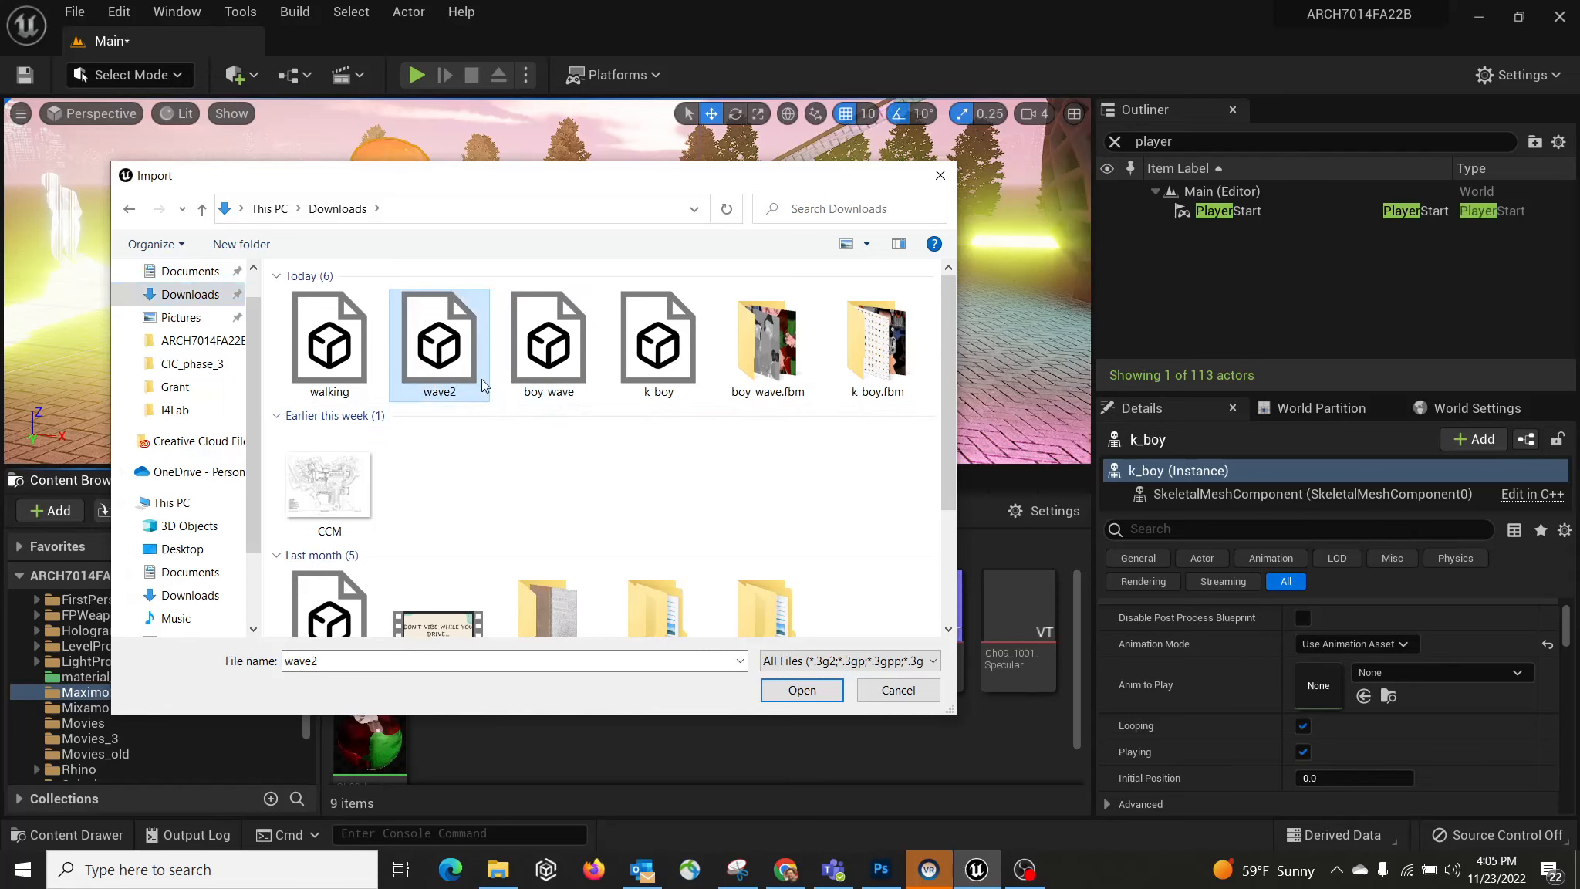
{"action": "left_click", "coordinate": [797, 691]}
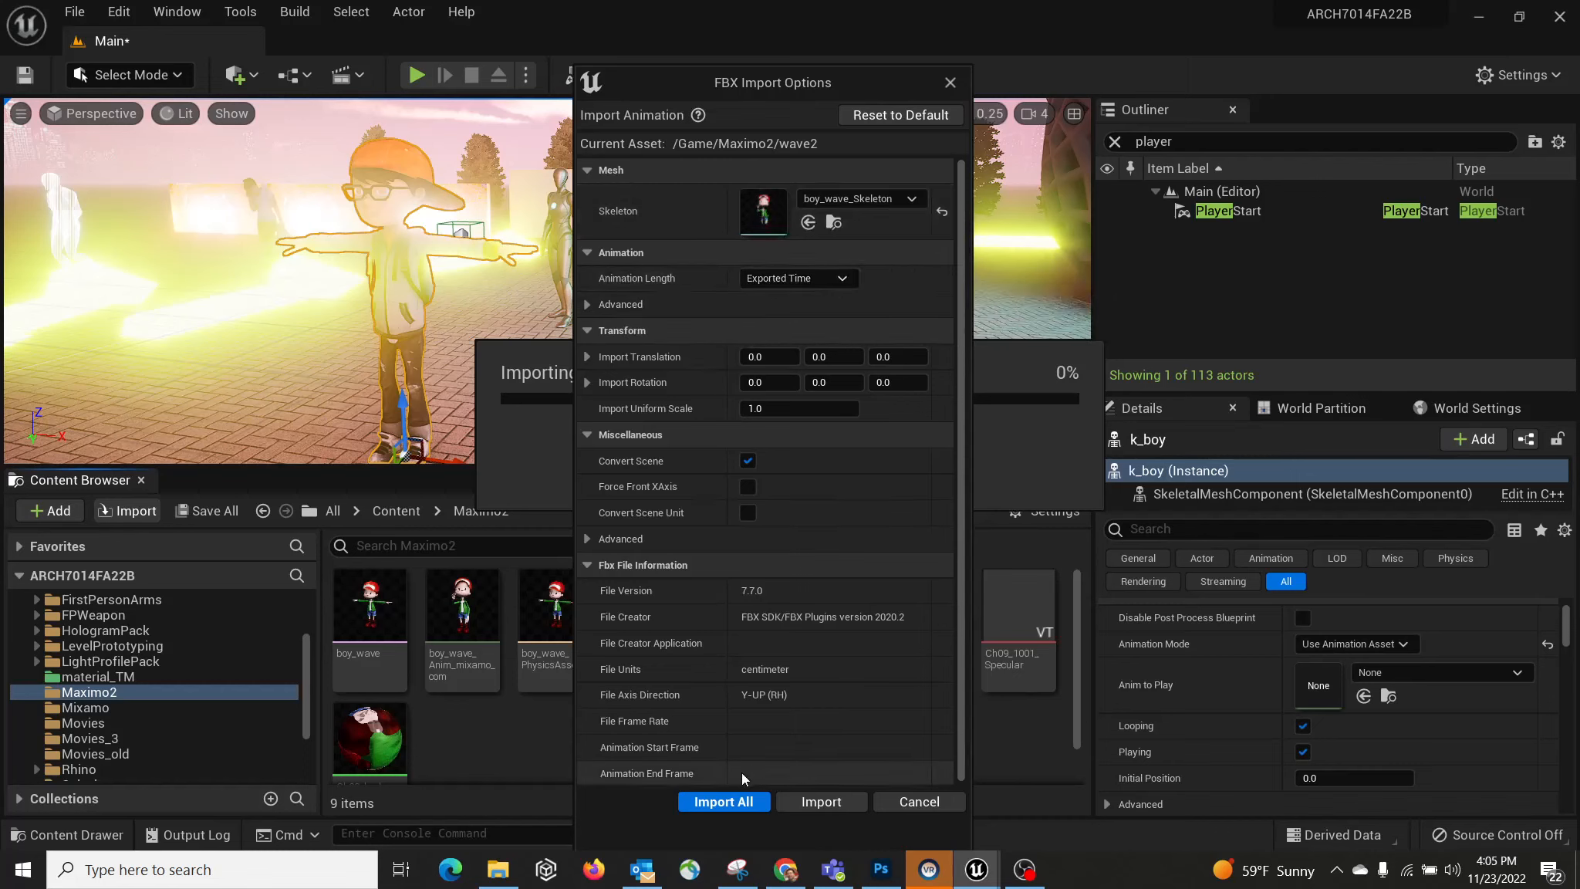
{"action": "left_click", "coordinate": [717, 801]}
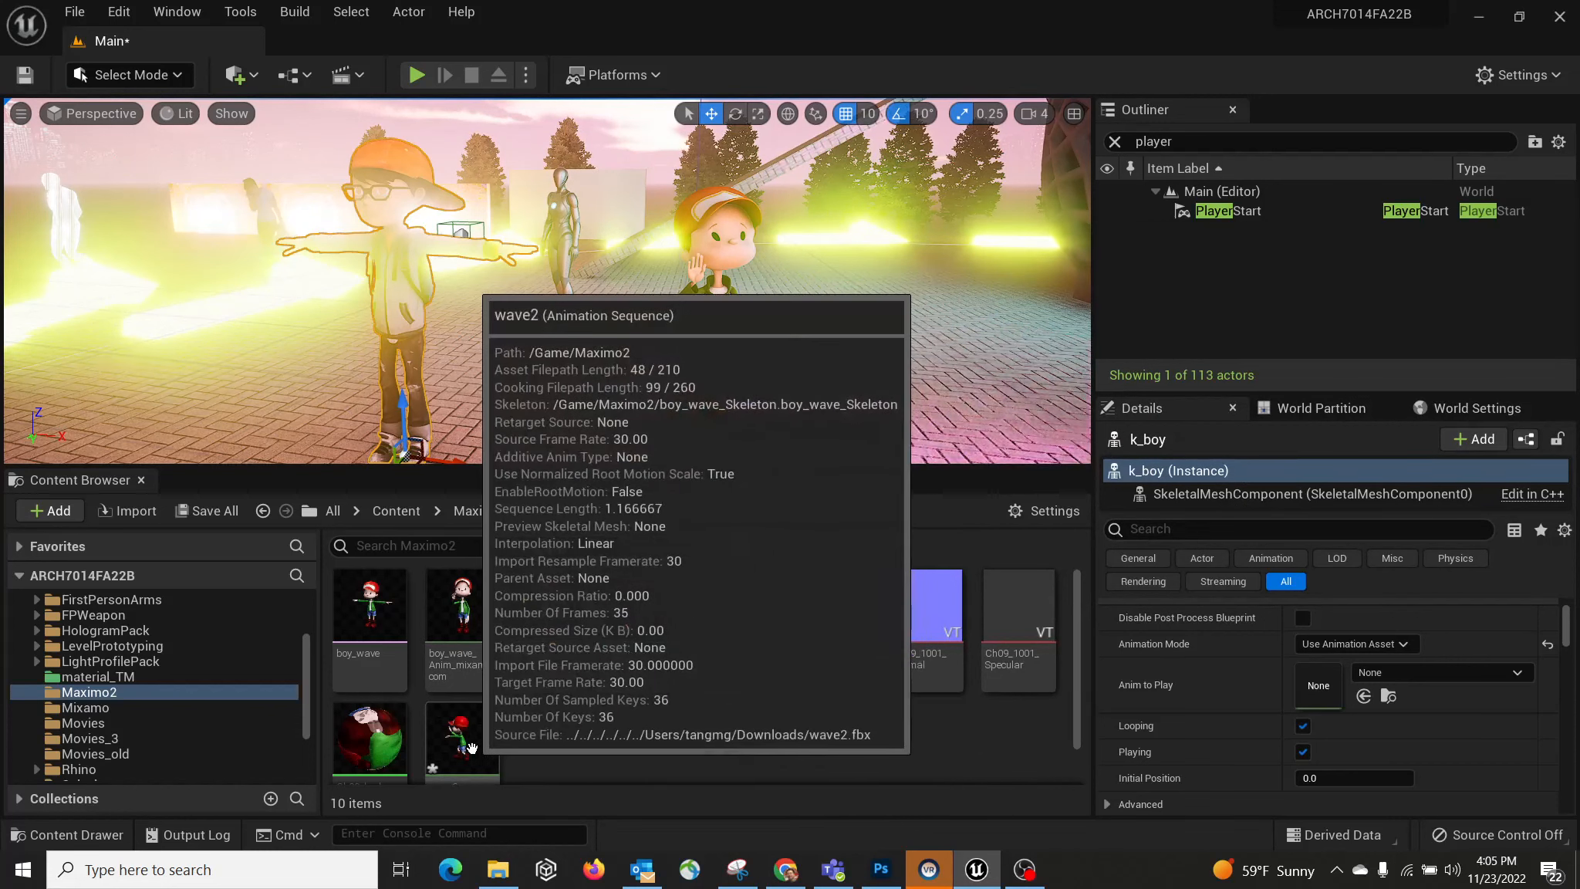
{"action": "scroll", "coordinate": [509, 741], "scroll_direction": "down", "scroll_amount": 1}
{"action": "mouse_move", "coordinate": [482, 707]}
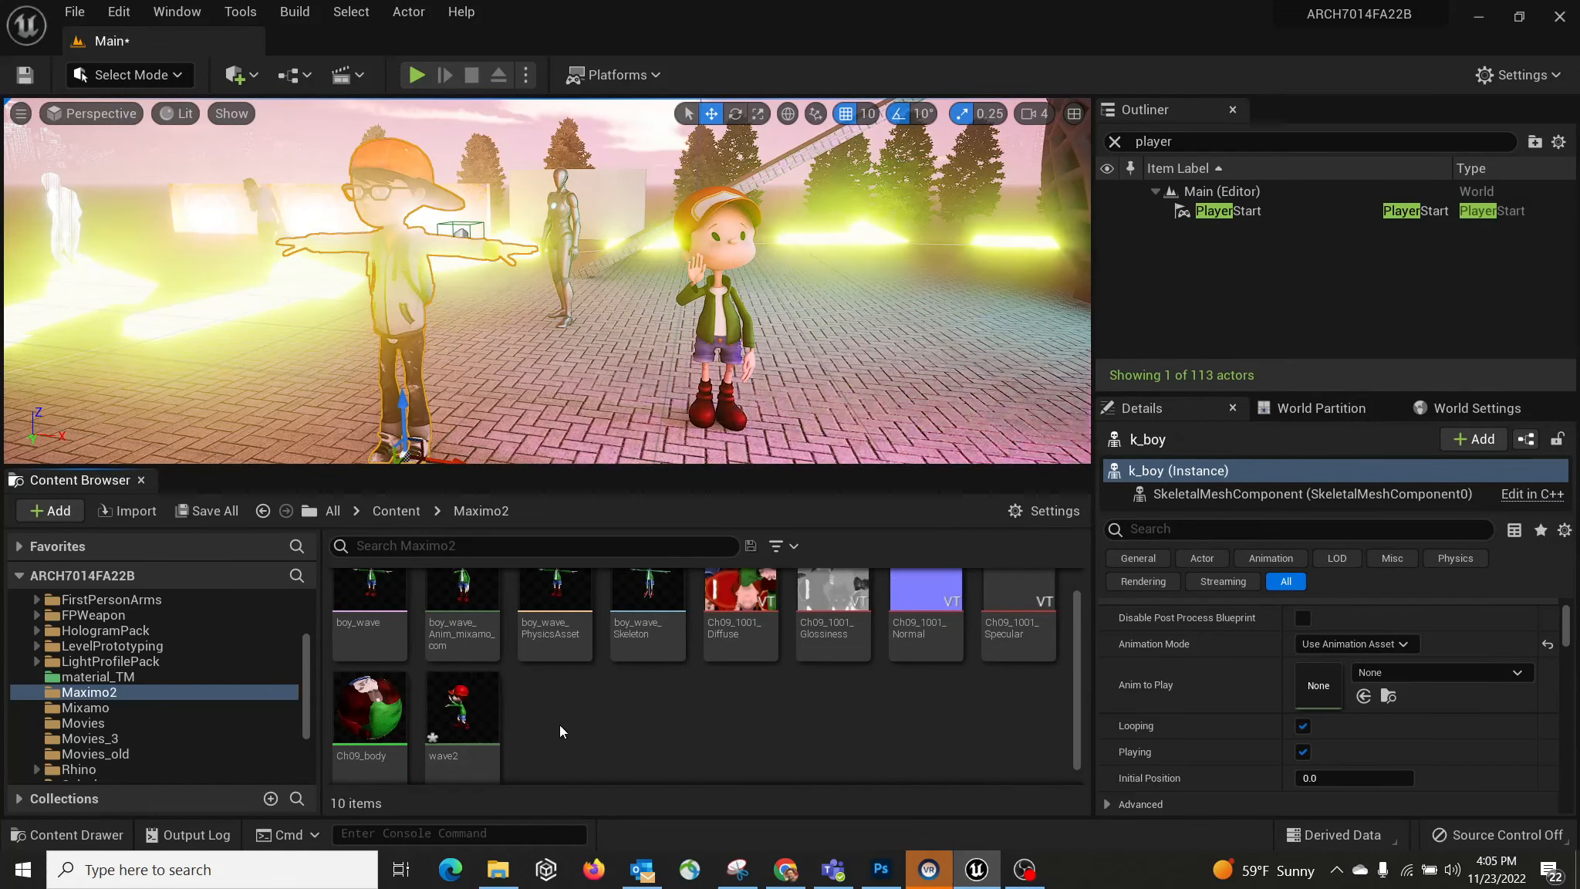
{"action": "left_click", "coordinate": [498, 869]}
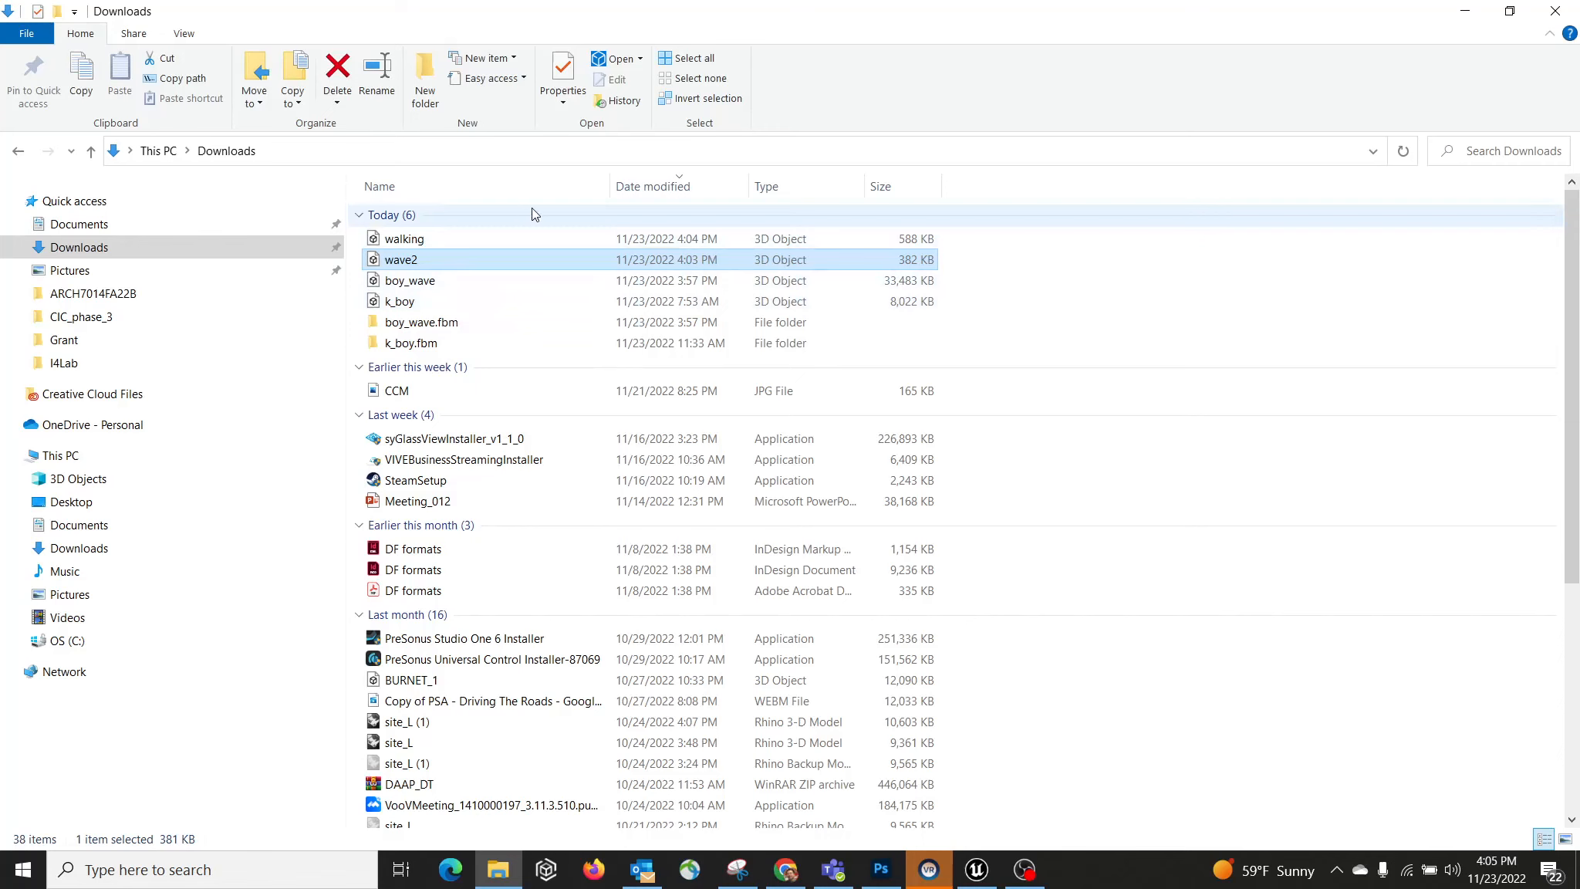
Step: Drag walking from date-sorted Downloads into Maximo2 and import it with Import All
{"action": "left_click", "coordinate": [645, 185]}
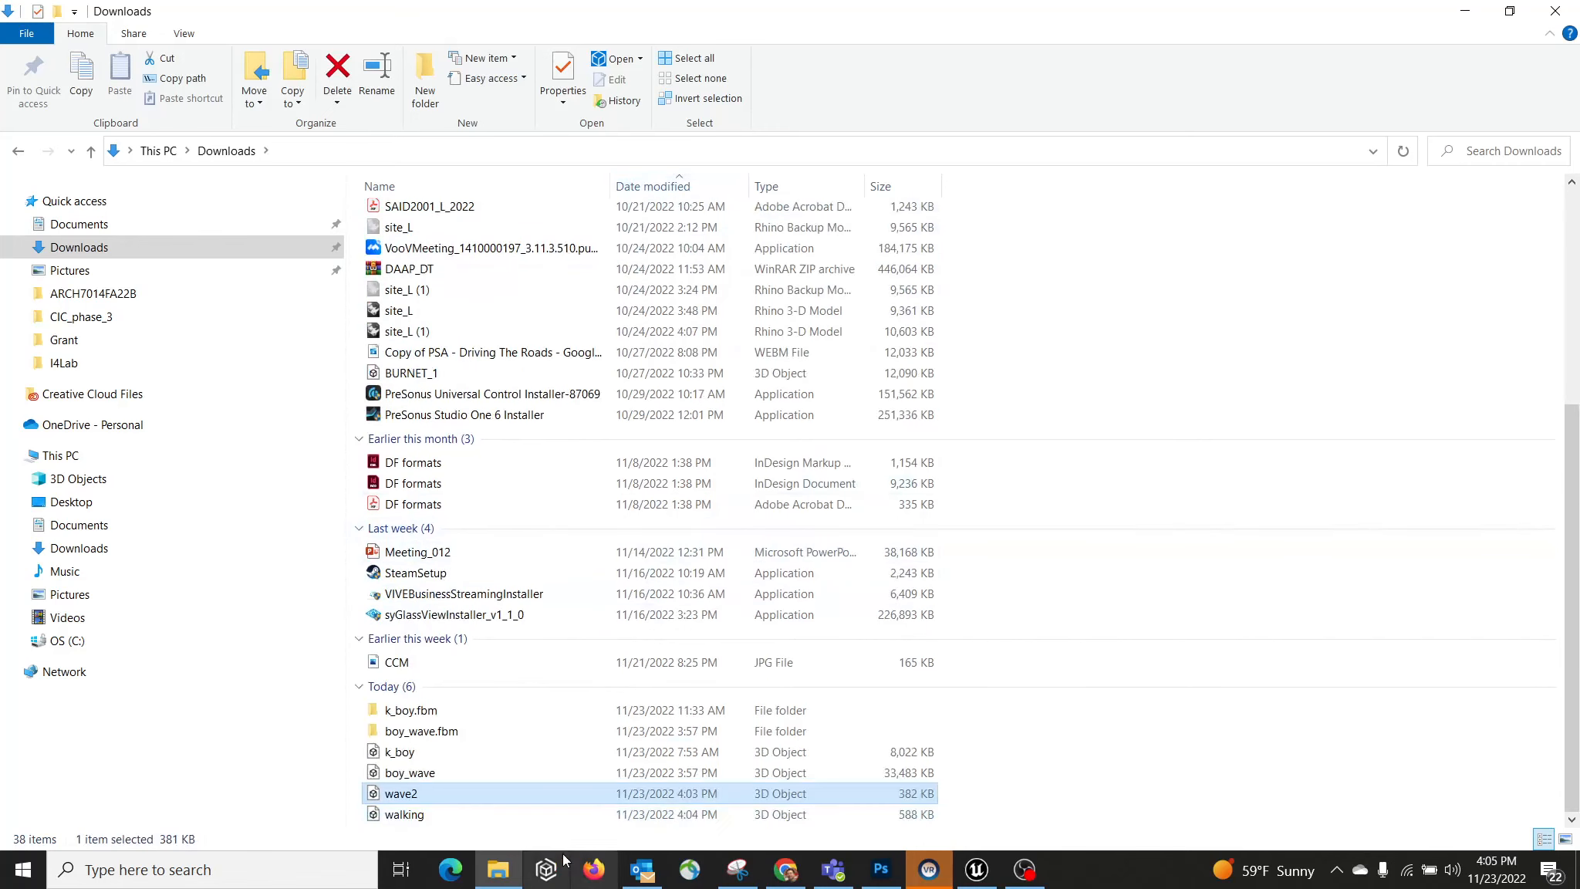
{"action": "left_click", "coordinate": [507, 814]}
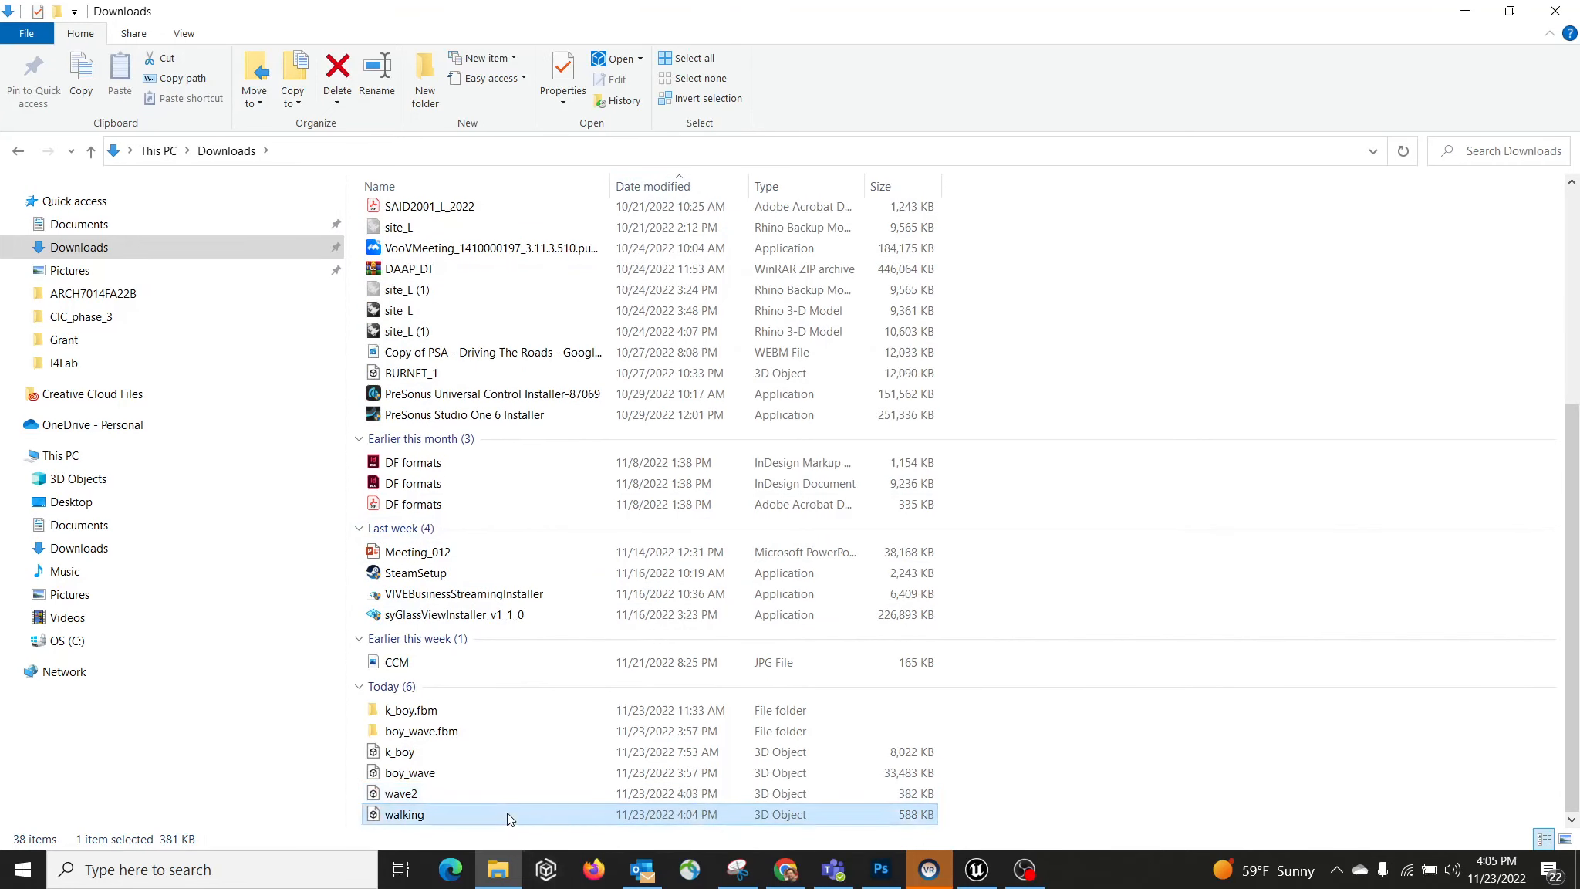
{"action": "double_click", "coordinate": [1023, 17]}
{"action": "scroll", "coordinate": [1131, 629], "scroll_direction": "down", "scroll_amount": 5}
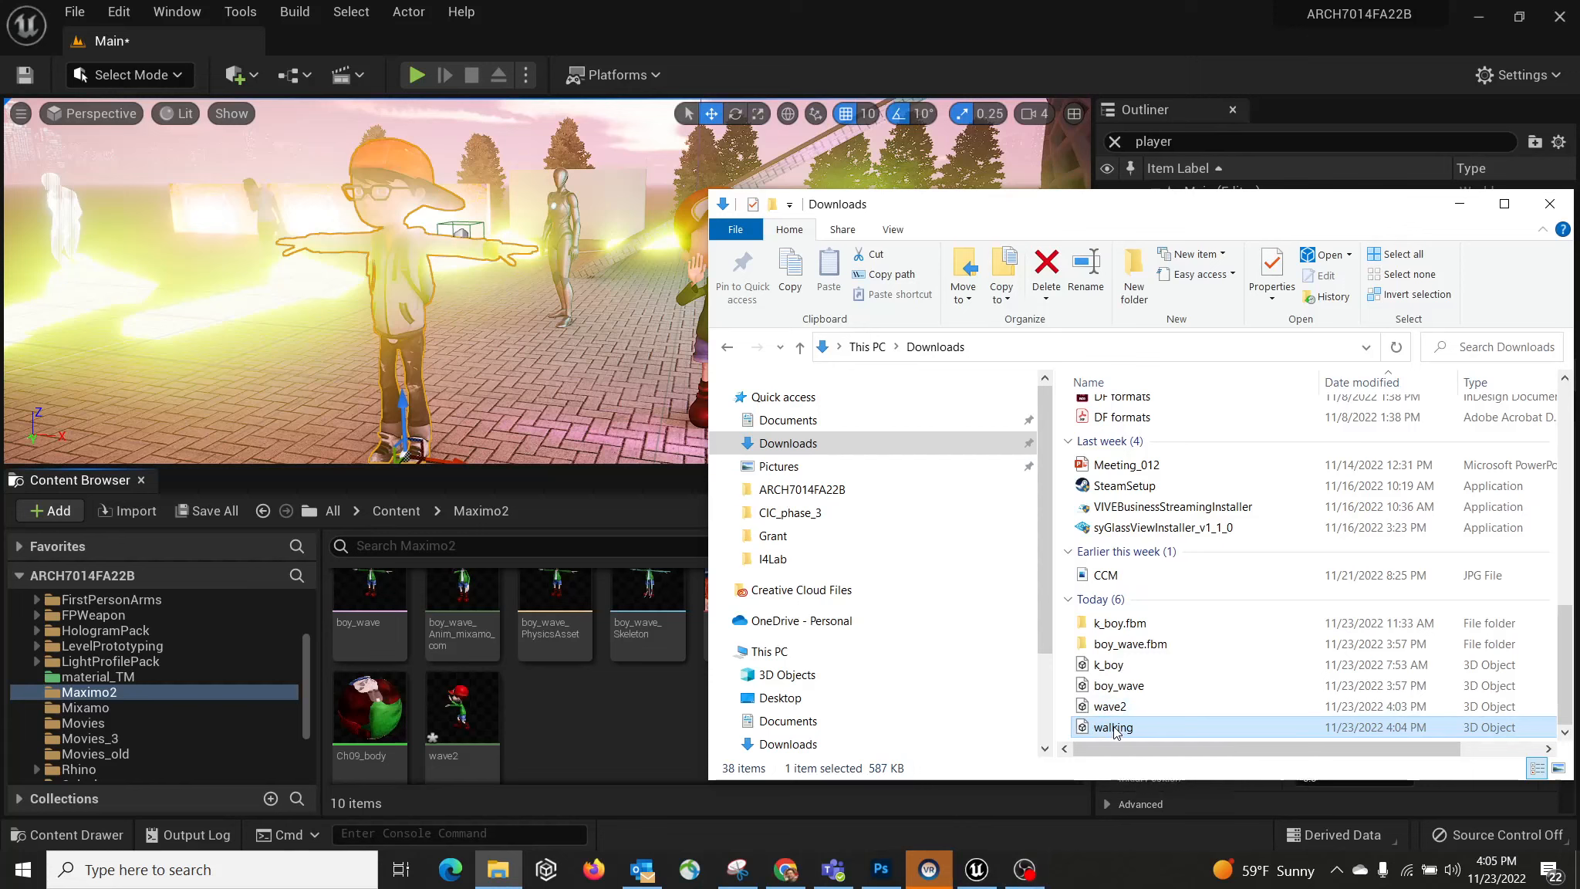
{"action": "left_click_drag", "start_coordinate": [619, 751], "coordinate": [614, 749]}
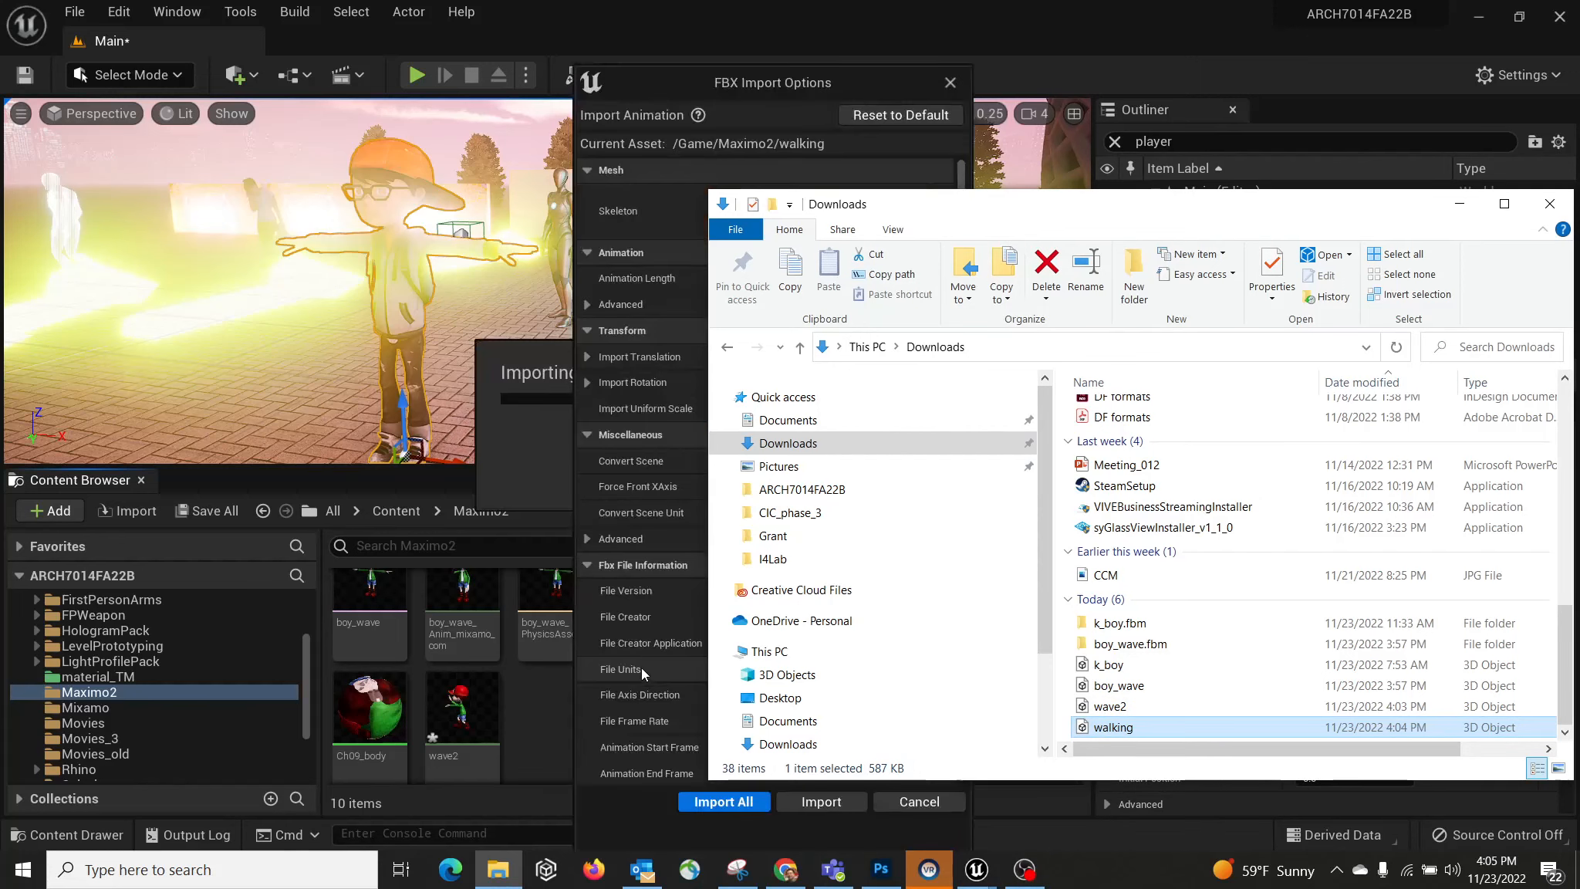
{"action": "left_click", "coordinate": [1457, 207]}
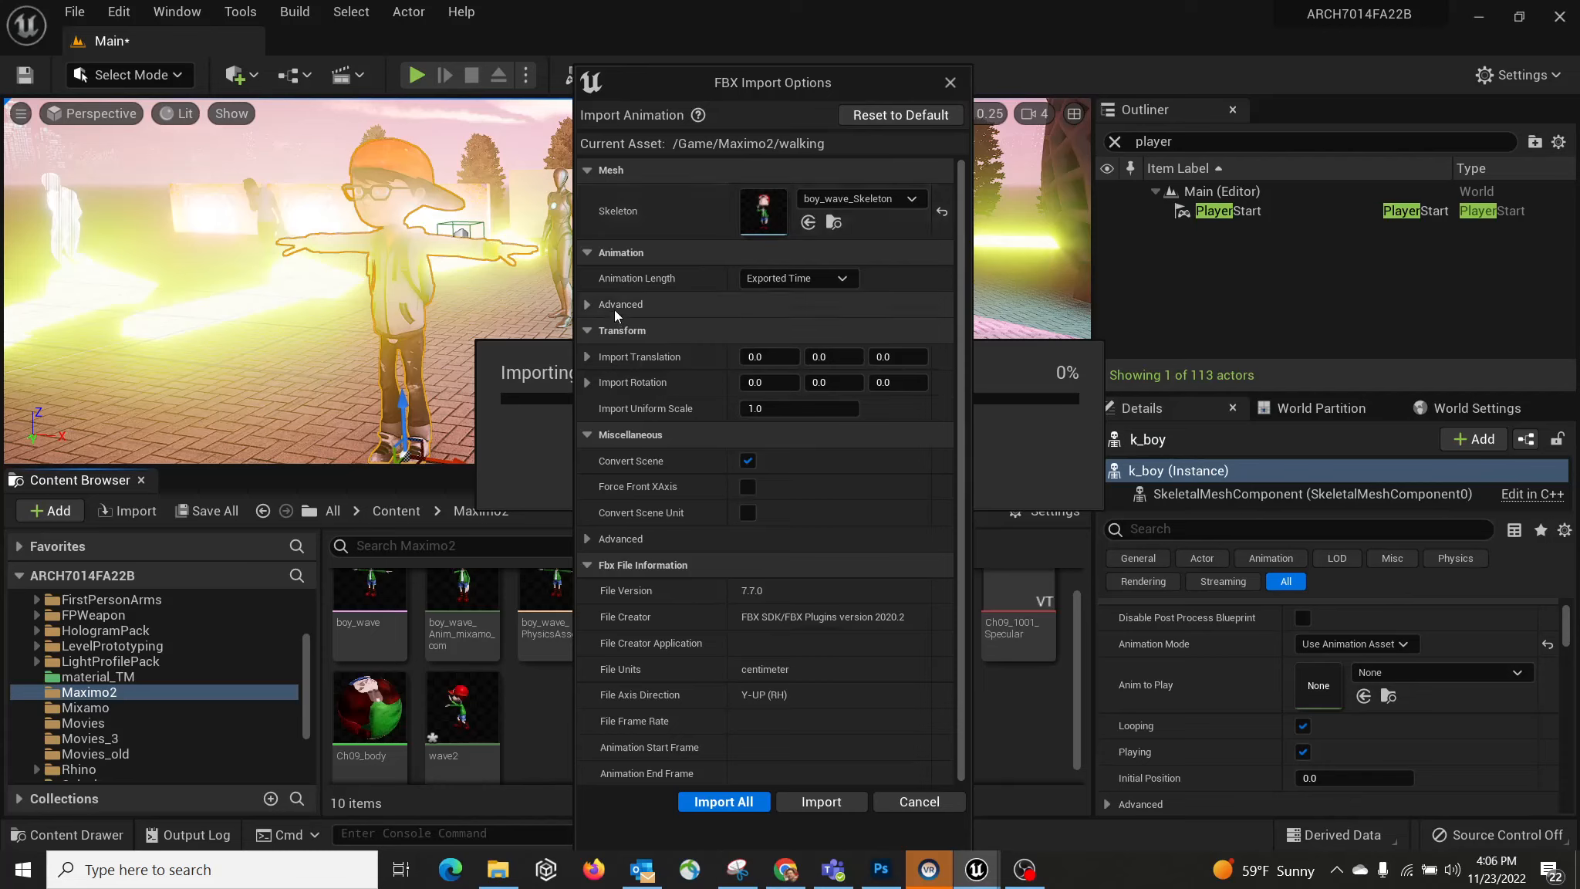
{"action": "left_click", "coordinate": [733, 801]}
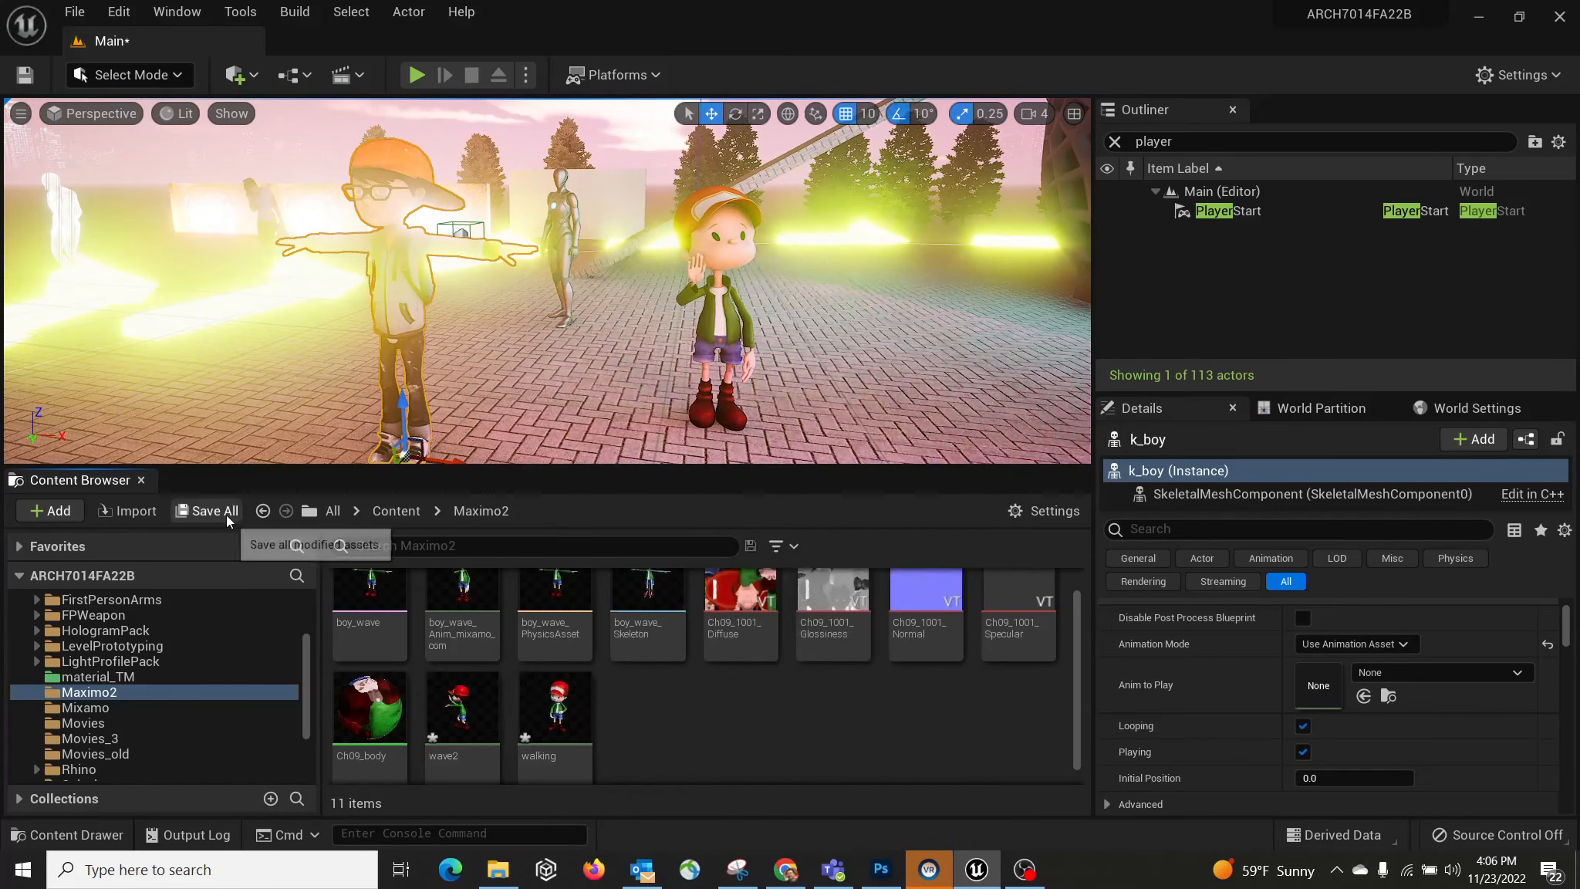
Step: Save the level, wave2 and walking, then place wave2 and walking boys beside the waving boy
{"action": "left_click", "coordinate": [226, 515]}
{"action": "left_click", "coordinate": [940, 652]}
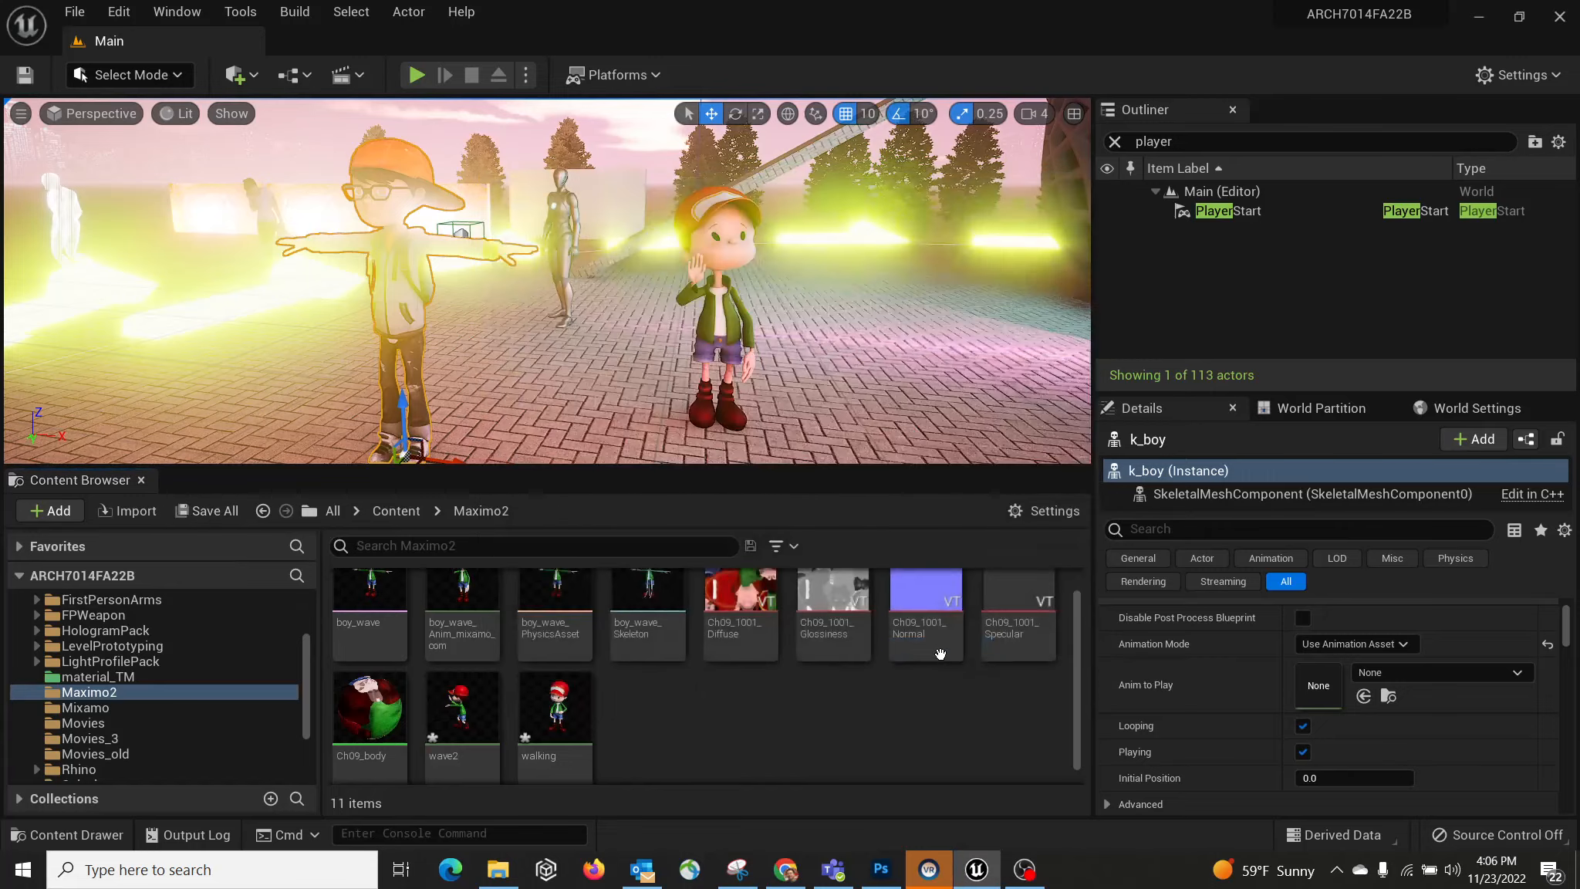
{"action": "right_click_drag", "start_coordinate": [694, 324], "coordinate": [760, 313]}
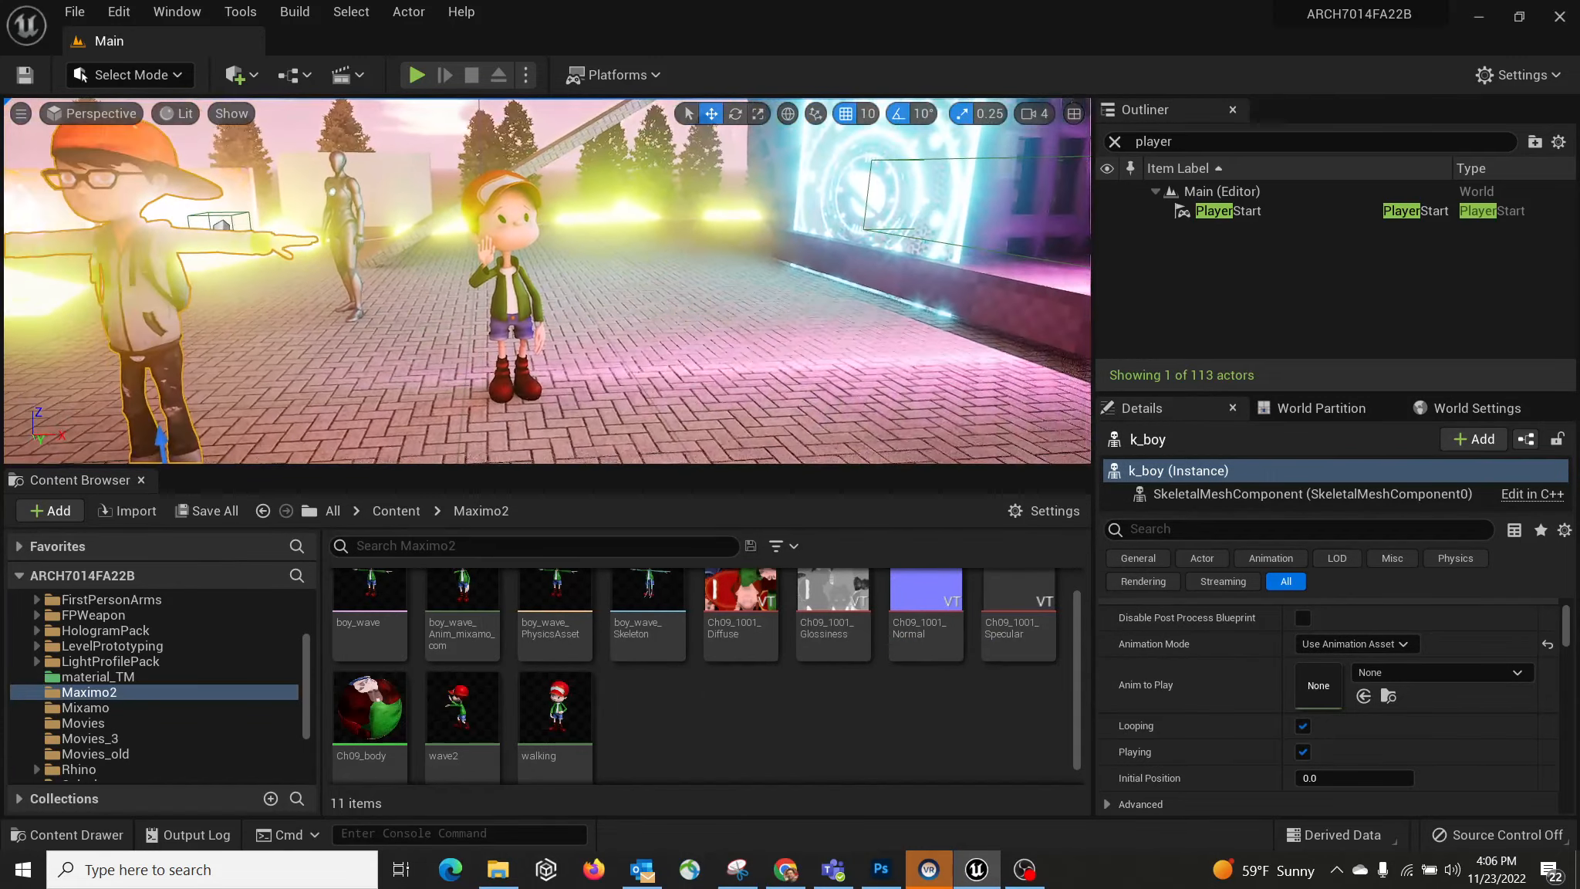
{"action": "left_click_drag", "start_coordinate": [463, 717], "coordinate": [606, 432]}
{"action": "left_click_drag", "start_coordinate": [558, 725], "coordinate": [802, 408]}
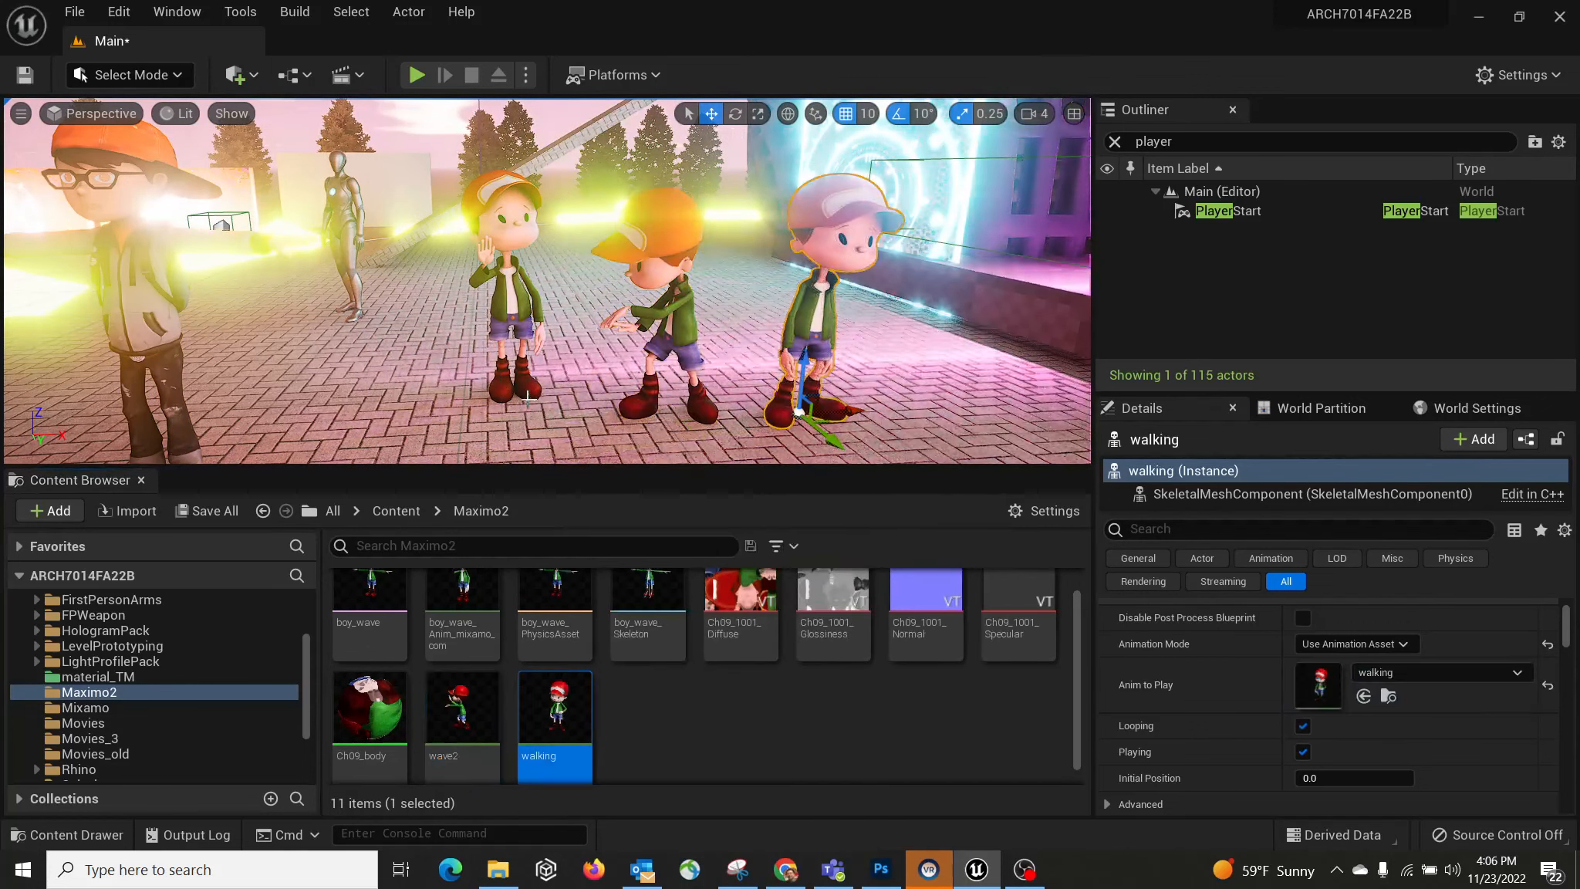
{"action": "right_click_drag", "start_coordinate": [446, 329], "coordinate": [595, 285]}
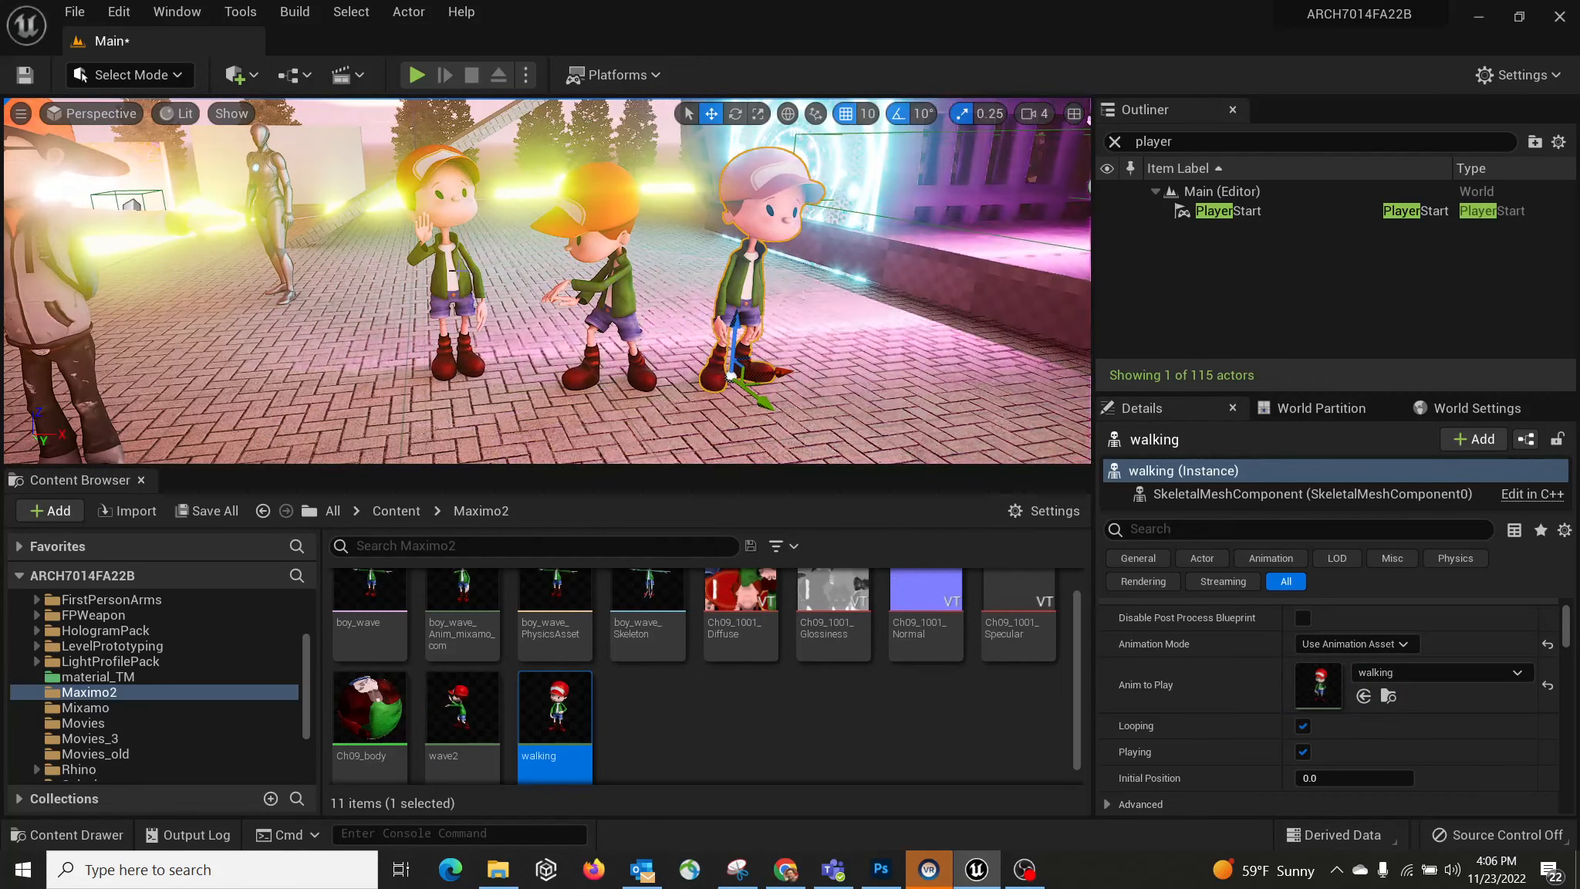
Step: Try walking and wave2 on the left boy, restore boy_wave_Anim_mixamo_com, and start Play
{"action": "left_click", "coordinate": [472, 229]}
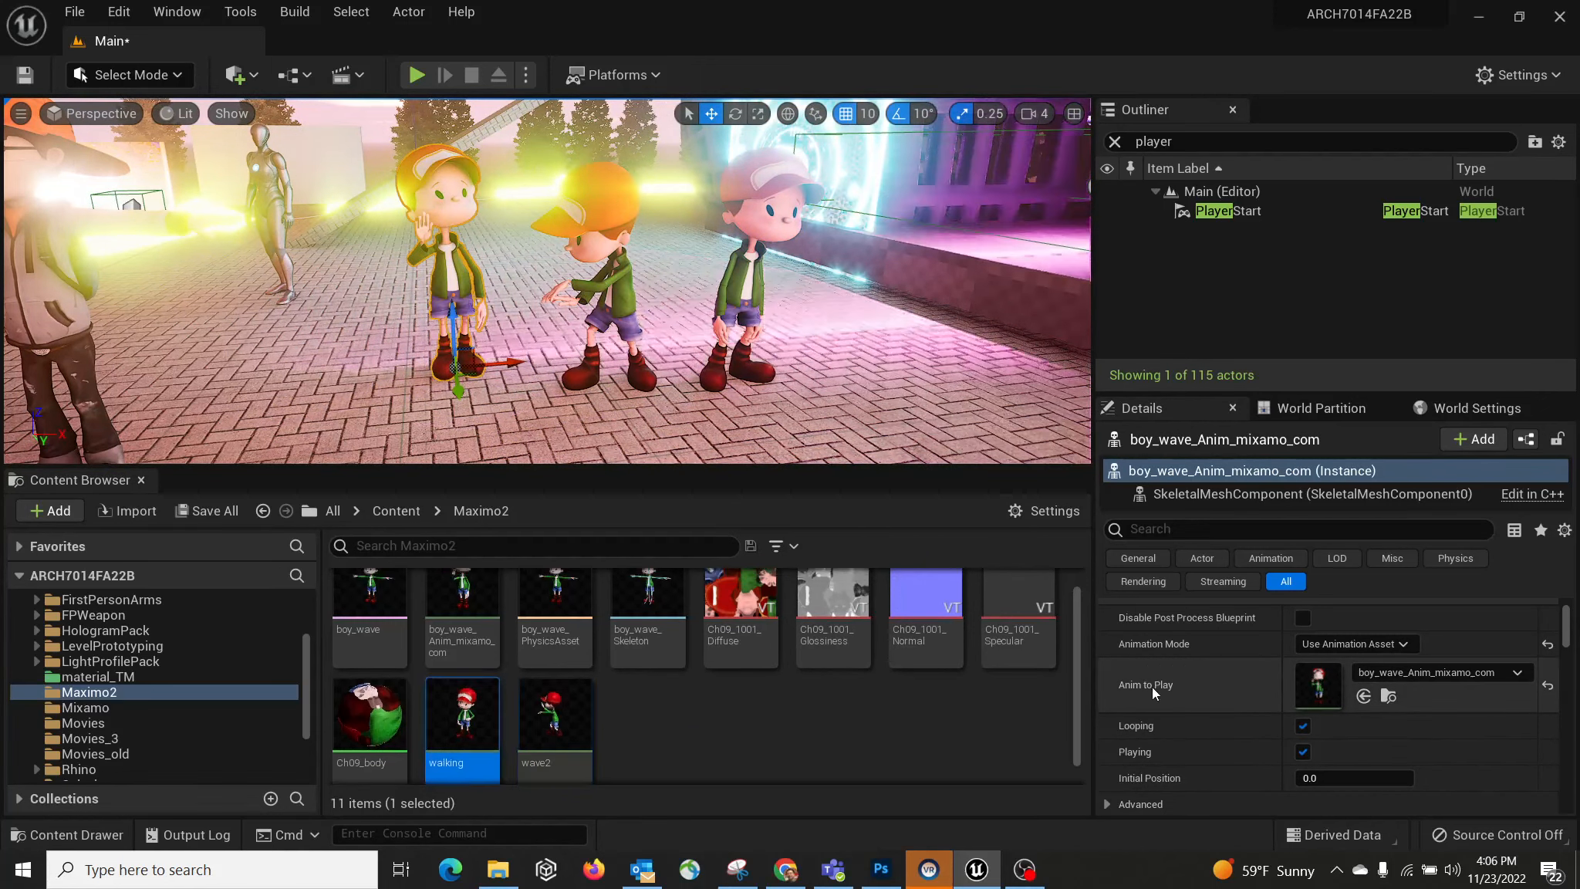
{"action": "left_click", "coordinate": [1384, 672]}
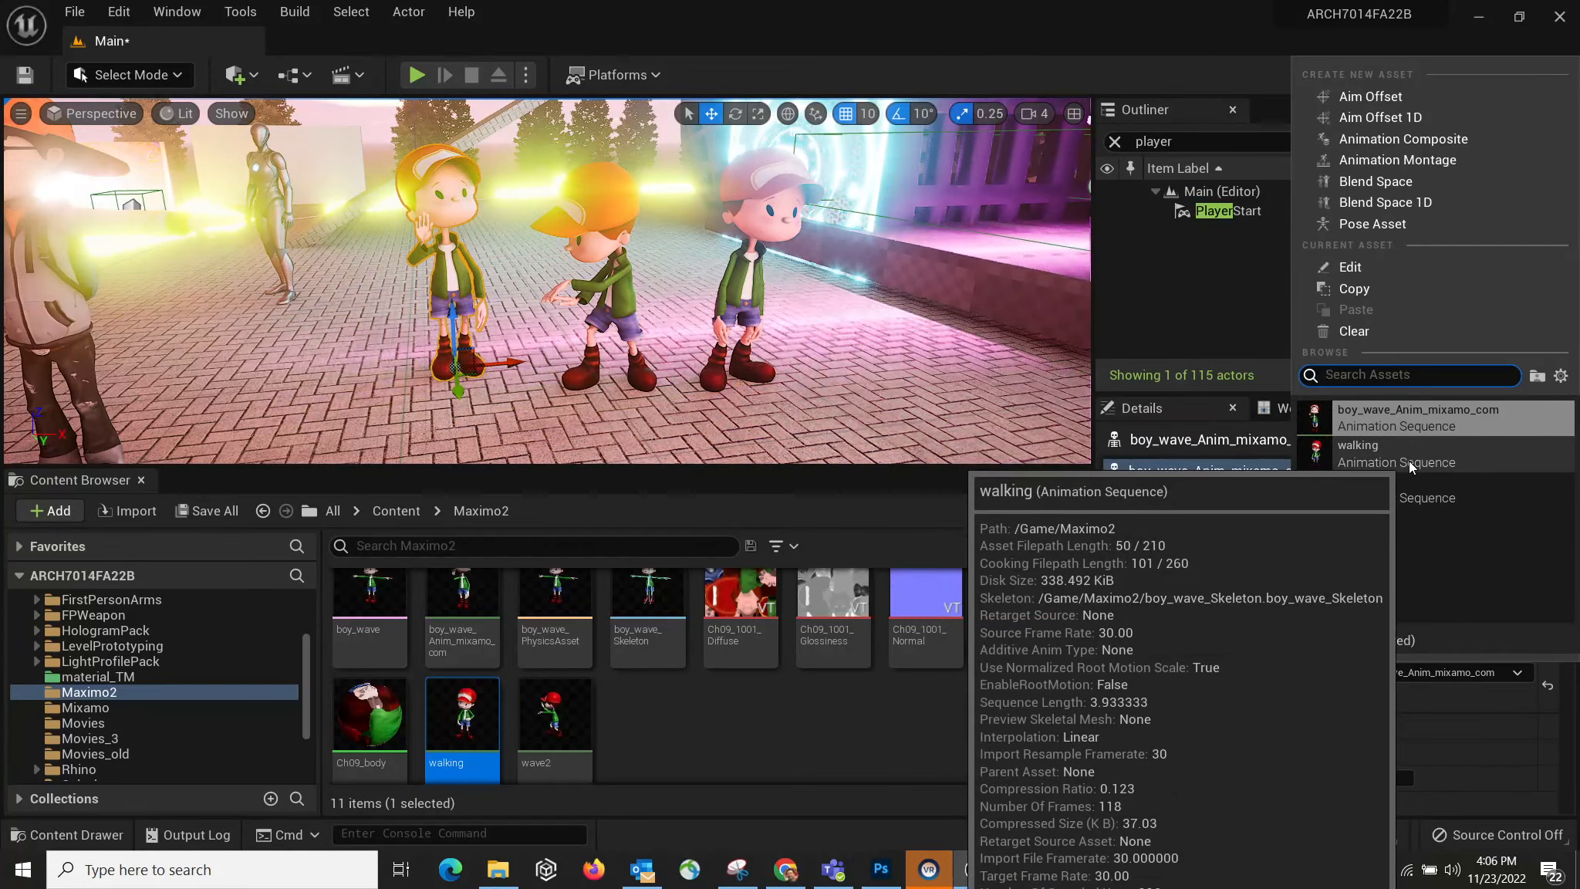
{"action": "left_click", "coordinate": [1409, 458]}
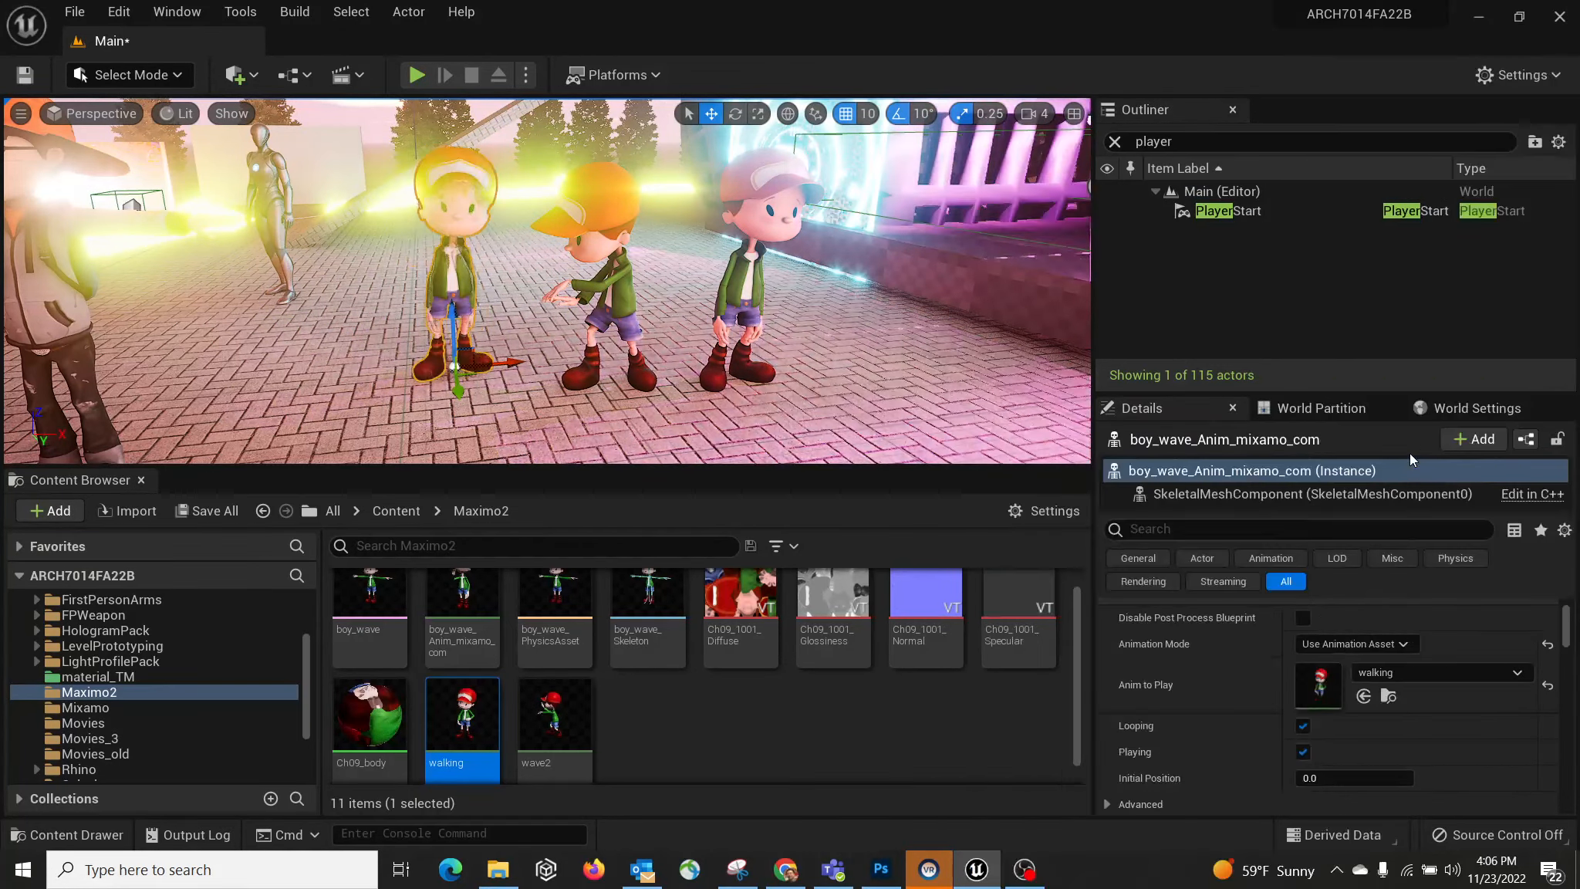
{"action": "left_click", "coordinate": [1421, 668]}
{"action": "left_click", "coordinate": [1393, 489]}
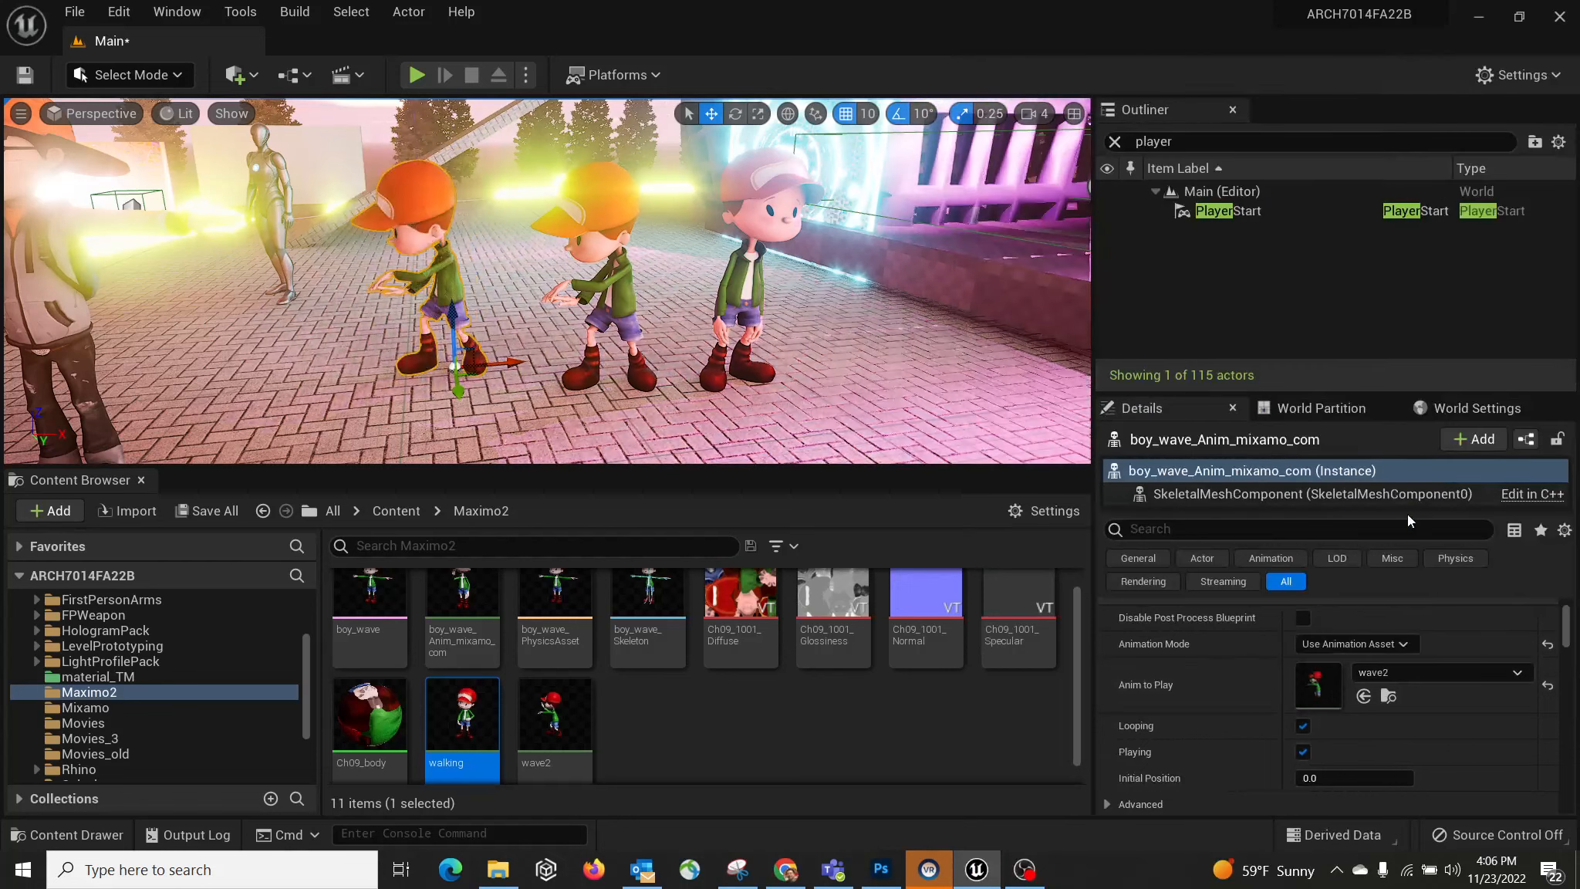
{"action": "left_click", "coordinate": [1407, 671]}
{"action": "left_click", "coordinate": [1405, 418]}
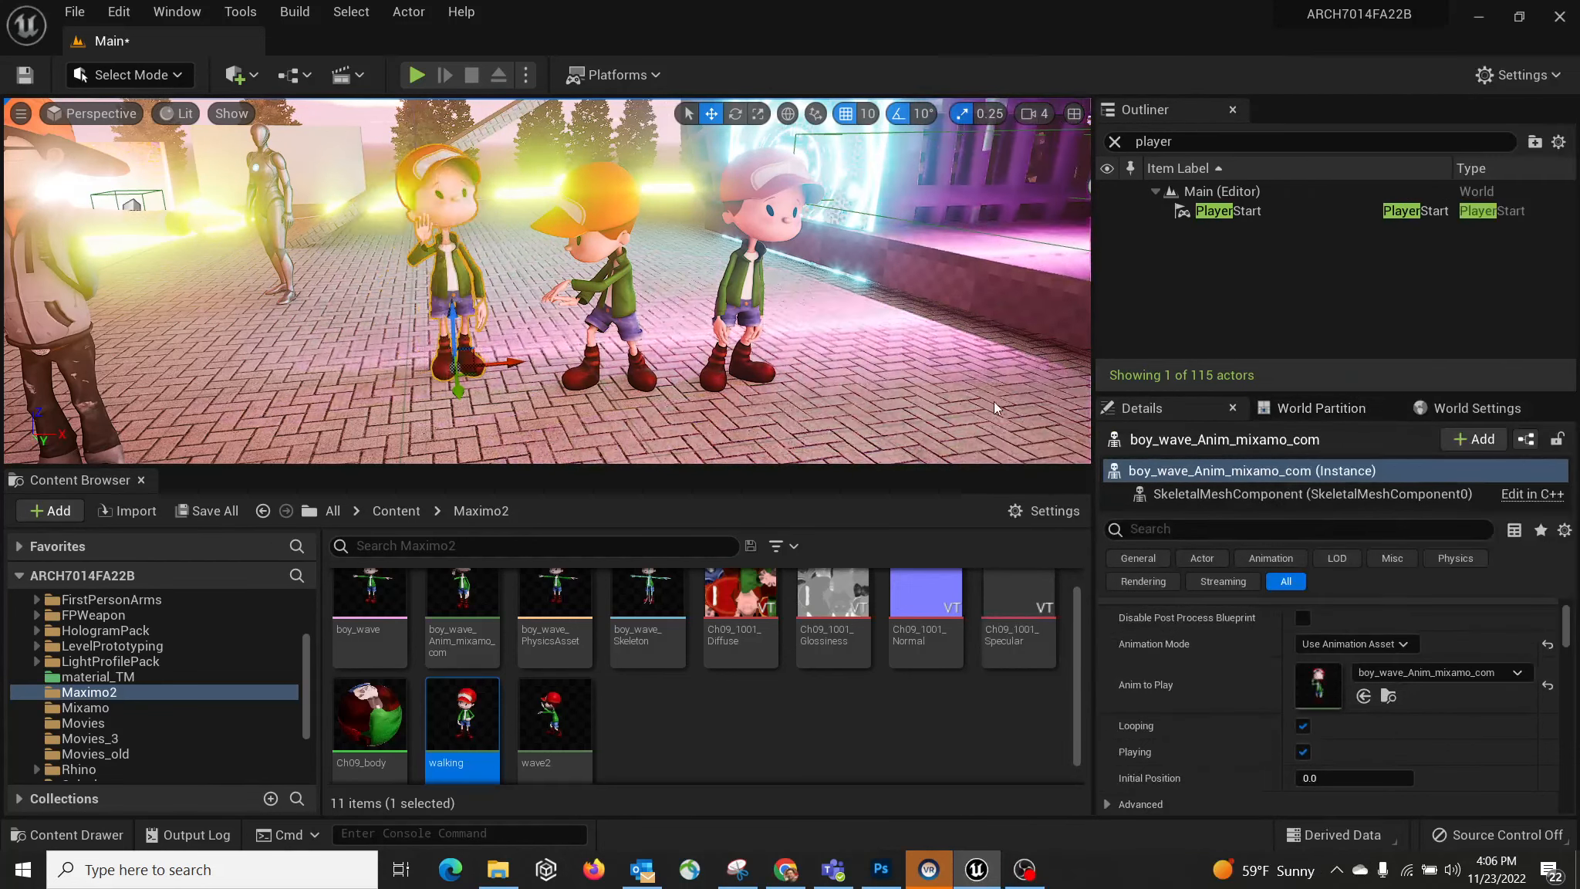
{"action": "left_click", "coordinate": [417, 76]}
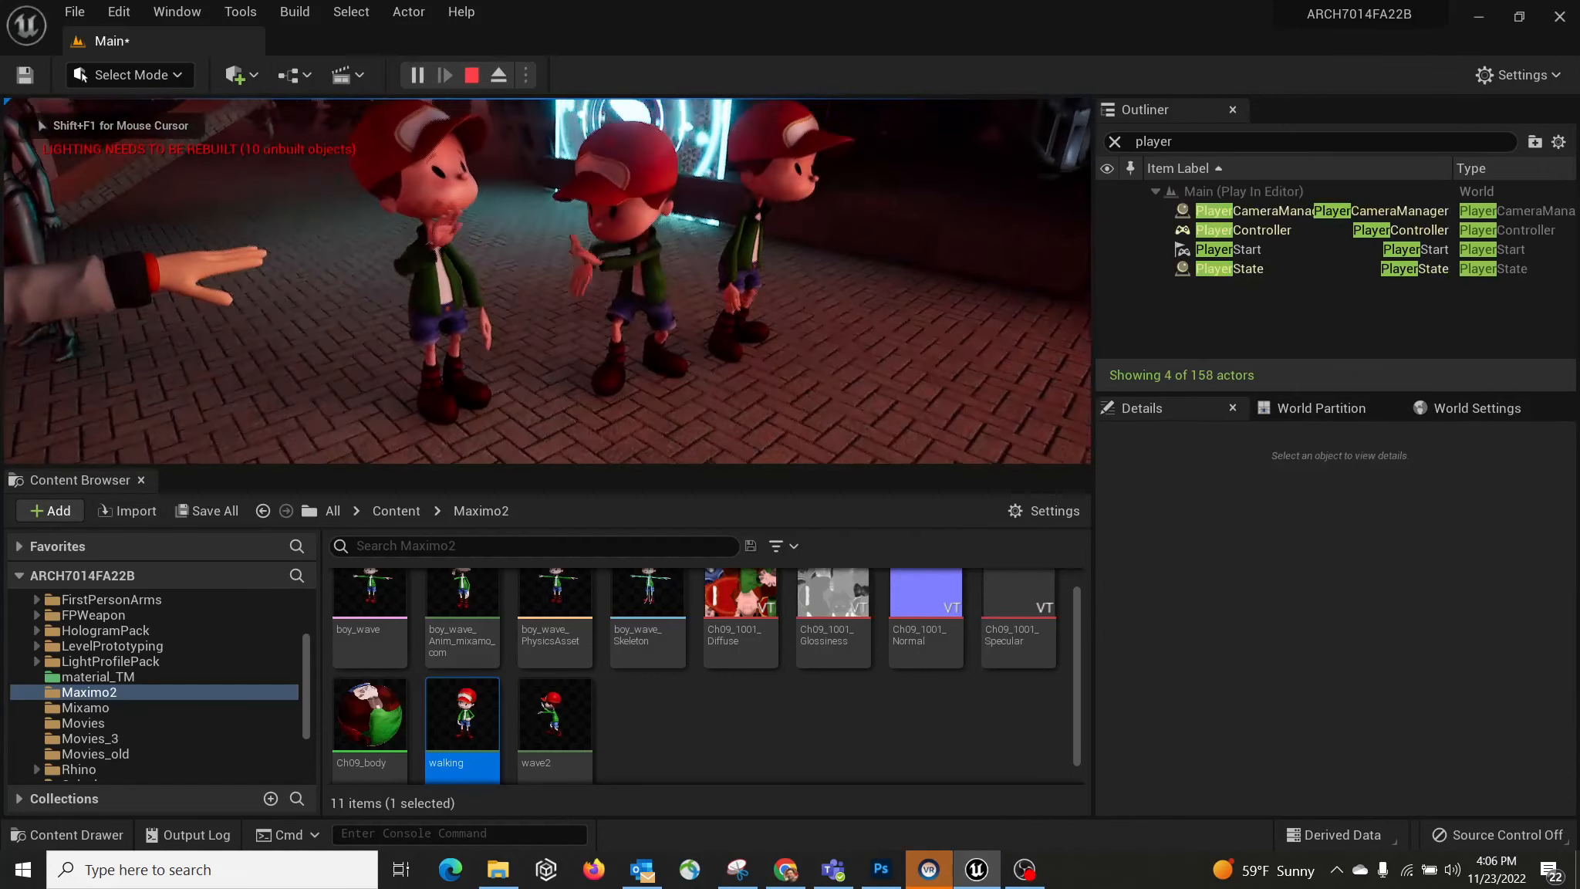
Step: Strafe the play camera left and right around the three boys, then exit with Esc
{"action": "key", "text": "d"}
{"action": "key", "text": "d"}
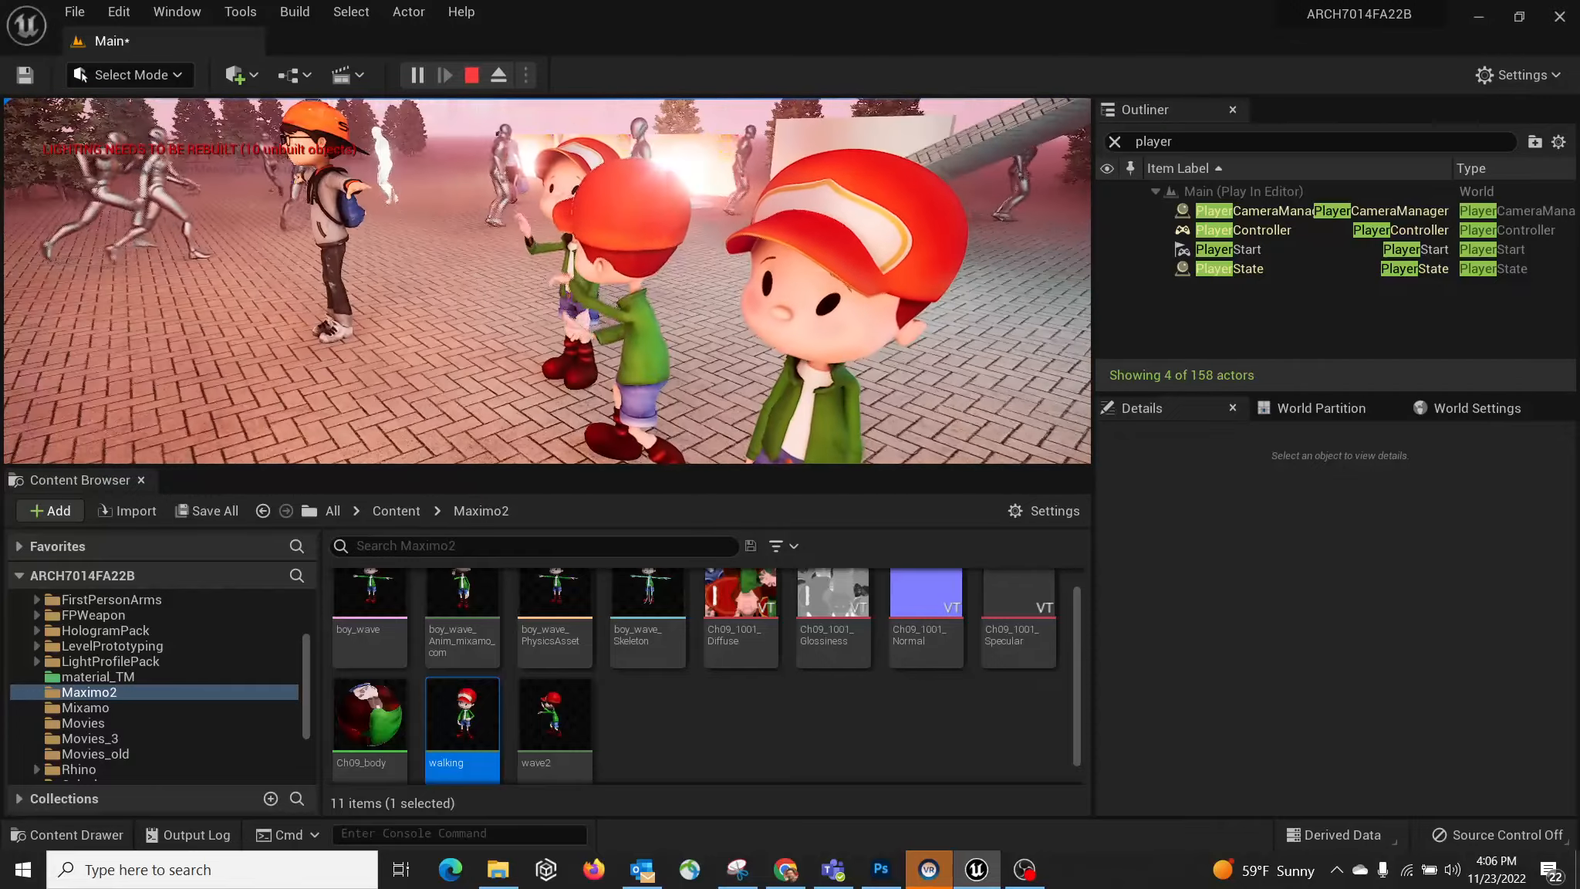
{"action": "key", "text": "a"}
{"action": "key", "text": "a"}
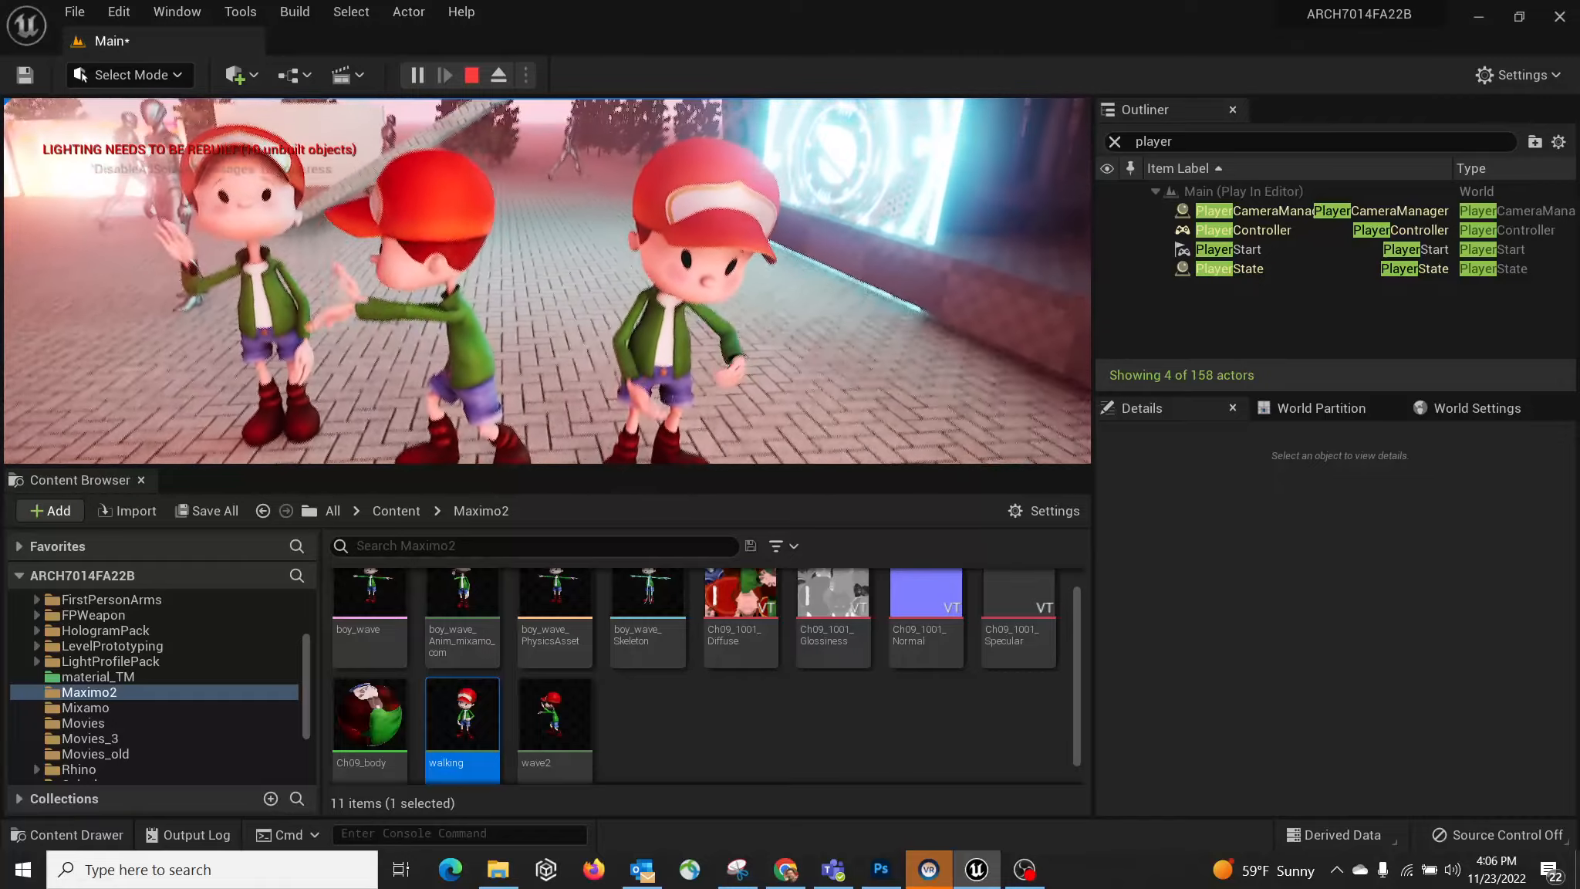
{"action": "key", "text": "d"}
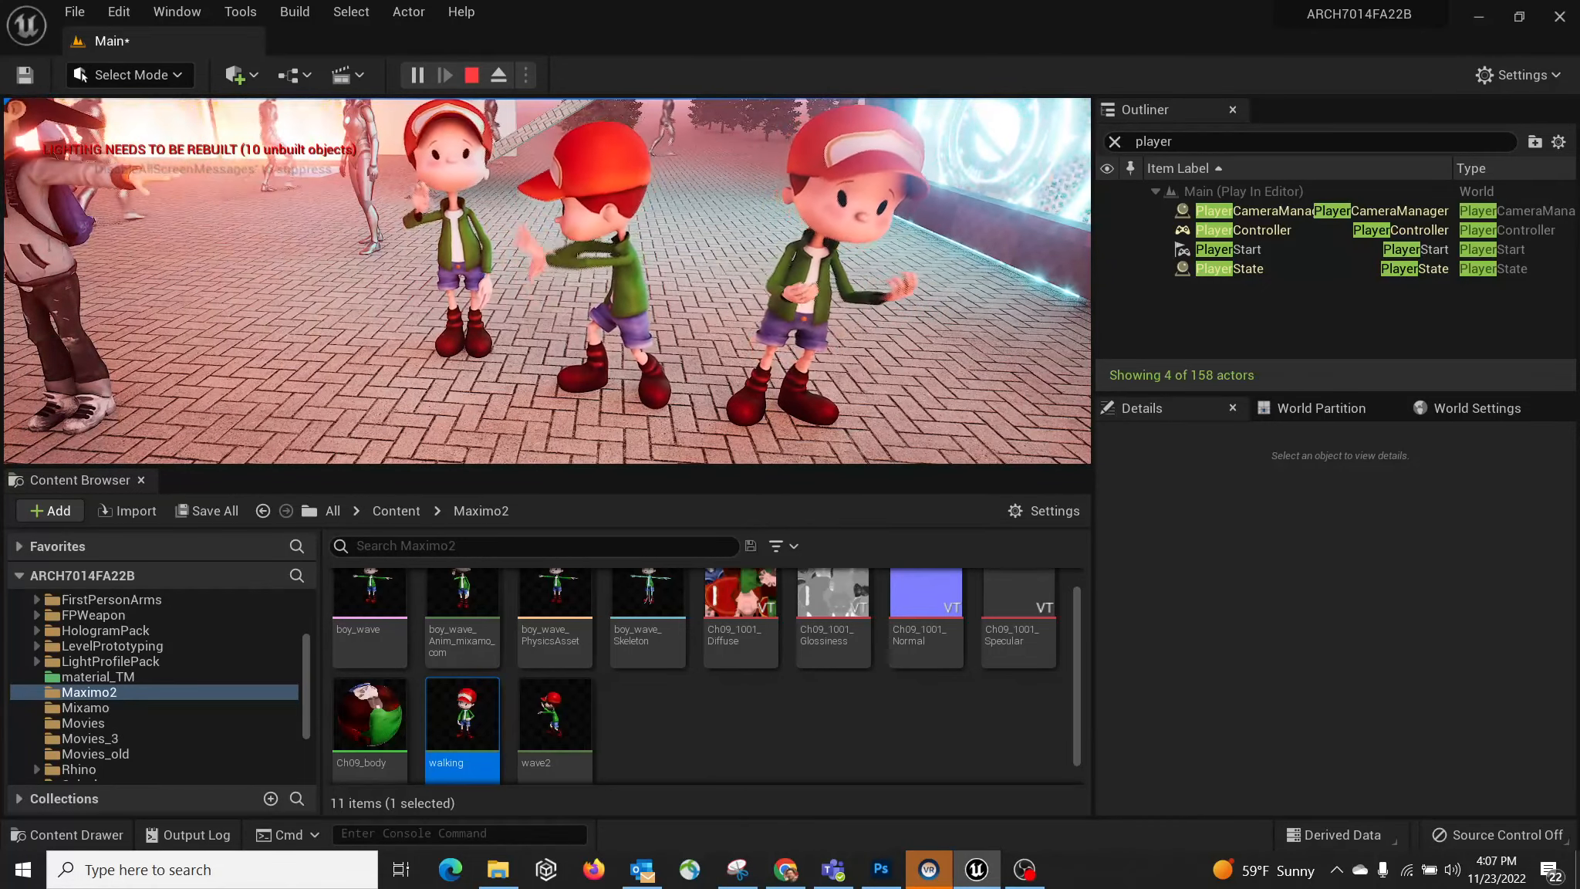
{"action": "key", "text": "Escape"}
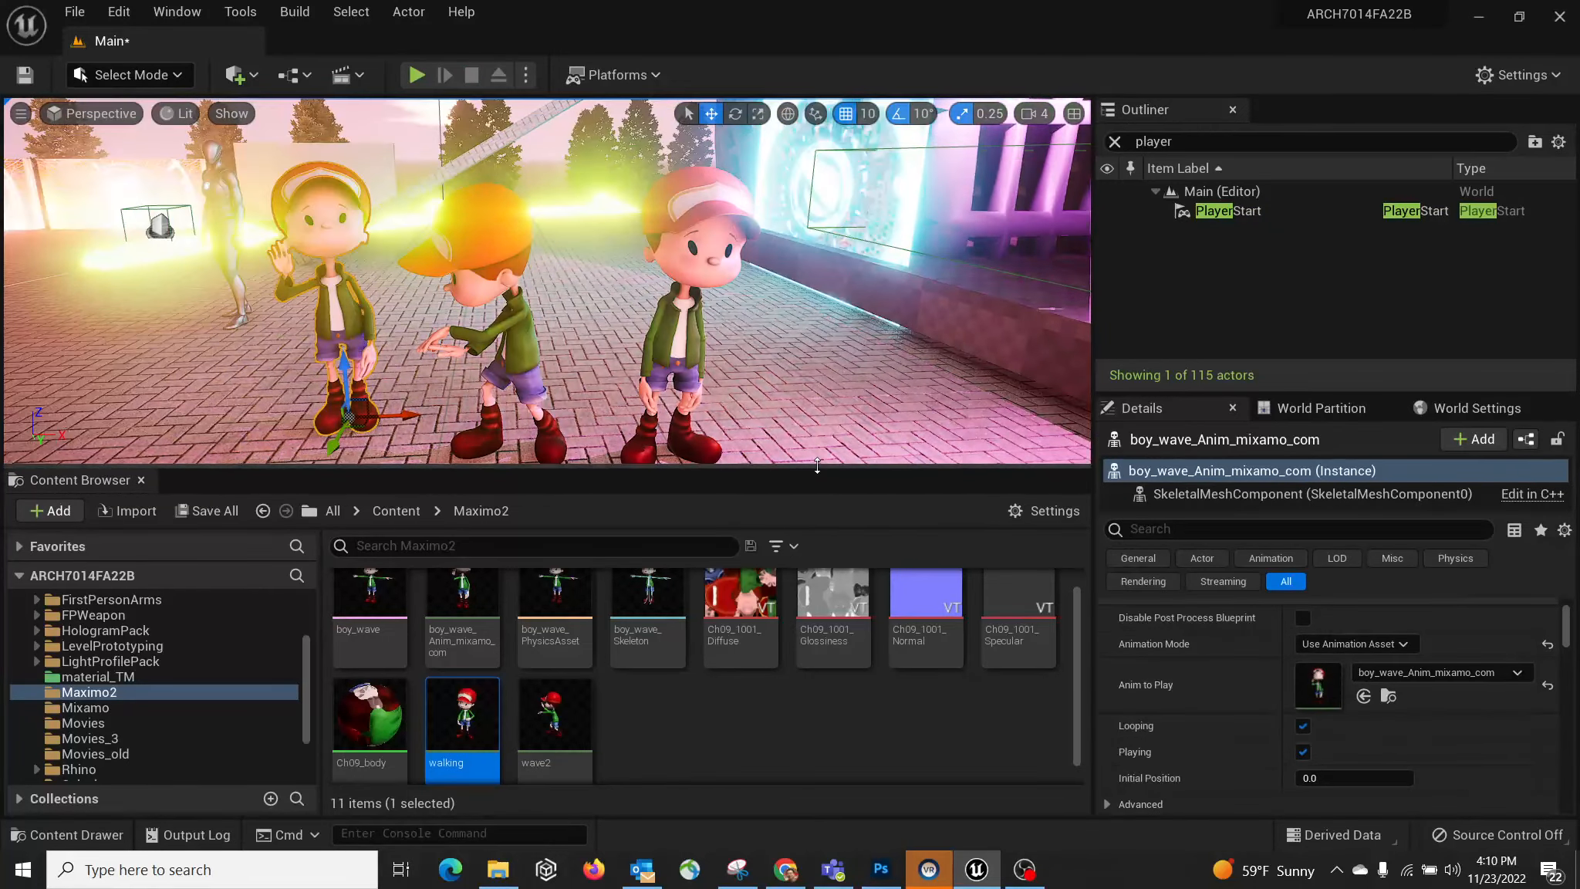
Step: Lower the viewport splitter for a taller view, run Play again, and stop with Esc
{"action": "left_click_drag", "start_coordinate": [817, 465], "coordinate": [816, 538]}
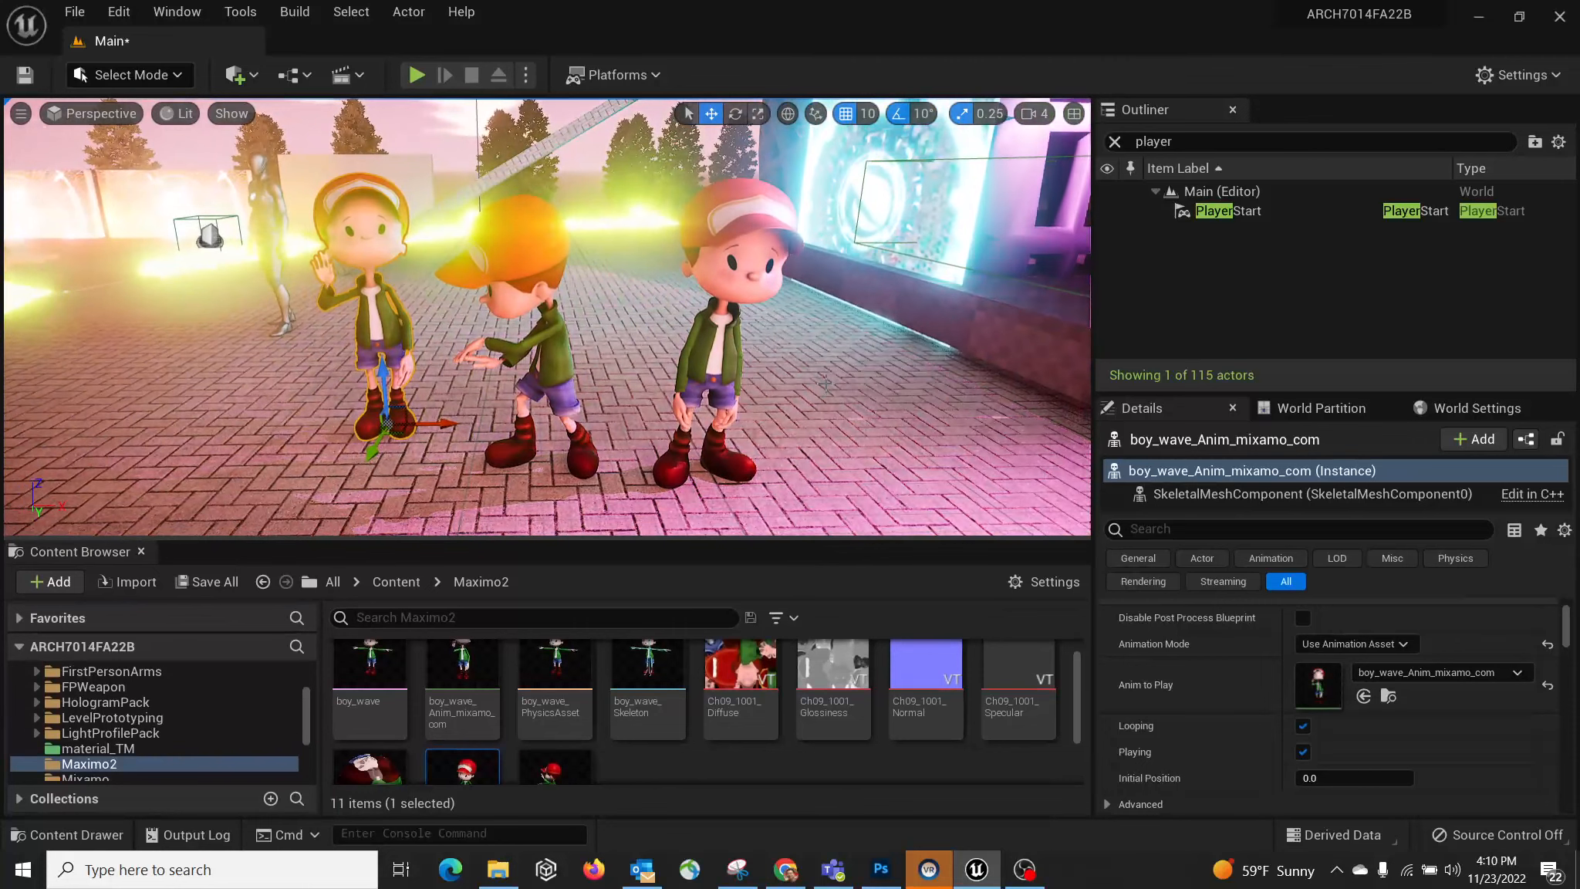
{"action": "left_click", "coordinate": [421, 74]}
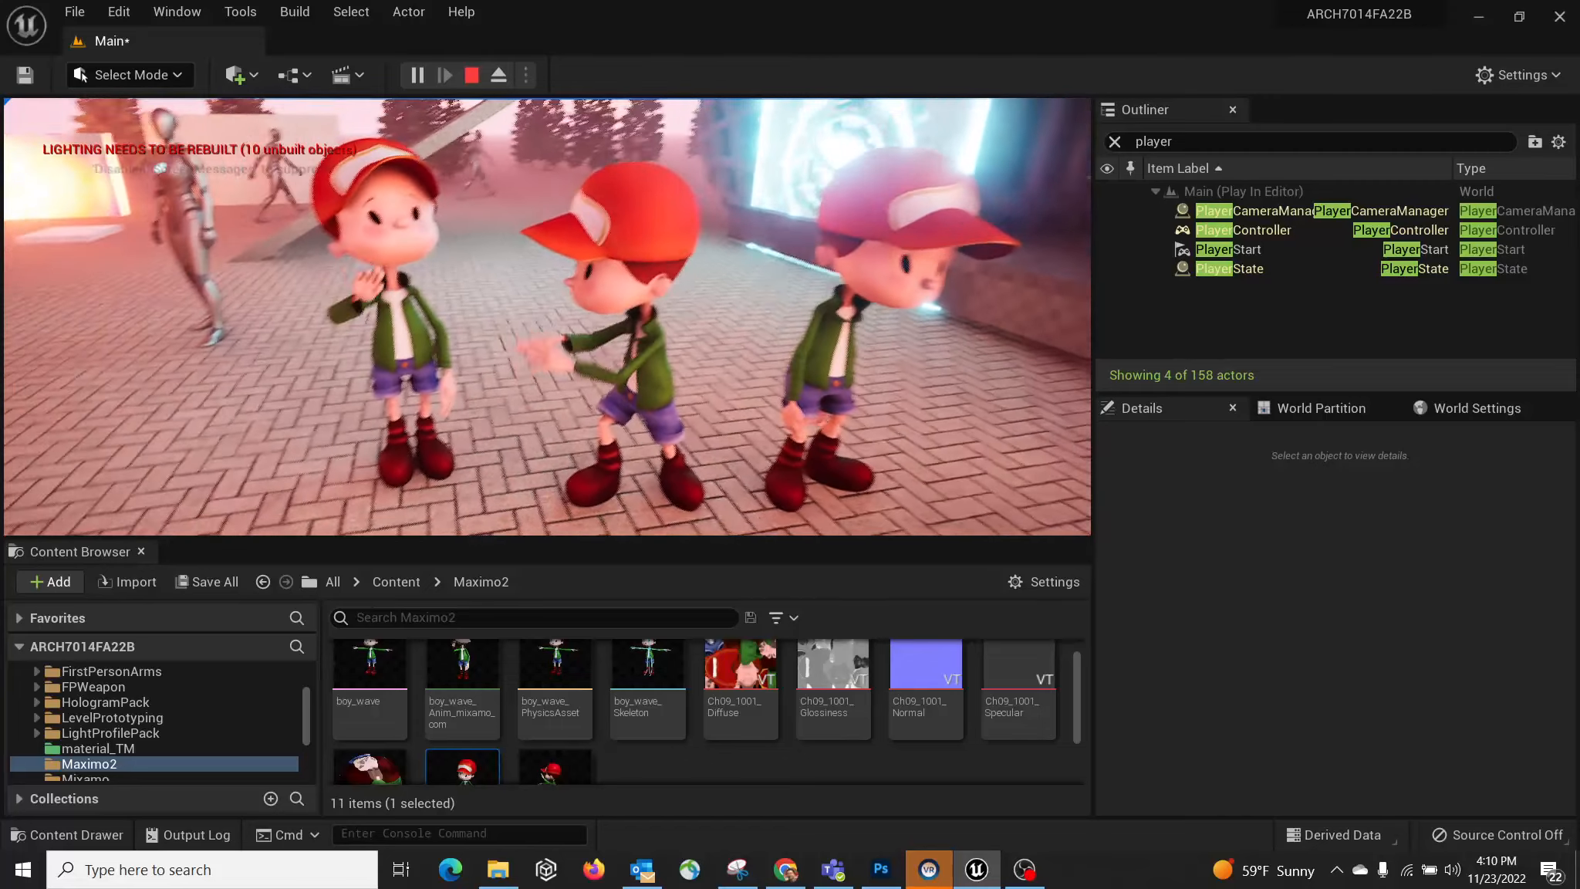
{"action": "key", "text": "Escape"}
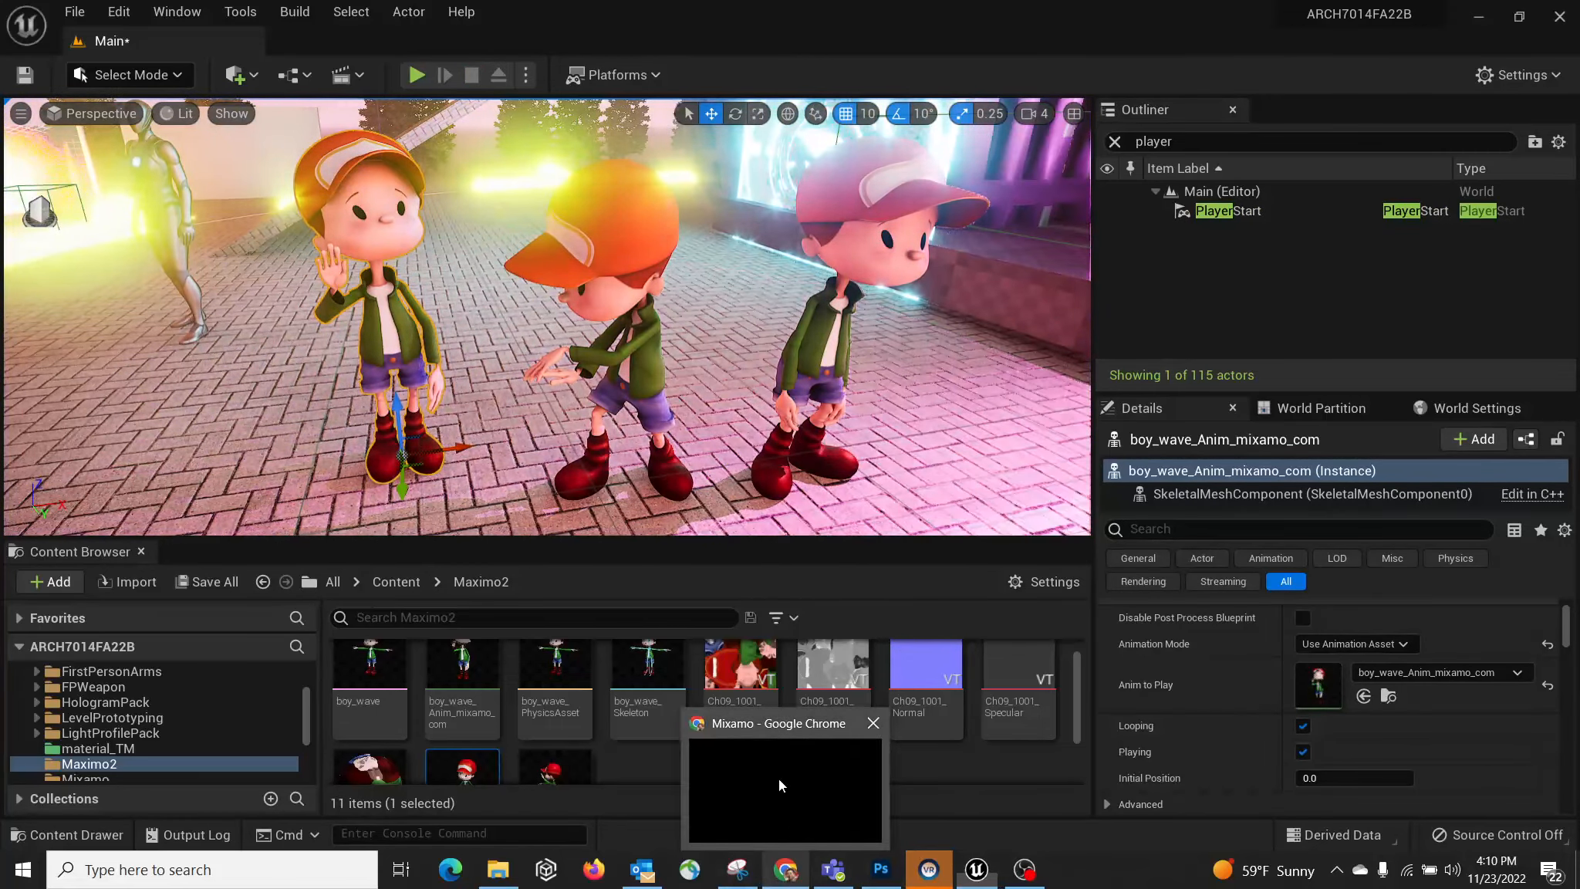
Step: Search Mixamo for 'dance' and preview the Dancing animation on Timmy
{"action": "left_click", "coordinate": [786, 870]}
{"action": "left_click", "coordinate": [170, 174]}
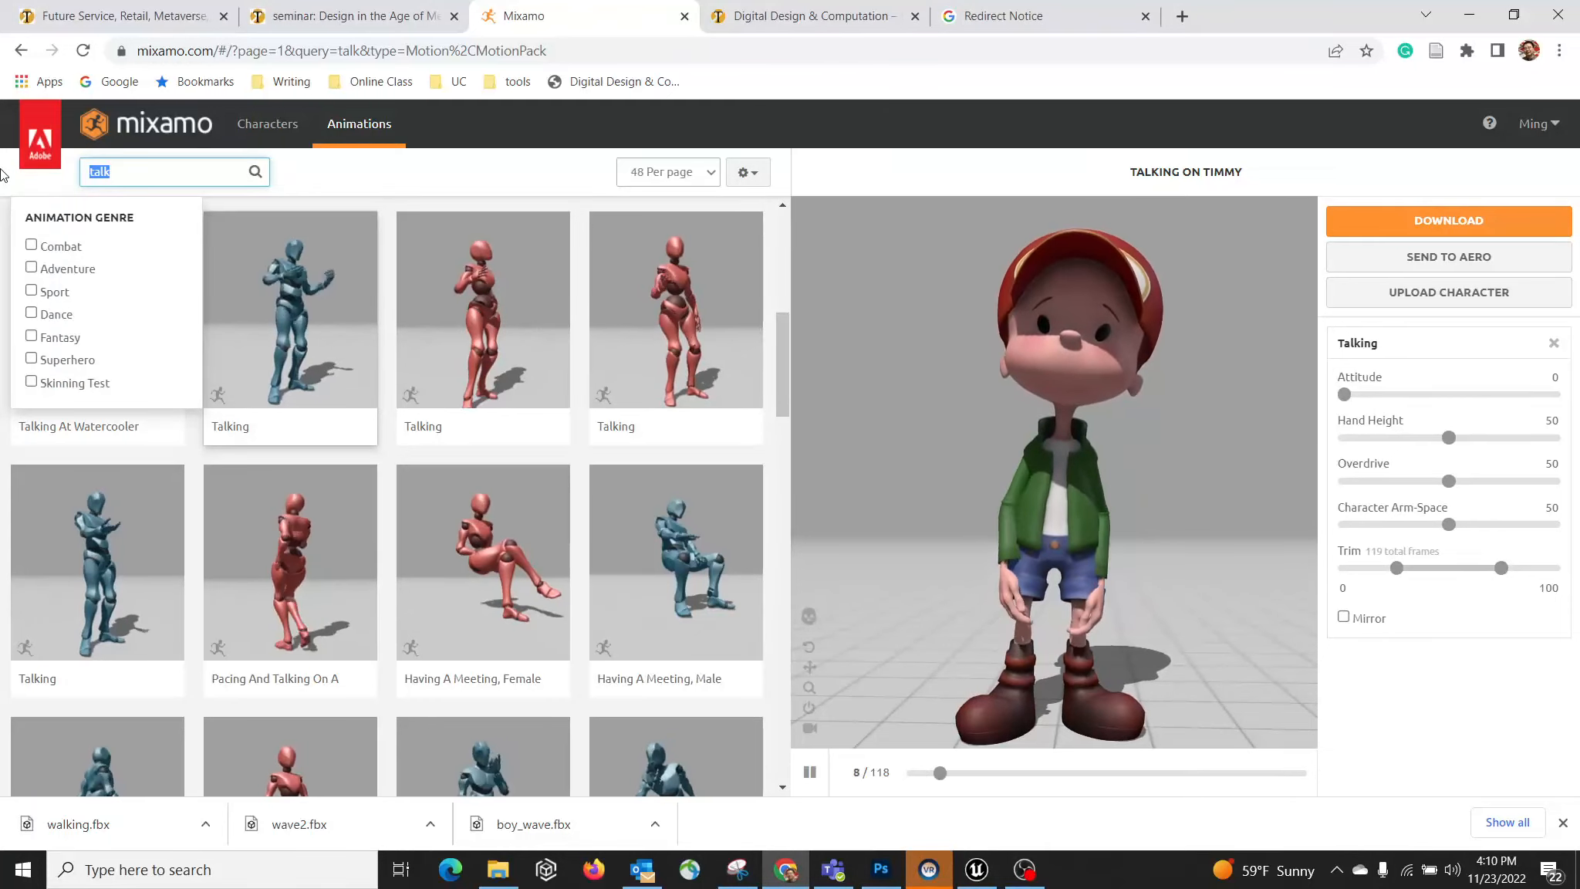
{"action": "key", "text": "Return"}
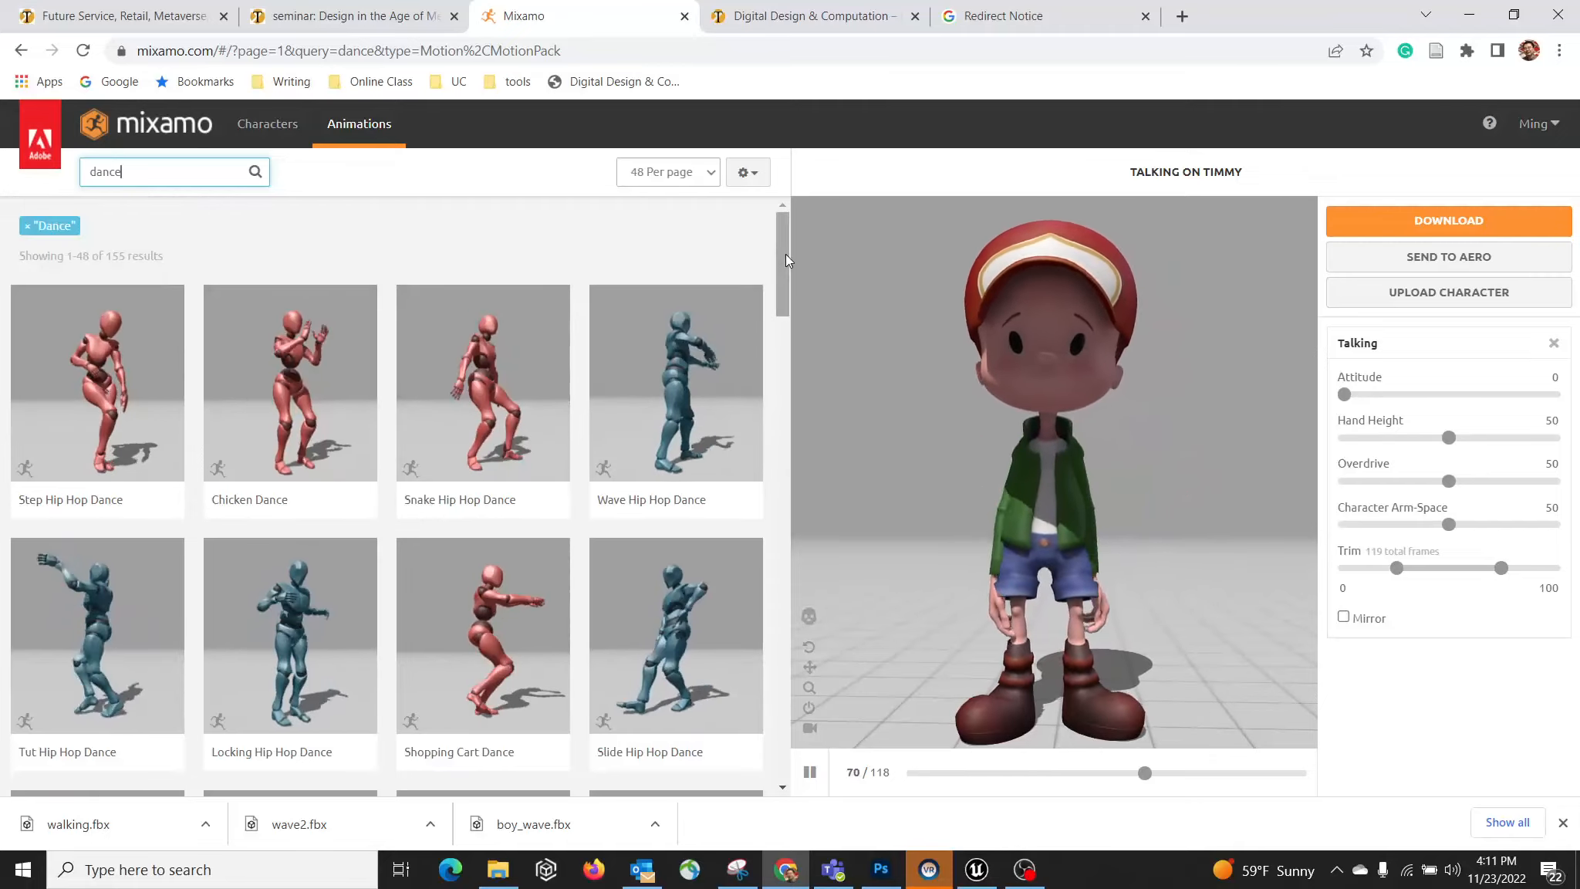
{"action": "left_click_drag", "start_coordinate": [786, 255], "coordinate": [806, 372]}
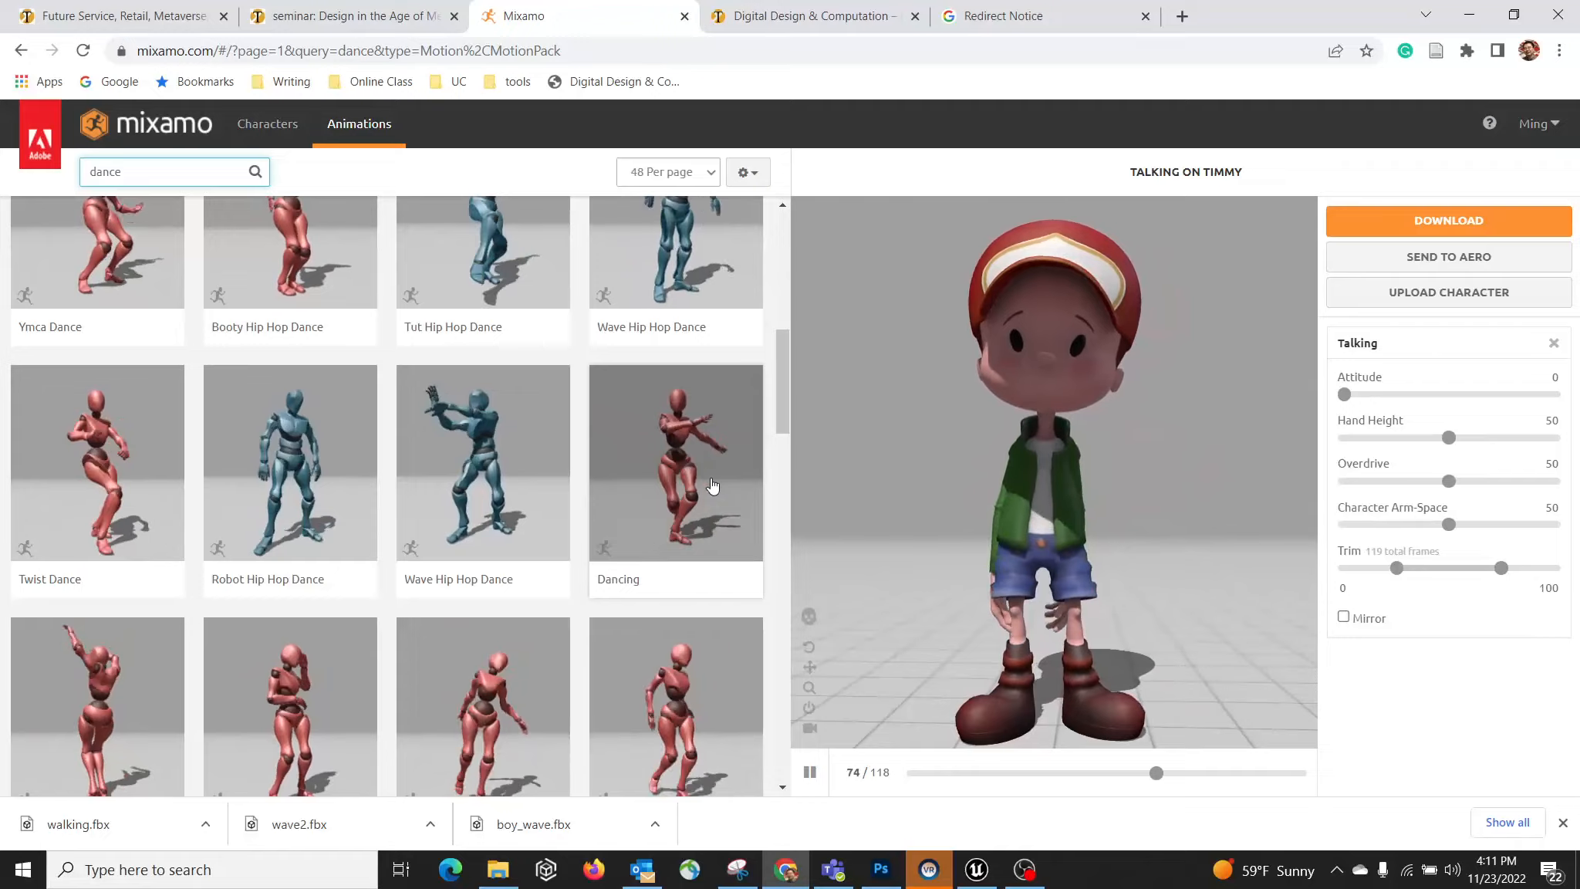
{"action": "left_click", "coordinate": [711, 455]}
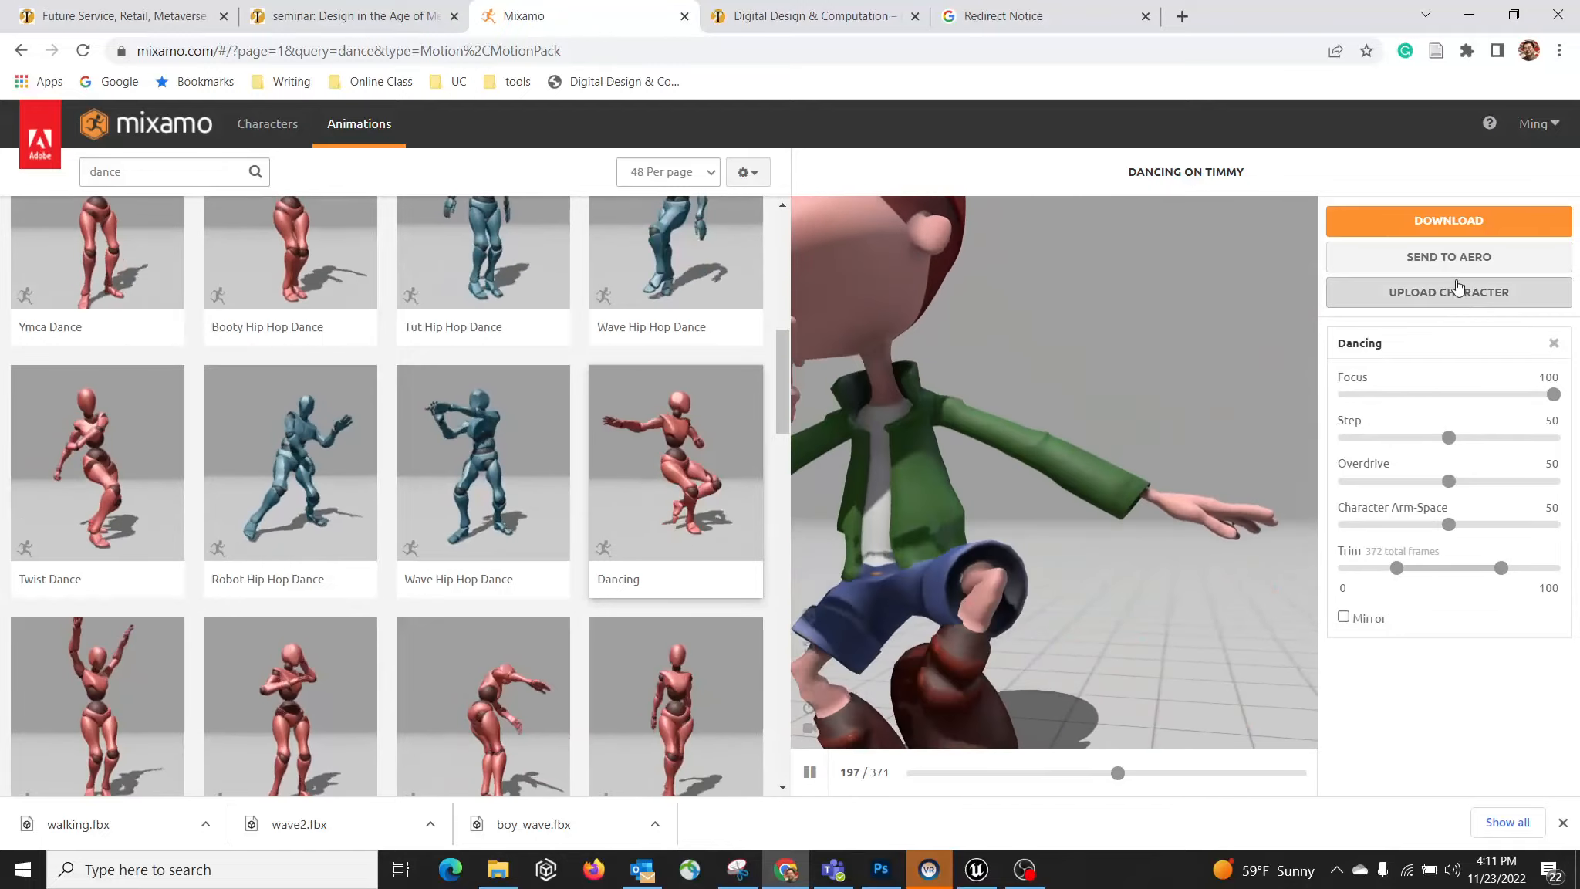
Step: Download Dancing as FBX without skin, saving it as dancing
{"action": "left_click", "coordinate": [1448, 221]}
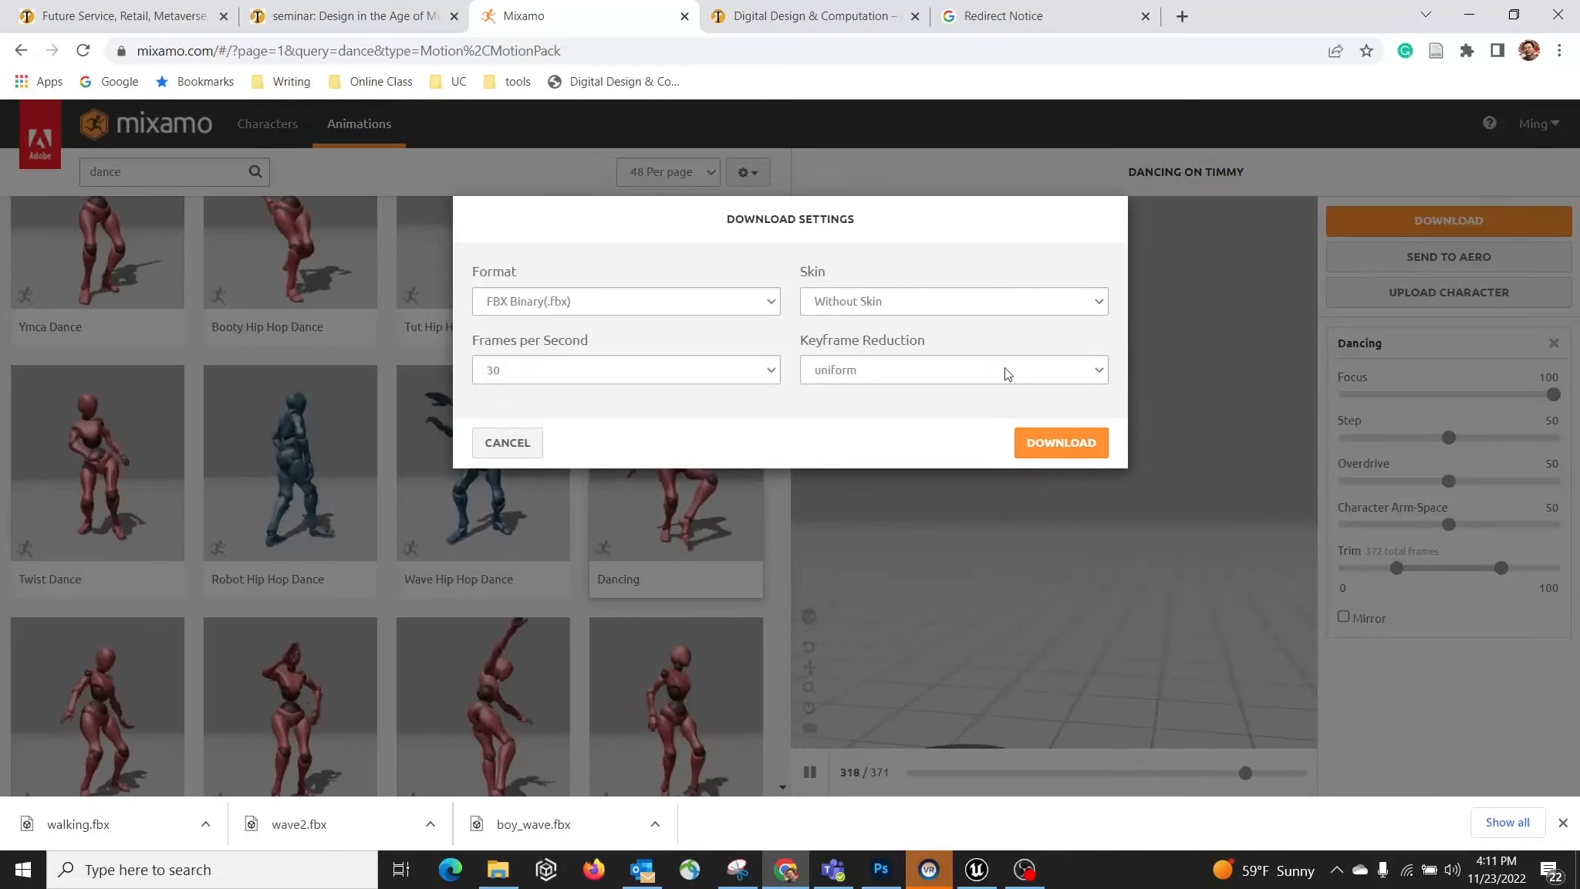
{"action": "left_click", "coordinate": [1058, 446]}
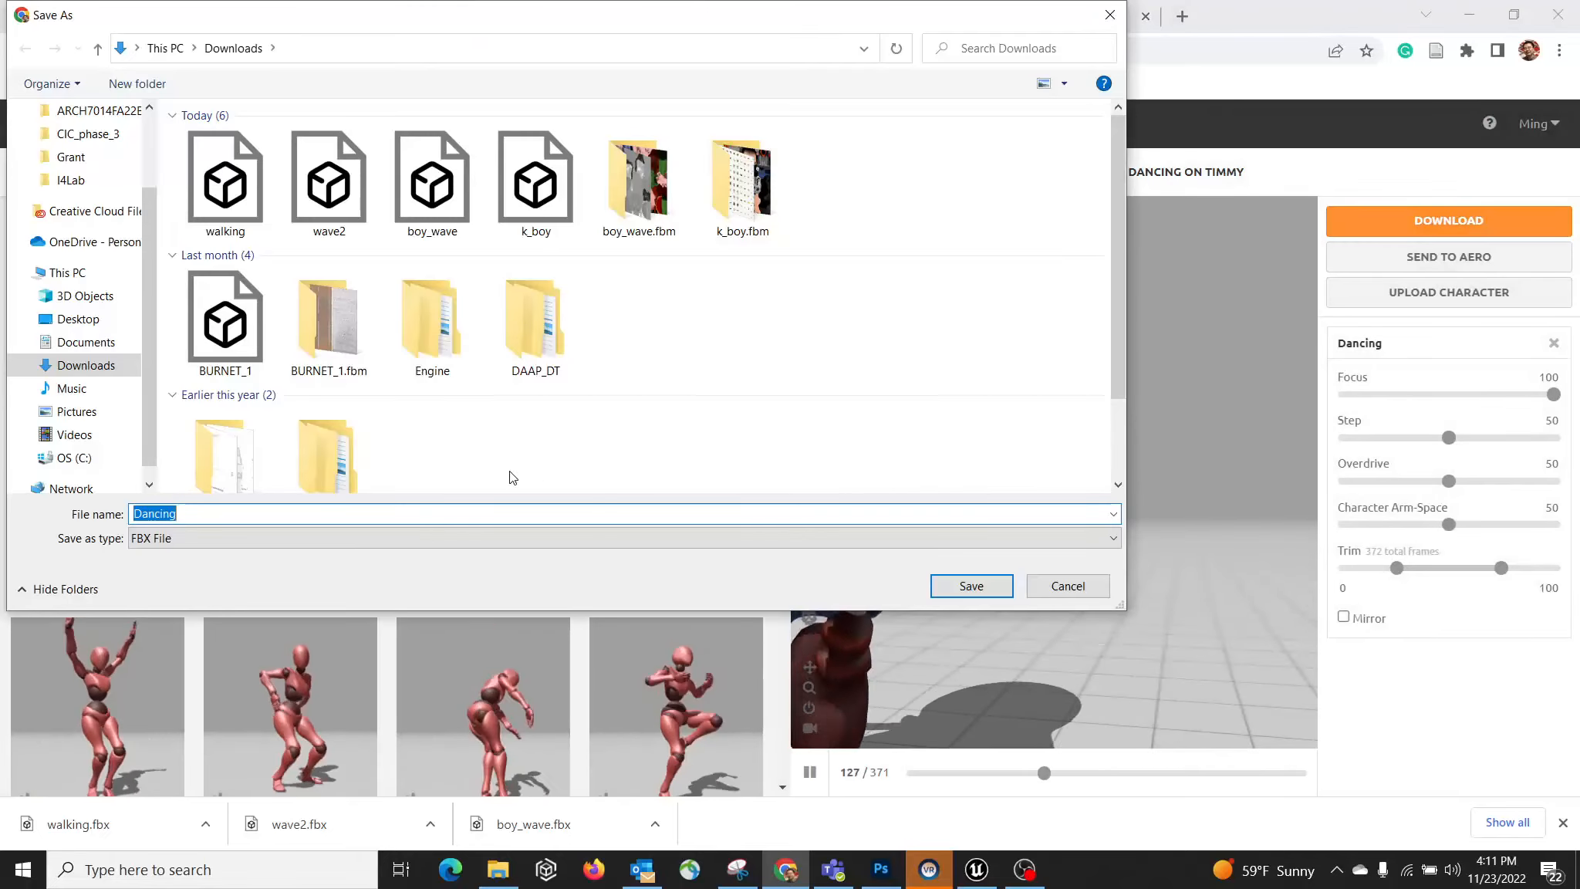
{"action": "type", "text": "dac"}
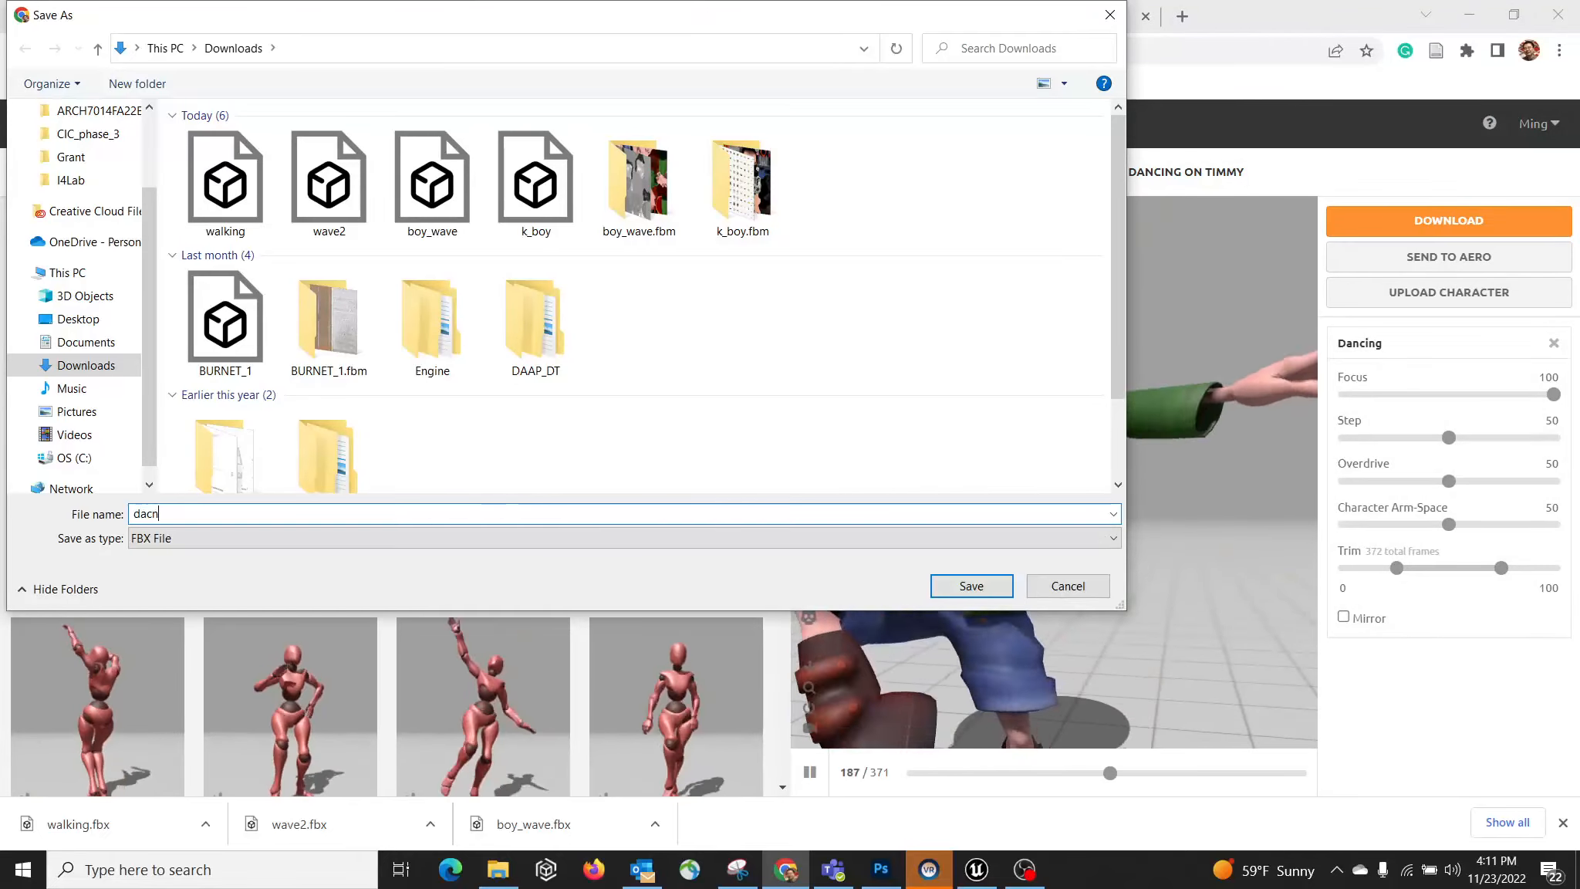
{"action": "key", "text": "BackSpace"}
{"action": "type", "text": "ncing"}
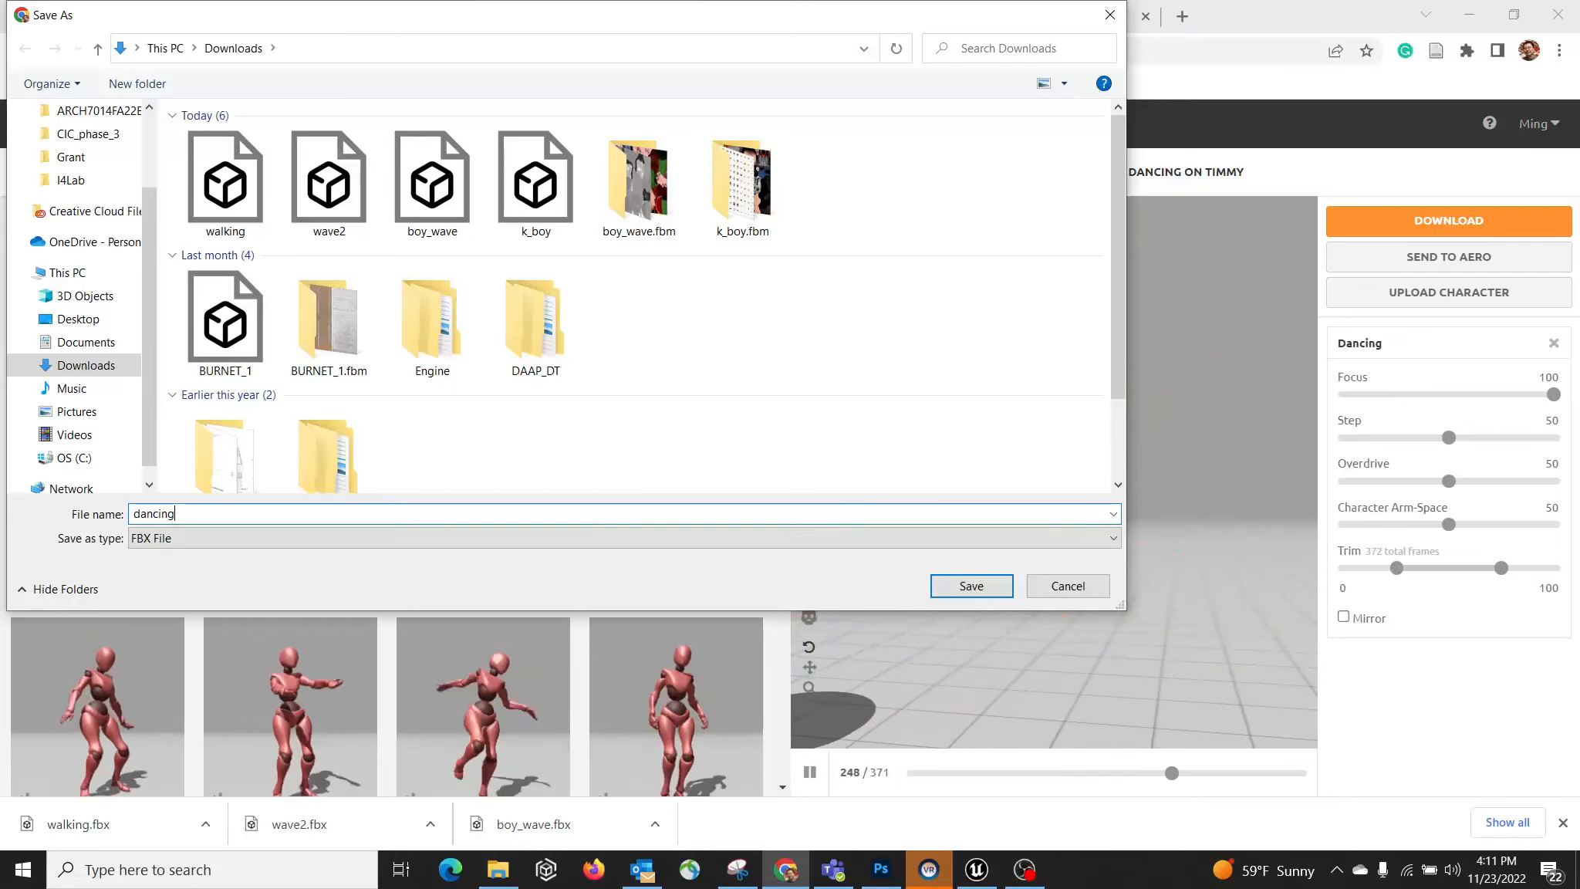
{"action": "key", "text": "Return"}
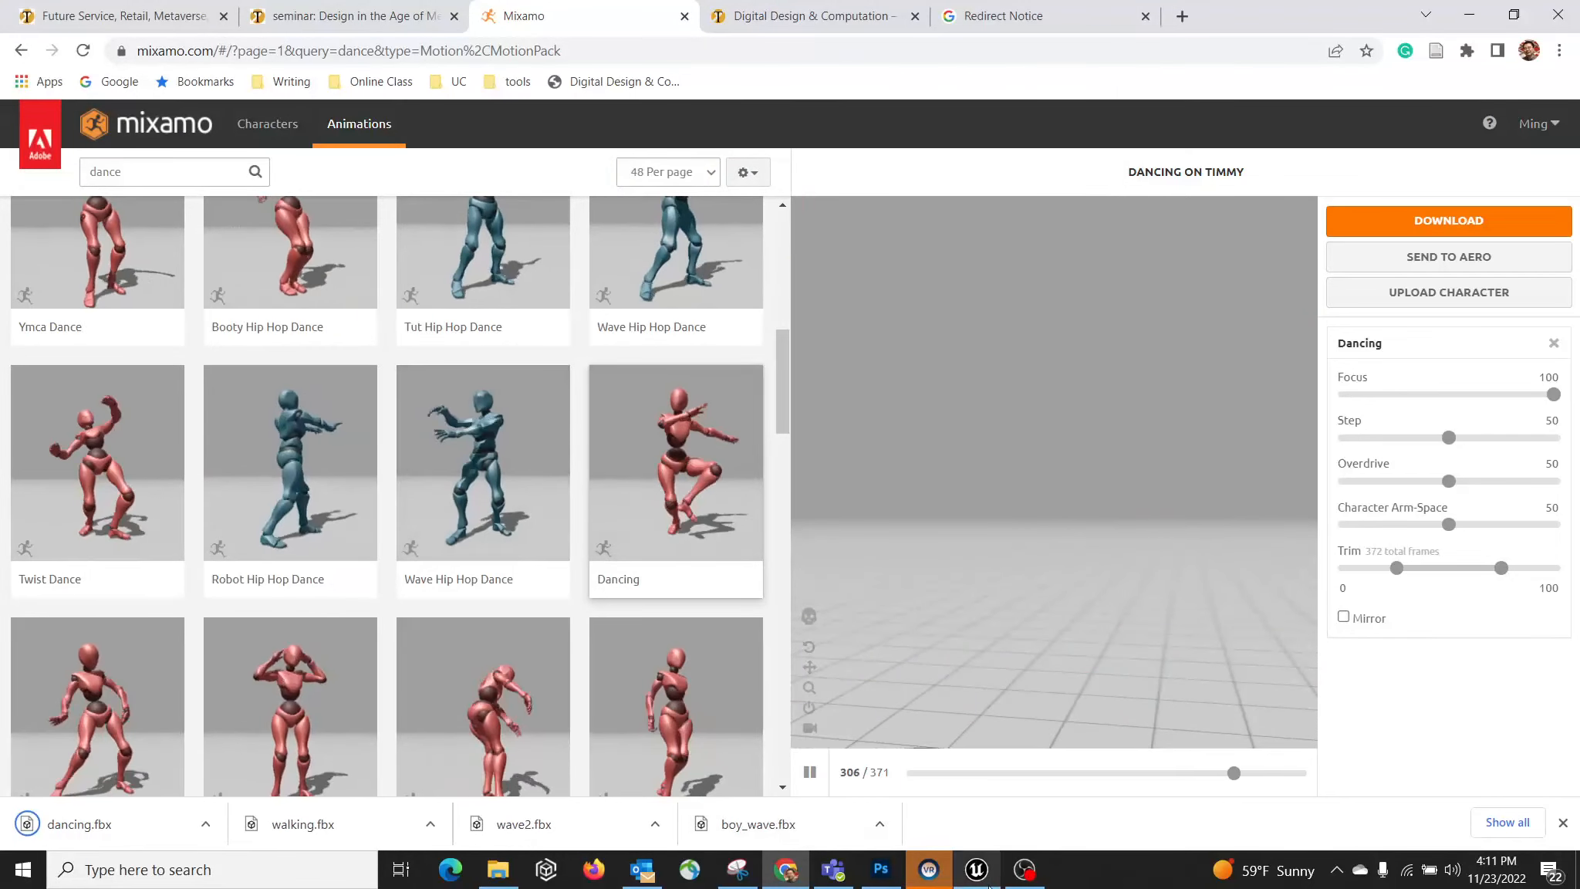
{"action": "left_click", "coordinate": [990, 885]}
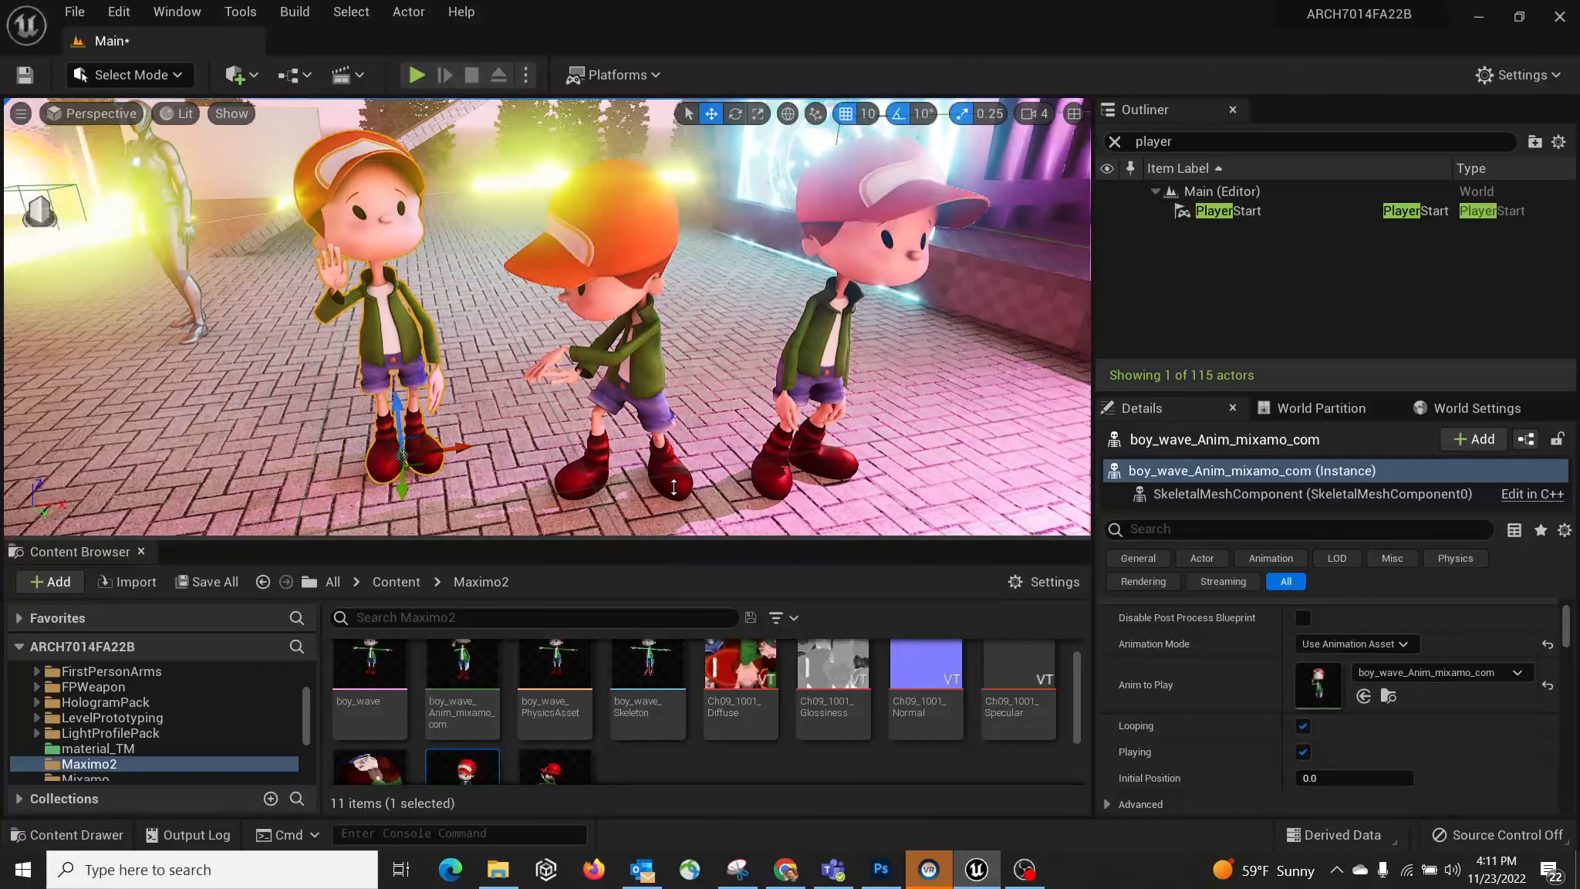
Step: Import the dancing FBX into Maximo2 on boy_wave_Skeleton and save it with the Main level
{"action": "left_click_drag", "start_coordinate": [673, 487], "coordinate": [673, 305]}
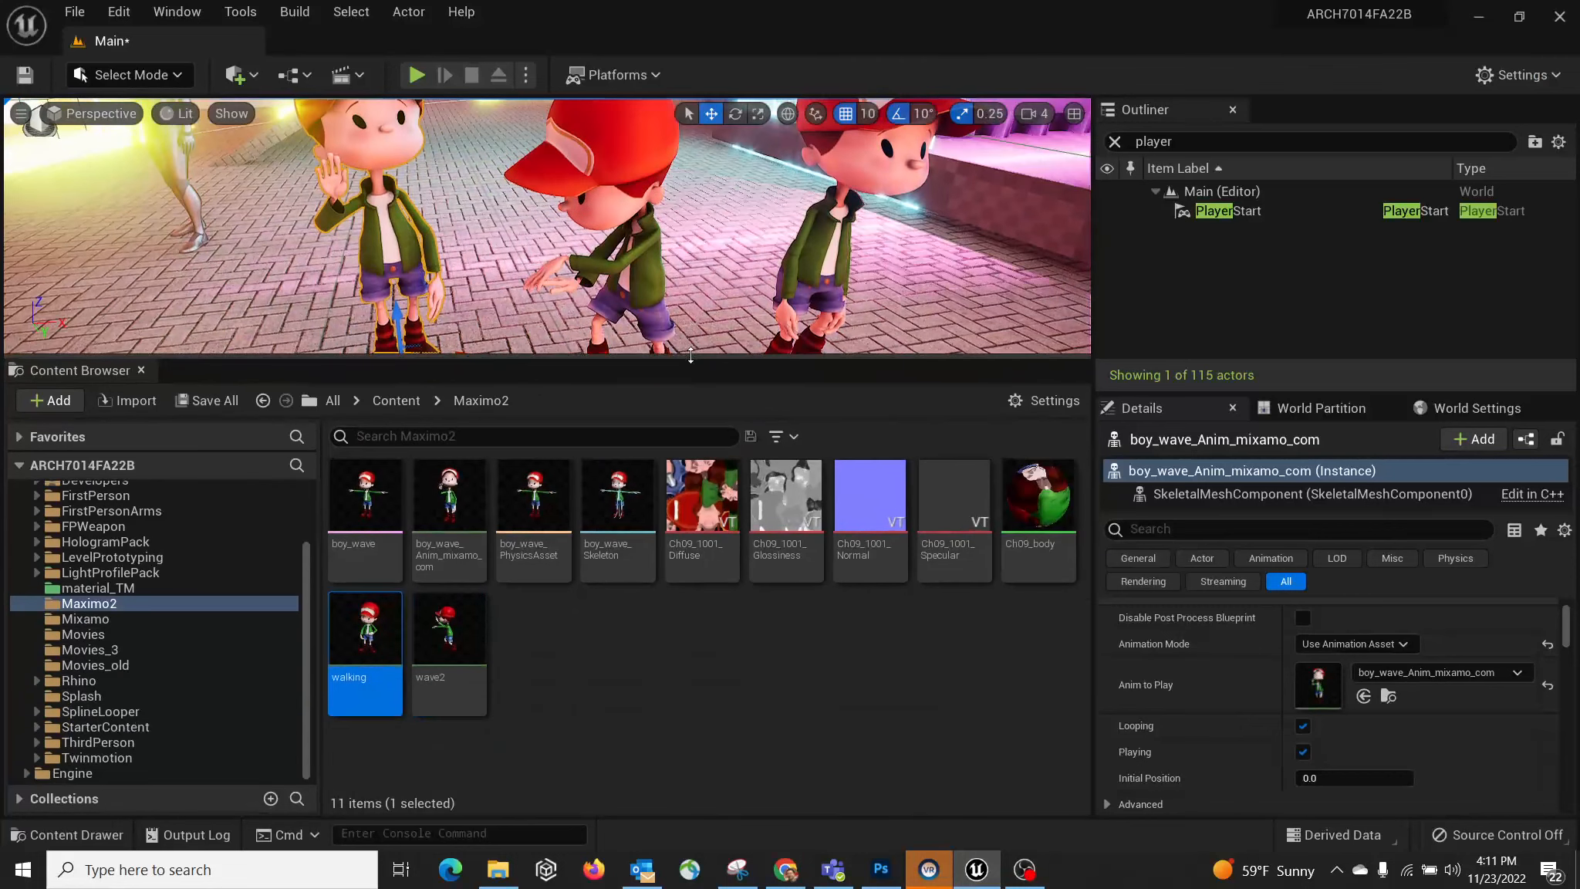
{"action": "left_click", "coordinate": [110, 398]}
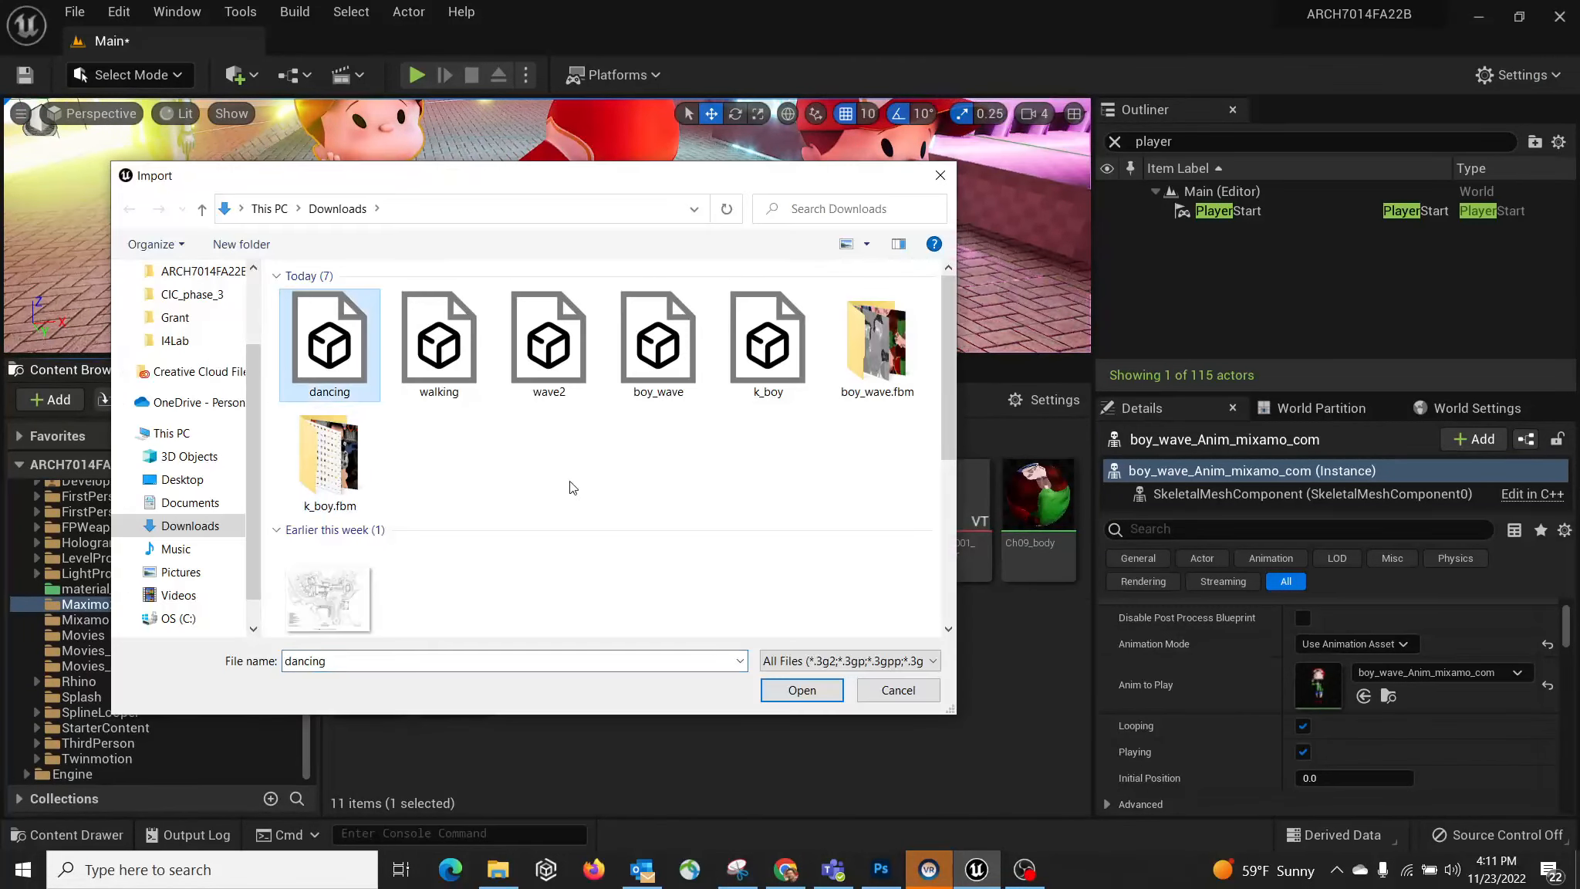
{"action": "left_click", "coordinate": [803, 690]}
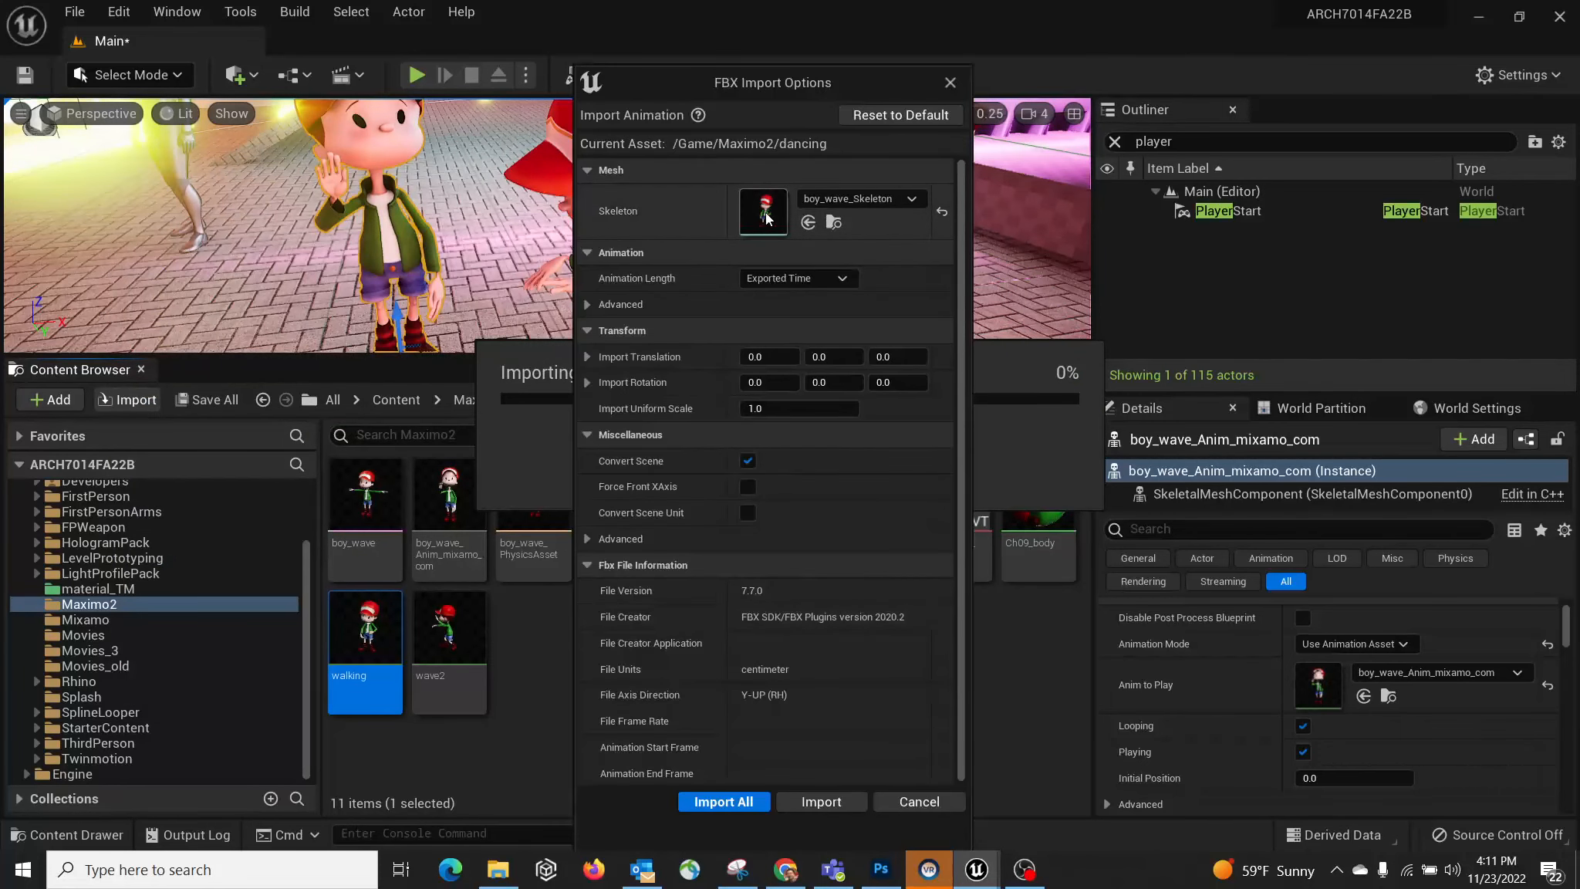
{"action": "left_click", "coordinate": [722, 802]}
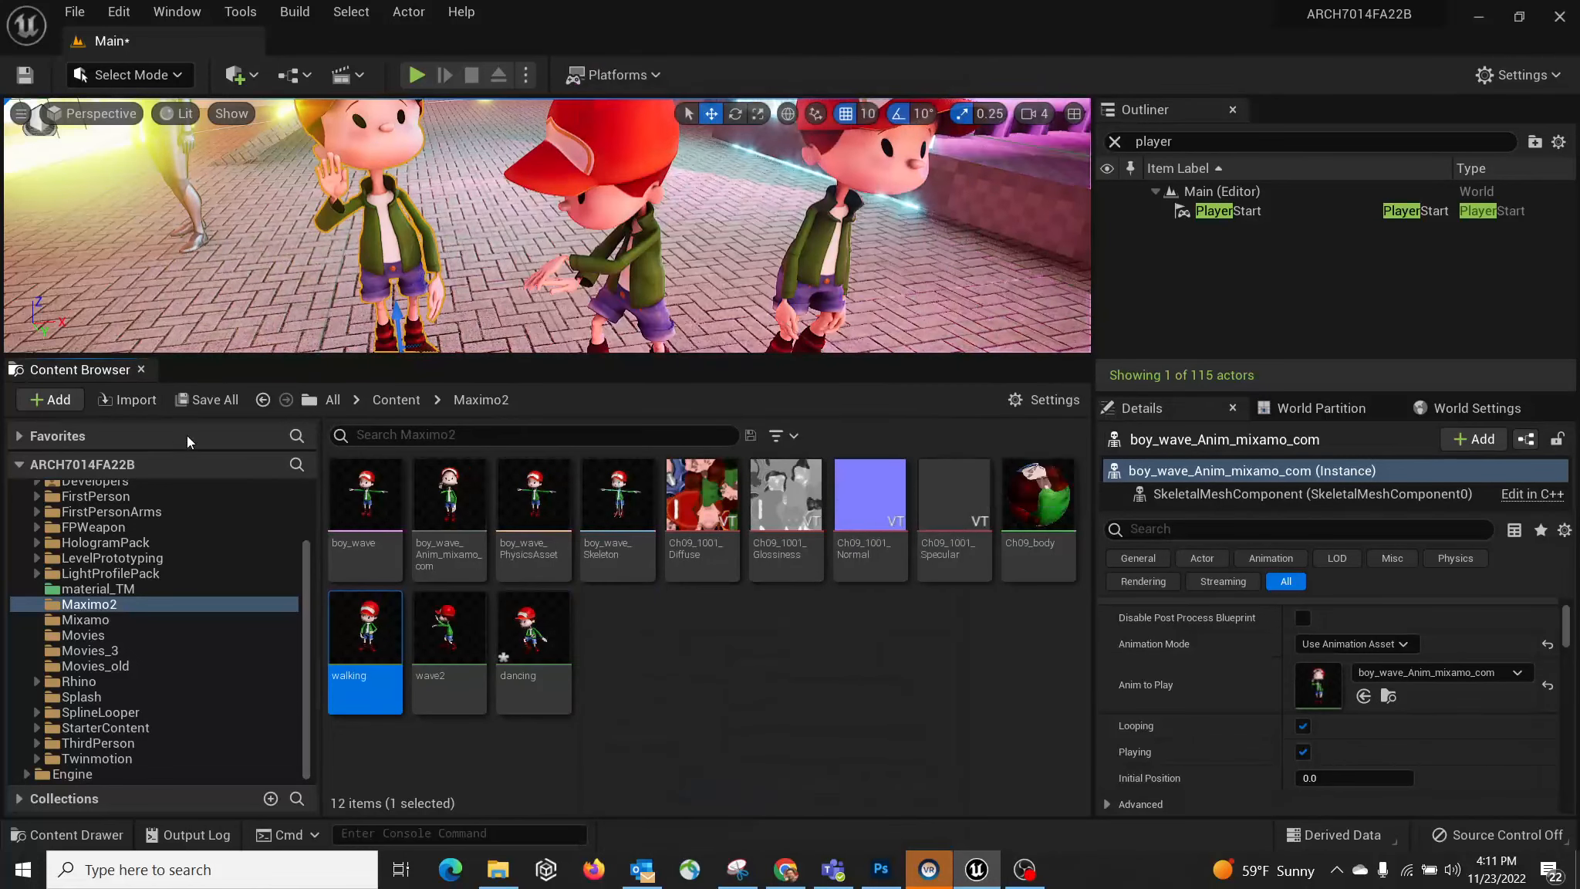
{"action": "left_click", "coordinate": [212, 399]}
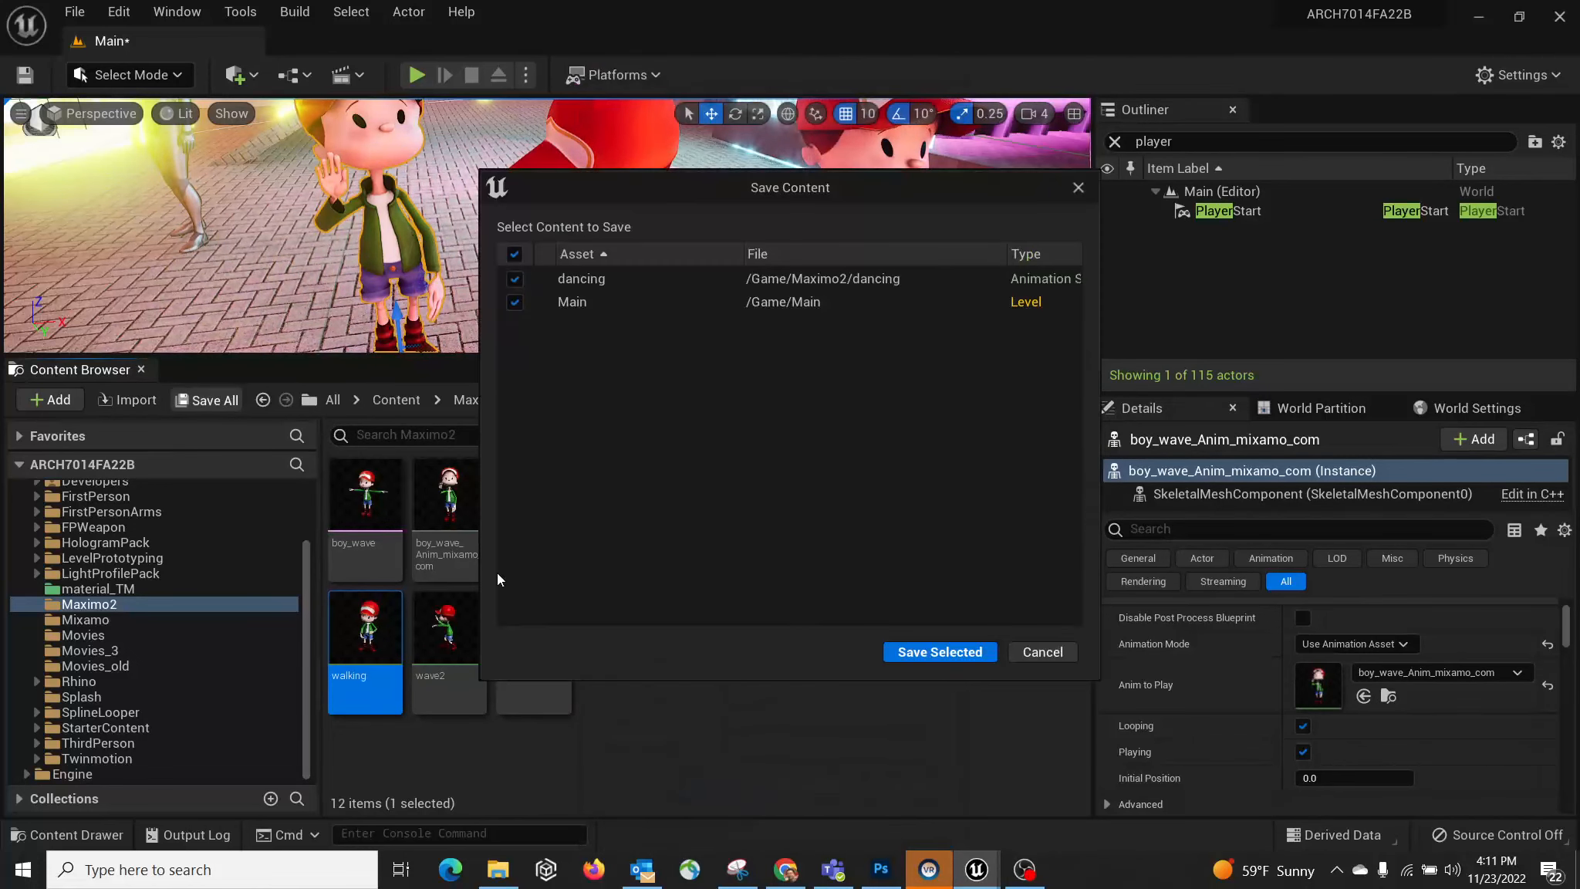
{"action": "left_click", "coordinate": [903, 652]}
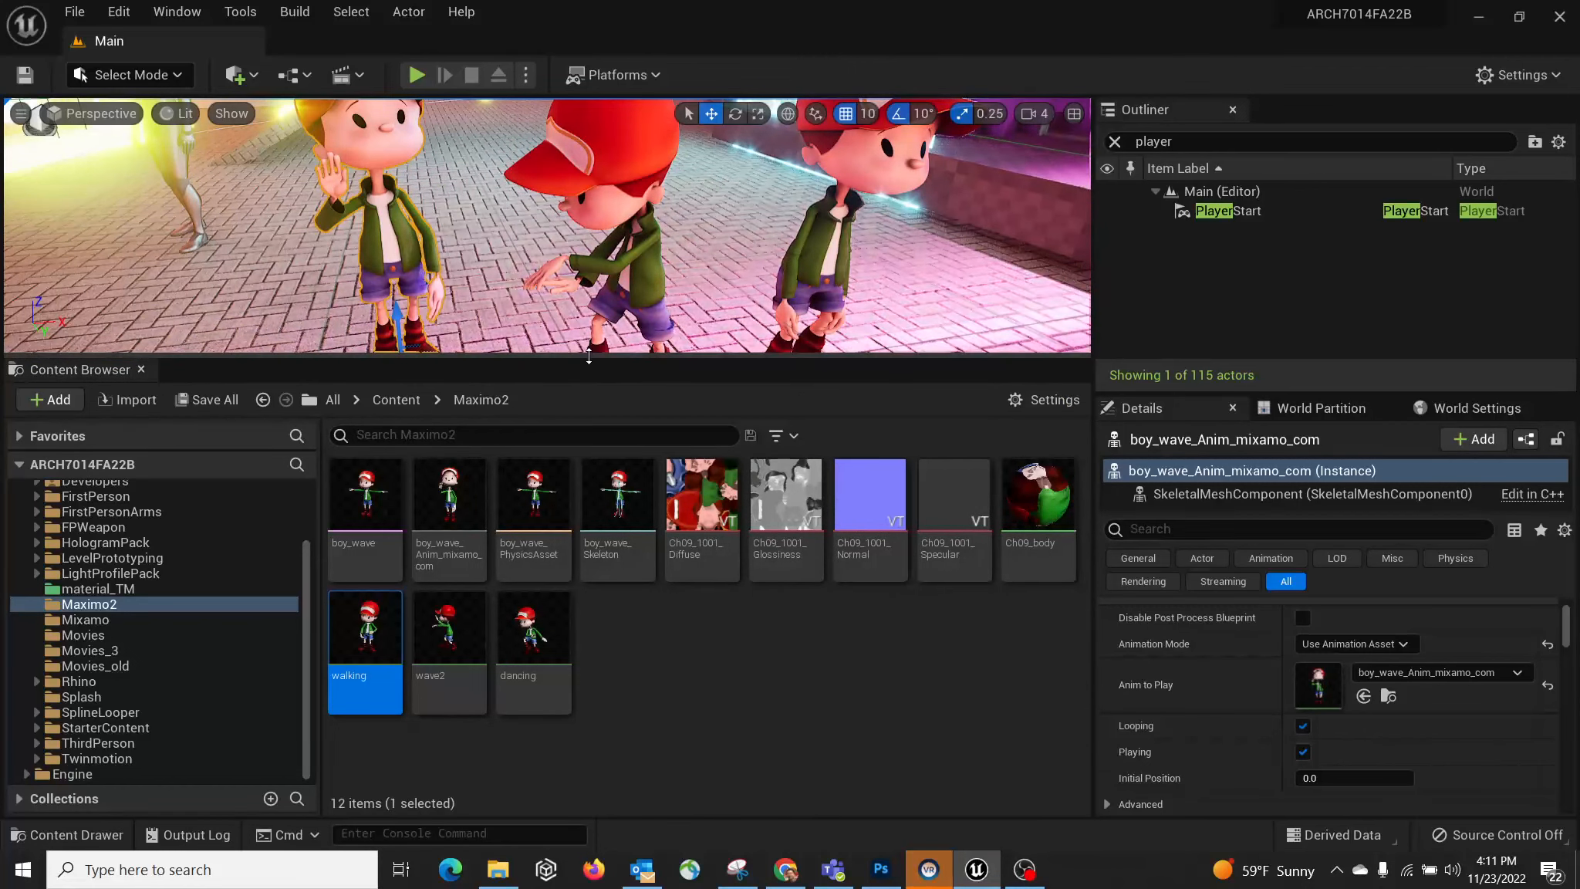
Step: Search Place Actors for 'trig' and drop a Trigger Box near the boys
{"action": "left_click_drag", "start_coordinate": [589, 356], "coordinate": [588, 477]}
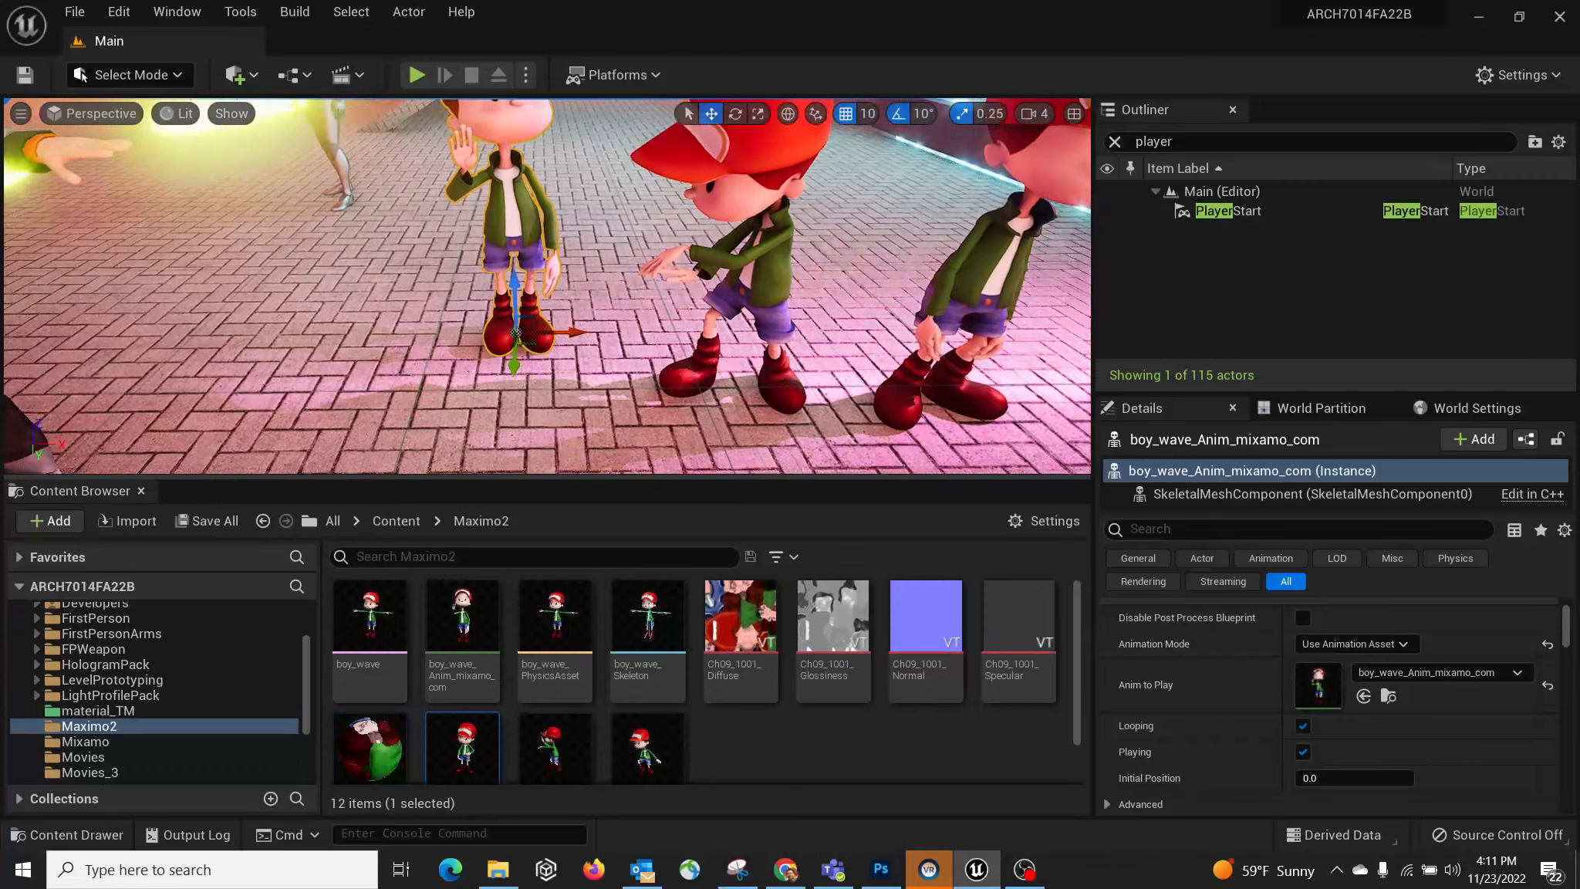
{"action": "right_click_drag", "start_coordinate": [570, 309], "coordinate": [629, 343]}
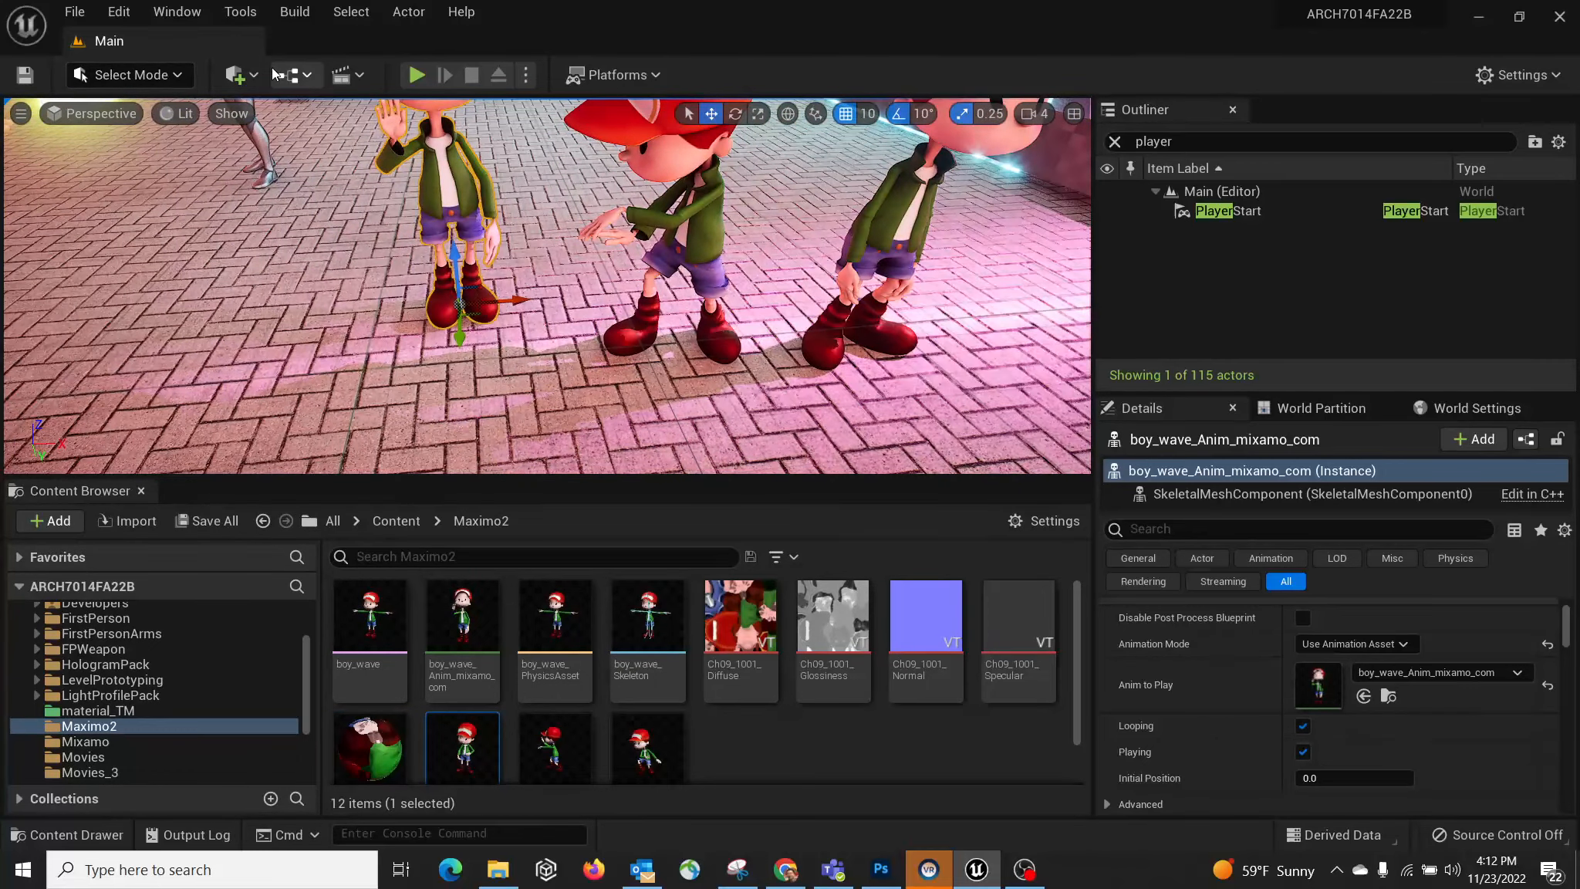
{"action": "left_click", "coordinate": [244, 78]}
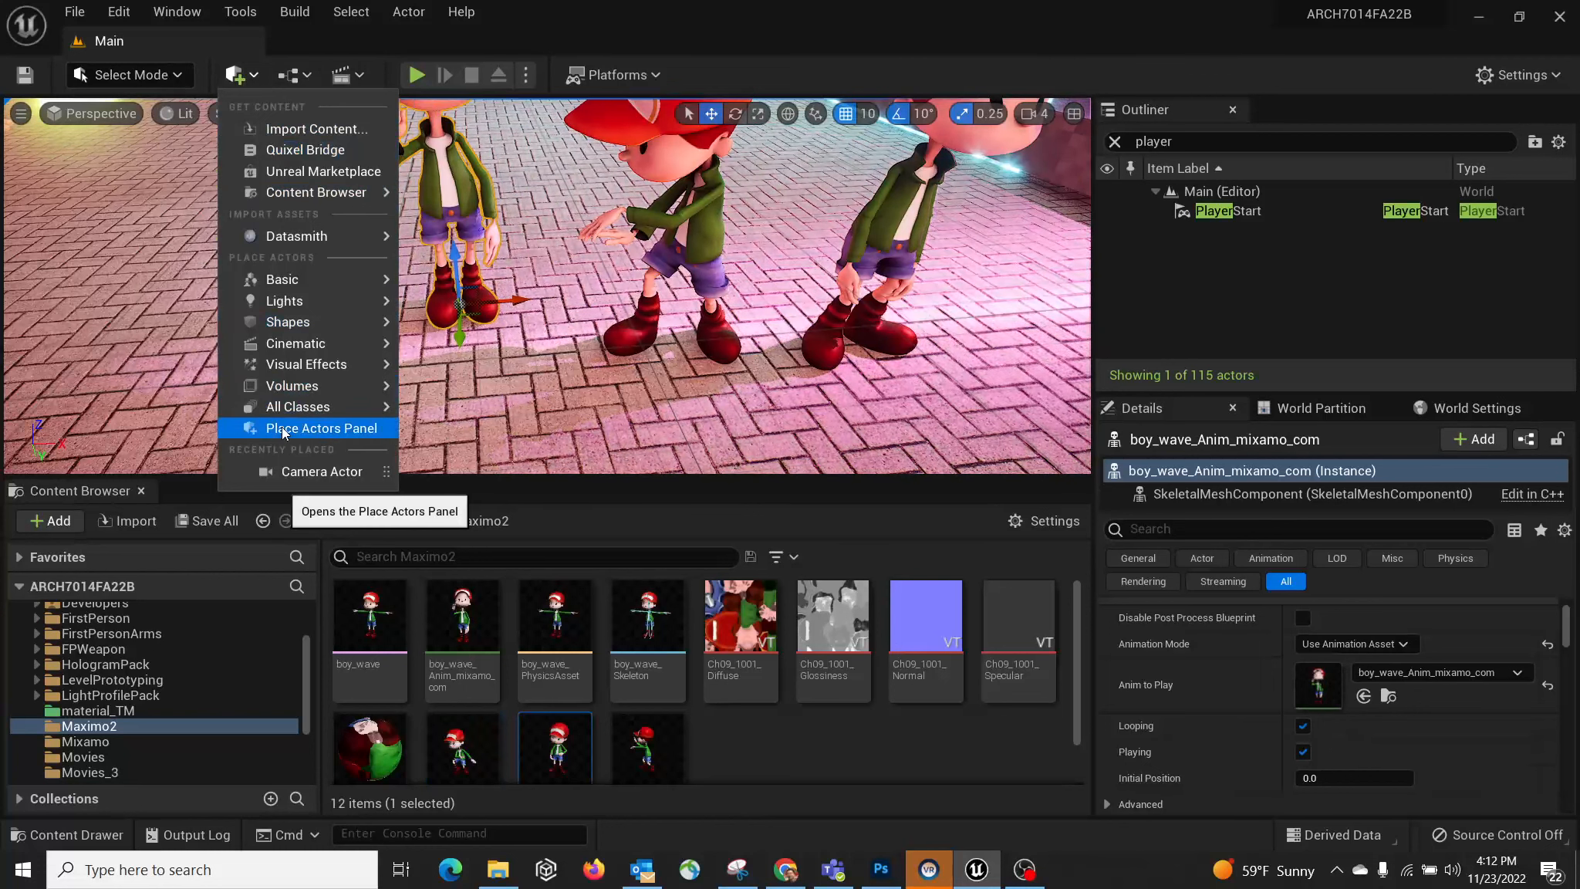
{"action": "left_click", "coordinate": [281, 427]}
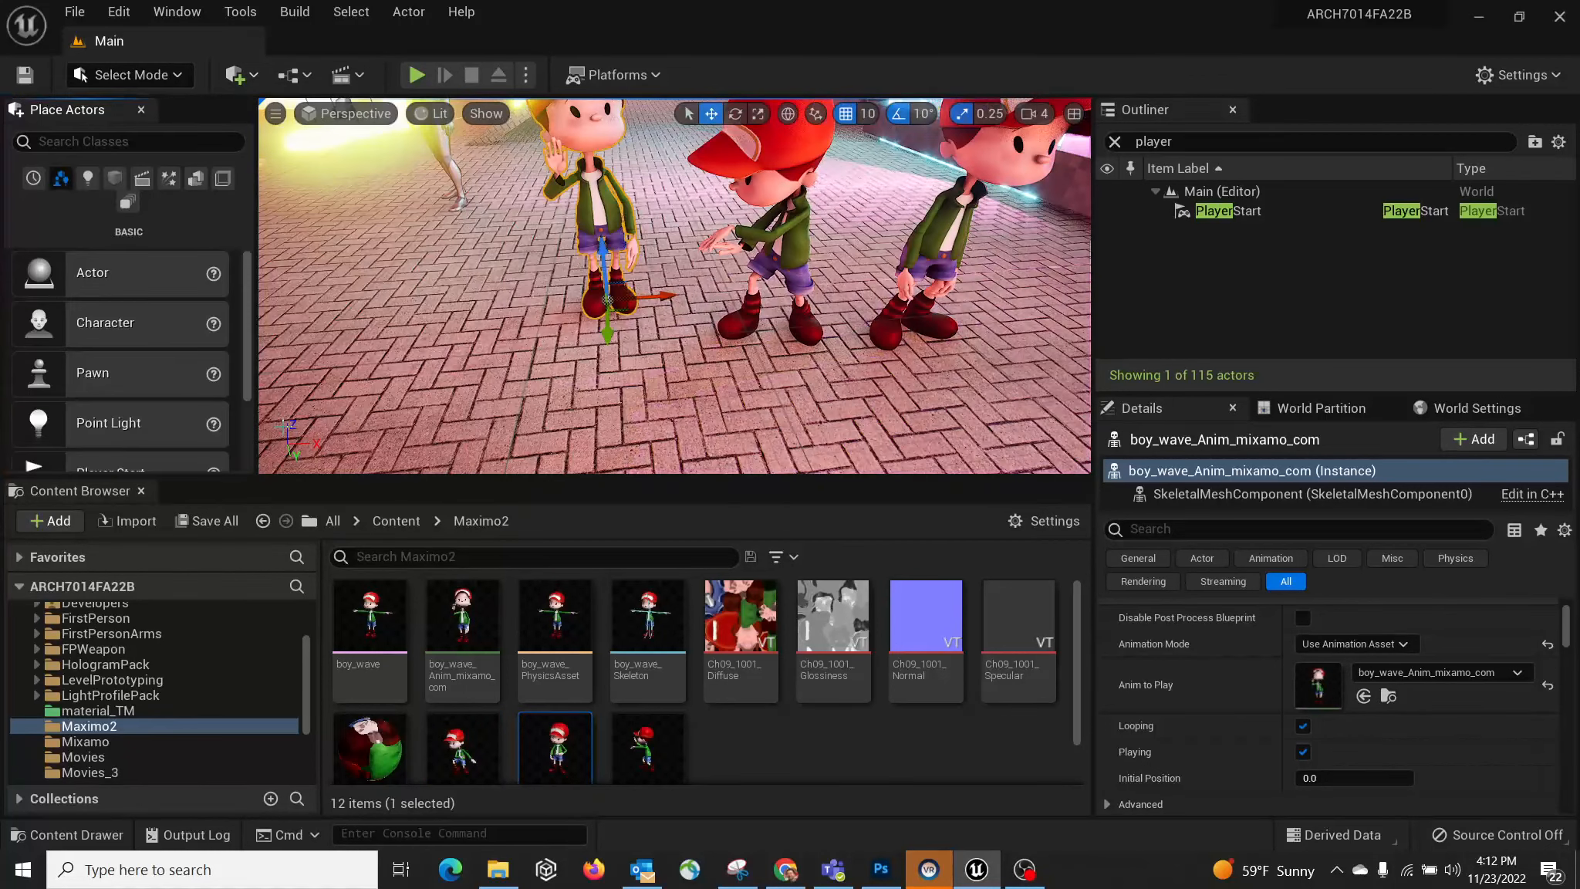
{"action": "left_click", "coordinate": [112, 142]}
{"action": "type", "text": "trig"}
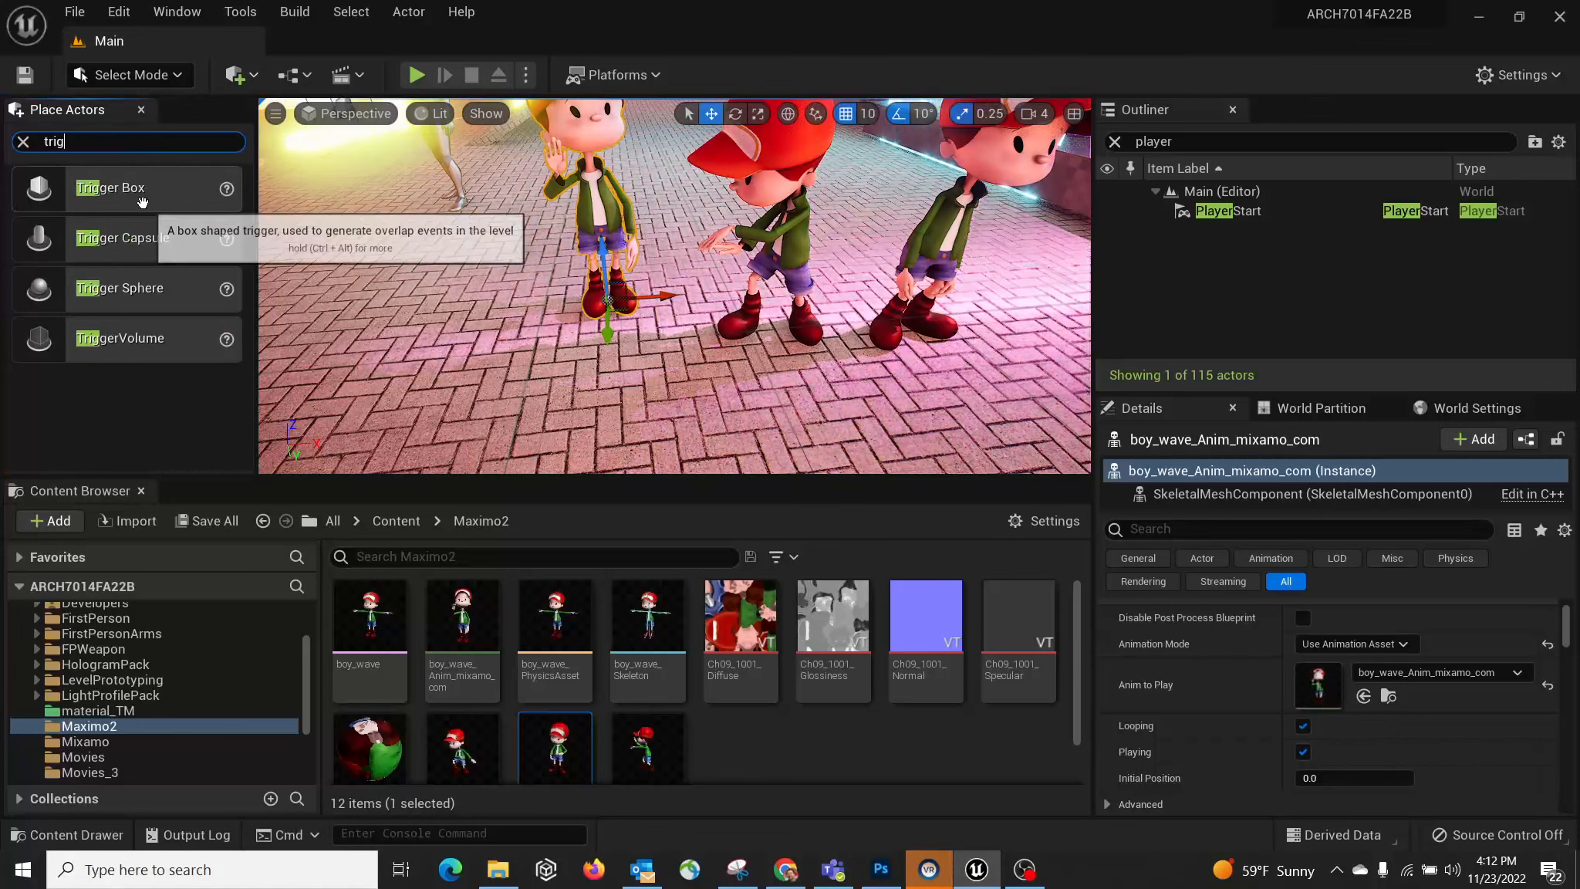
{"action": "left_click_drag", "start_coordinate": [587, 369], "coordinate": [588, 369]}
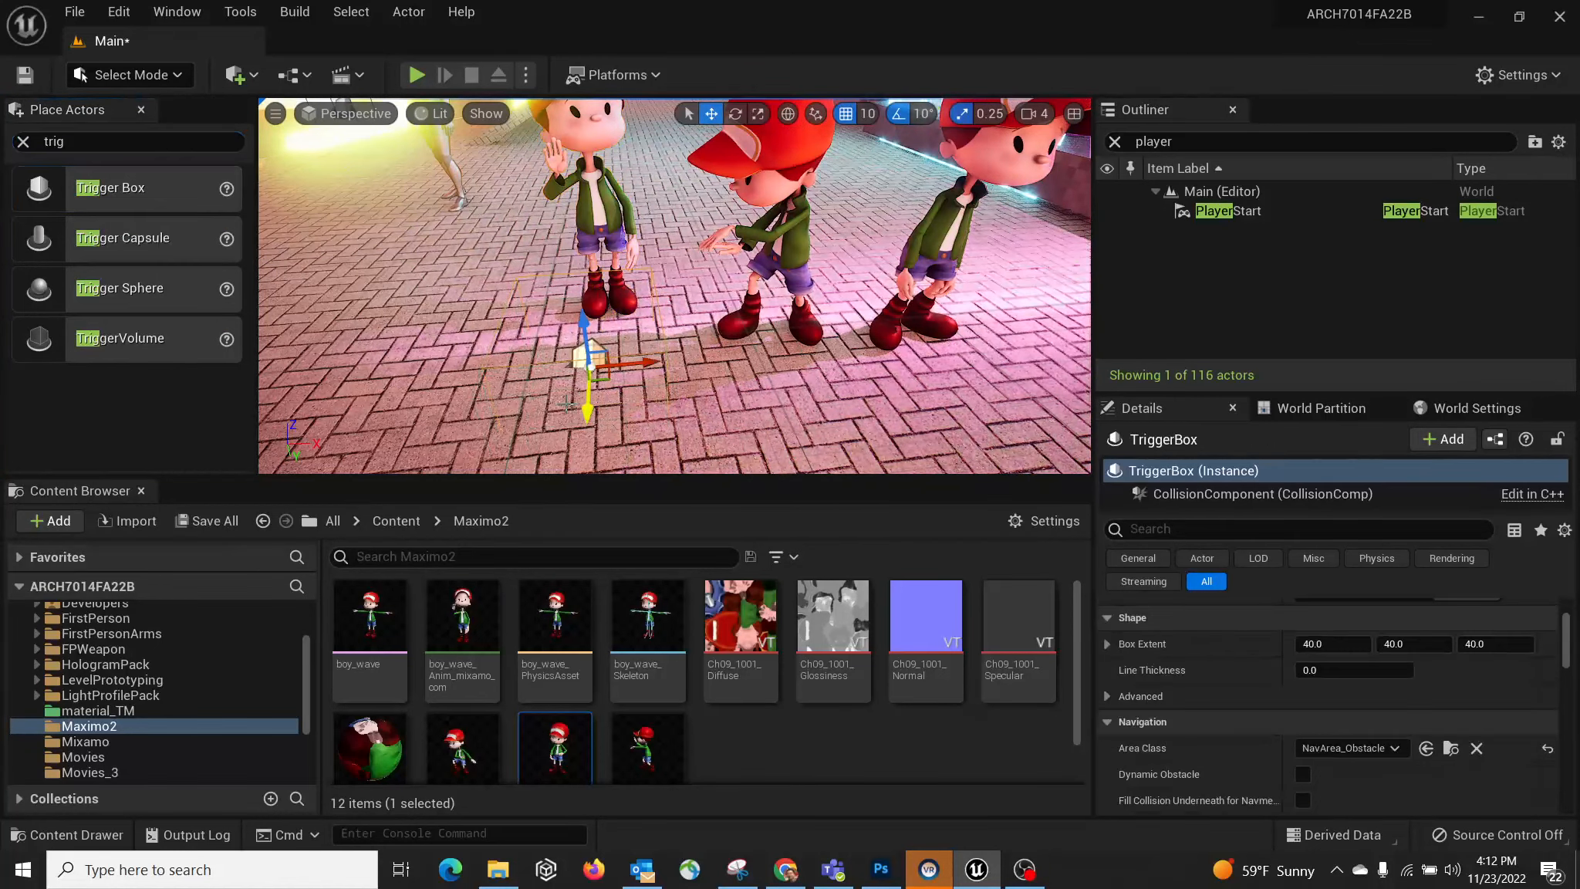
{"action": "left_click", "coordinate": [140, 110]}
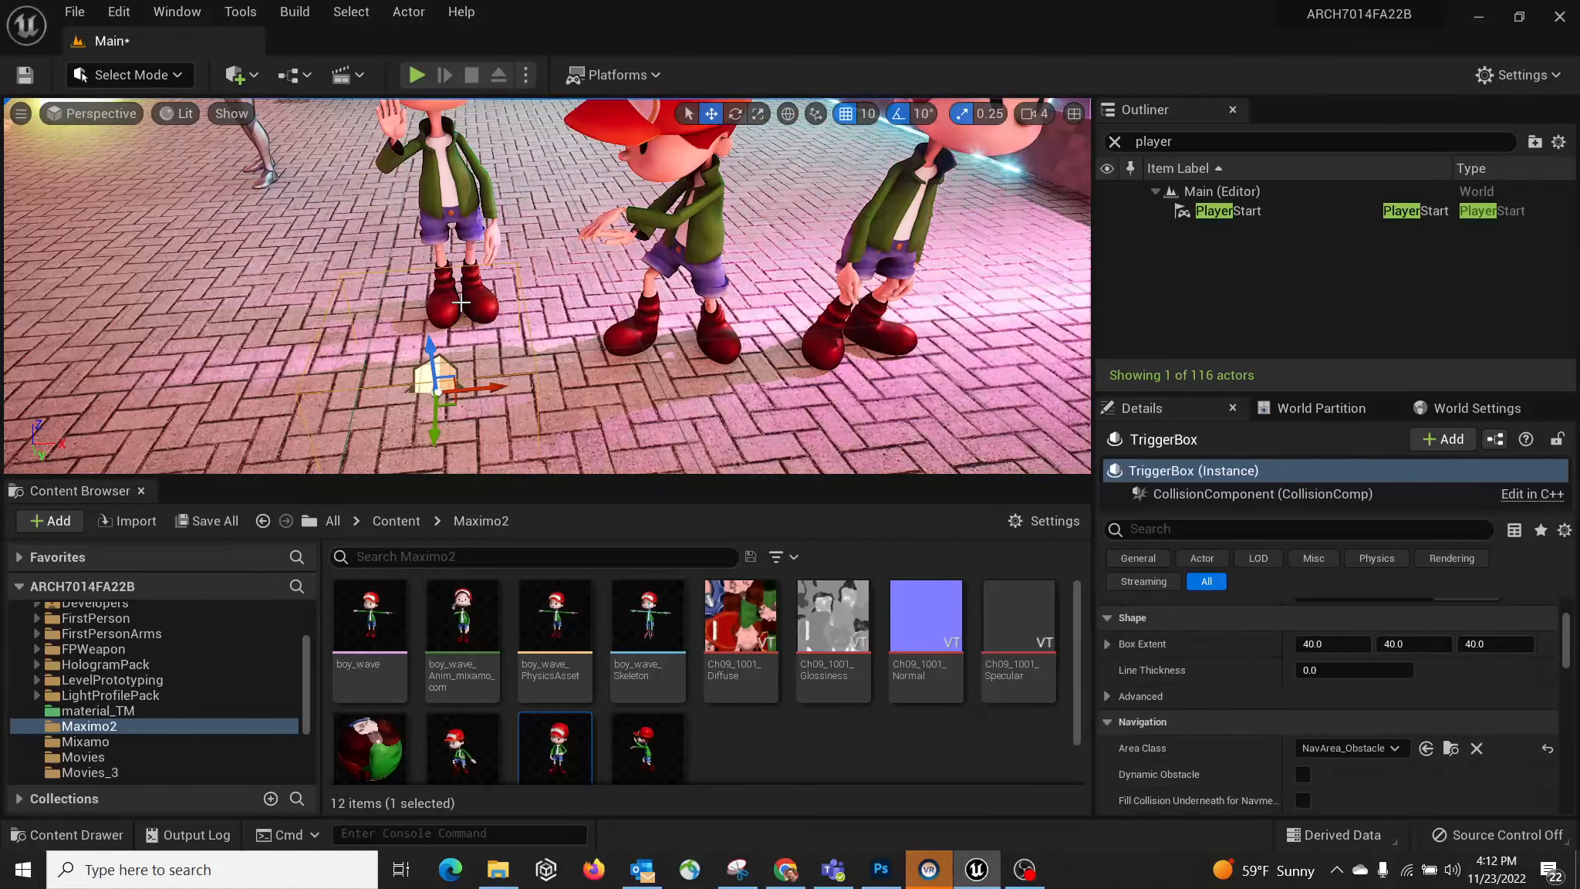
Step: Slide the Trigger Box along Y onto the pavement in front of the boys
{"action": "right_click_drag", "start_coordinate": [509, 286], "coordinate": [648, 290]}
{"action": "right_click_drag", "start_coordinate": [434, 268], "coordinate": [617, 248]}
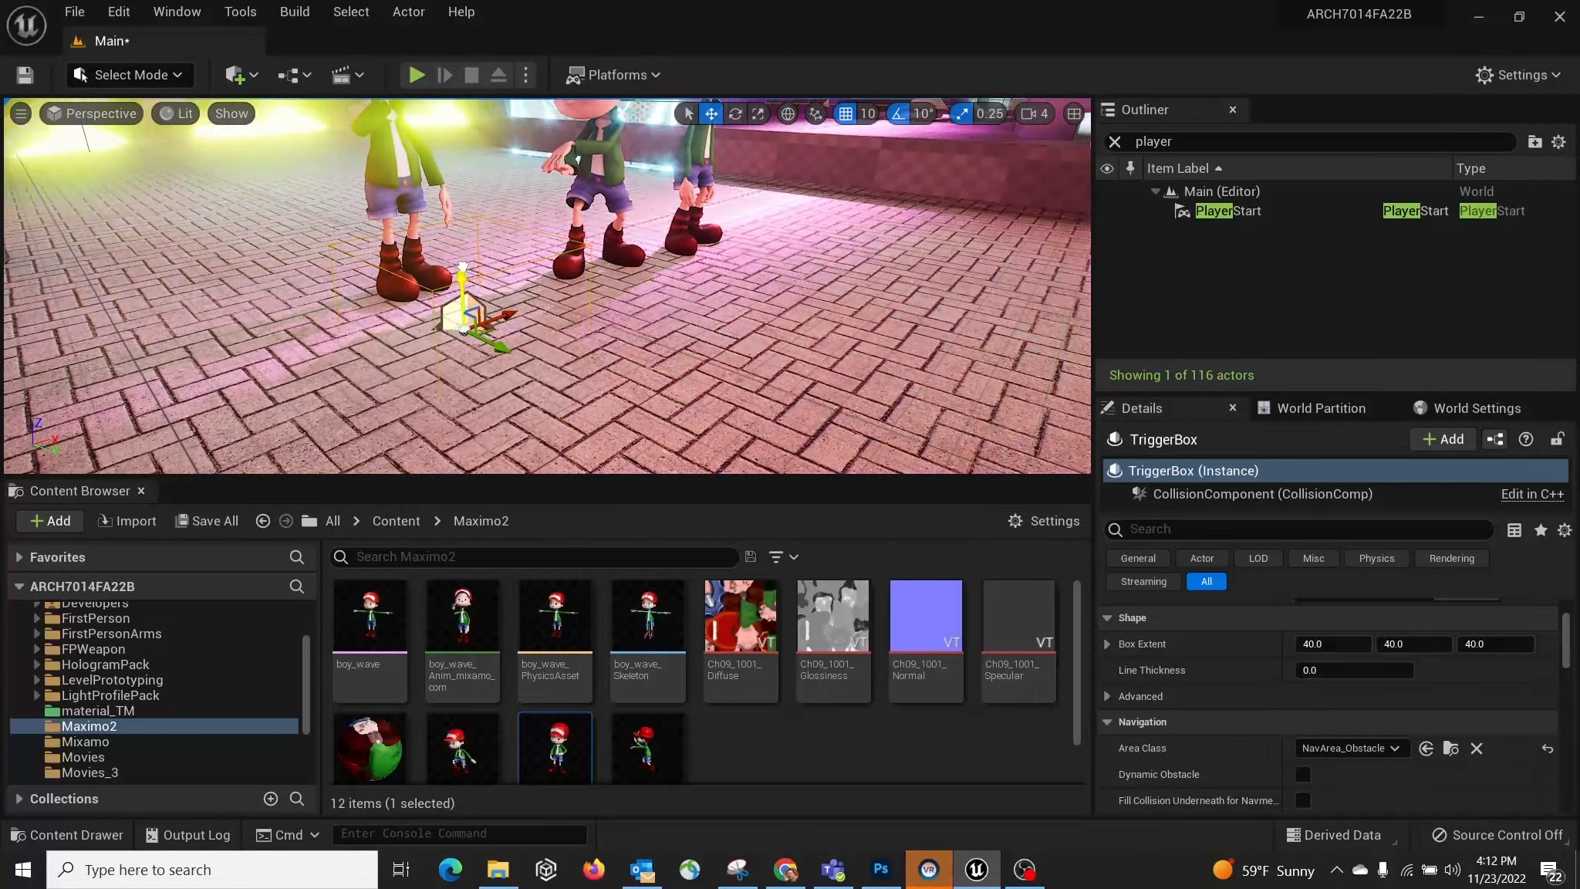
{"action": "left_click_drag", "start_coordinate": [491, 343], "coordinate": [550, 369]}
{"action": "right_click_drag", "start_coordinate": [550, 369], "coordinate": [741, 374]}
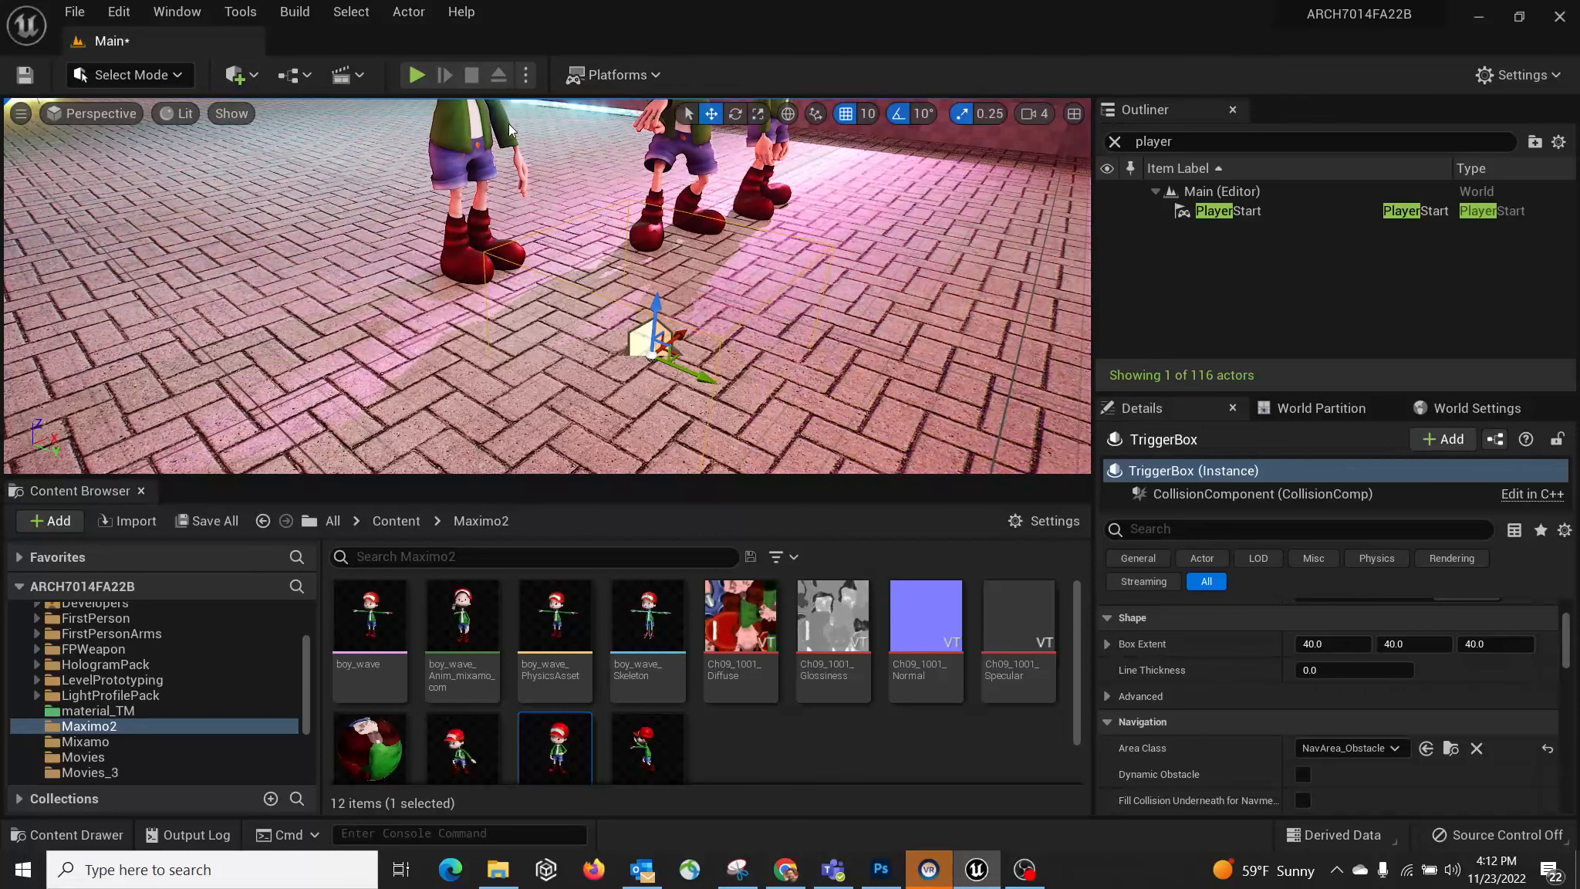
{"action": "right_click_drag", "start_coordinate": [677, 322], "coordinate": [654, 318]}
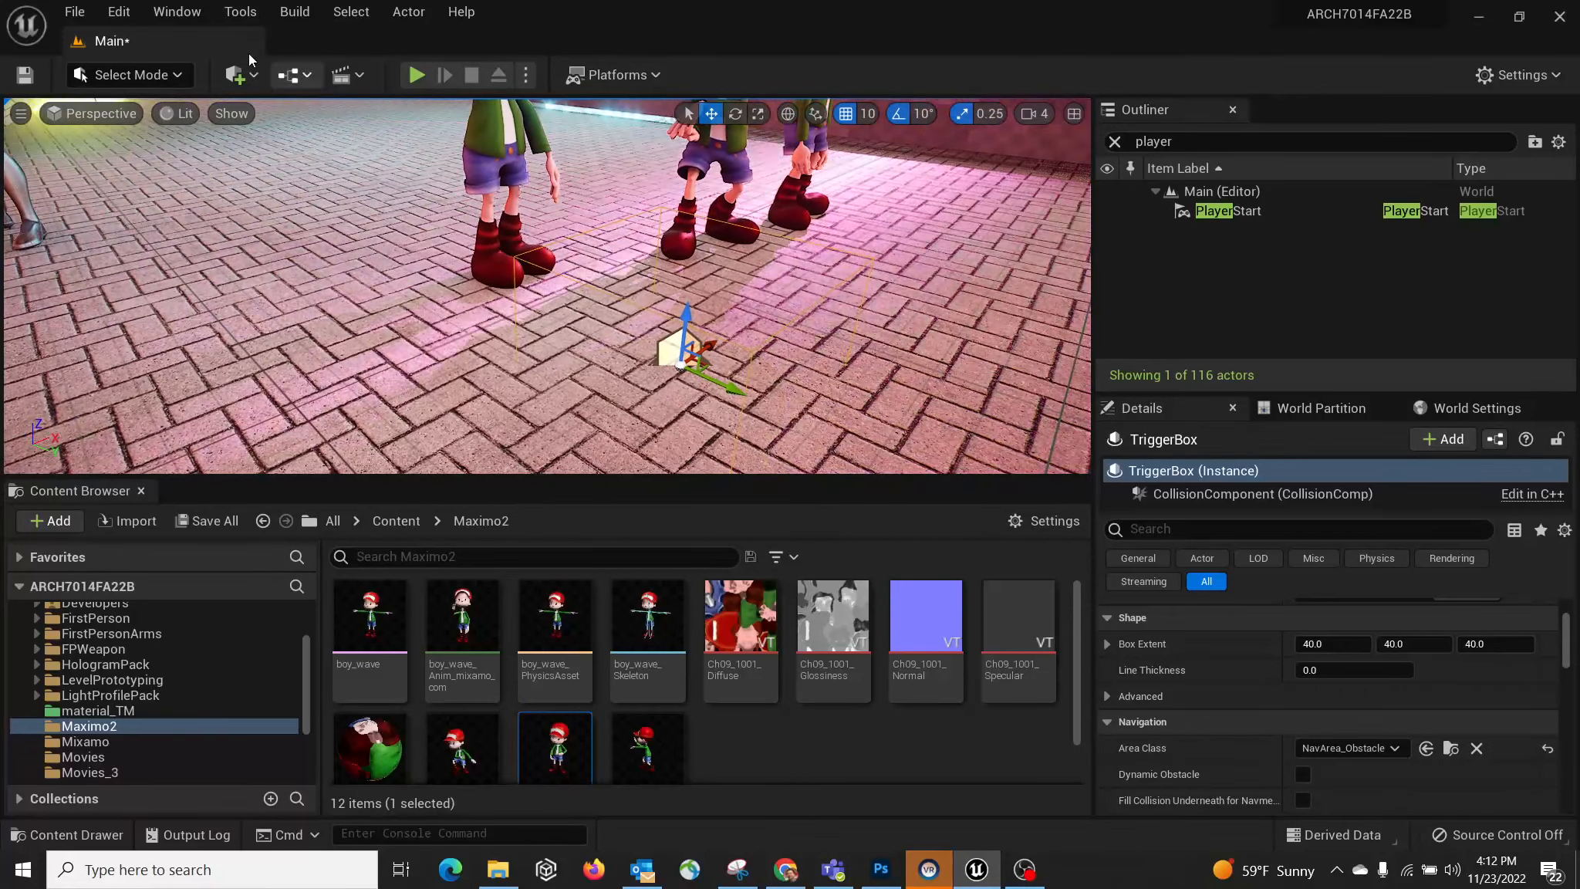
{"action": "left_click", "coordinate": [309, 77]}
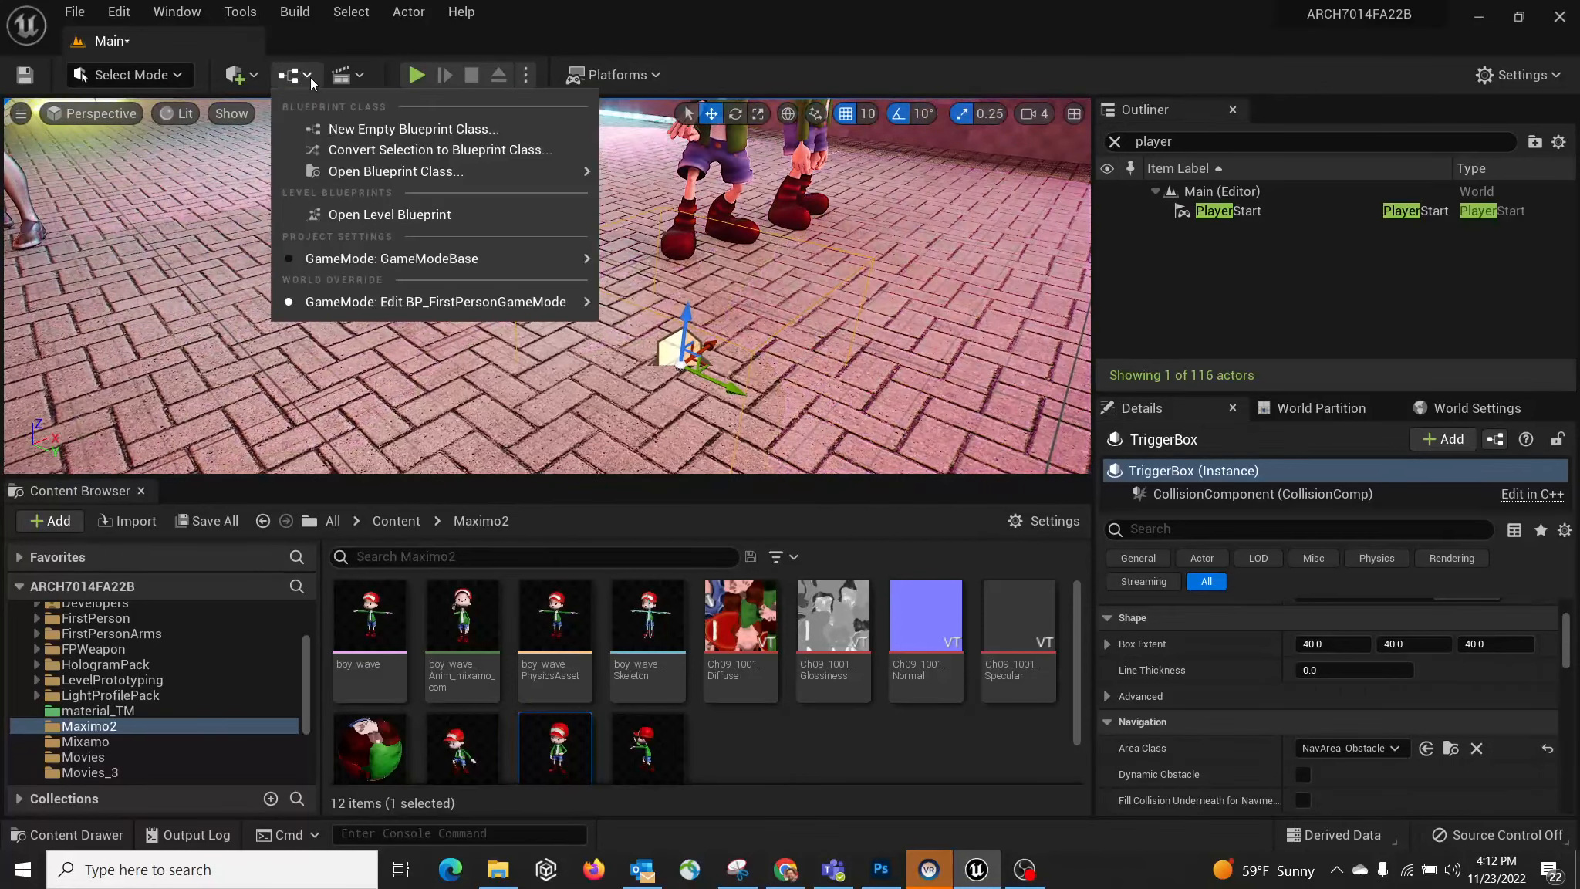
Step: Open the Level Blueprint and pan to the brickwall trigger's OnActorEndOverlap node
{"action": "left_click", "coordinate": [390, 215]}
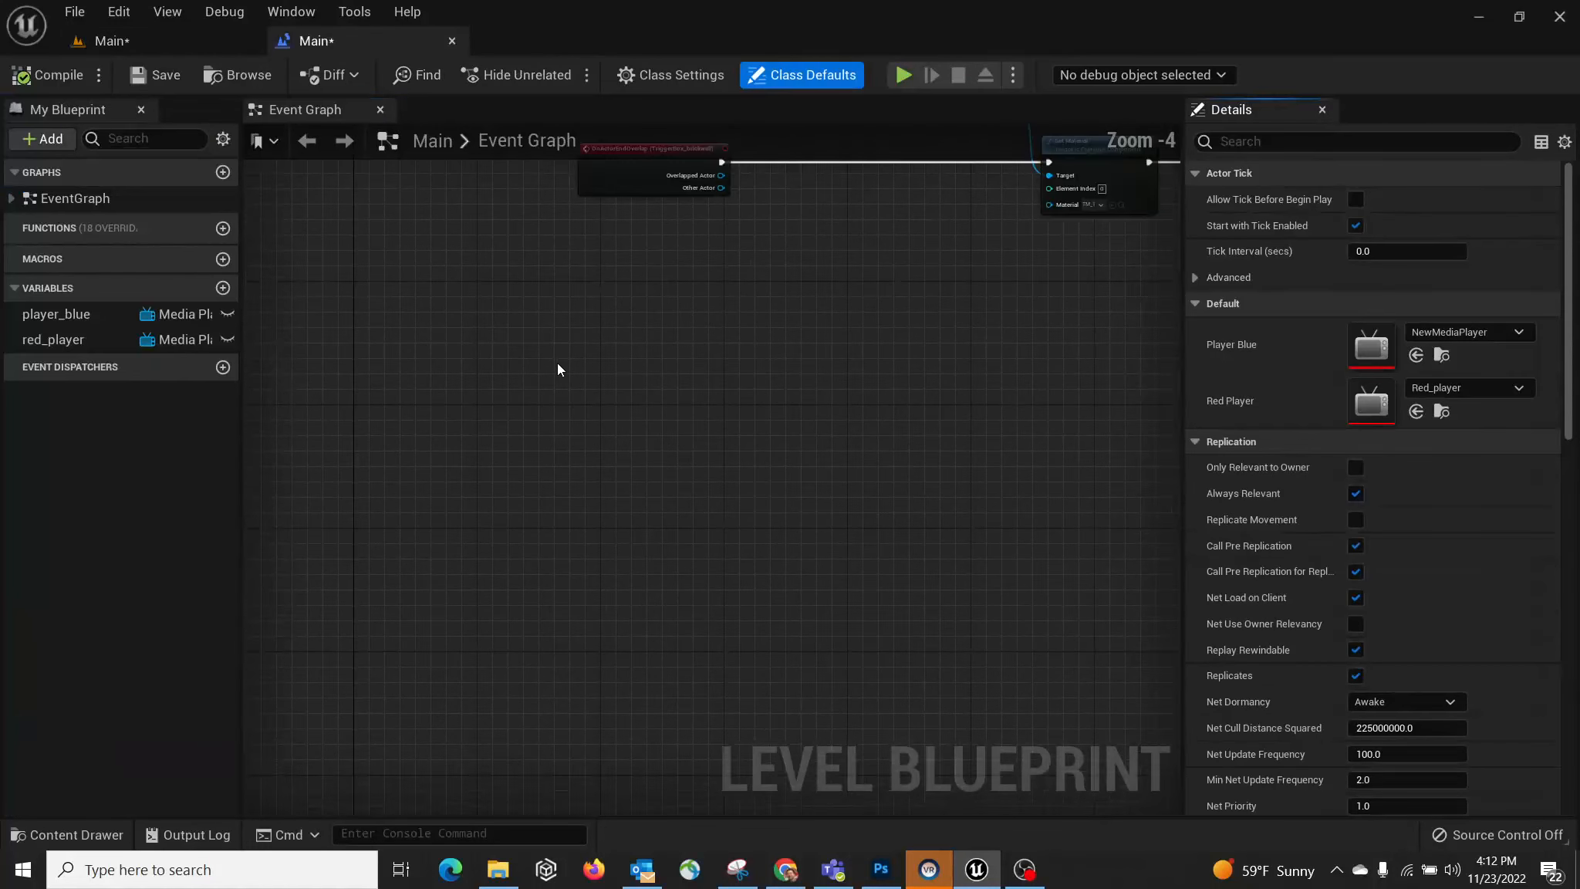
{"action": "scroll", "coordinate": [560, 369], "scroll_direction": "down", "scroll_amount": 4}
{"action": "right_click_drag", "start_coordinate": [677, 362], "coordinate": [575, 497]}
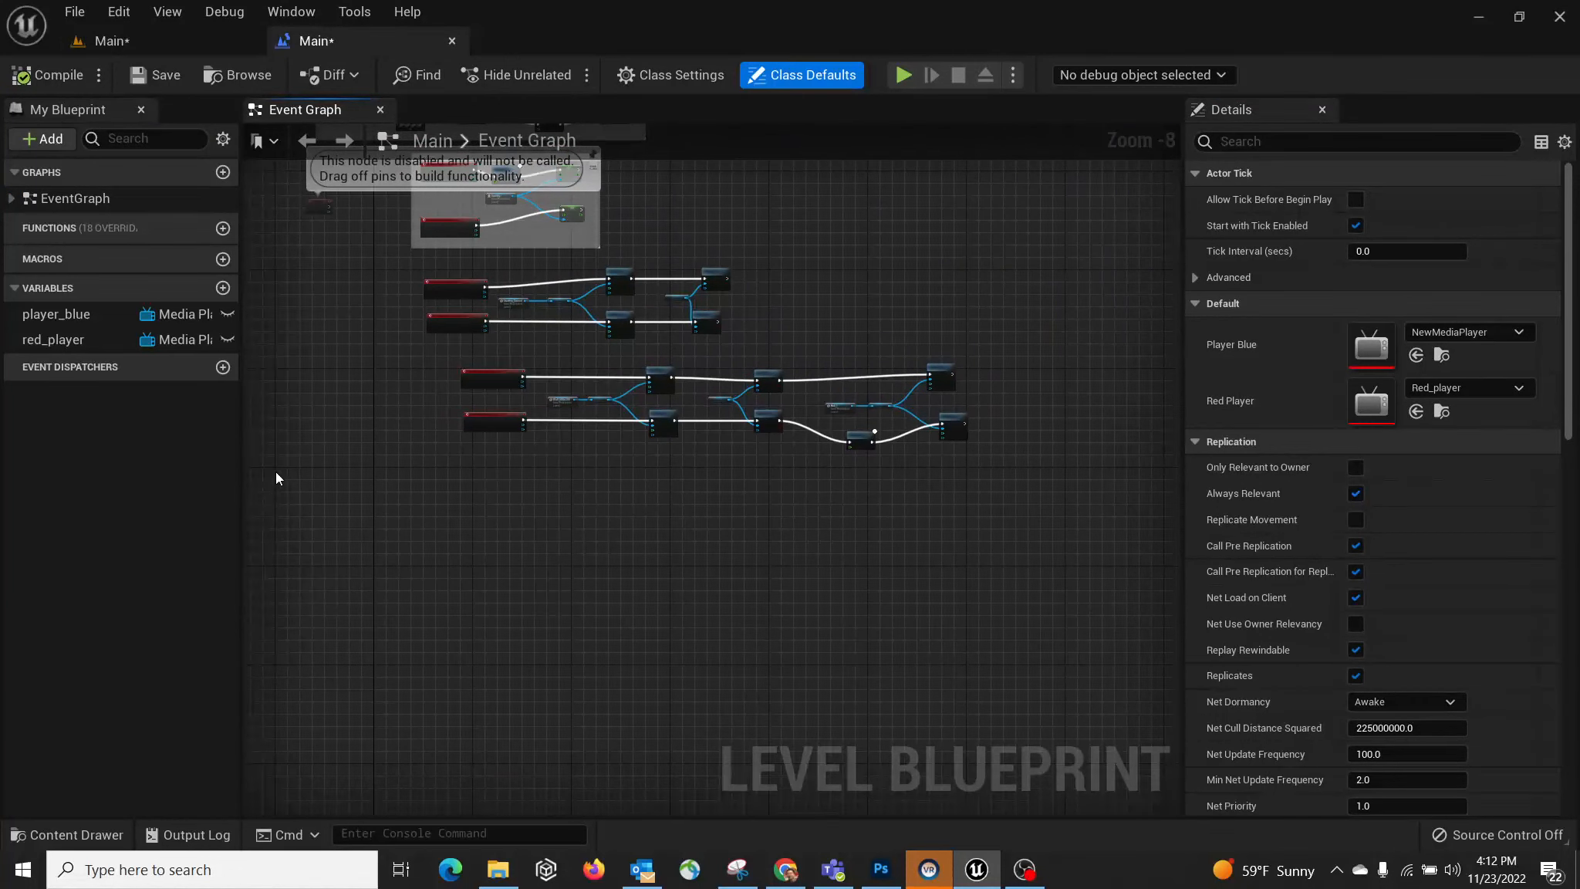
{"action": "right_click_drag", "start_coordinate": [276, 472], "coordinate": [414, 471]}
{"action": "scroll", "coordinate": [697, 535], "scroll_direction": "up", "scroll_amount": 6}
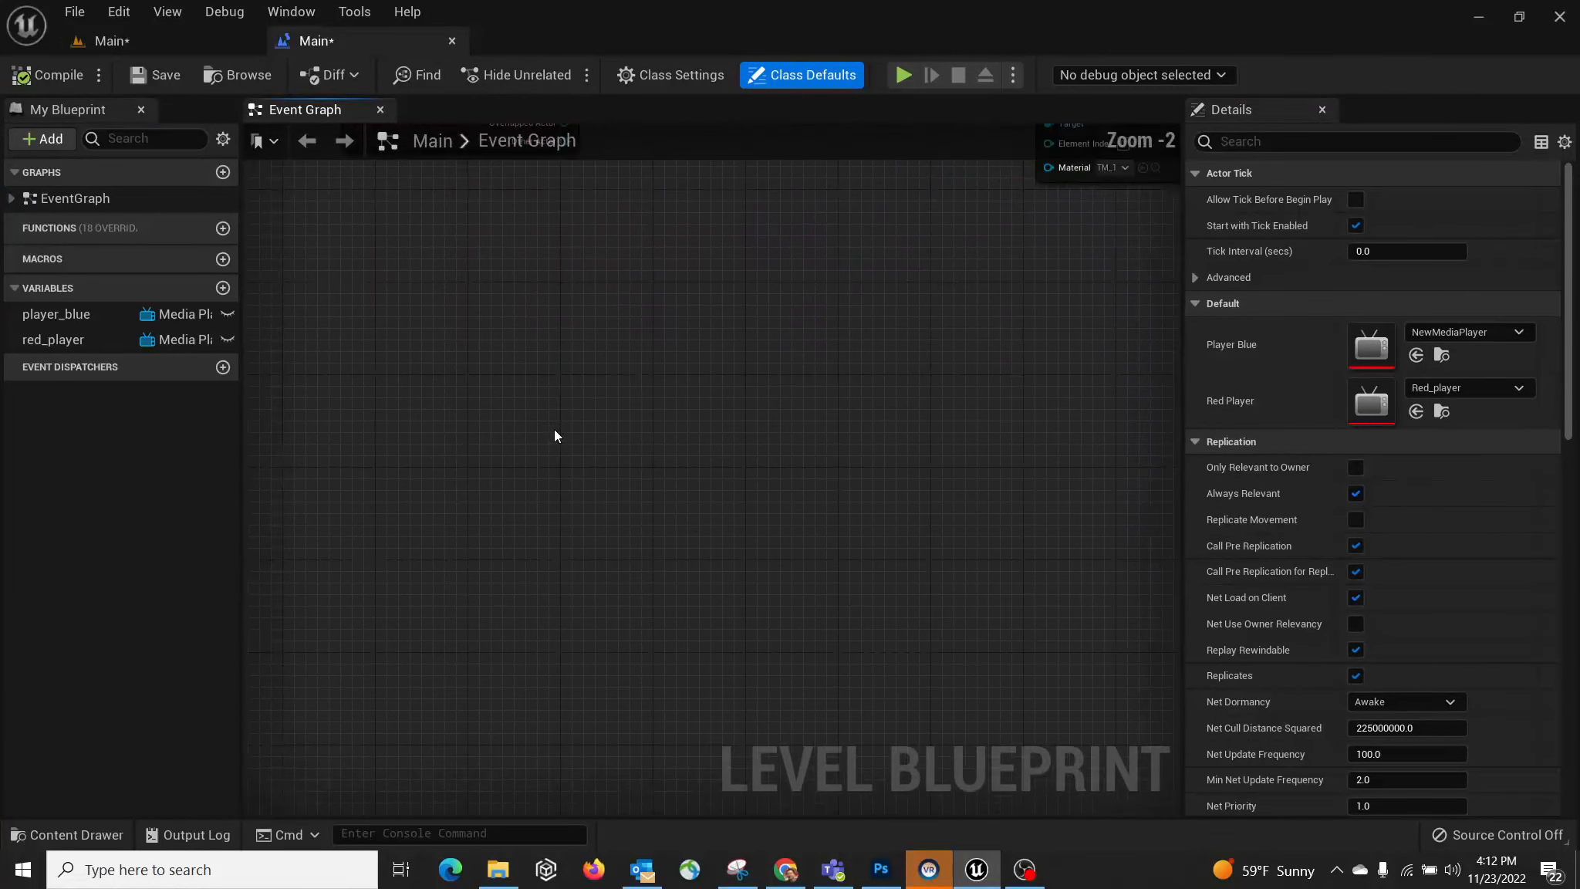
{"action": "right_click_drag", "start_coordinate": [454, 341], "coordinate": [520, 471]}
Step: Add an OnActorBeginOverlap event for the TriggerBox from its Collision events and position it
{"action": "right_click", "coordinate": [479, 376]}
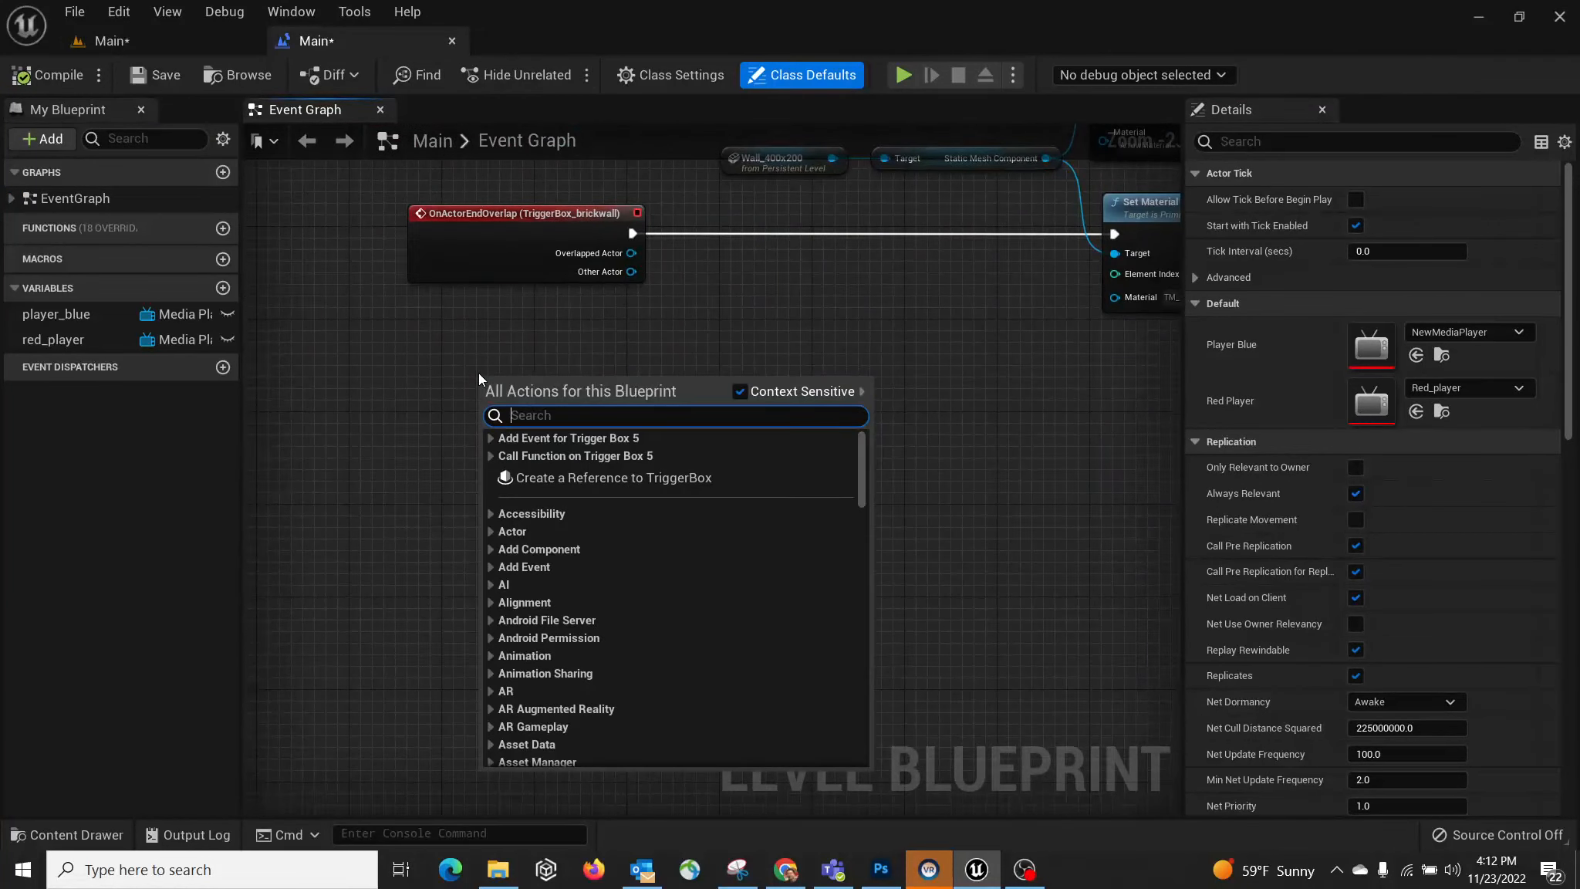
{"action": "left_click", "coordinate": [488, 439]}
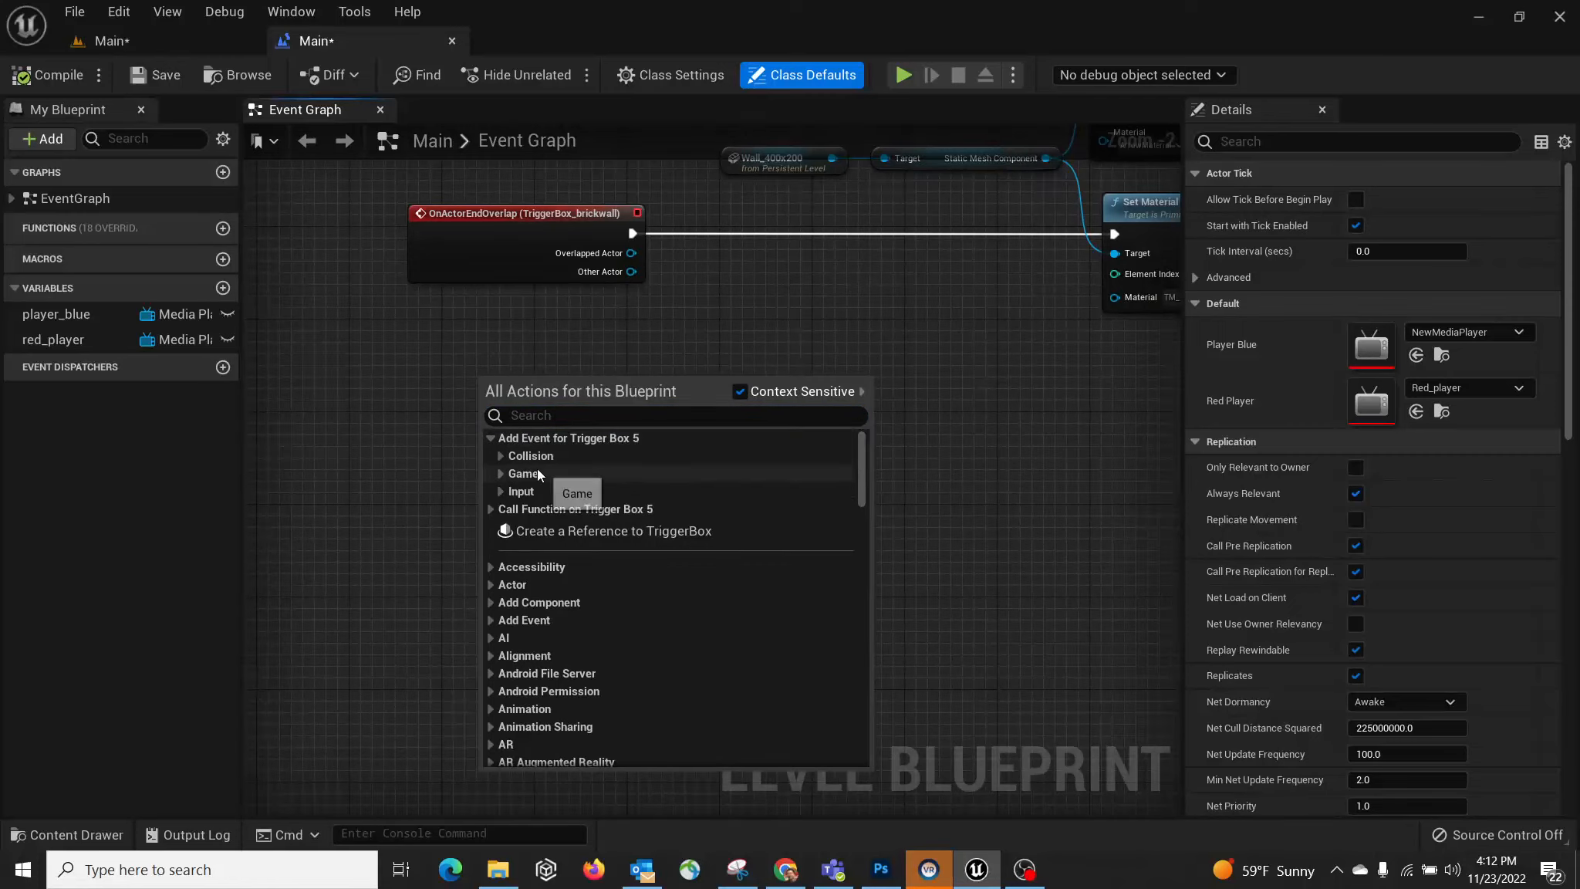
{"action": "left_click", "coordinate": [500, 456]}
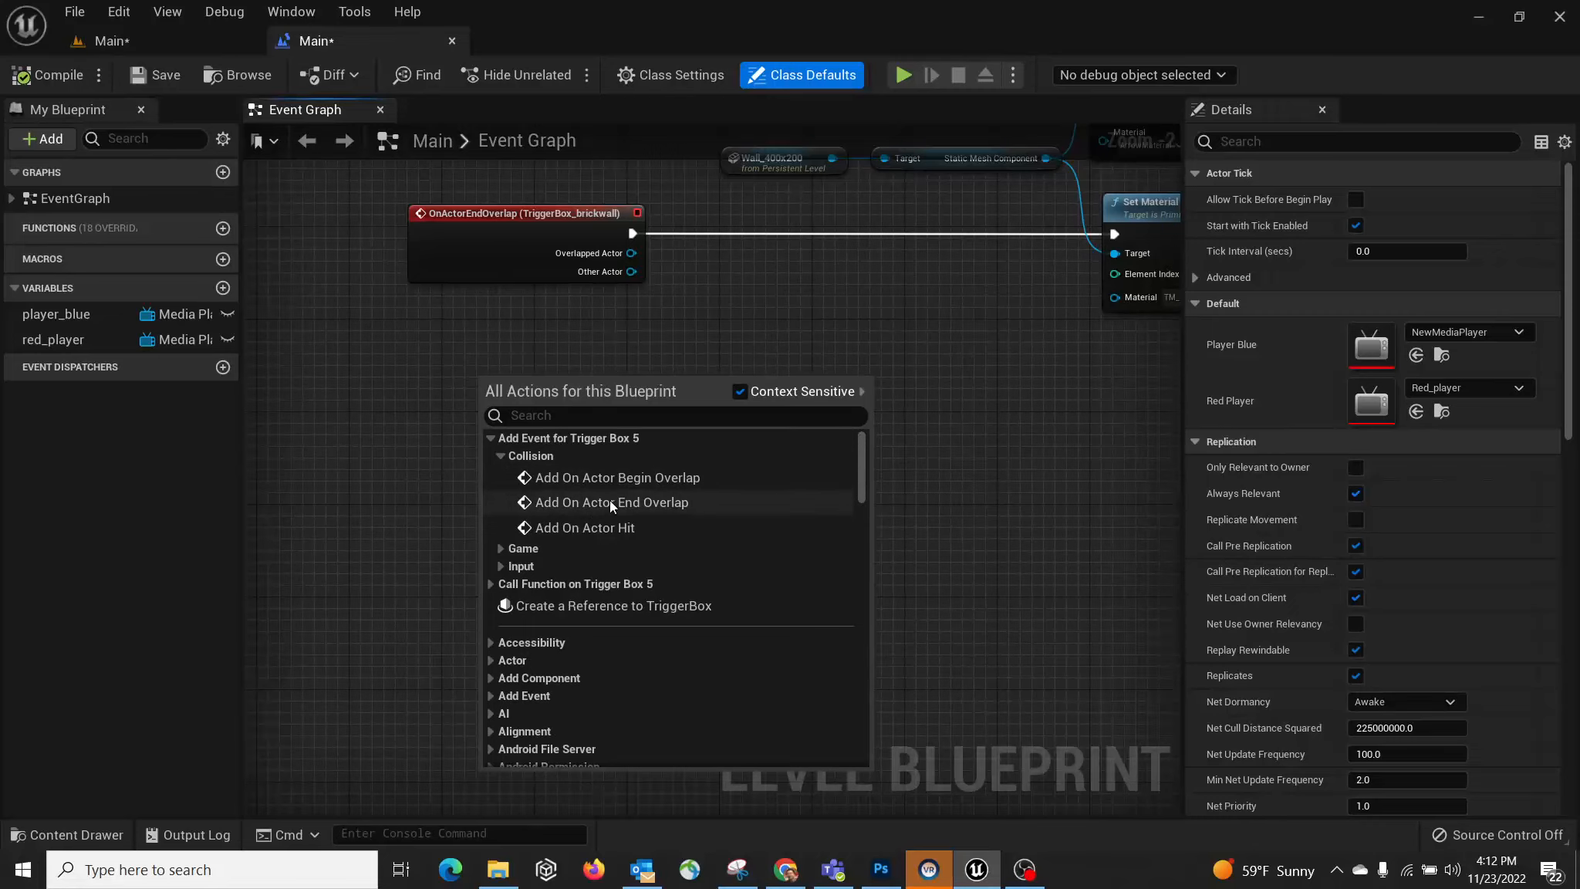
{"action": "left_click", "coordinate": [662, 486]}
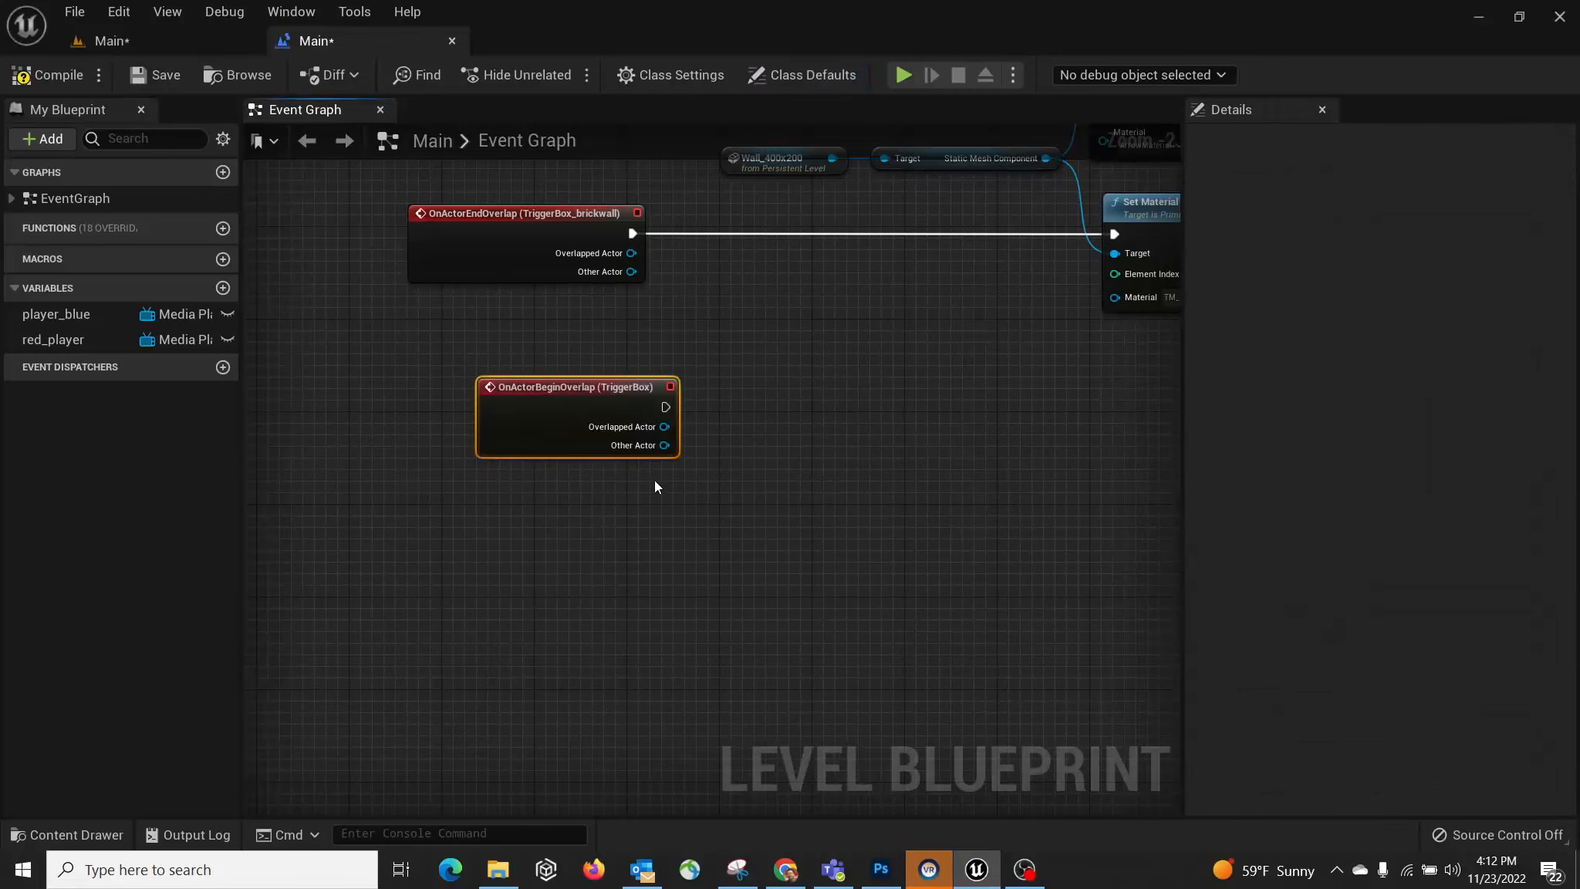
{"action": "scroll", "coordinate": [589, 416], "scroll_direction": "up", "scroll_amount": 2}
{"action": "left_click_drag", "start_coordinate": [635, 372], "coordinate": [585, 348]}
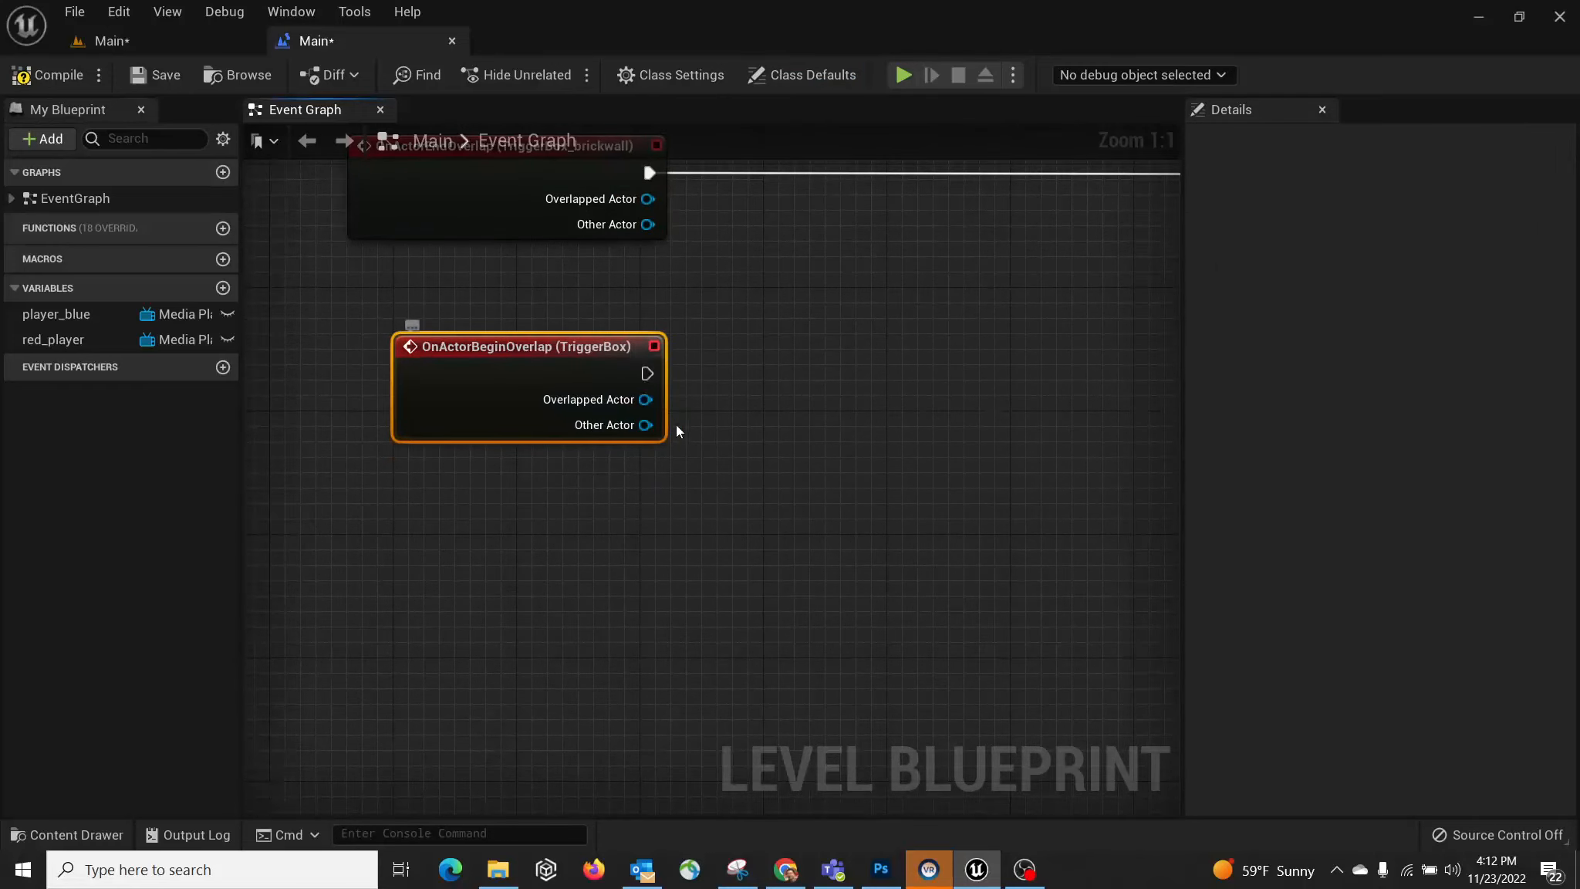
{"action": "right_click_drag", "start_coordinate": [825, 413], "coordinate": [778, 423]}
{"action": "left_click", "coordinate": [113, 34]}
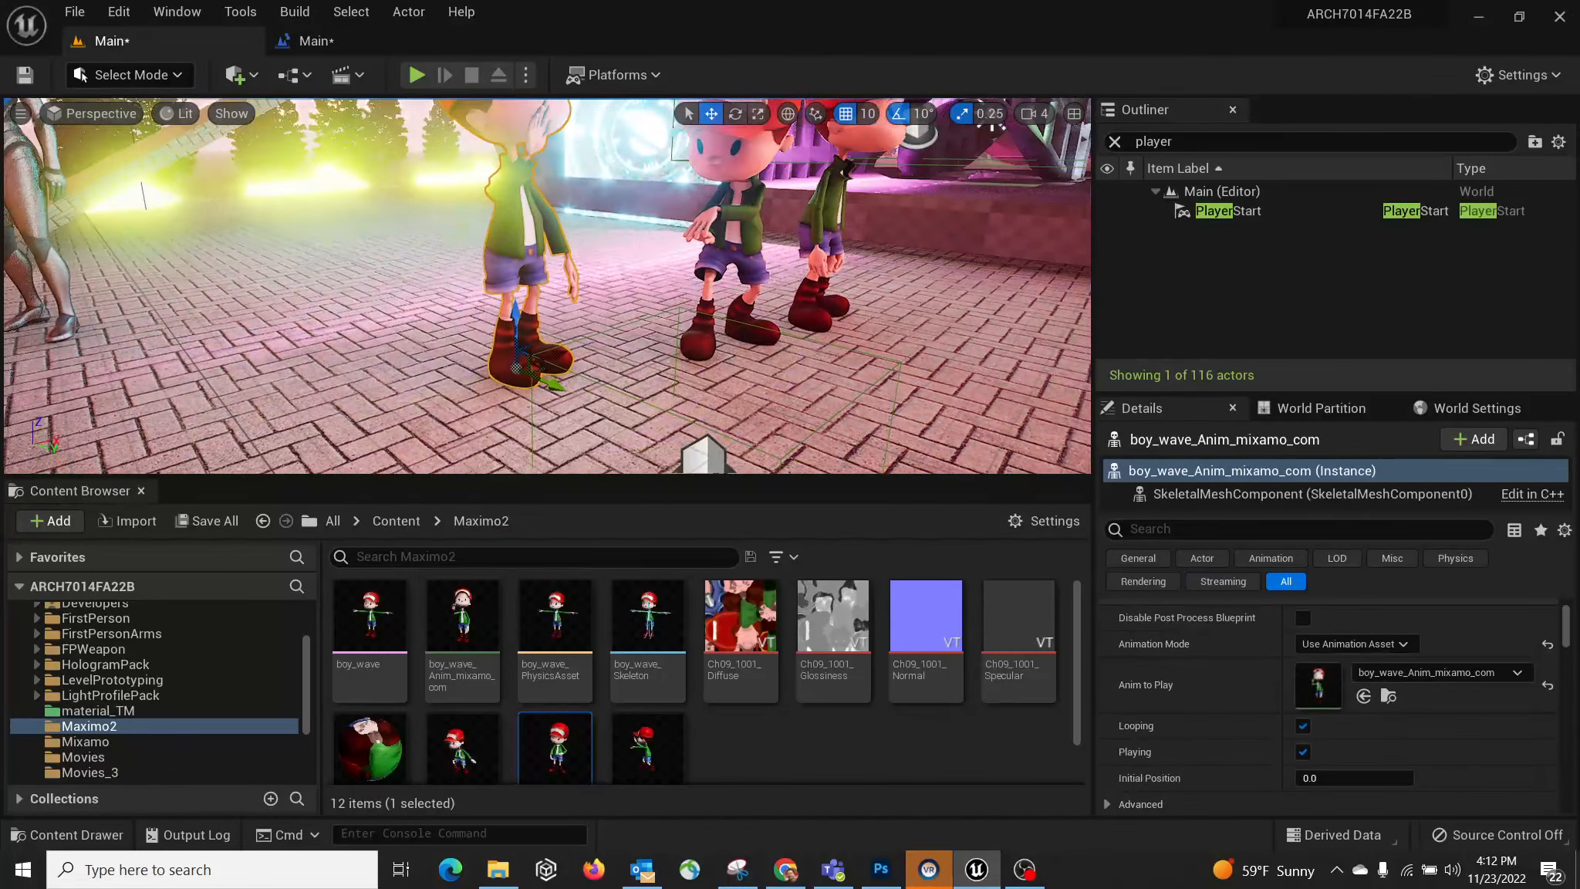
{"action": "left_click", "coordinate": [319, 47]}
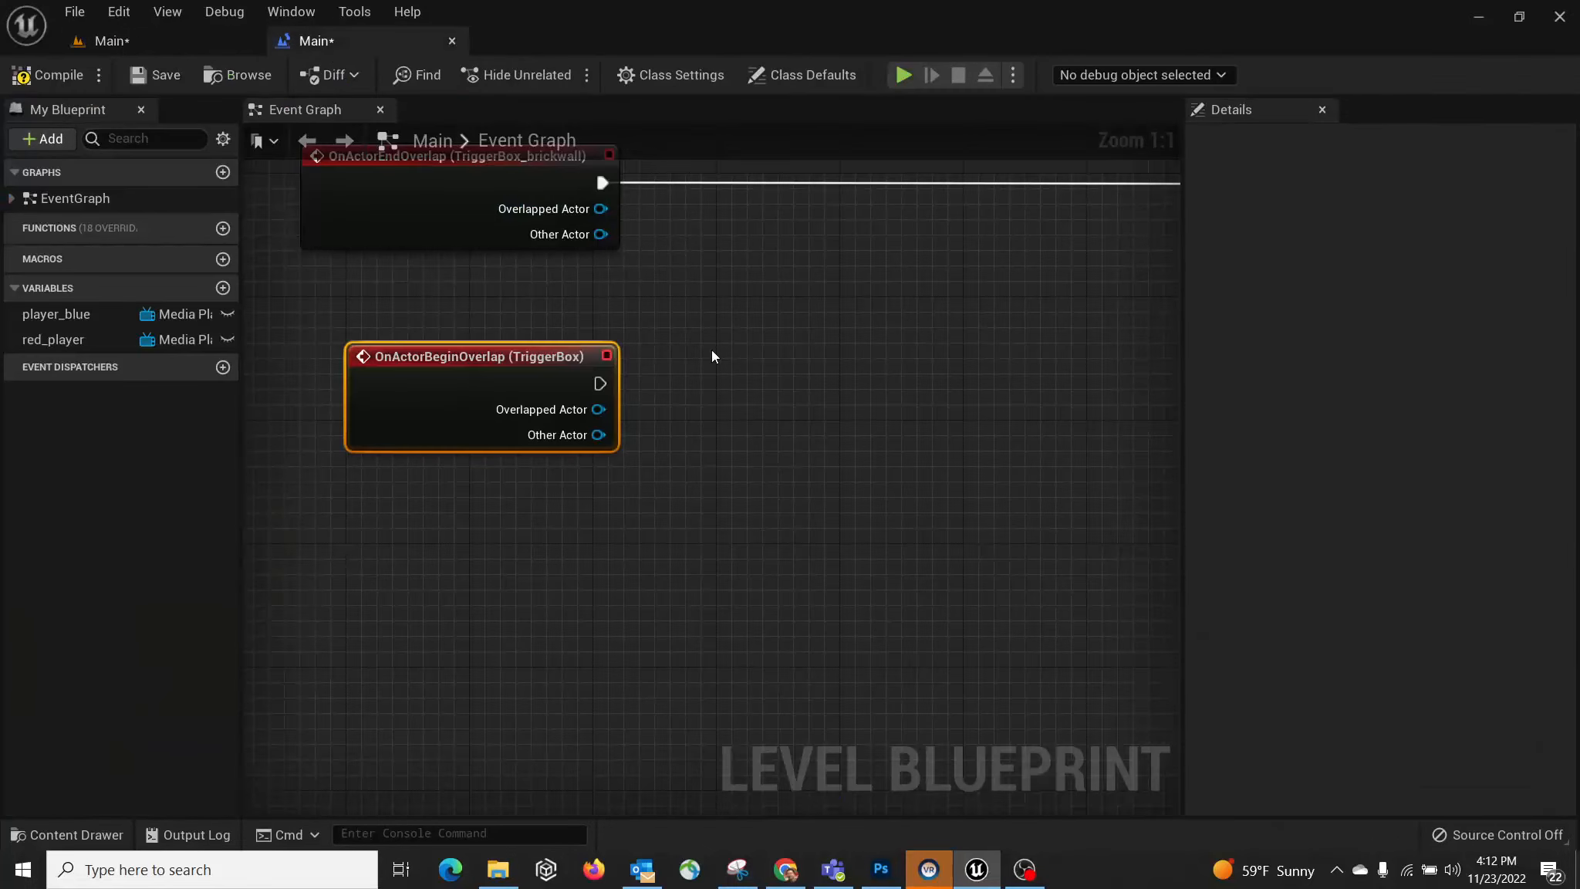
Step: Add a boy_wave_Anim_mixamo_com reference and a Play Animation node for its skeletal mesh
{"action": "right_click", "coordinate": [796, 433]}
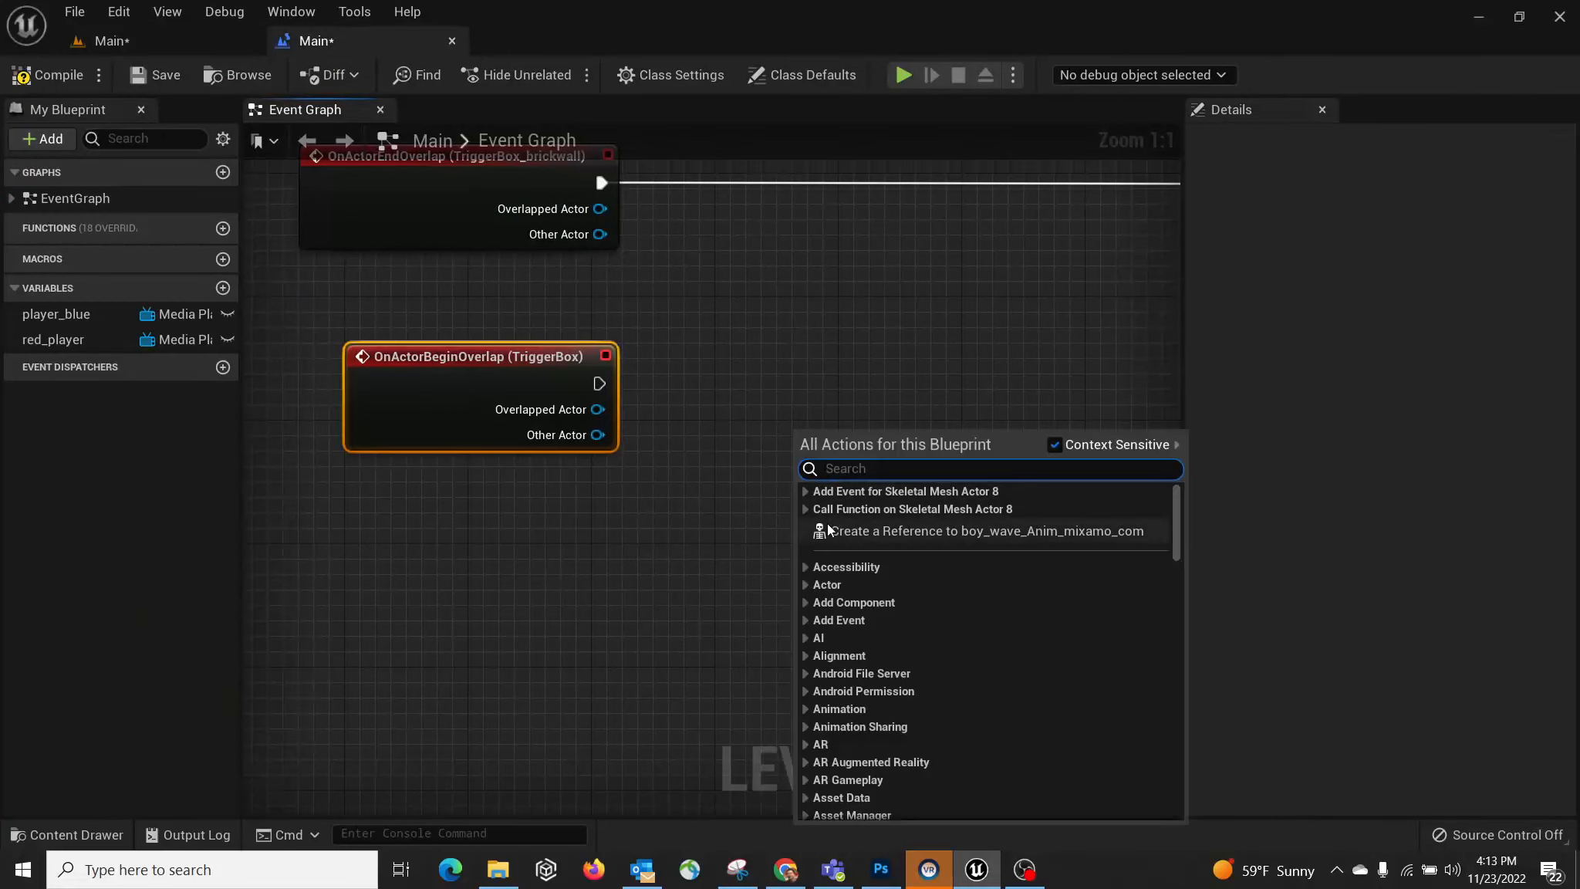
{"action": "left_click", "coordinate": [933, 532]}
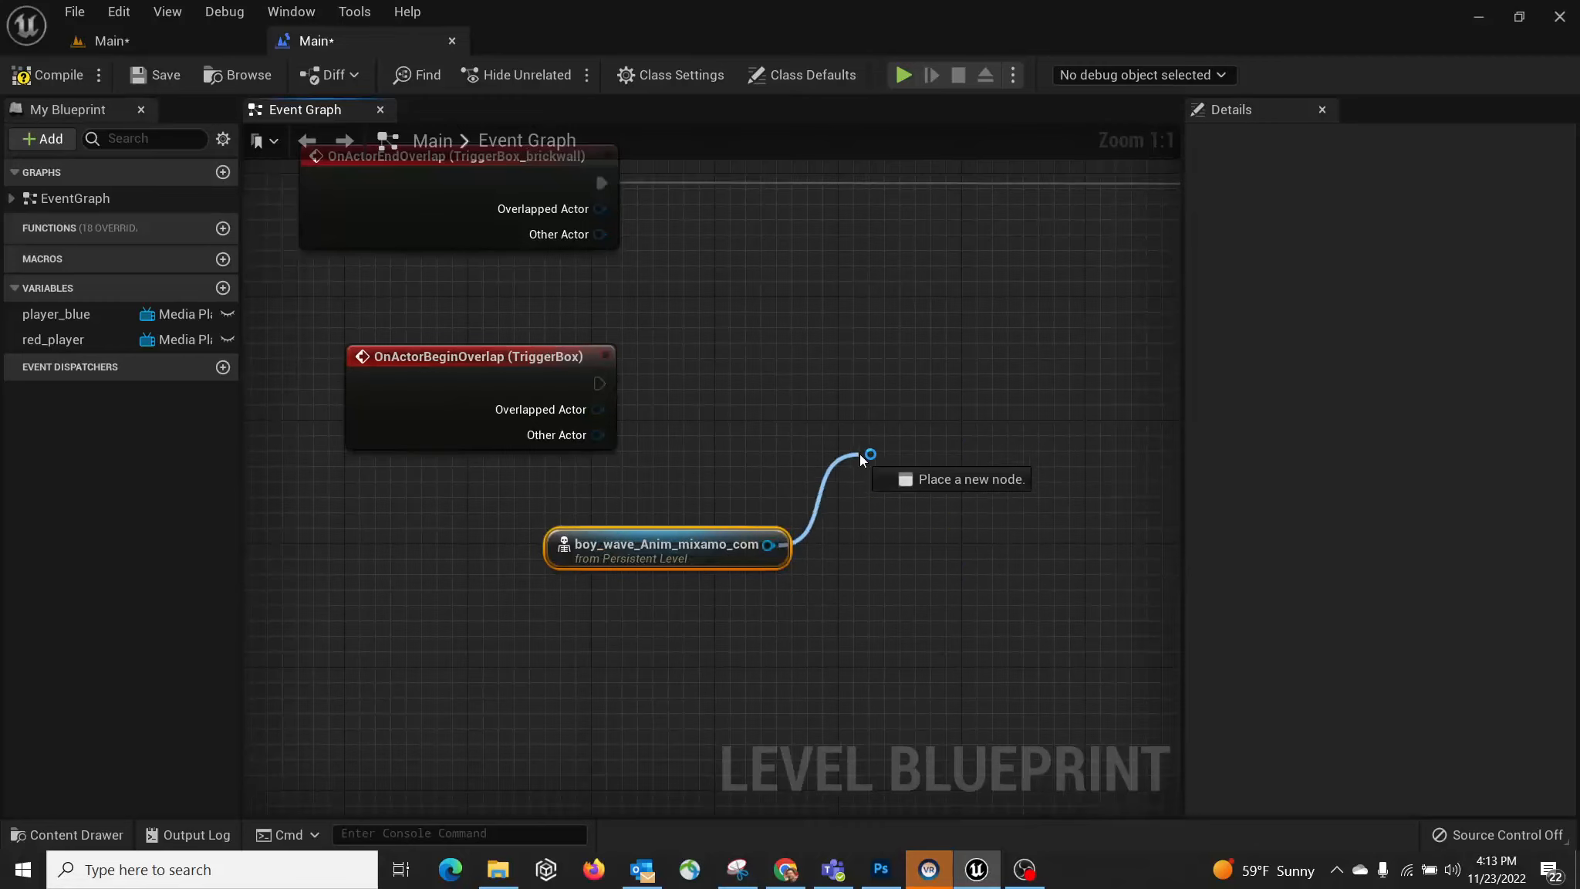
{"action": "left_click_drag", "start_coordinate": [860, 455], "coordinate": [885, 451]}
{"action": "type", "text": "animation"}
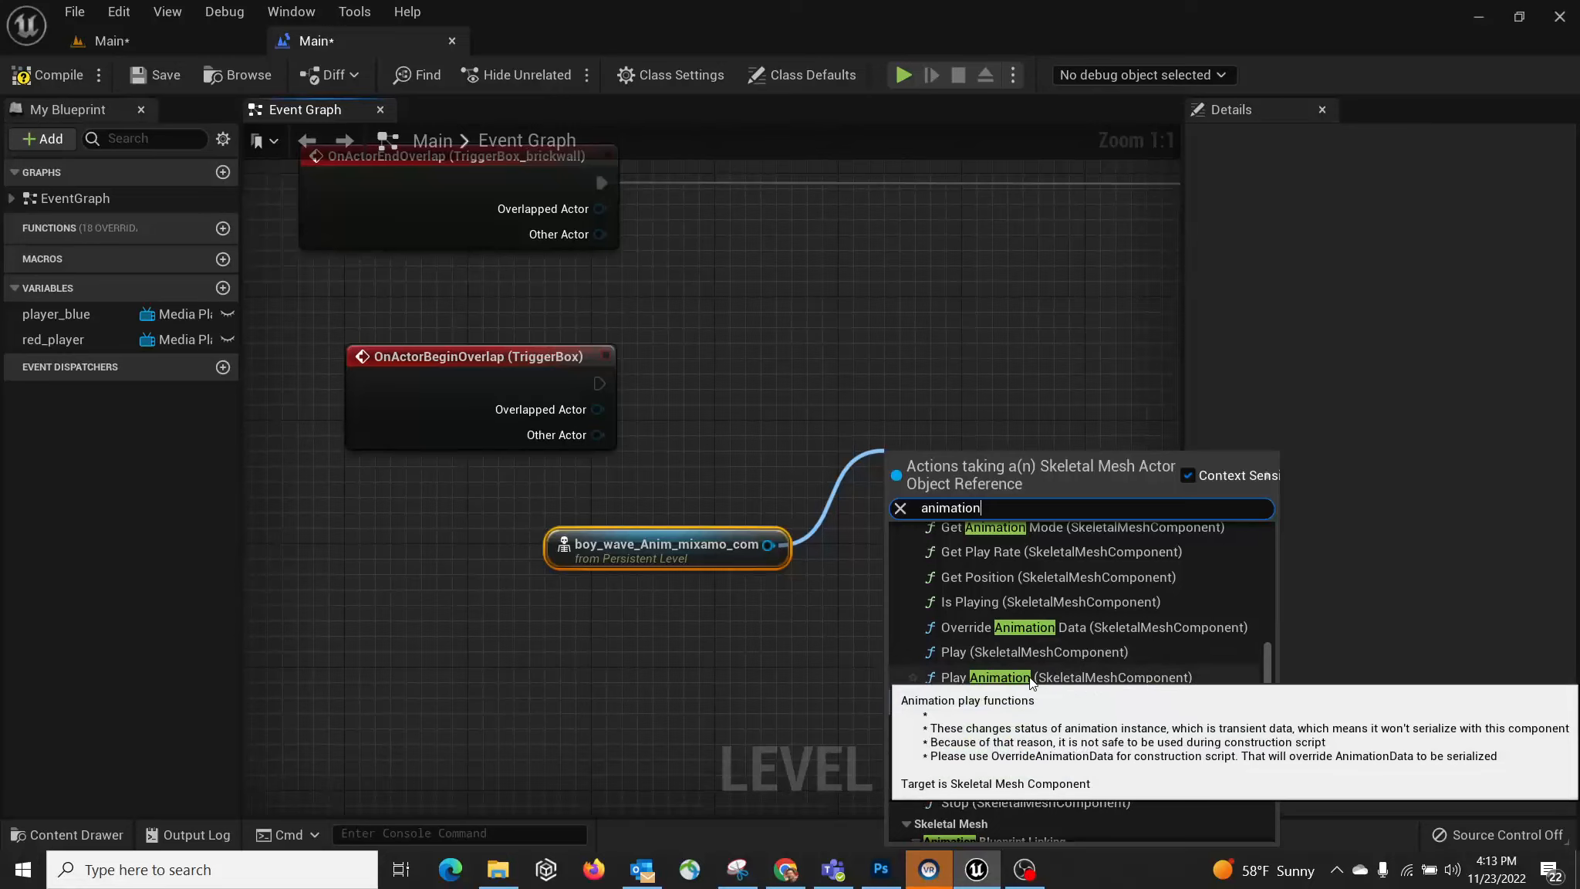
{"action": "left_click", "coordinate": [1104, 679]}
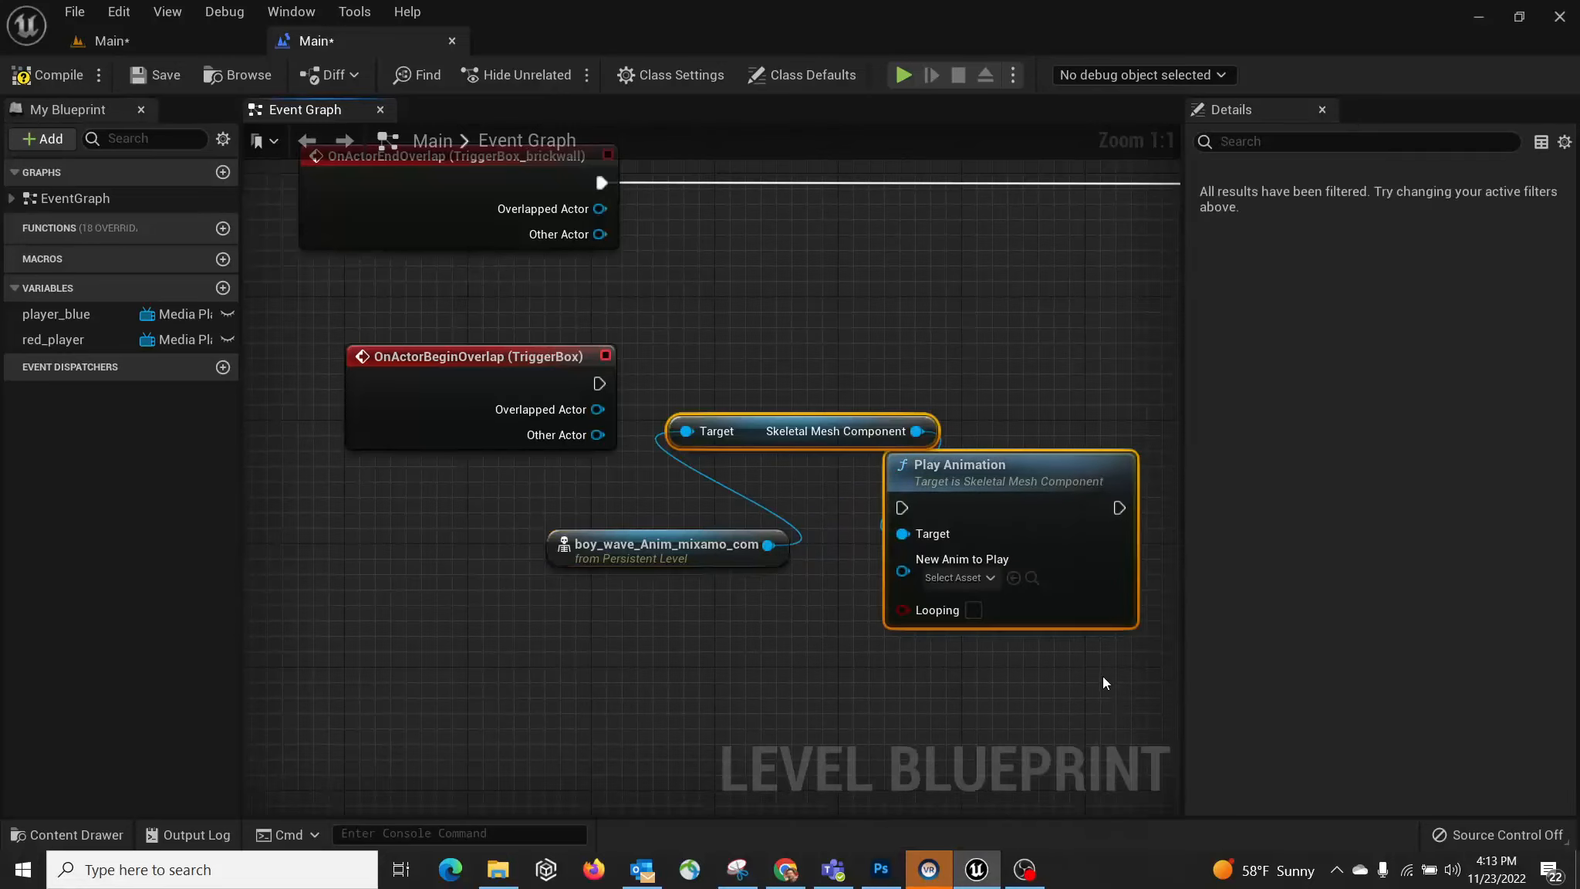
{"action": "right_click_drag", "start_coordinate": [971, 301], "coordinate": [947, 446]}
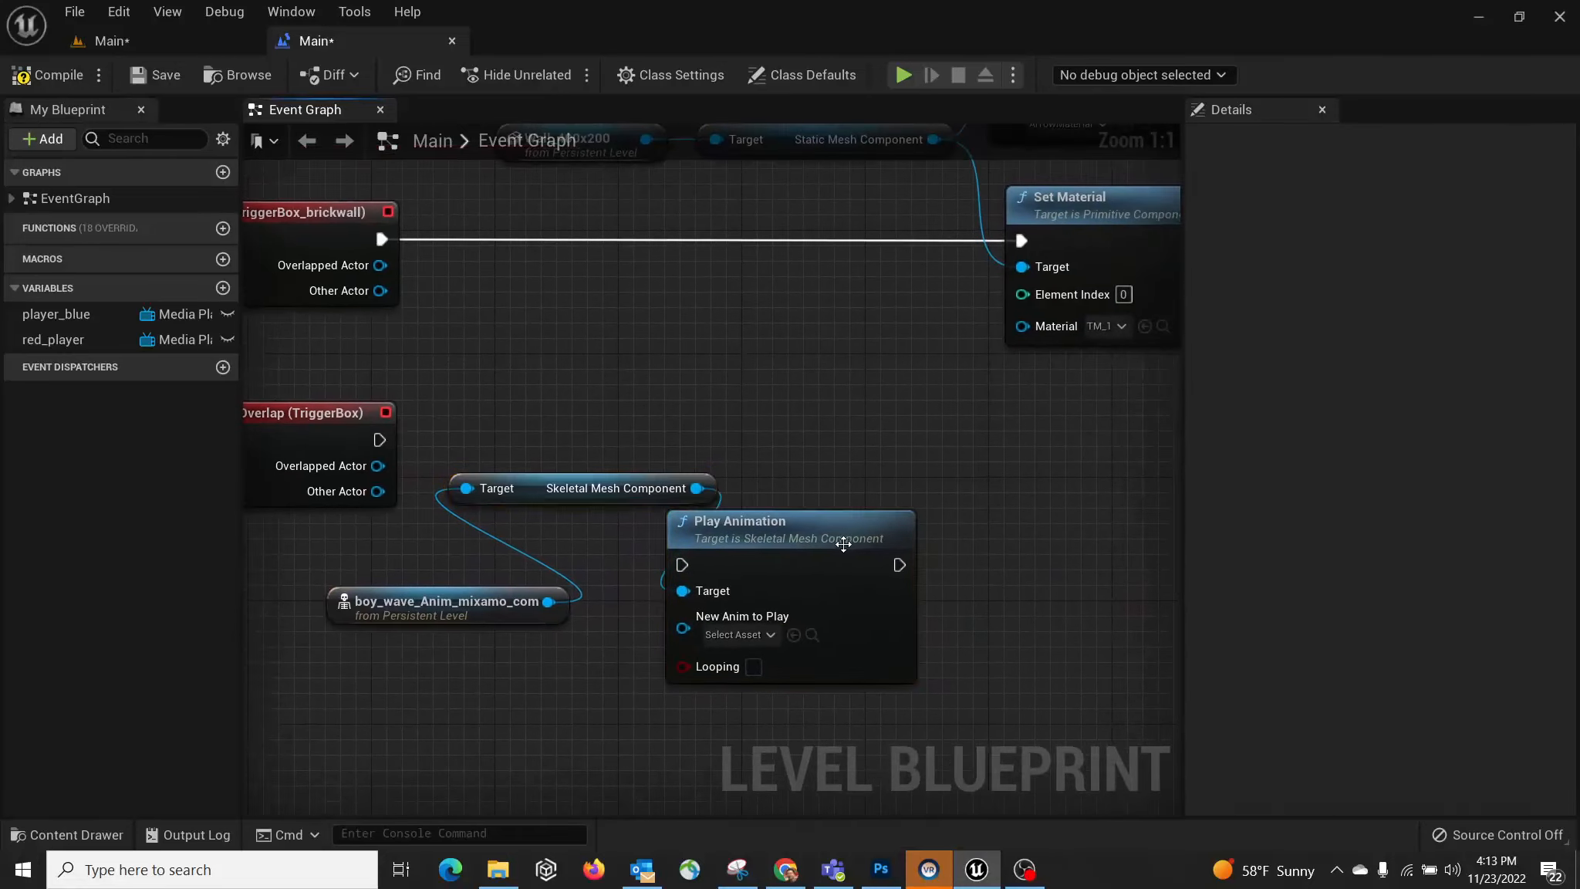
{"action": "left_click_drag", "start_coordinate": [843, 544], "coordinate": [1074, 529]}
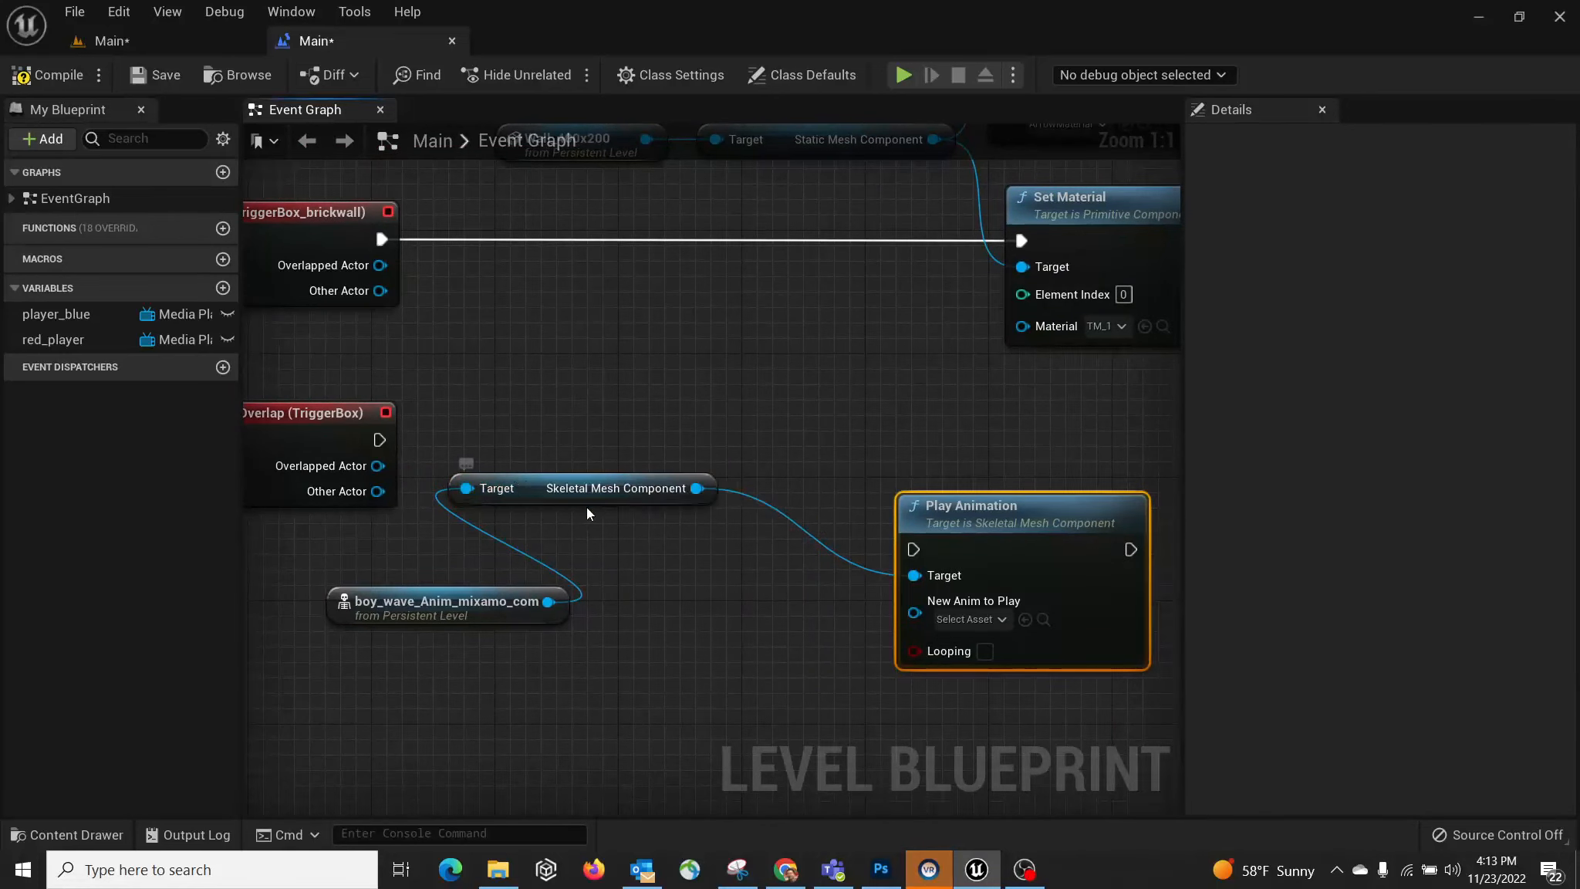
{"action": "left_click_drag", "start_coordinate": [586, 508], "coordinate": [712, 576]}
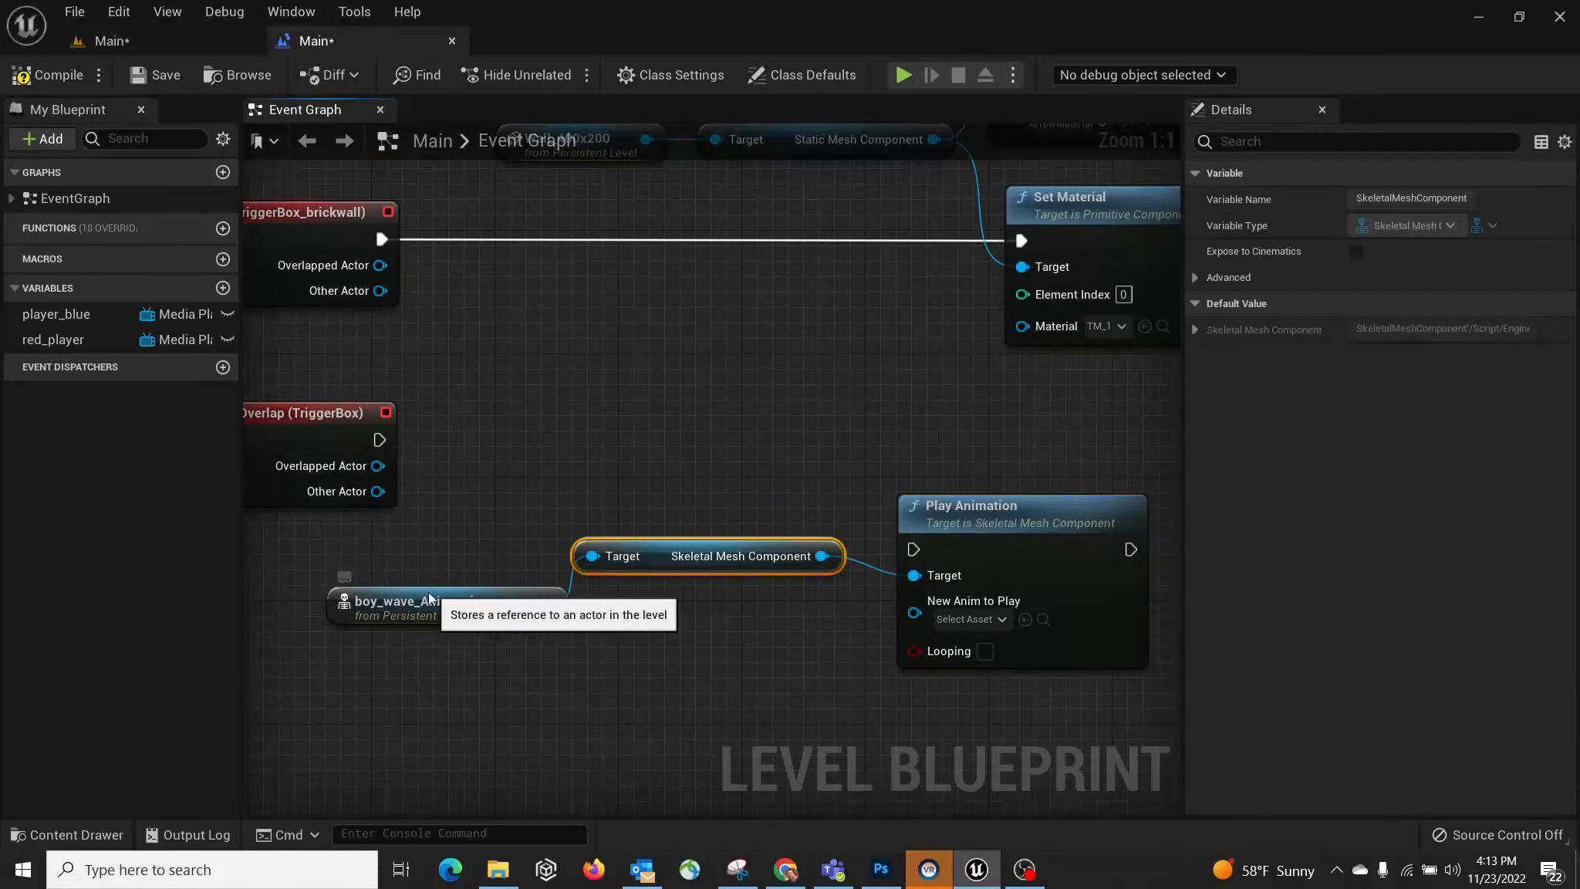
{"action": "left_click_drag", "start_coordinate": [430, 599], "coordinate": [383, 614]}
Step: Set Play Animation to the dancing animation, wire OnActorBeginOverlap to it, and compile
{"action": "left_click", "coordinate": [974, 620]}
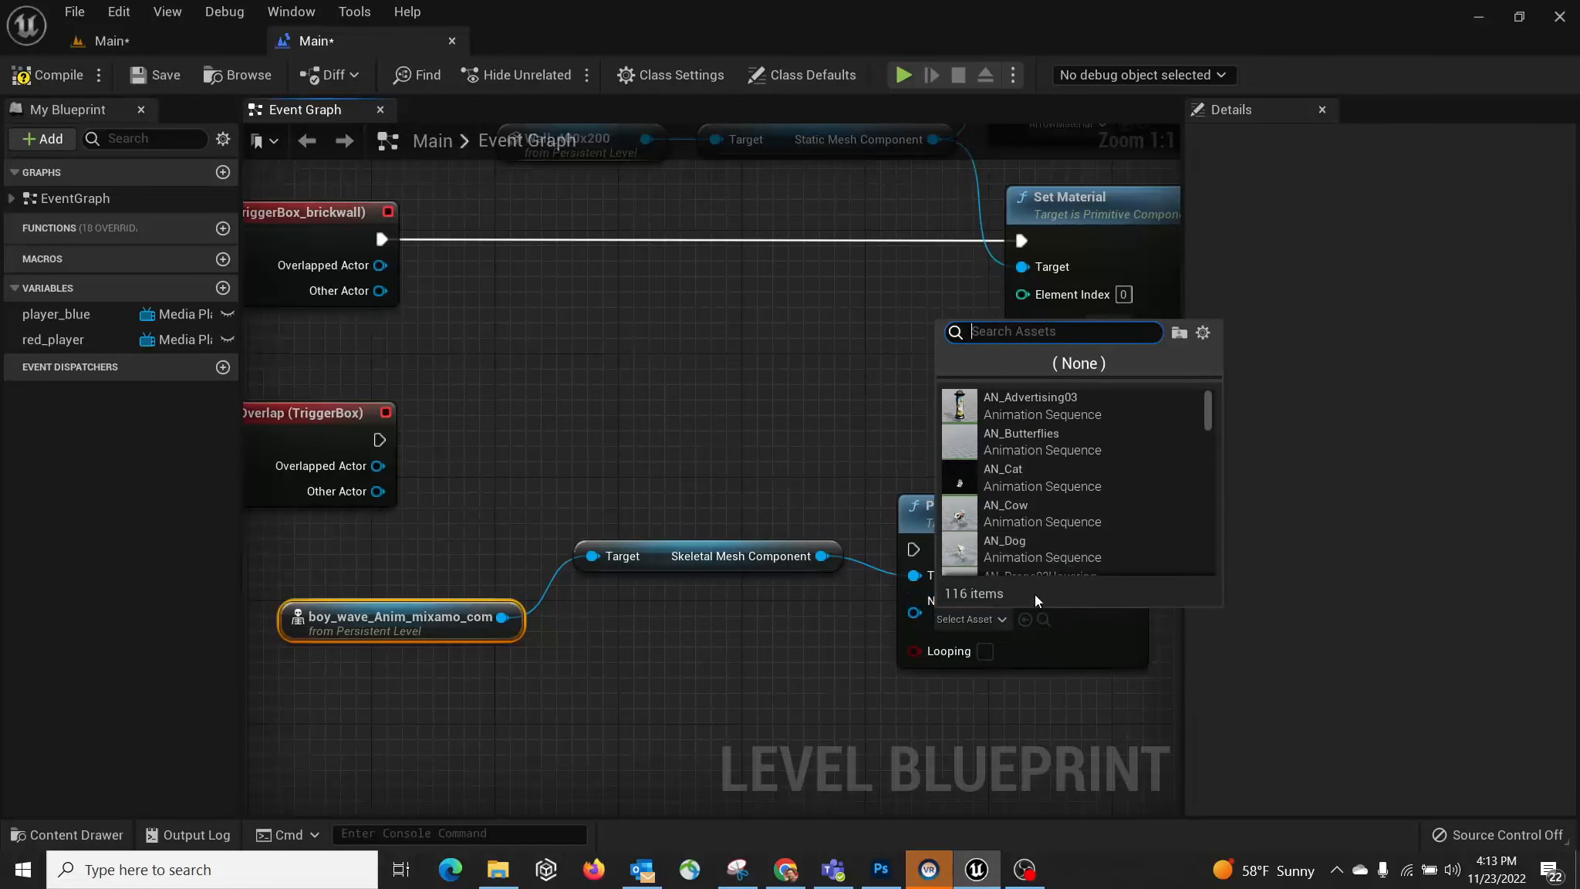
{"action": "type", "text": "danc"}
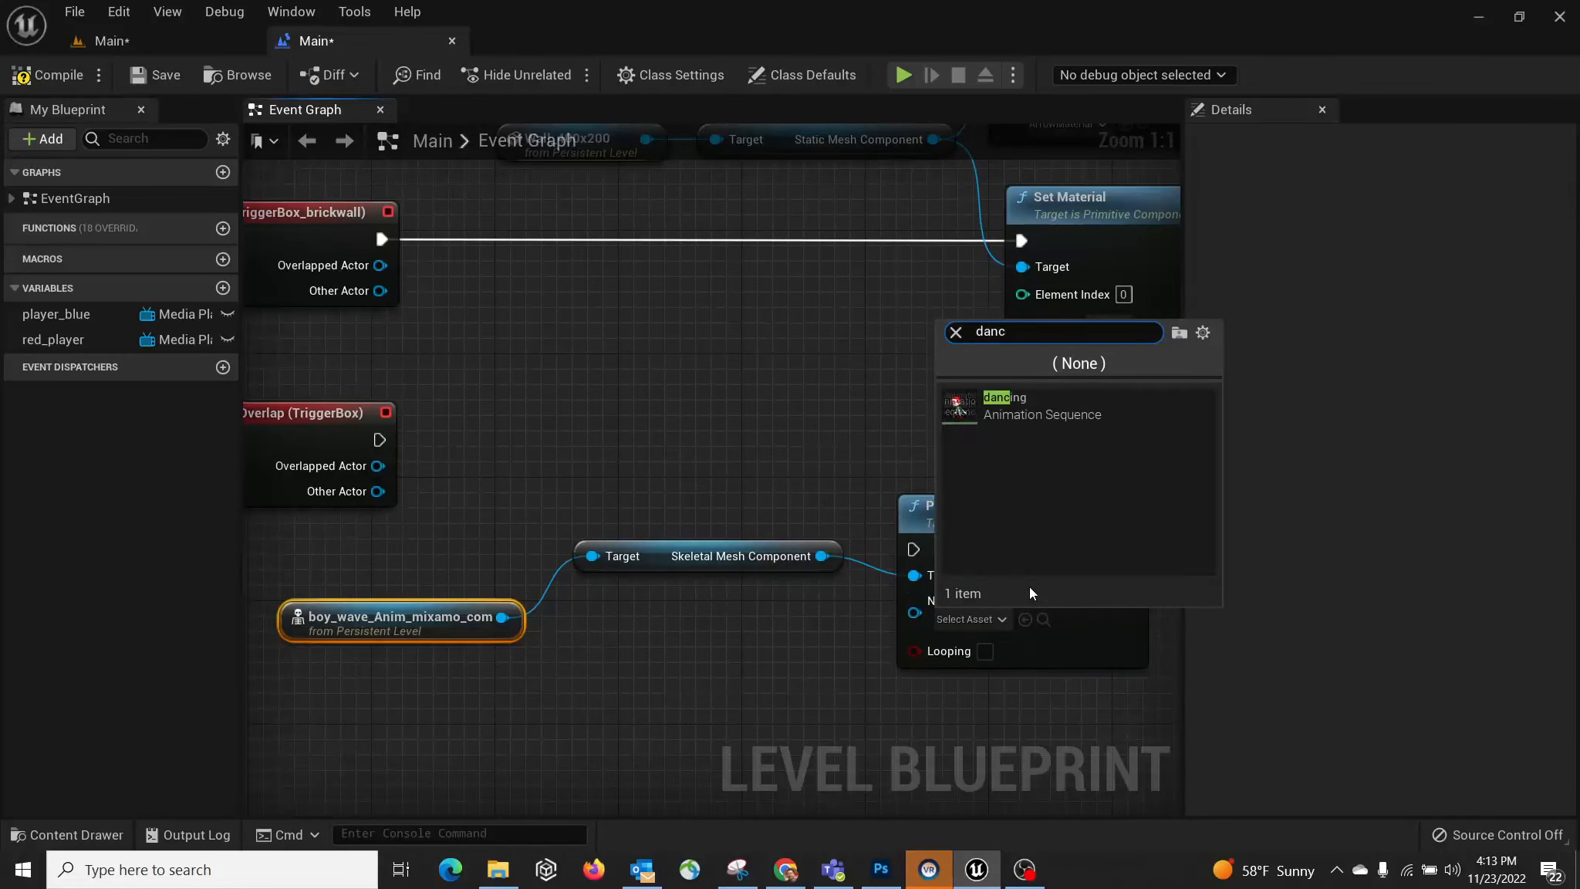
{"action": "left_click", "coordinate": [1034, 407]}
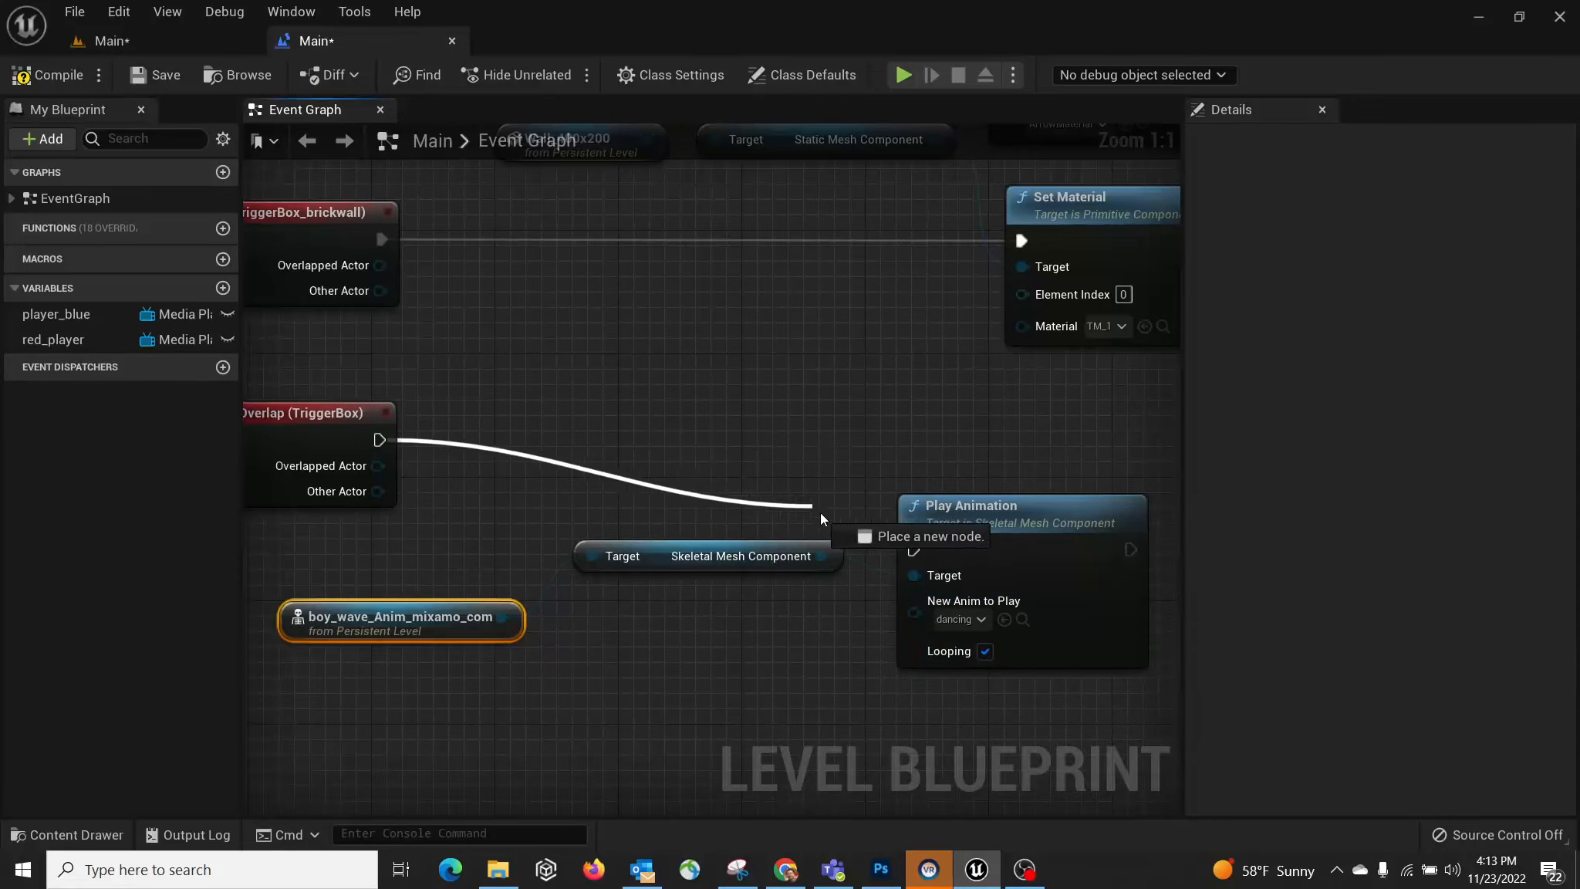
{"action": "left_click_drag", "start_coordinate": [910, 543], "coordinate": [911, 544]}
{"action": "left_click_drag", "start_coordinate": [984, 510], "coordinate": [968, 463]}
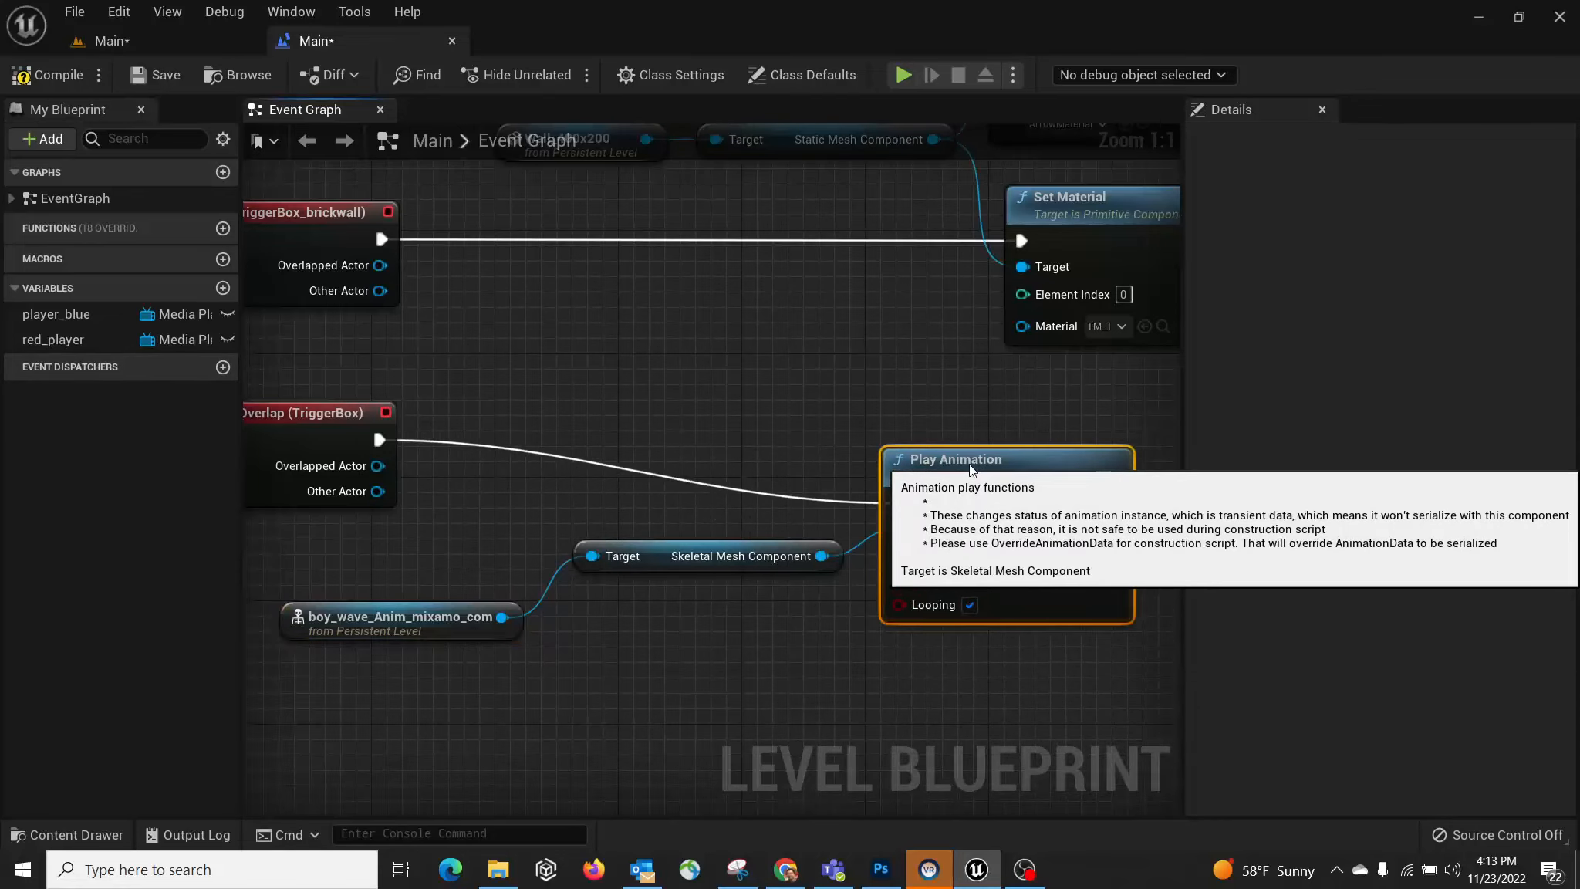
{"action": "right_click_drag", "start_coordinate": [614, 404], "coordinate": [717, 404]}
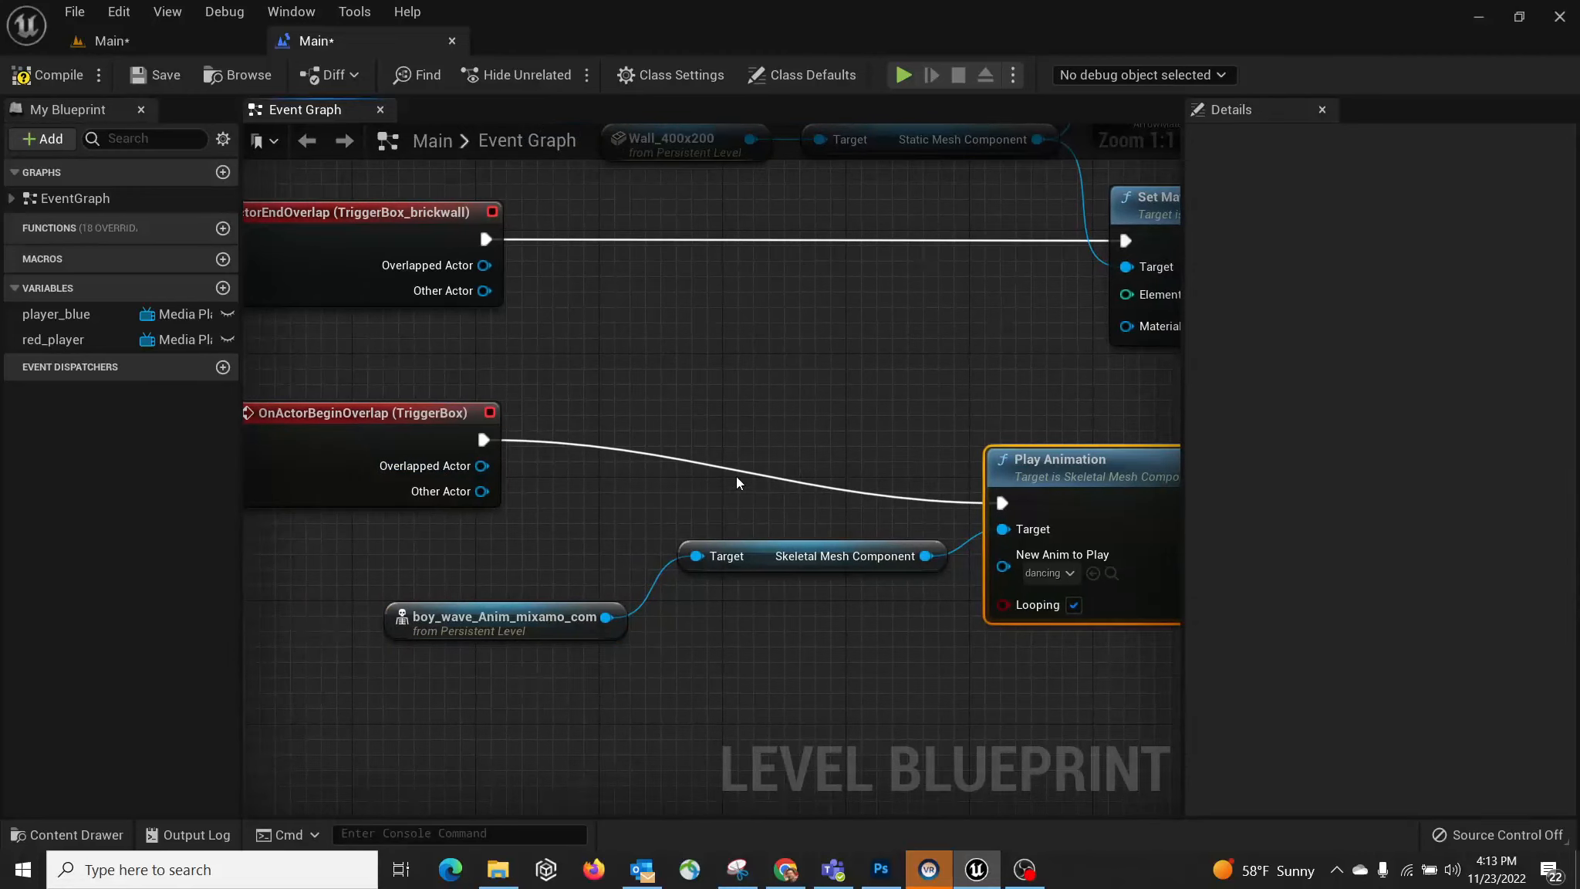
{"action": "left_click", "coordinate": [54, 77]}
{"action": "left_click", "coordinate": [130, 41]}
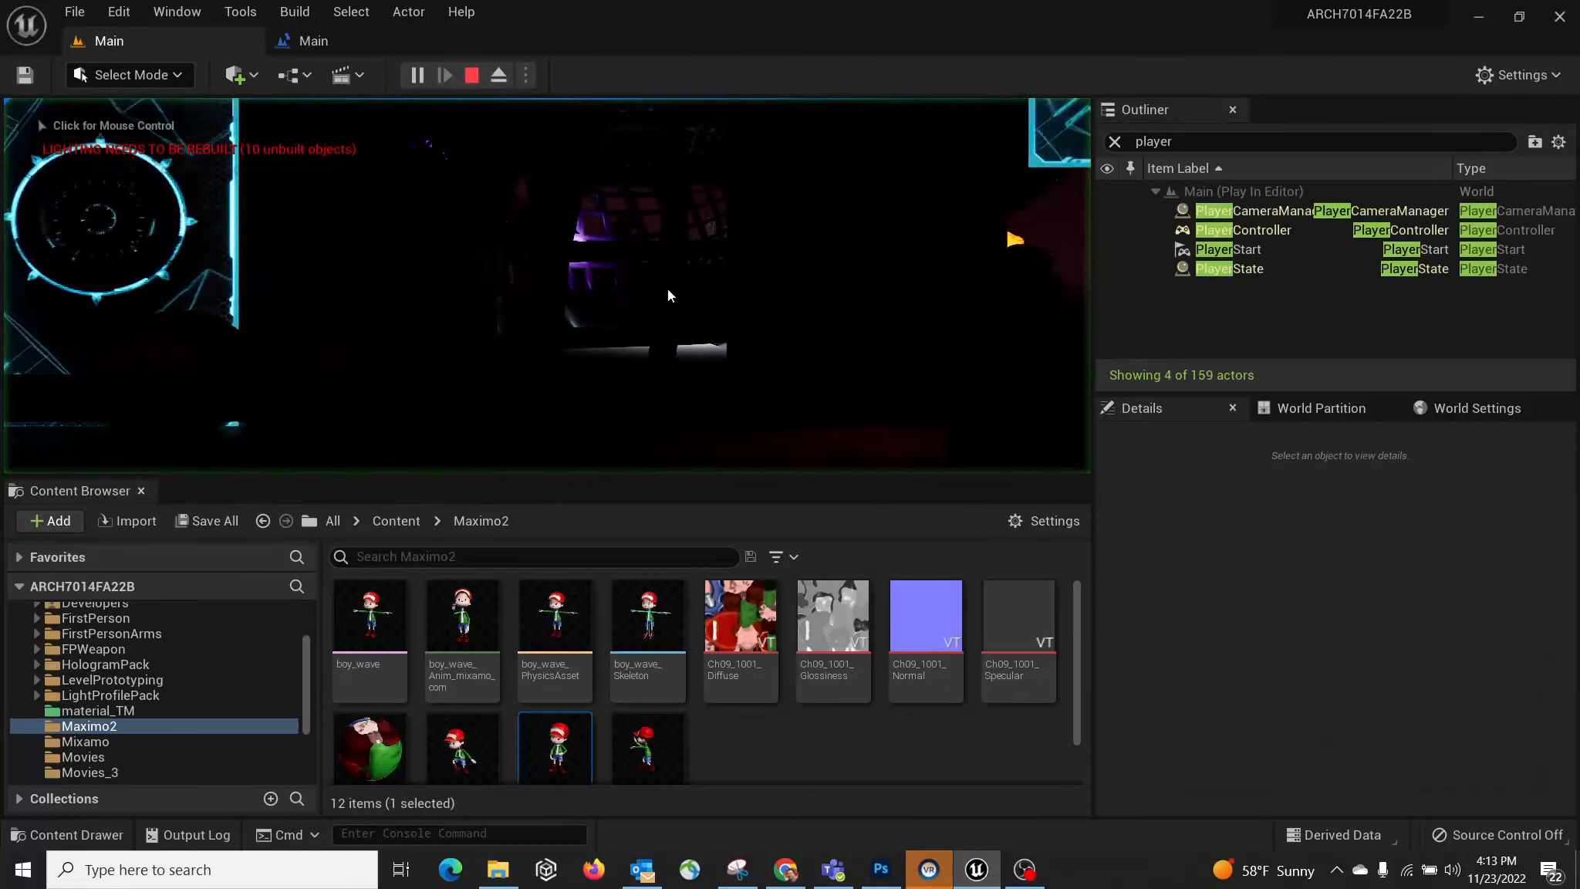
{"action": "left_click", "coordinate": [668, 288]}
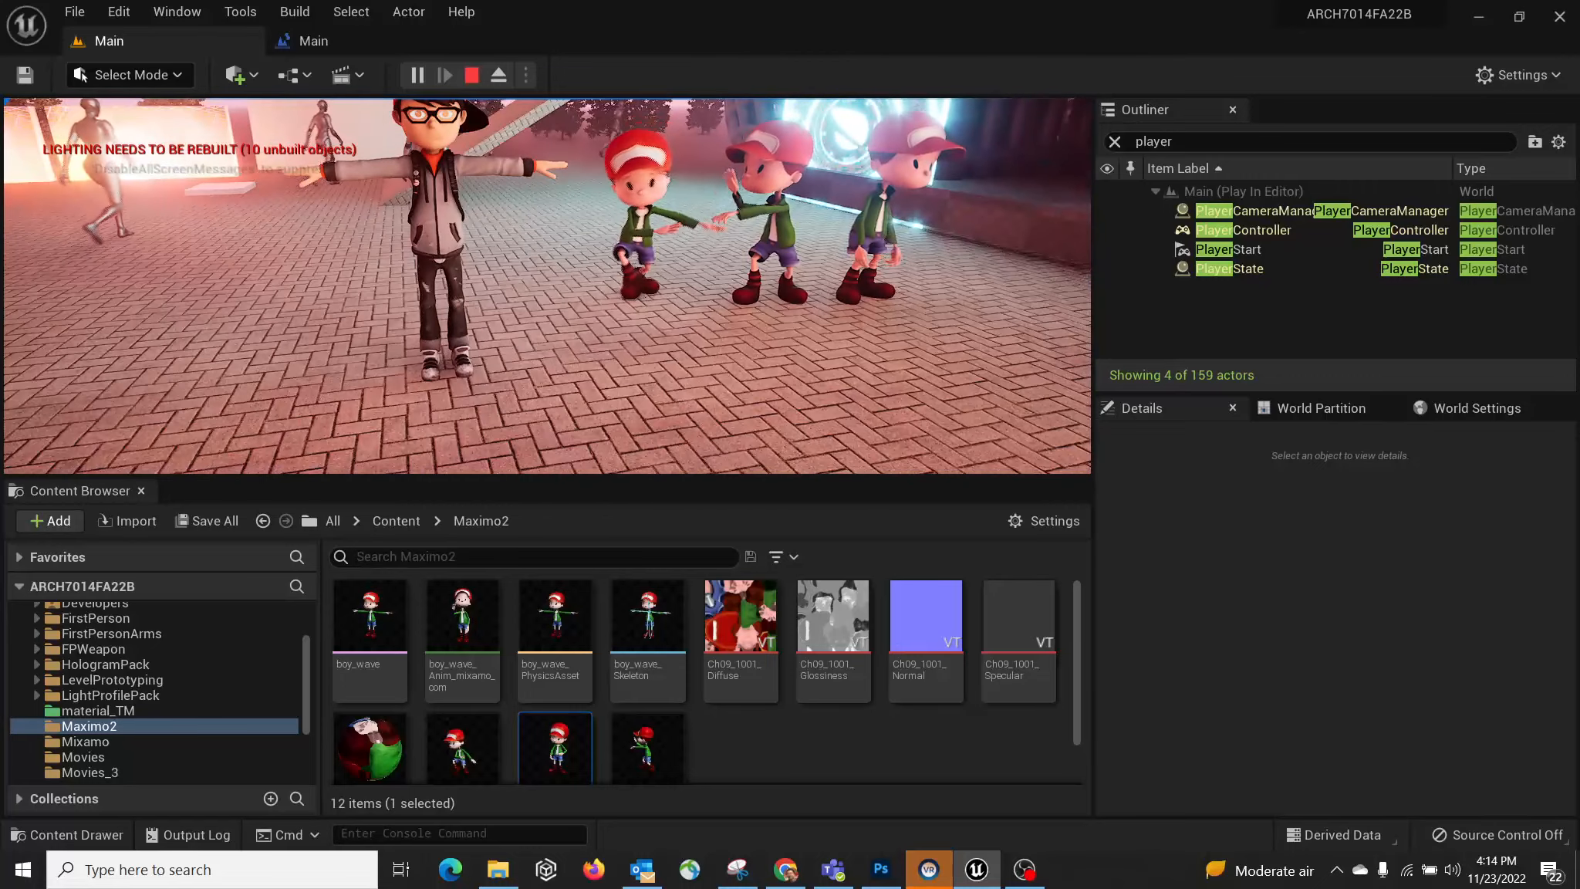
{"action": "key", "text": "Escape"}
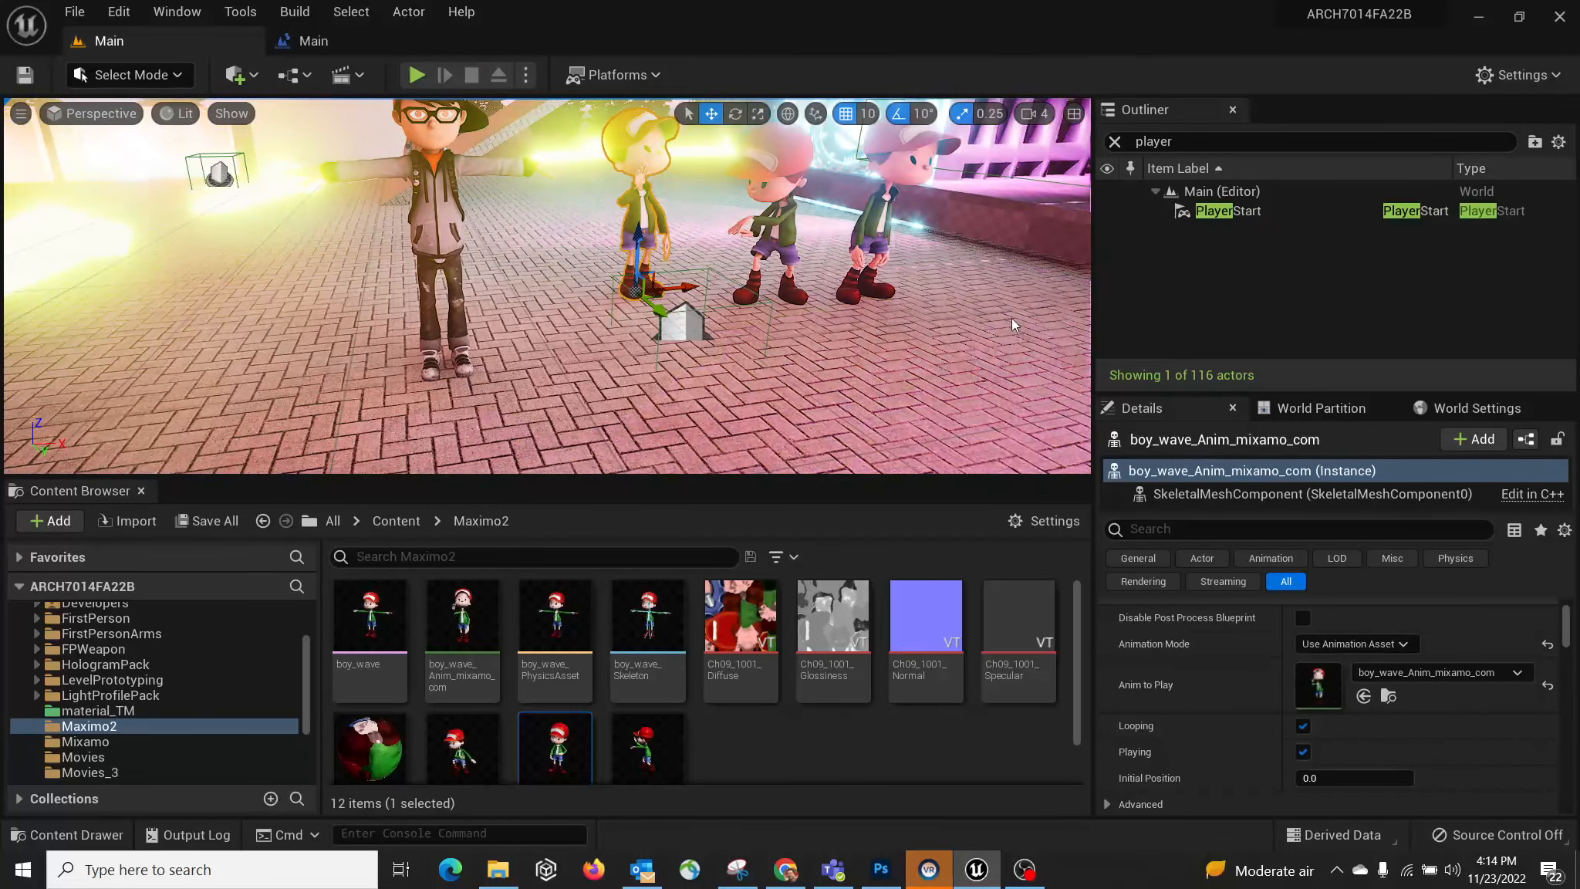
Step: Search the Outliner for 'trigger', select the TriggerBox, and return to the Level Blueprint graph
{"action": "left_click", "coordinate": [311, 43]}
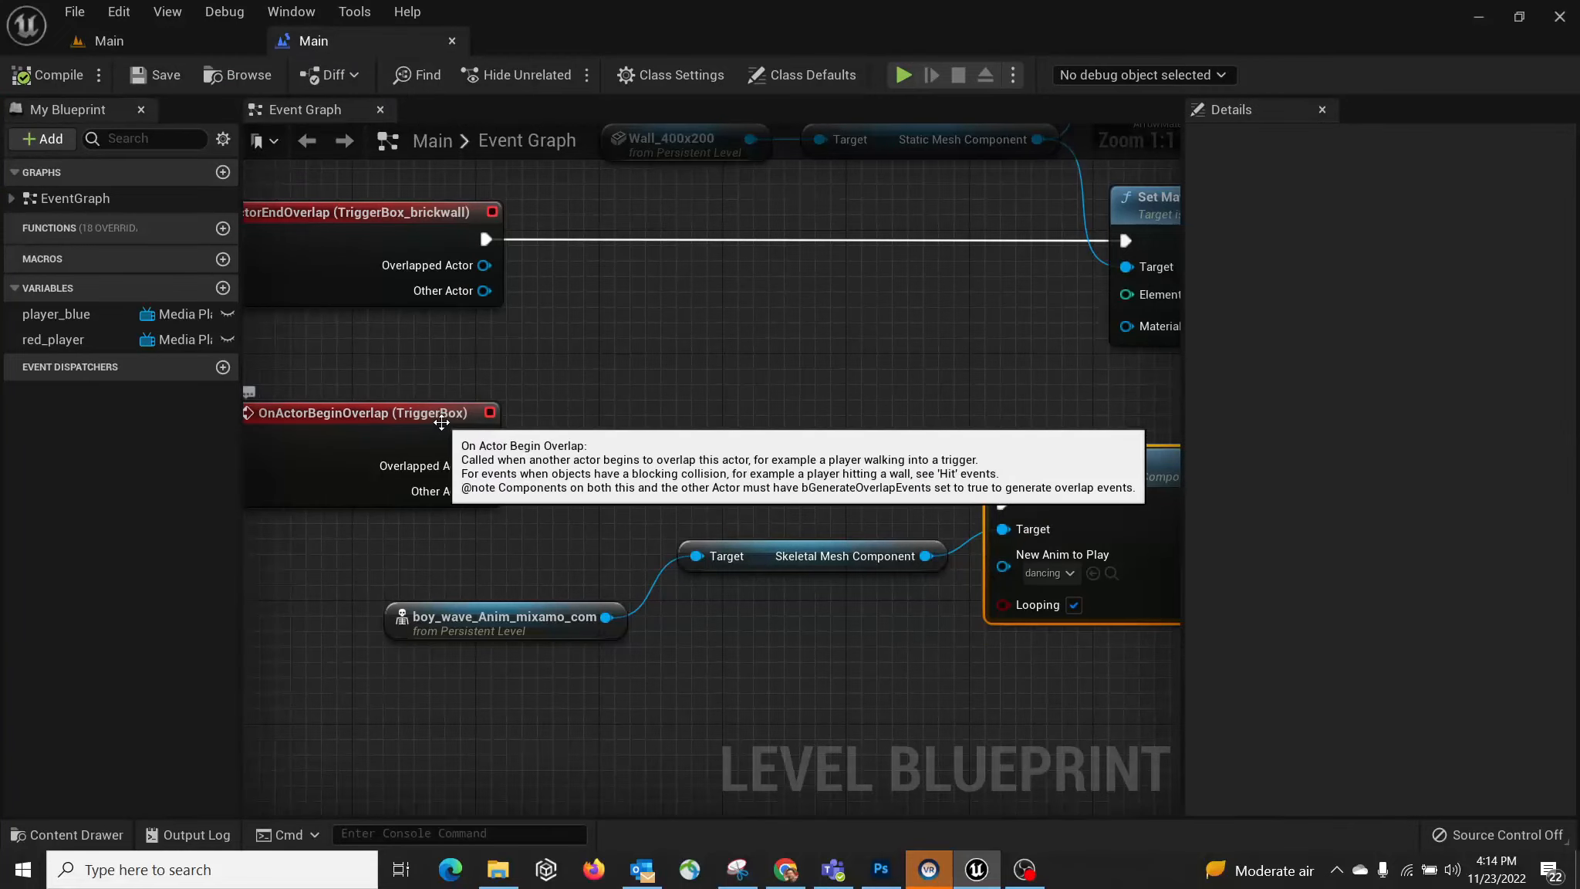
{"action": "left_click", "coordinate": [136, 42]}
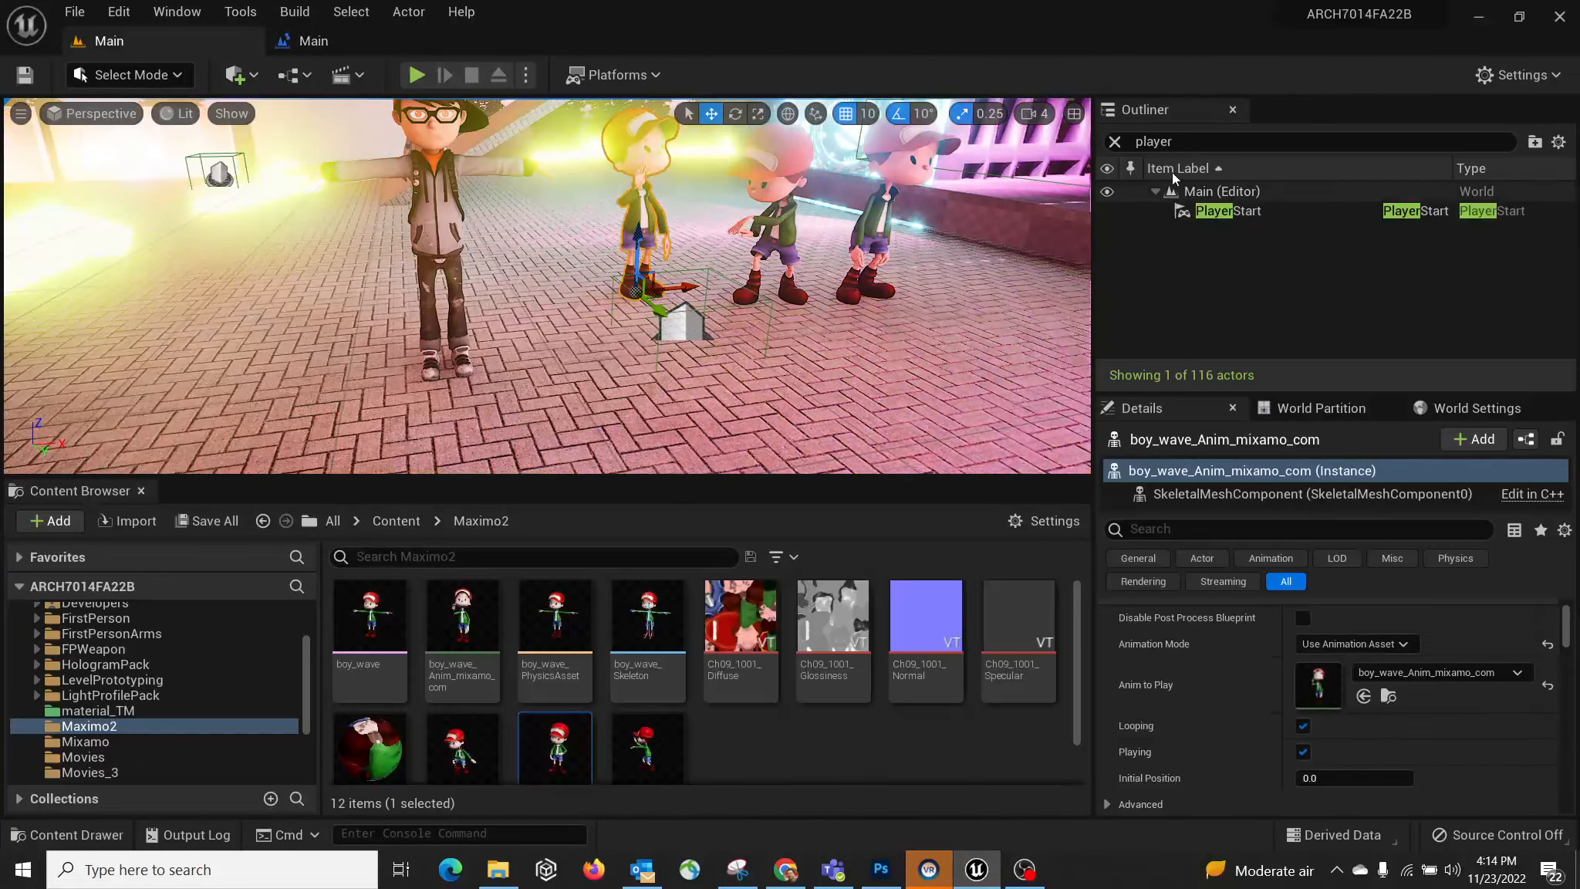
{"action": "left_click", "coordinate": [1197, 142]}
{"action": "type", "text": "player"}
{"action": "key", "text": "ctrl+a"}
{"action": "type", "text": "tr"}
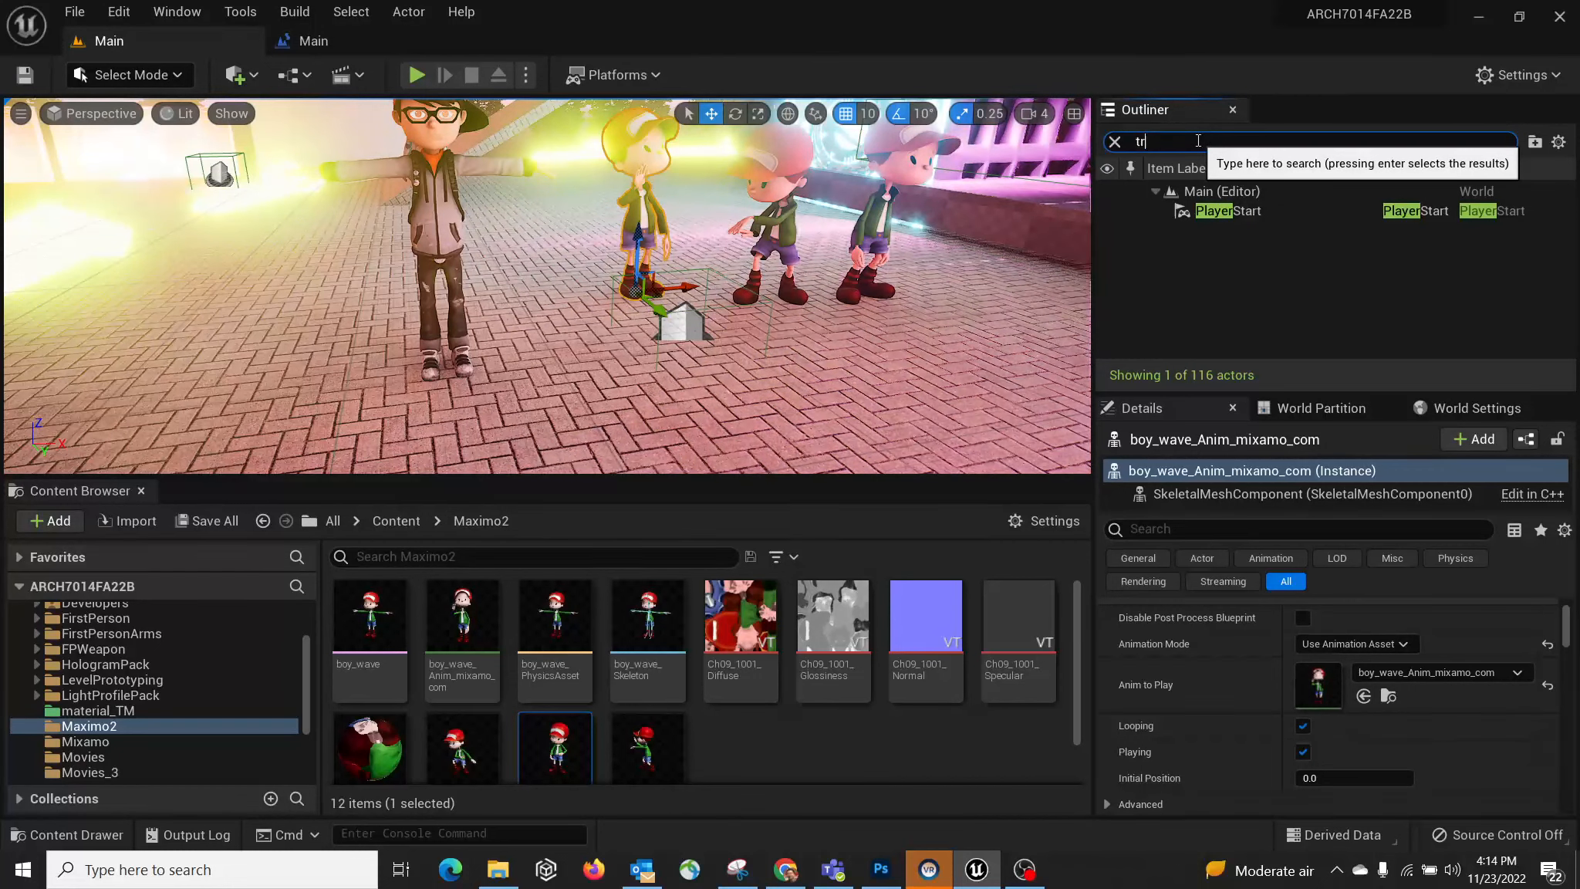
{"action": "type", "text": "igger"}
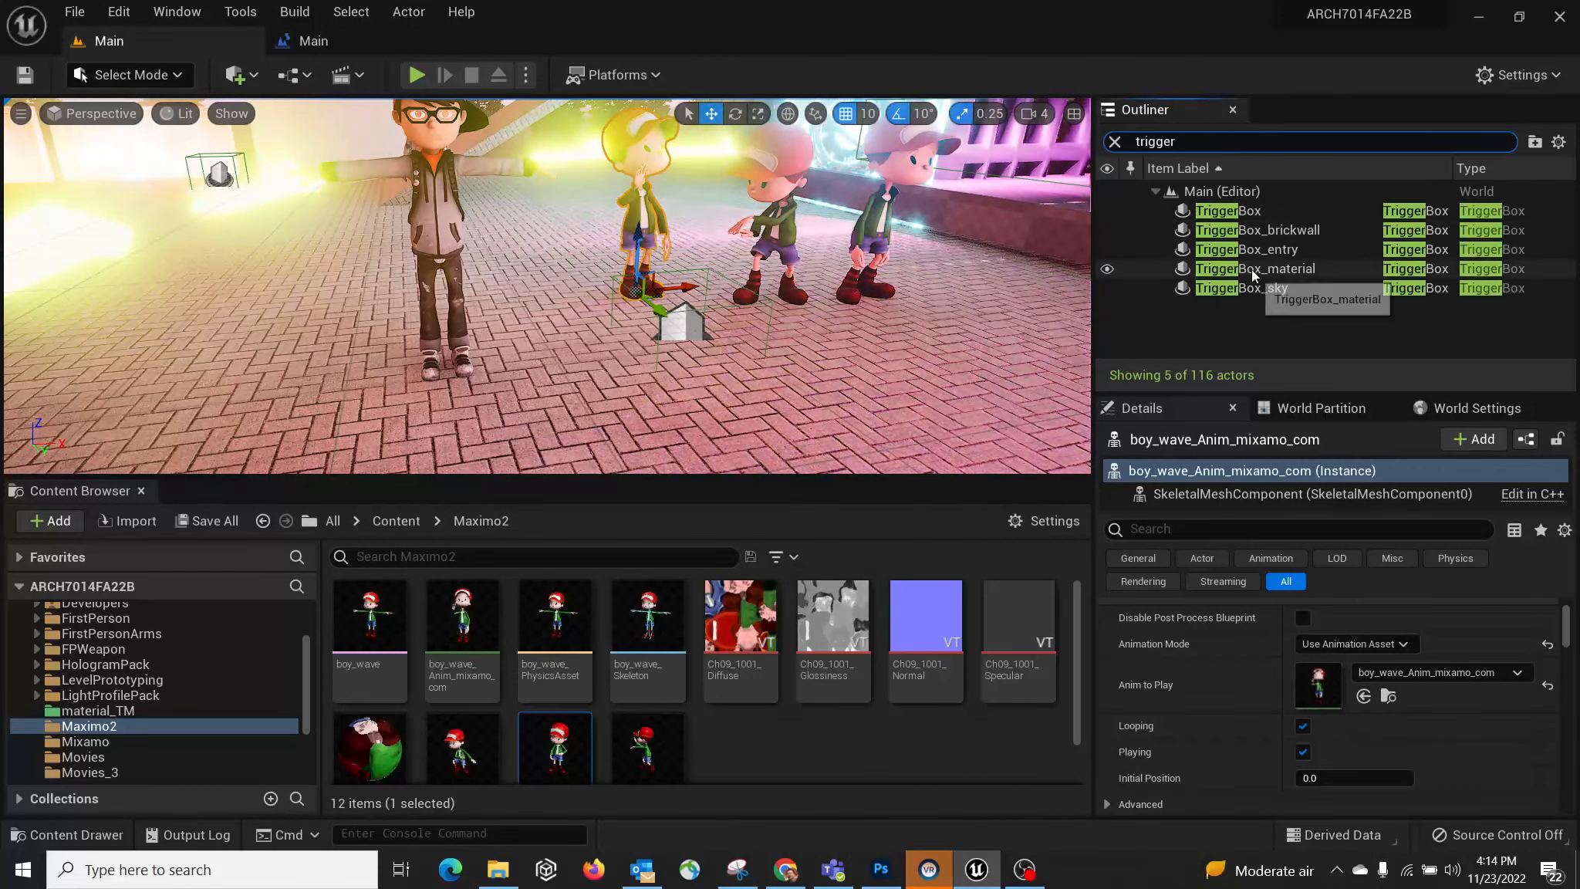
{"action": "left_click", "coordinate": [1235, 211]}
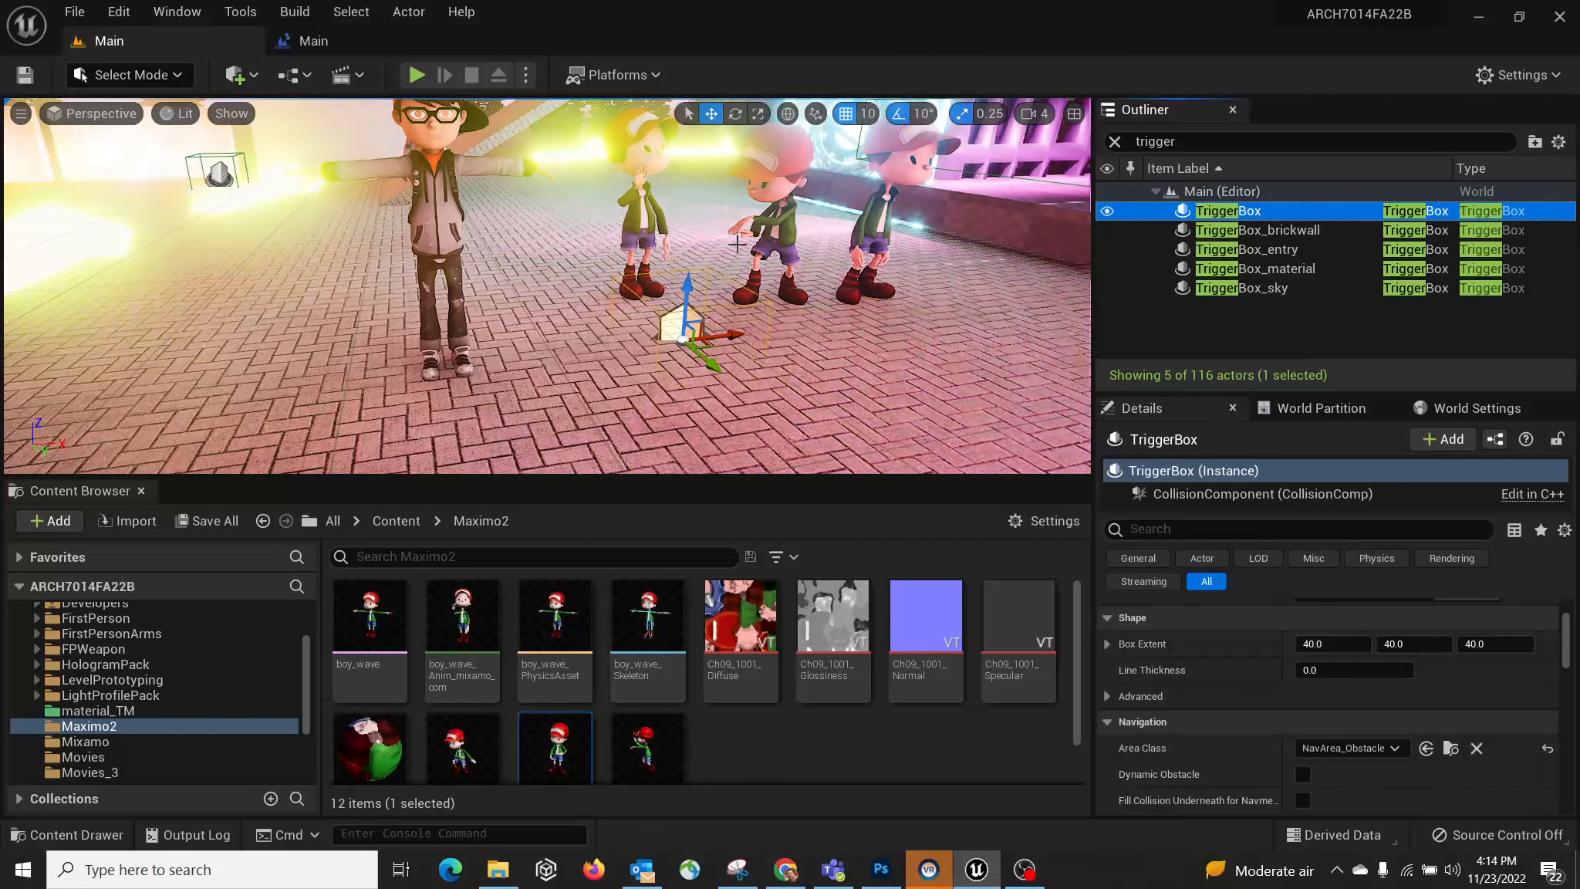
{"action": "left_click", "coordinate": [305, 40]}
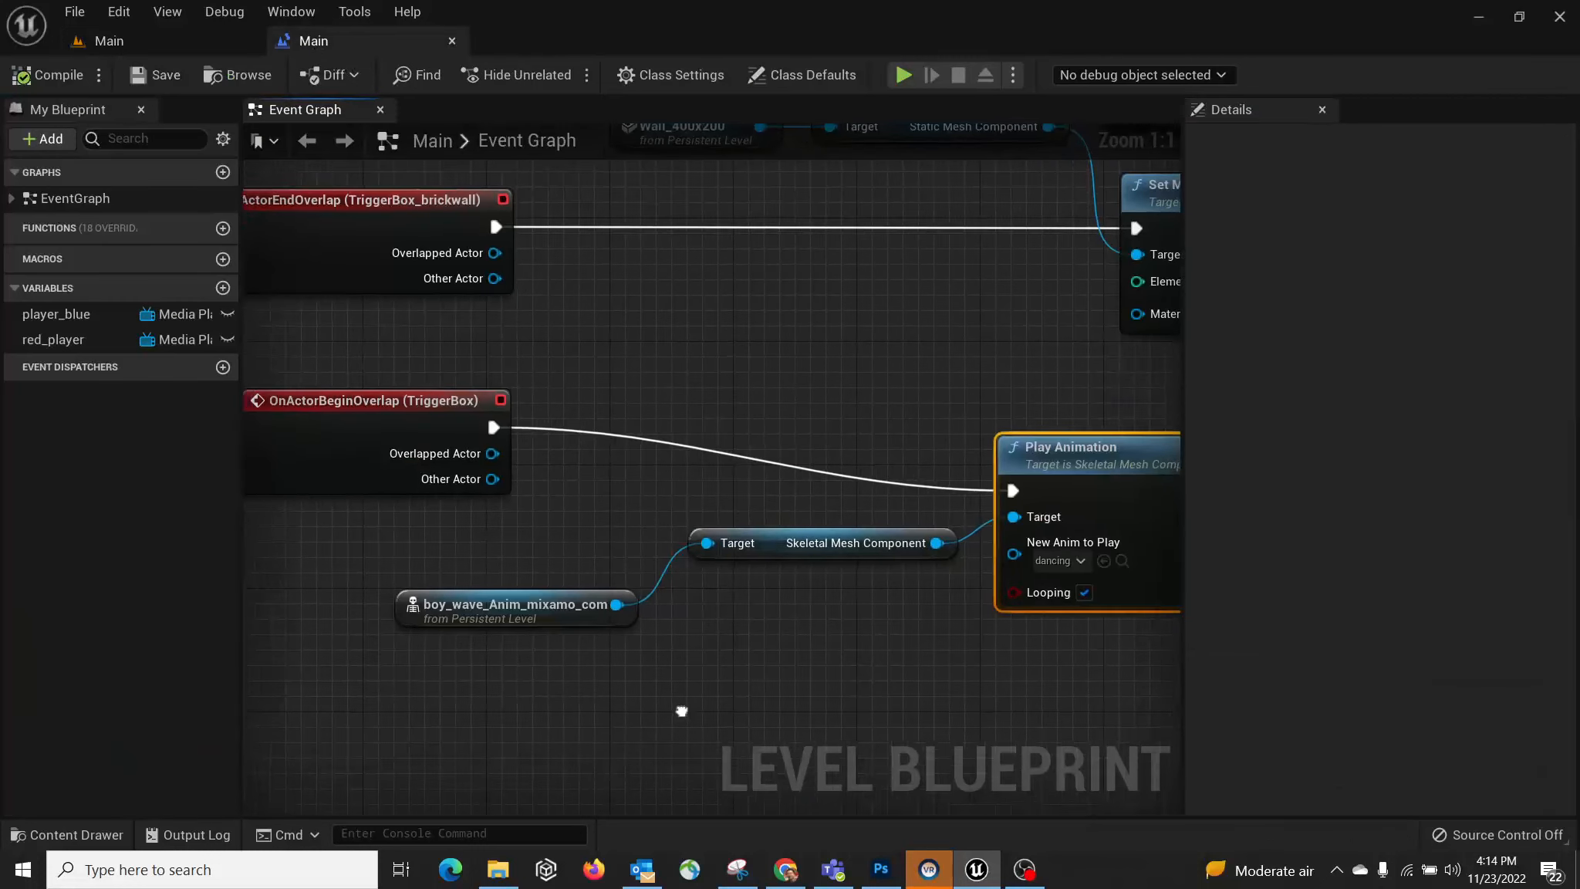
Step: Add an OnActorEndOverlap event for Trigger Box 5 below the other nodes
{"action": "right_click", "coordinate": [509, 606]}
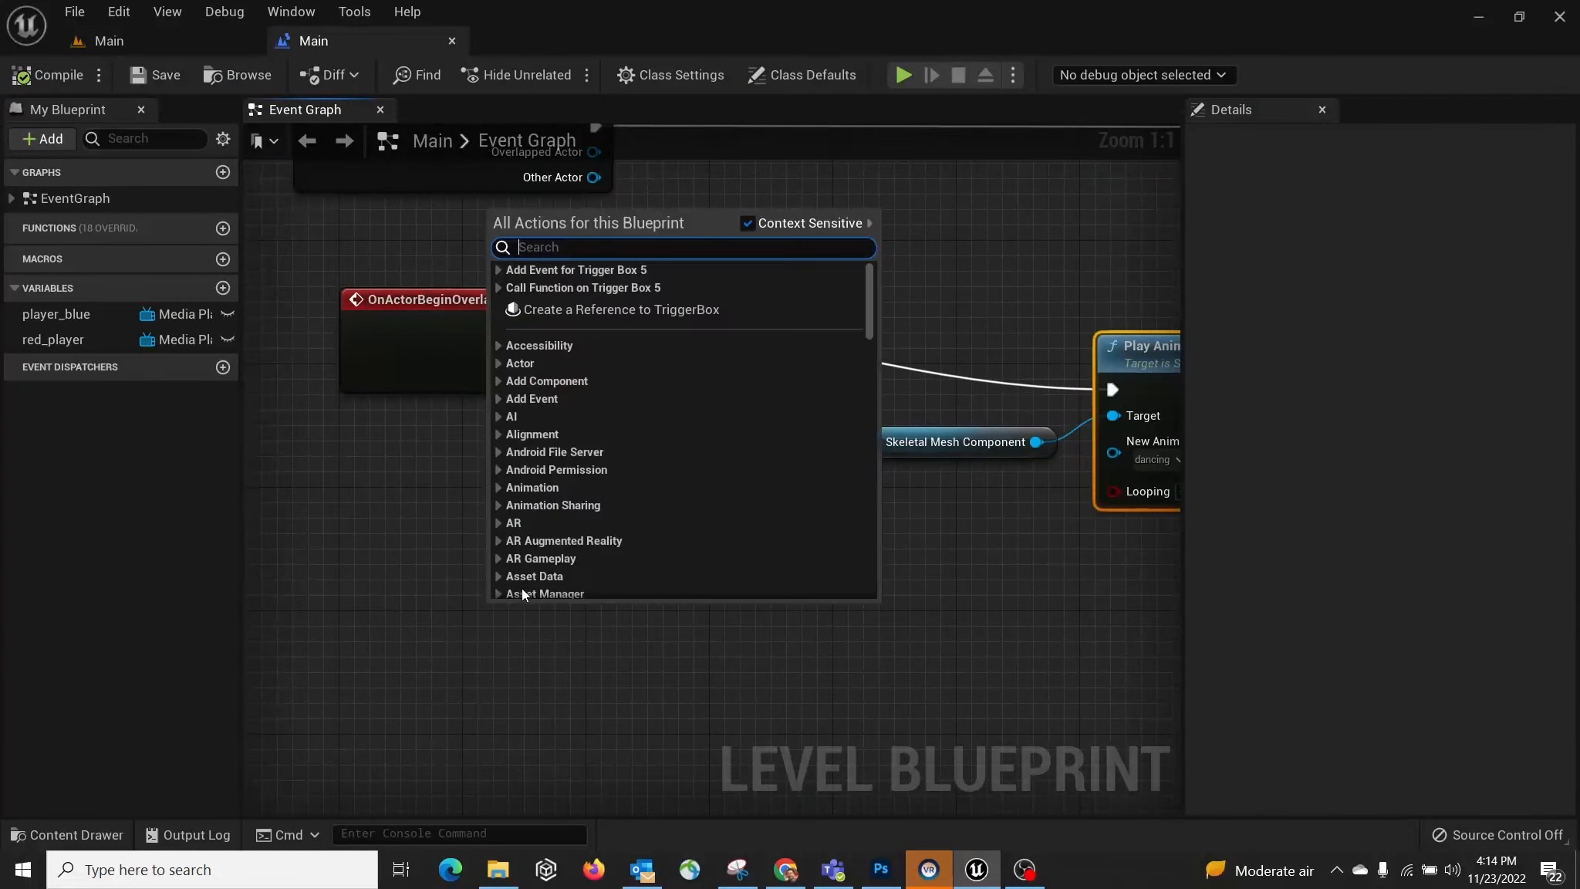
{"action": "left_click", "coordinate": [498, 269]}
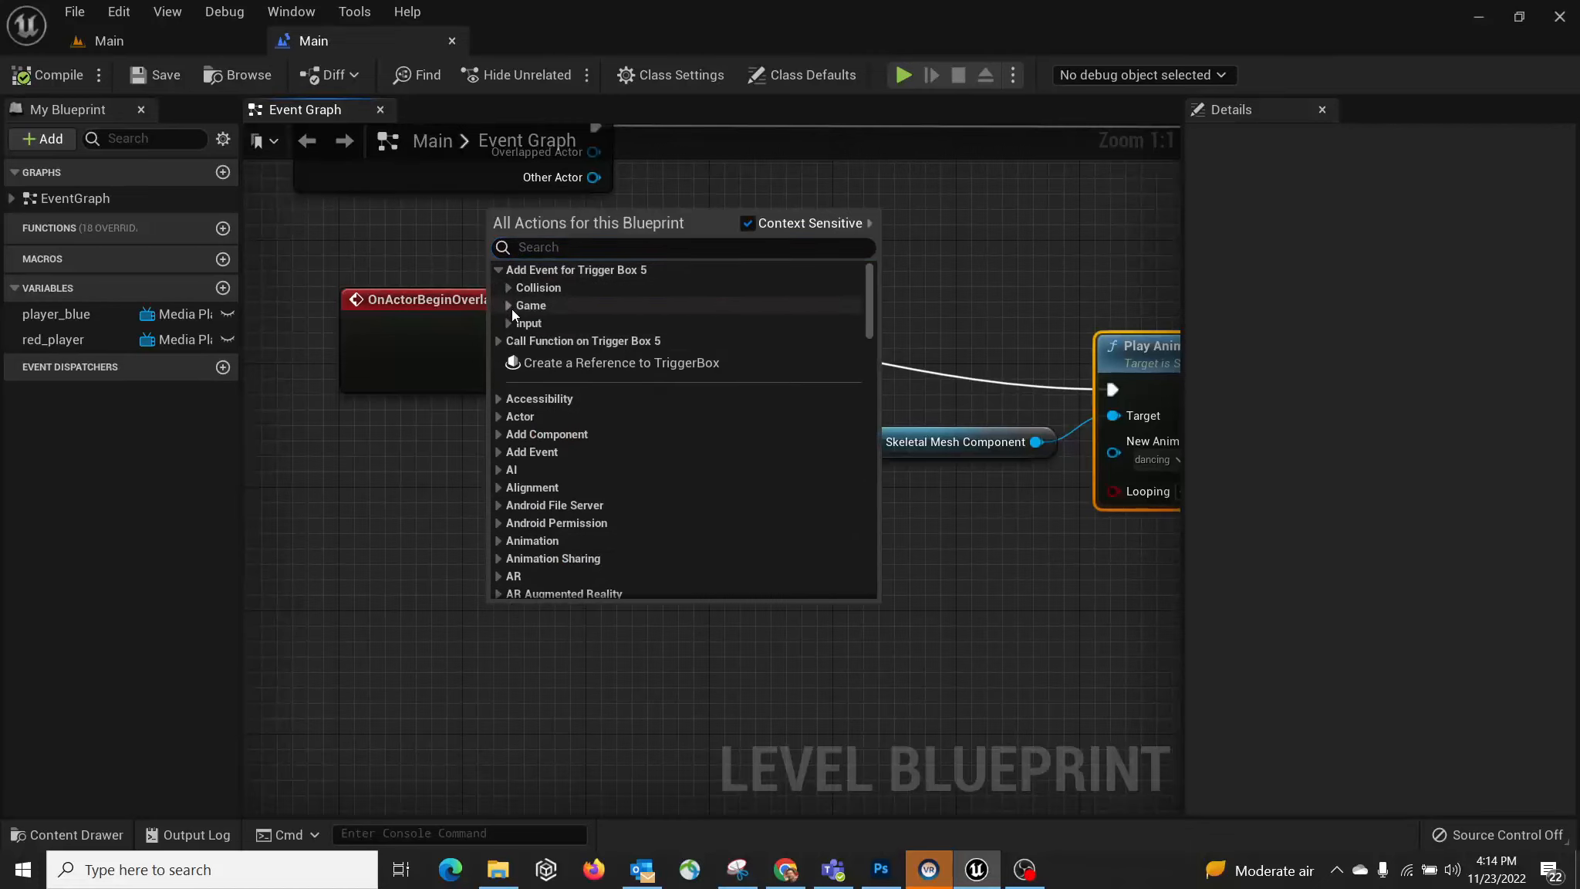
{"action": "left_click", "coordinate": [508, 286]}
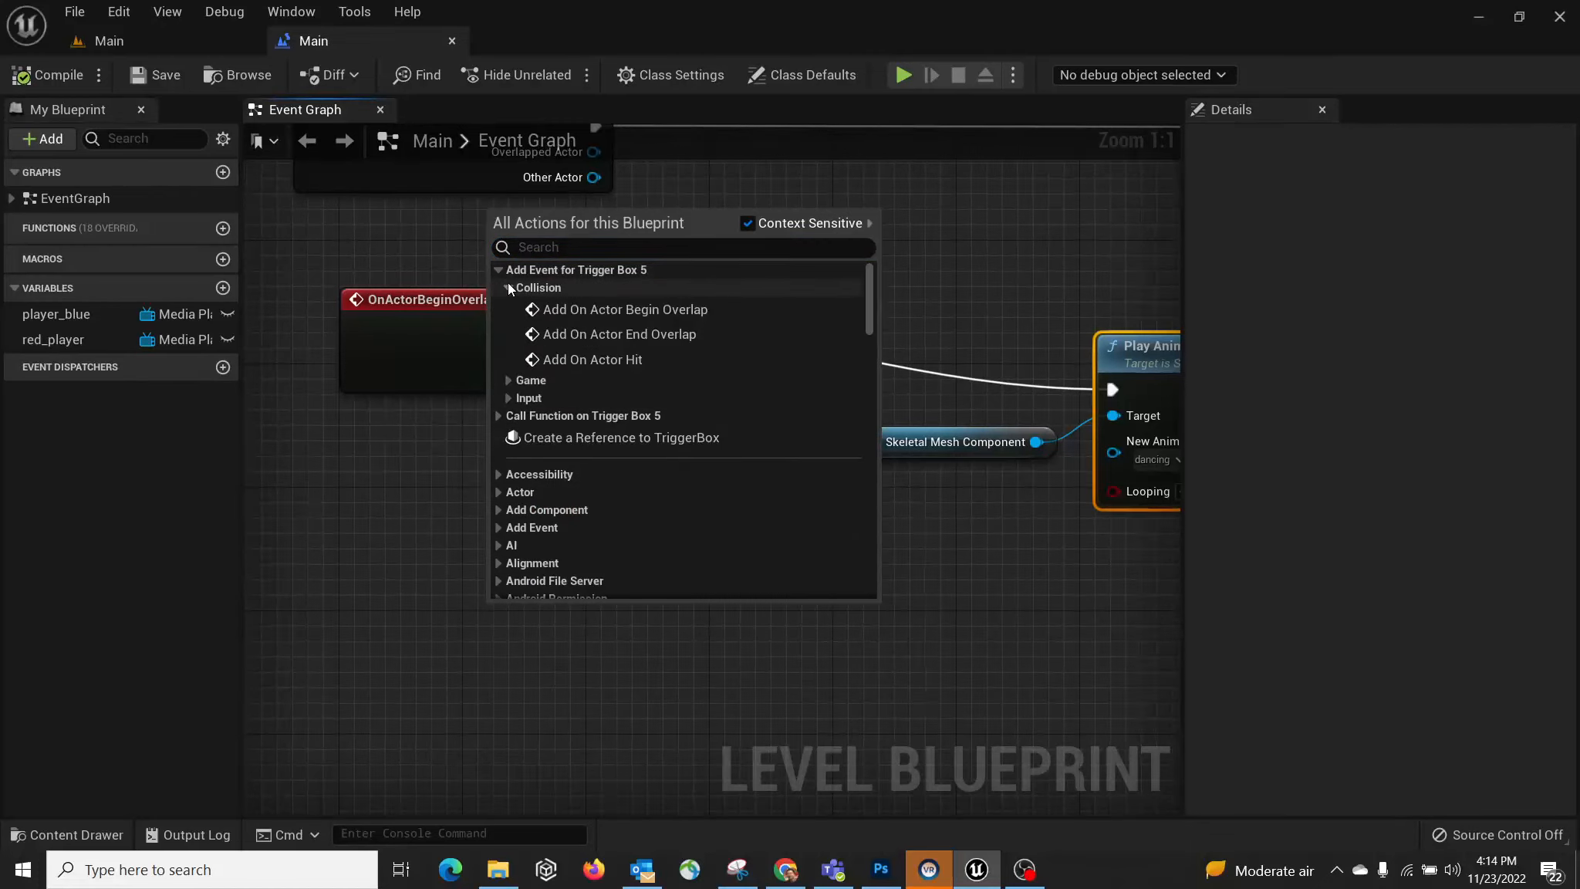
{"action": "left_click", "coordinate": [613, 333]}
{"action": "left_click_drag", "start_coordinate": [624, 629], "coordinate": [514, 617]}
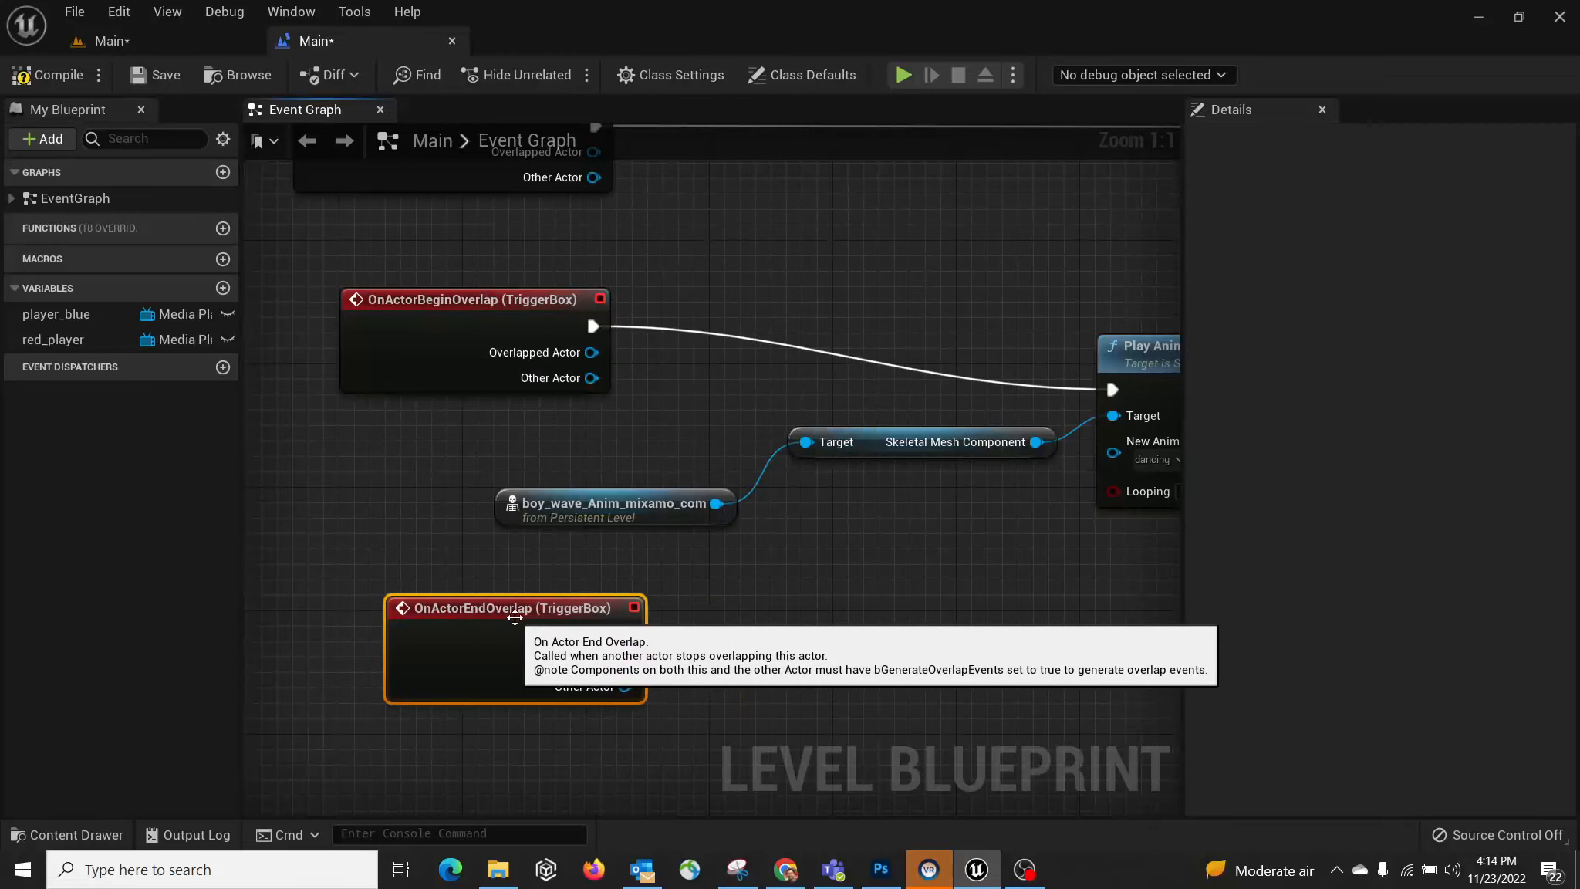
Step: Add a second Play Animation node from the Skeletal Mesh Component via a 'play' search
{"action": "right_click_drag", "start_coordinate": [864, 604], "coordinate": [658, 602]}
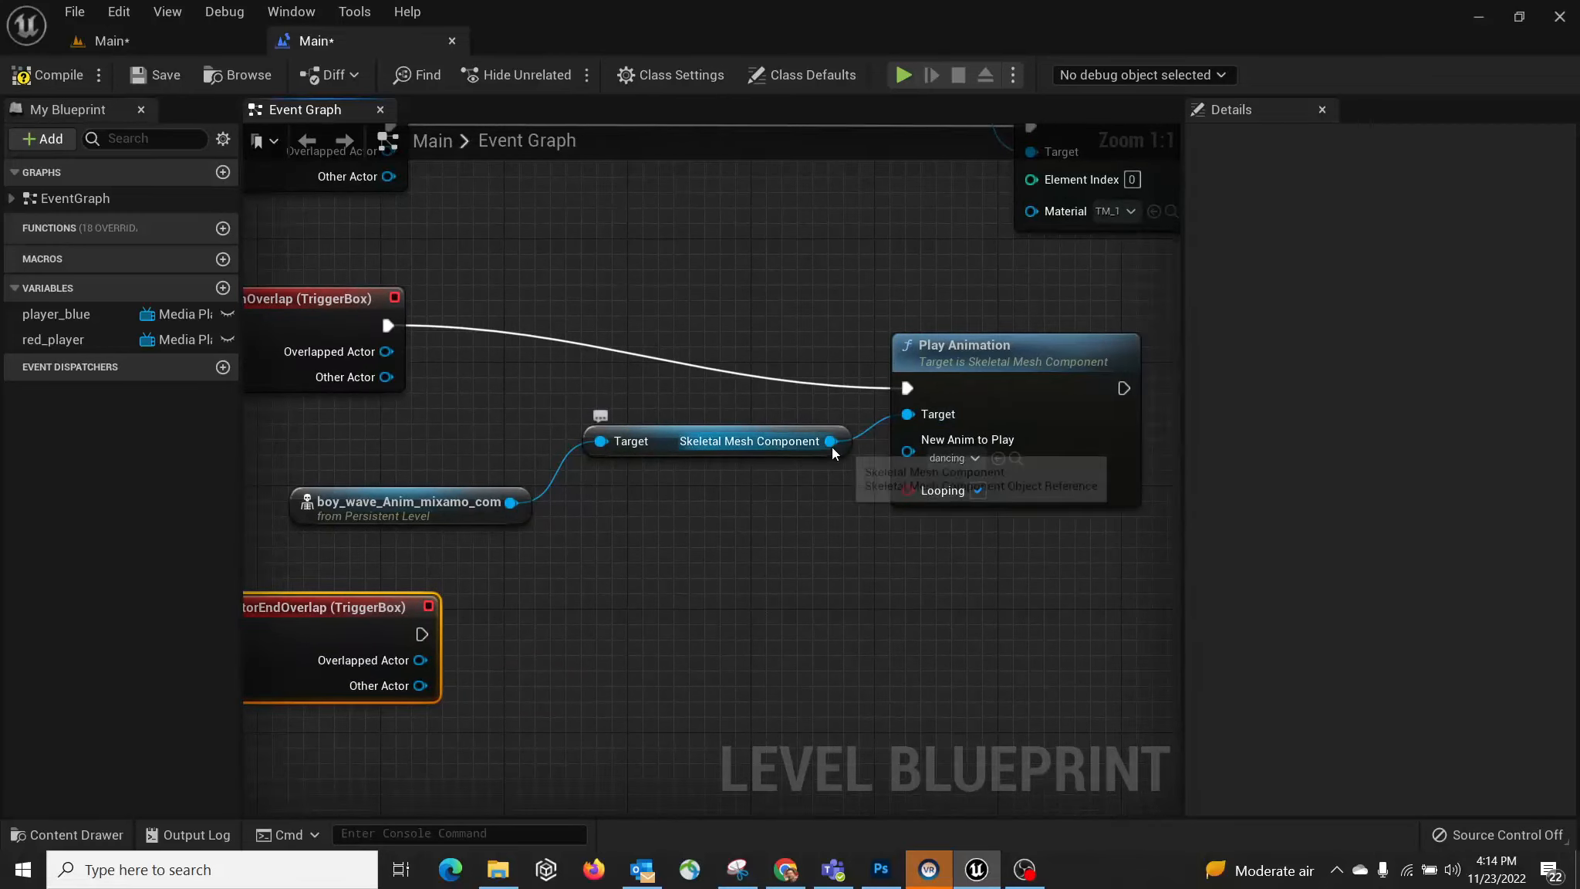
{"action": "left_click_drag", "start_coordinate": [831, 441], "coordinate": [934, 623]}
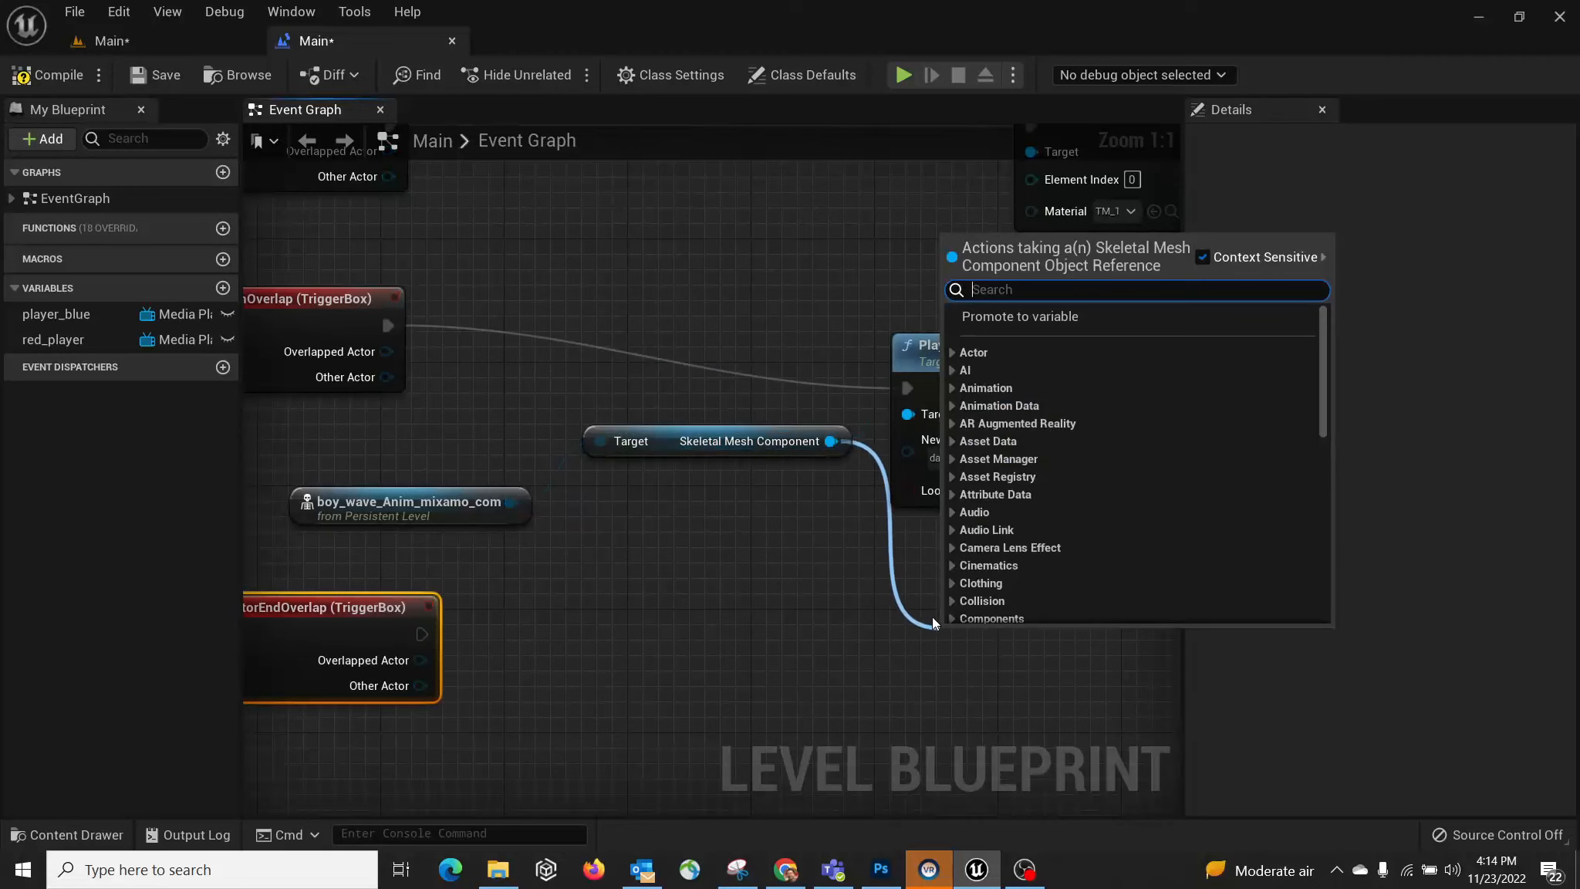
{"action": "type", "text": "play"}
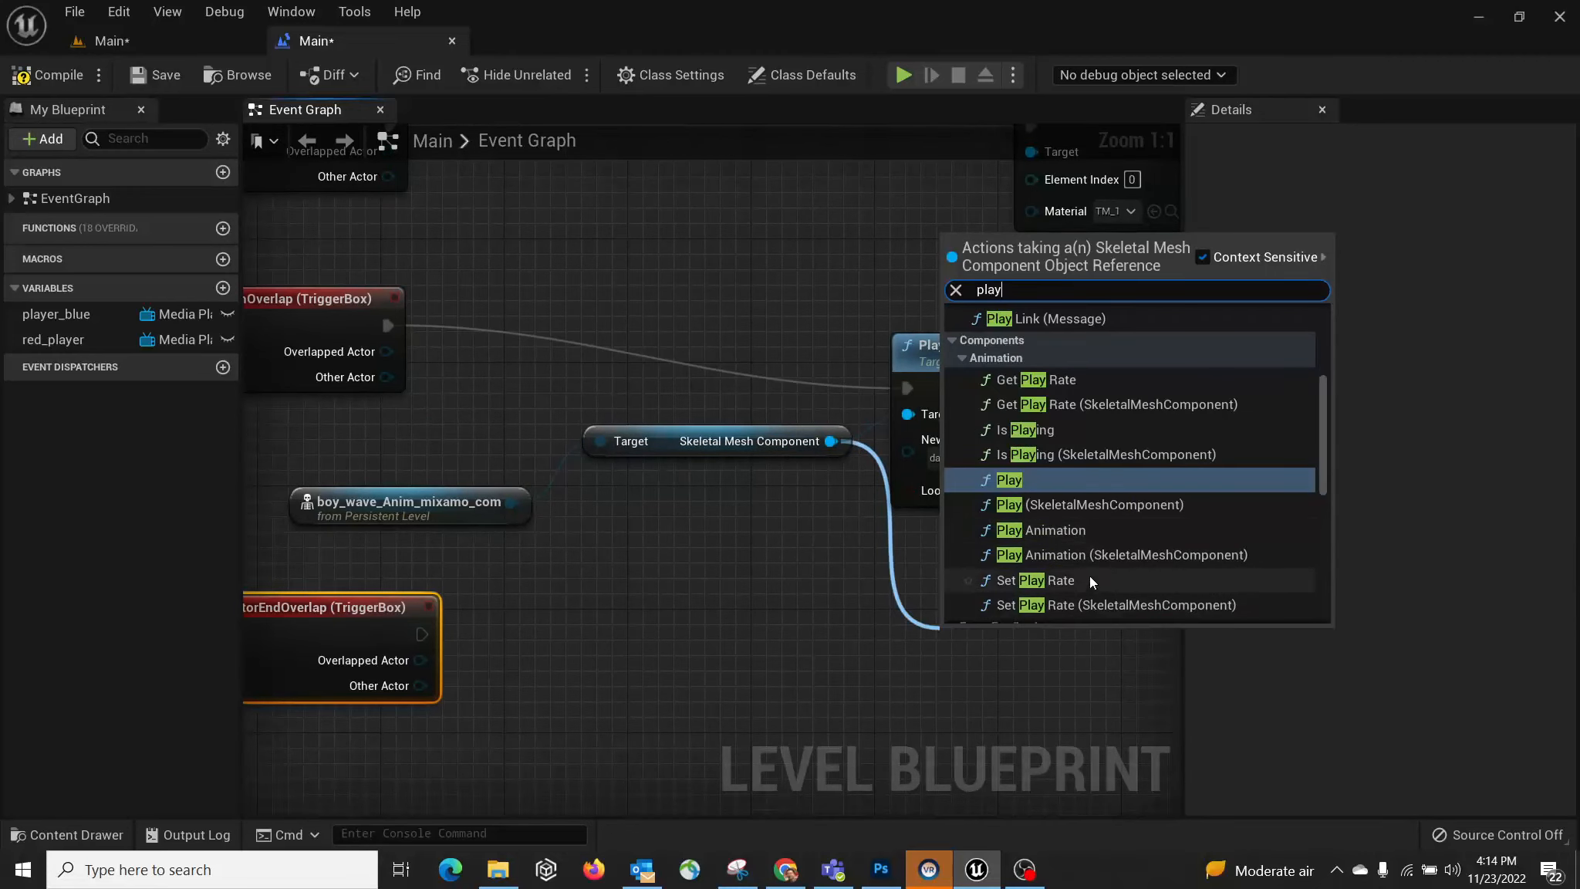
{"action": "left_click", "coordinate": [1093, 535]}
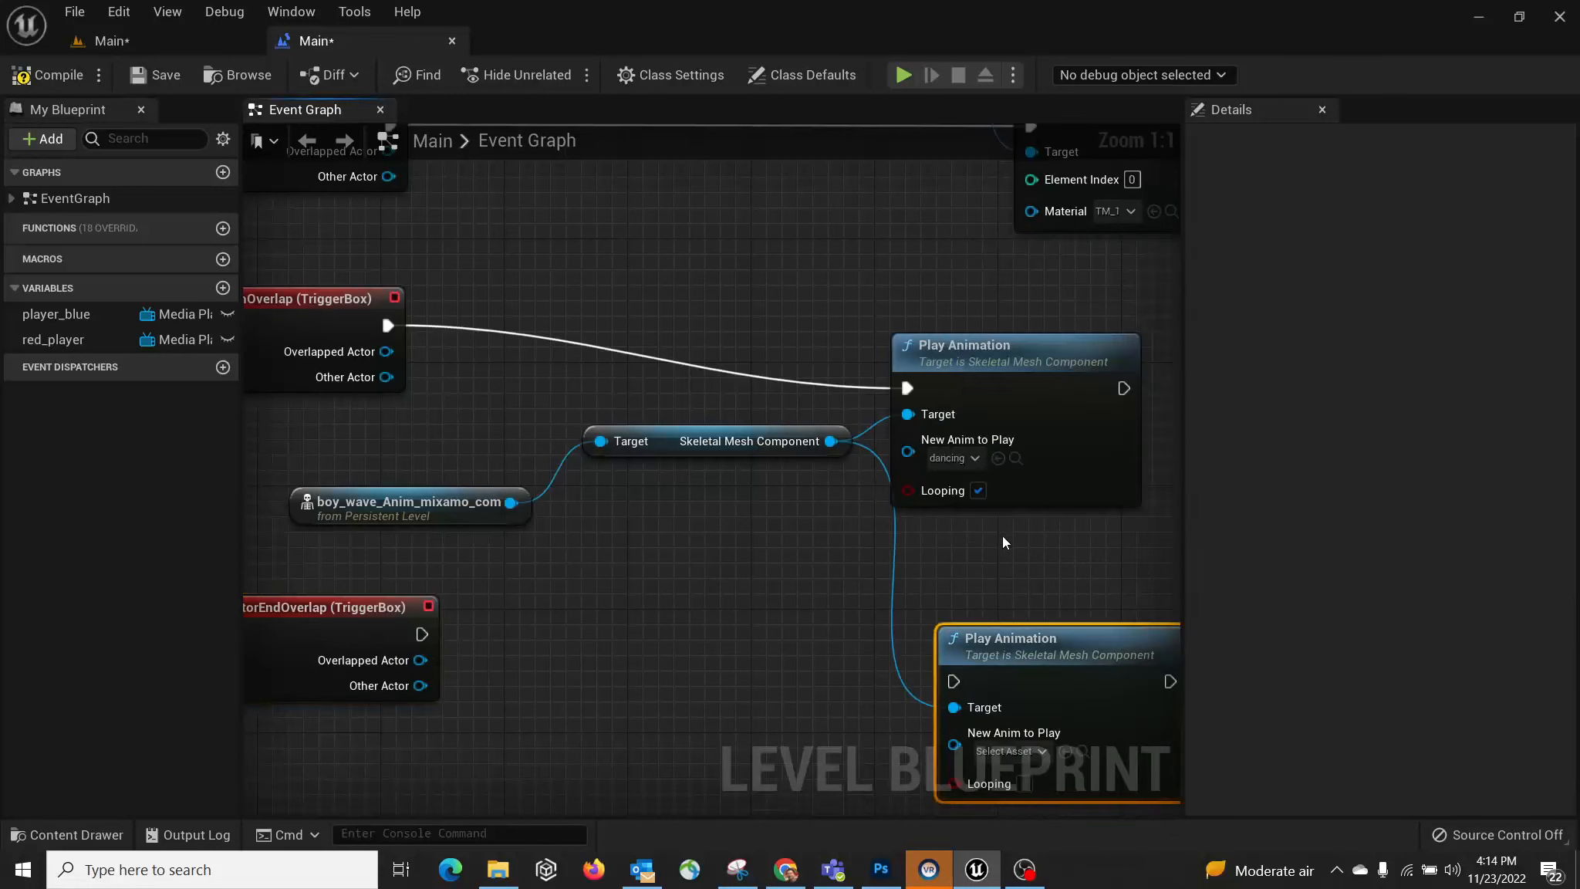
Step: Place the new Play Animation node below the first and set its animation to walking
{"action": "right_click_drag", "start_coordinate": [1003, 536], "coordinate": [864, 509]}
{"action": "left_click_drag", "start_coordinate": [856, 405], "coordinate": [916, 389]}
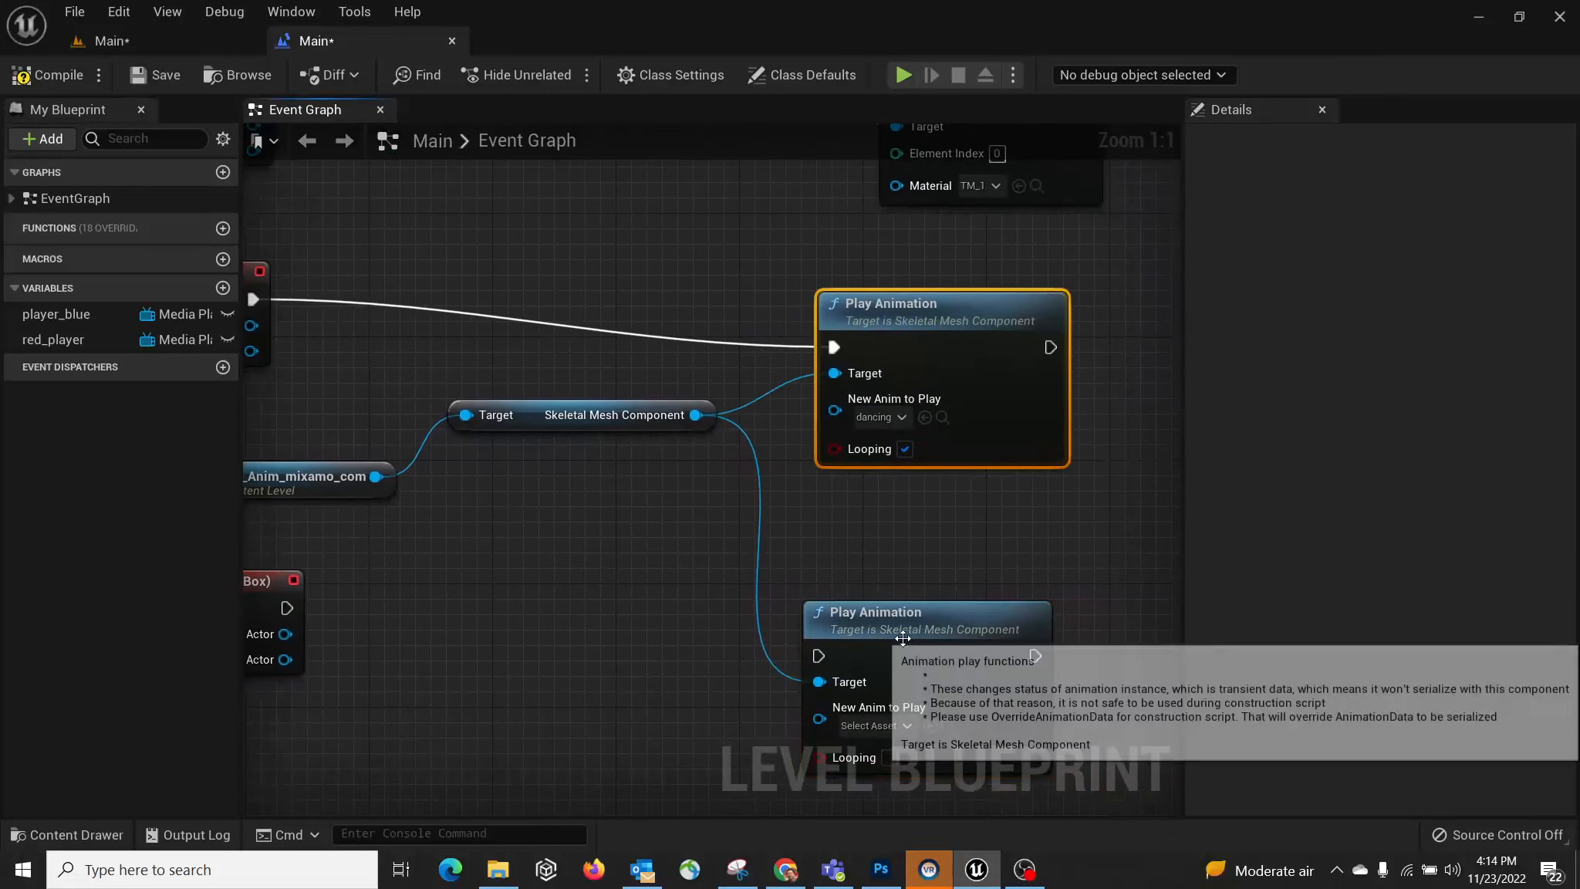
{"action": "left_click_drag", "start_coordinate": [899, 593], "coordinate": [928, 519]}
{"action": "left_click", "coordinate": [887, 658]}
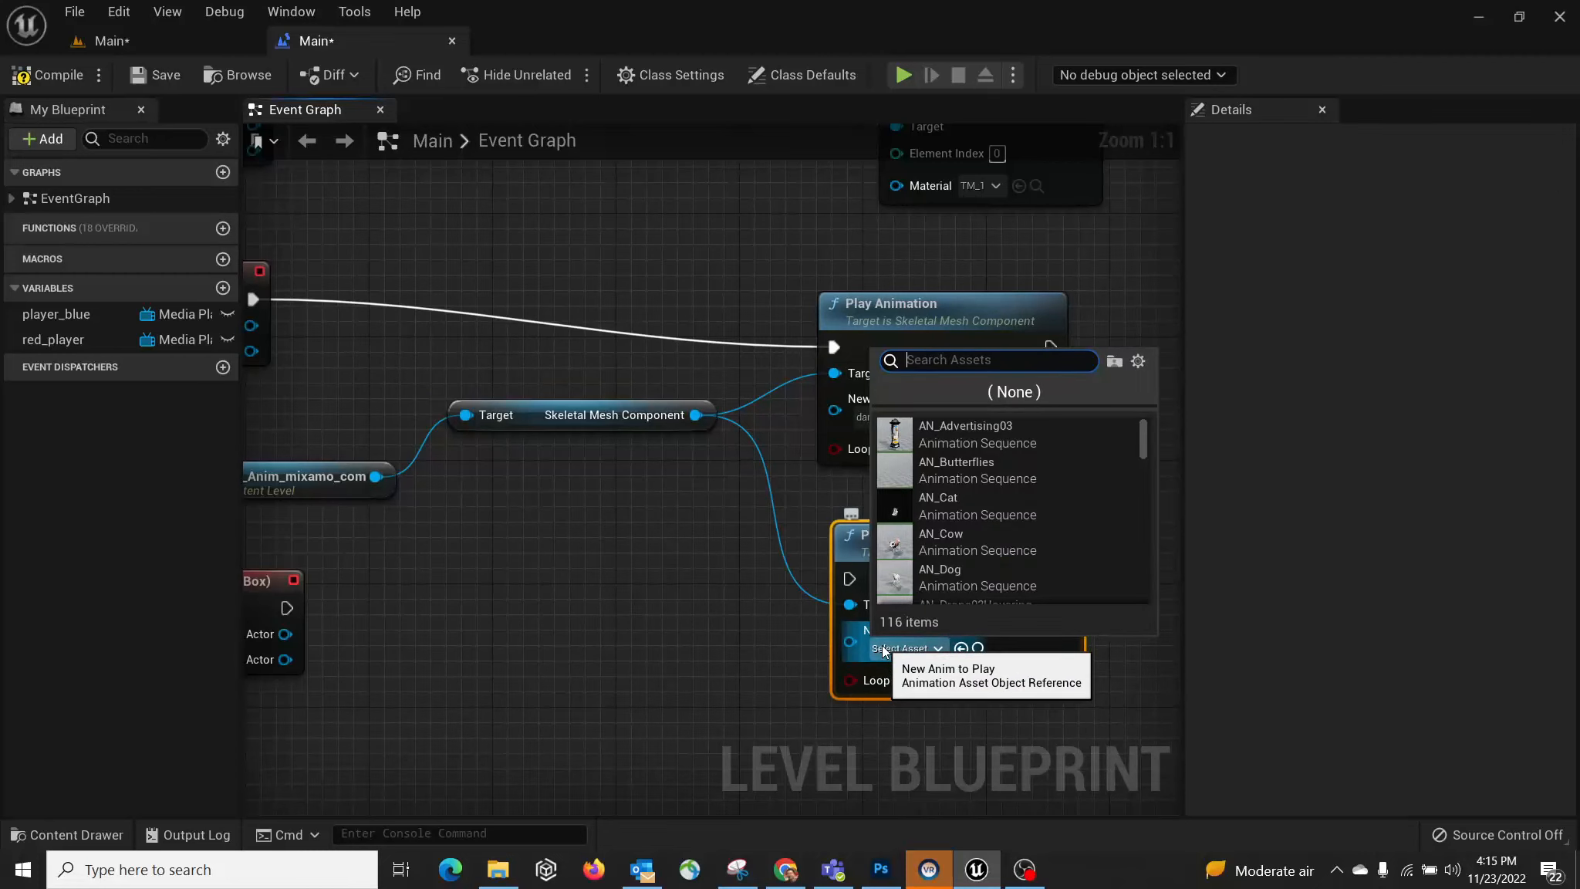
{"action": "type", "text": "wa"}
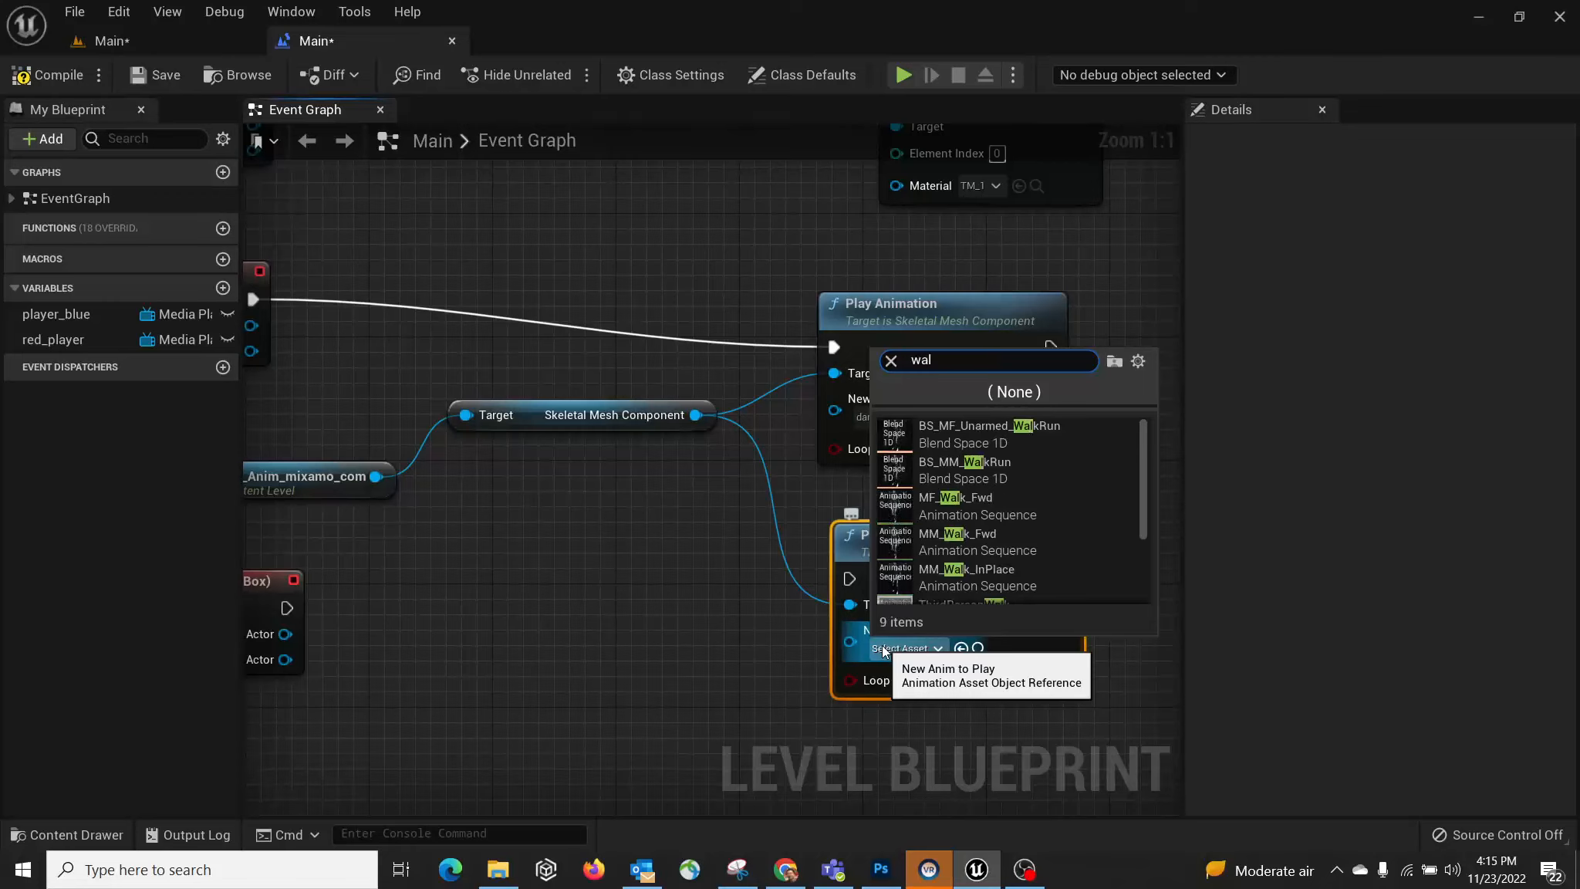
{"action": "type", "text": "lking"}
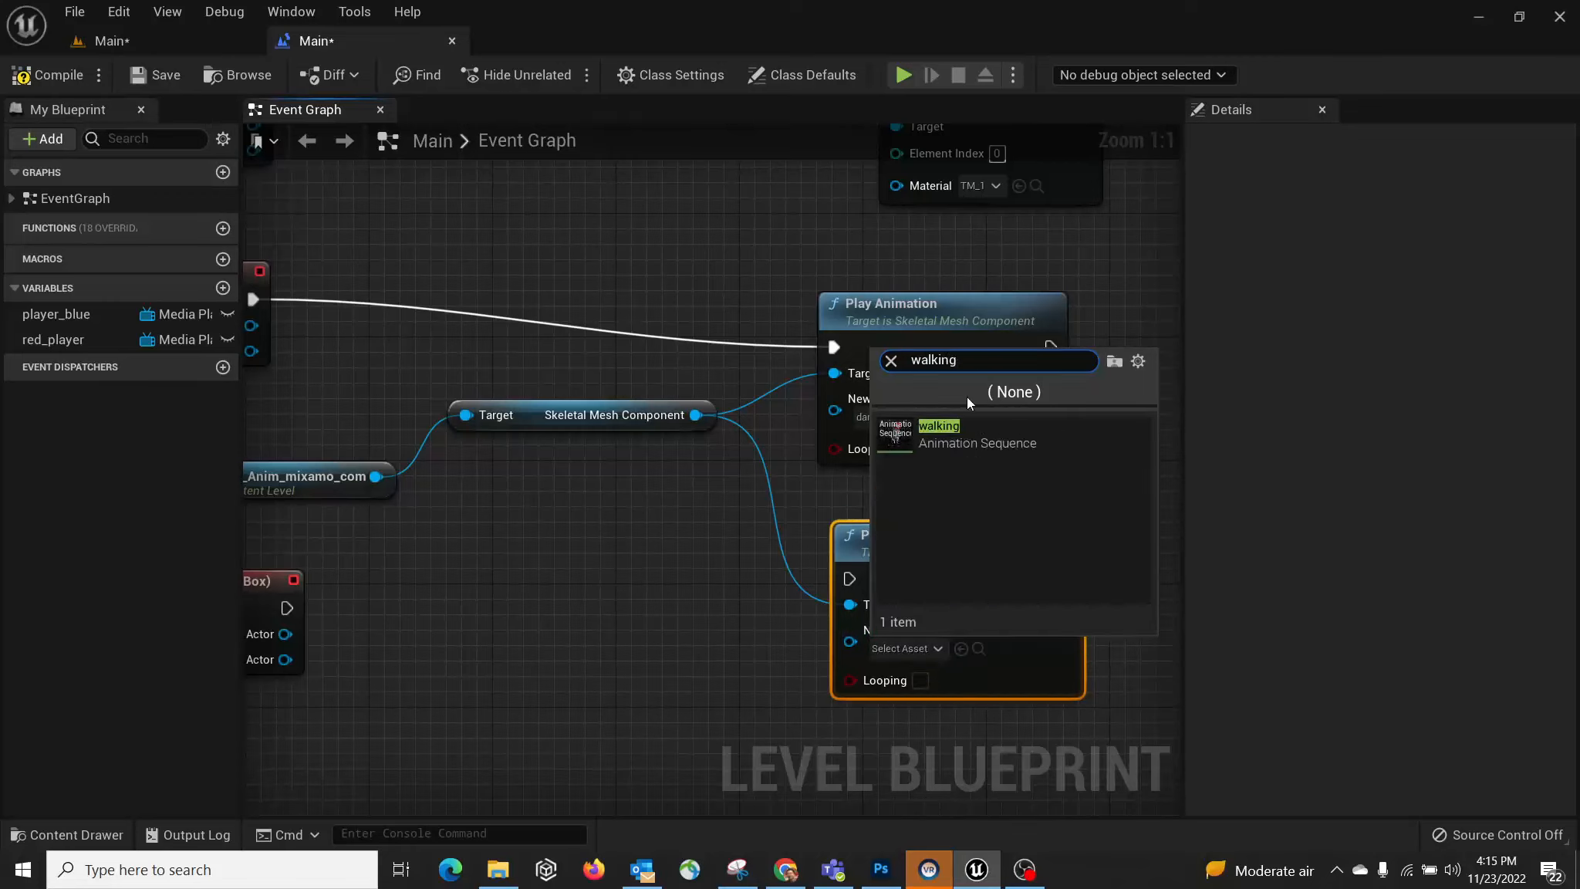
{"action": "left_click", "coordinate": [935, 434]}
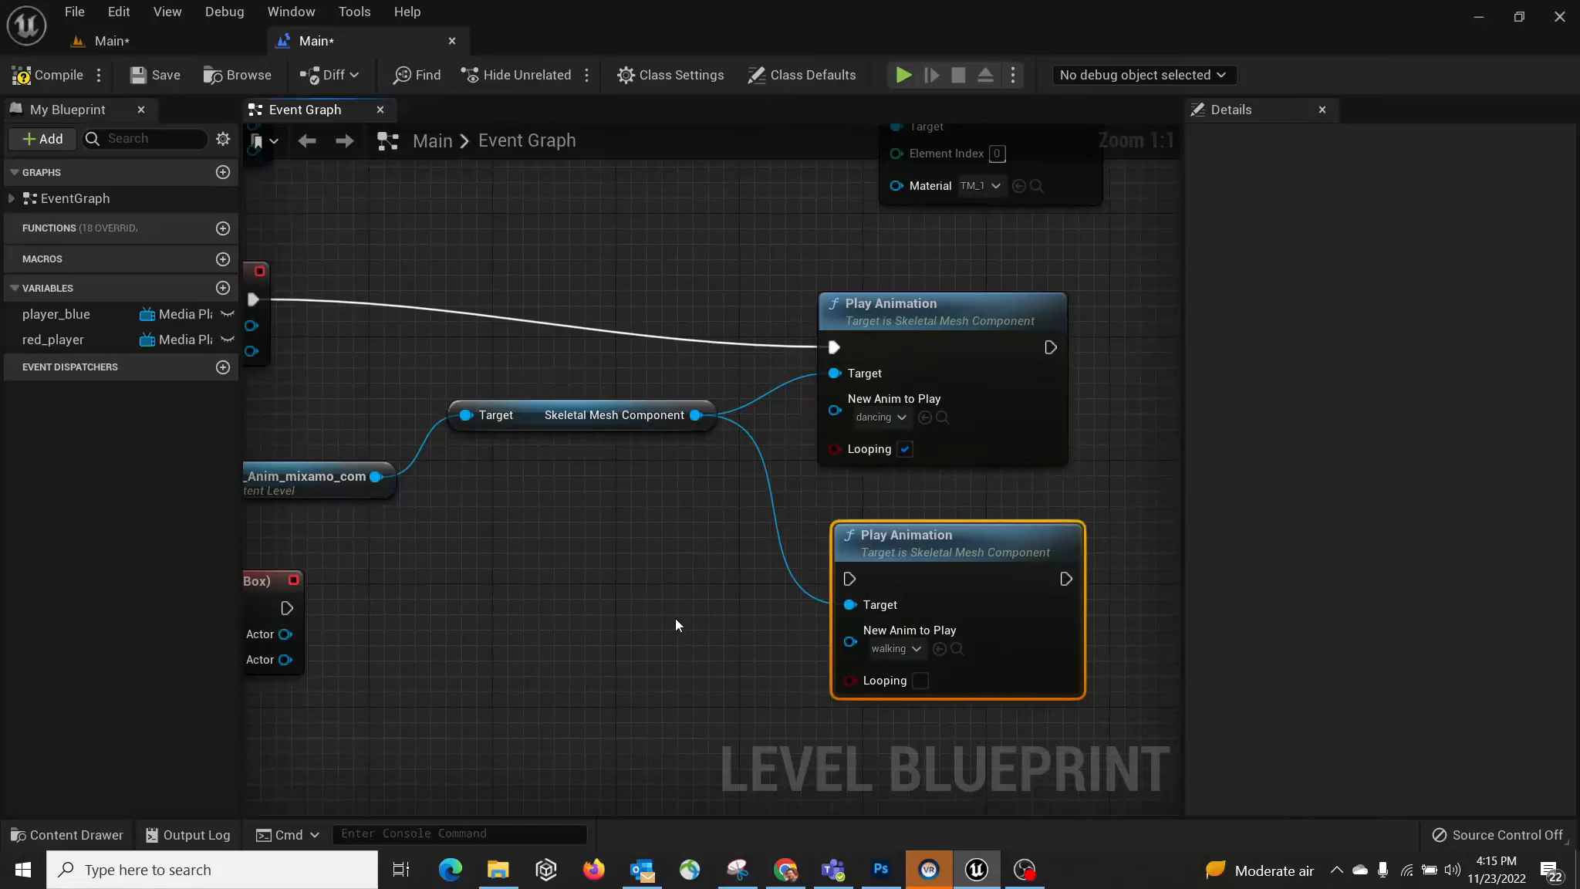
Step: Change the lower node's animation to boy_wave_Anim, wire OnActorEndOverlap to it, and save
{"action": "right_click_drag", "start_coordinate": [675, 618], "coordinate": [741, 607]}
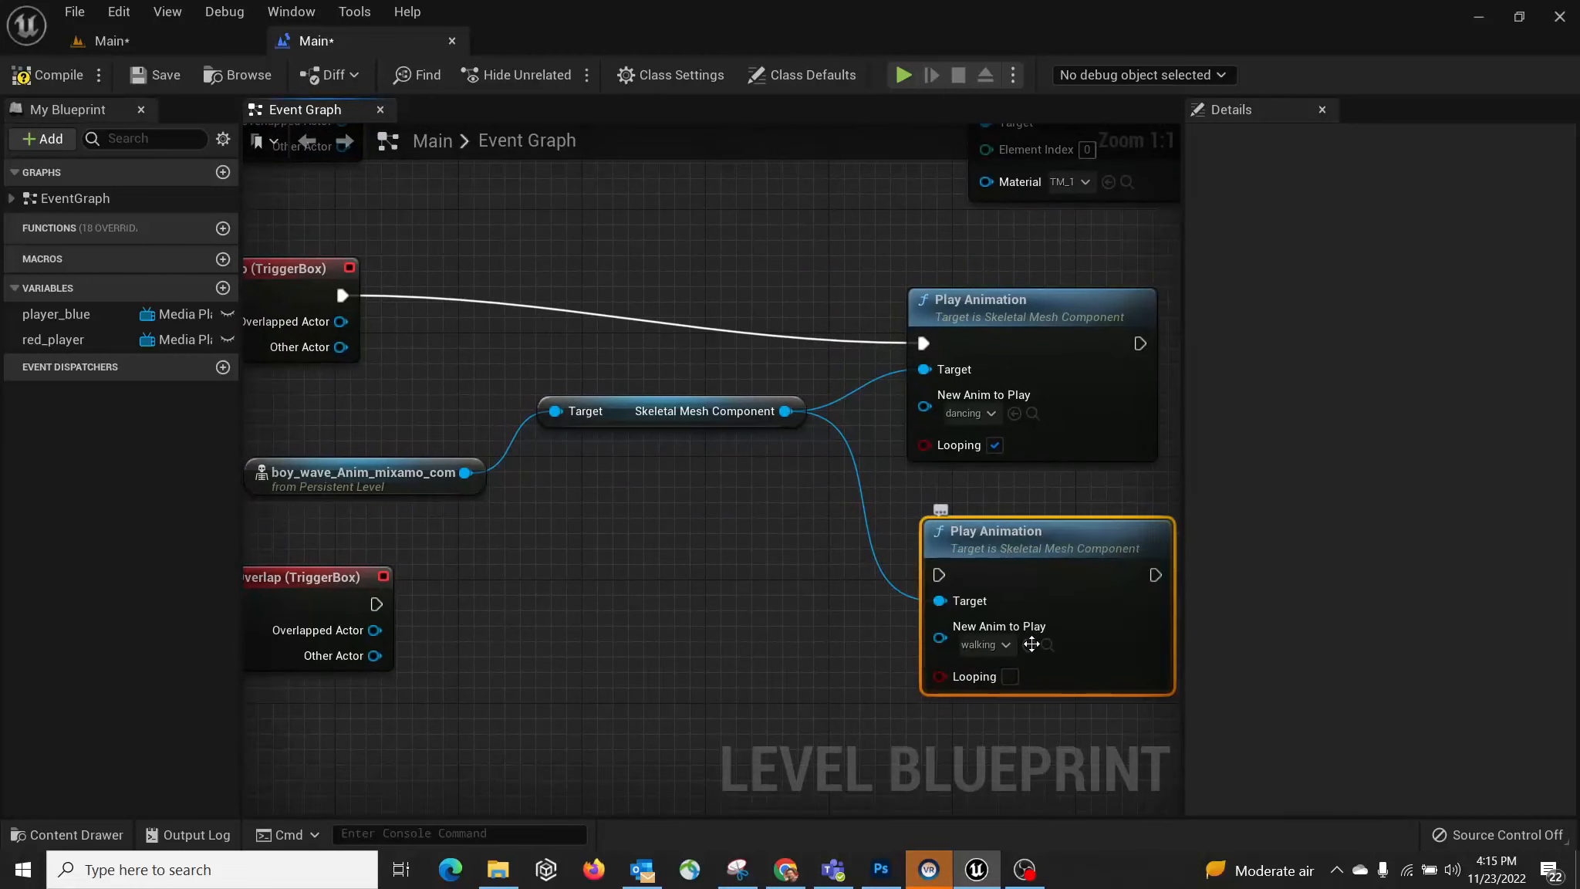
{"action": "left_click", "coordinate": [987, 652]}
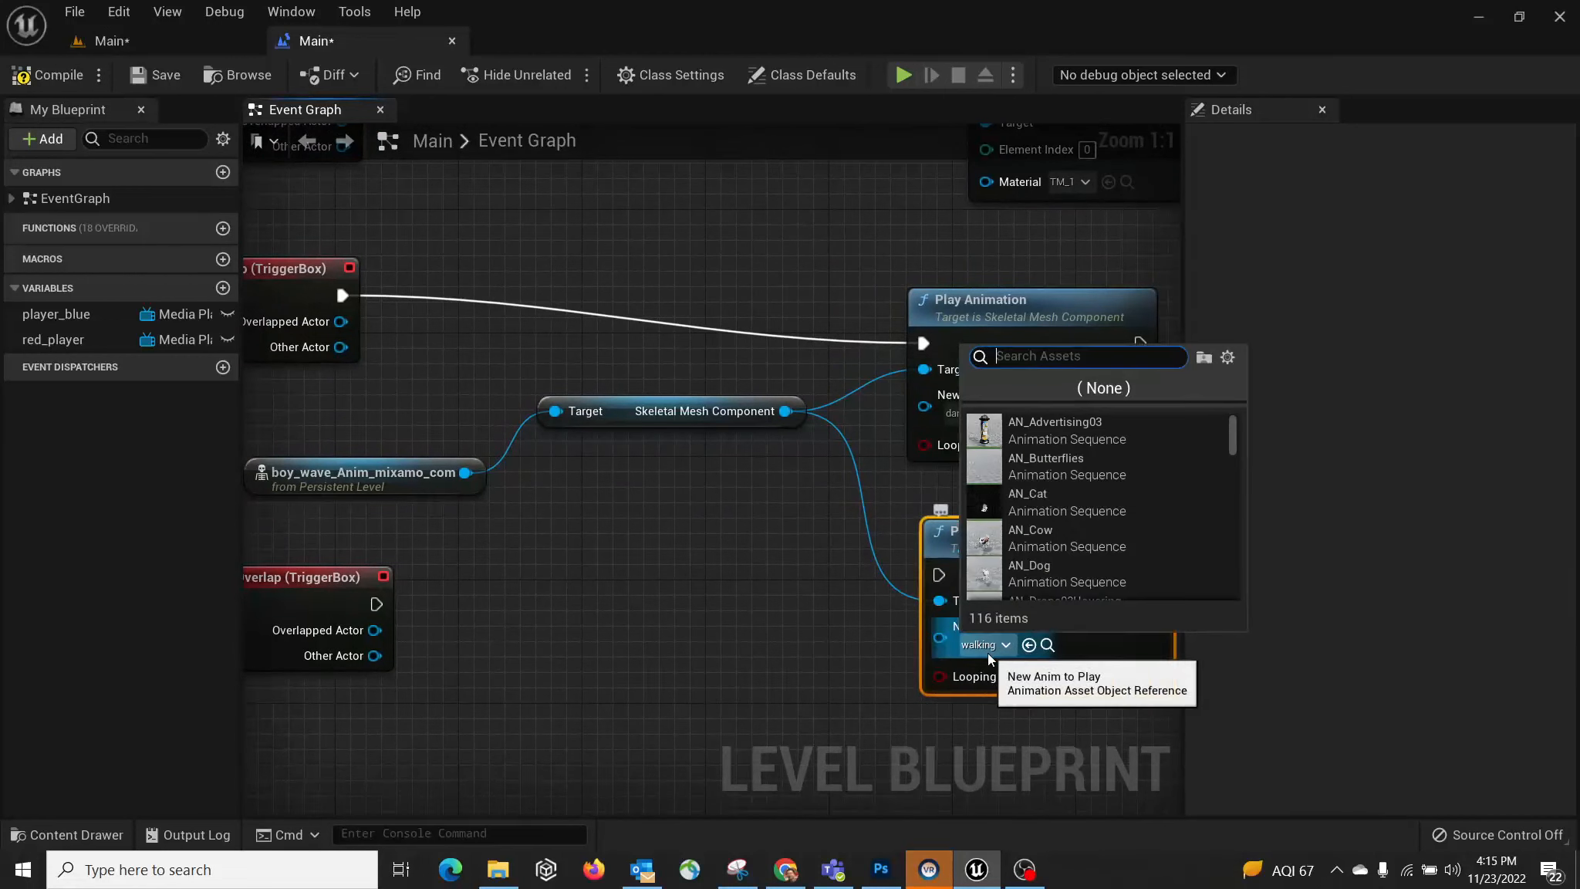
{"action": "type", "text": "wav"}
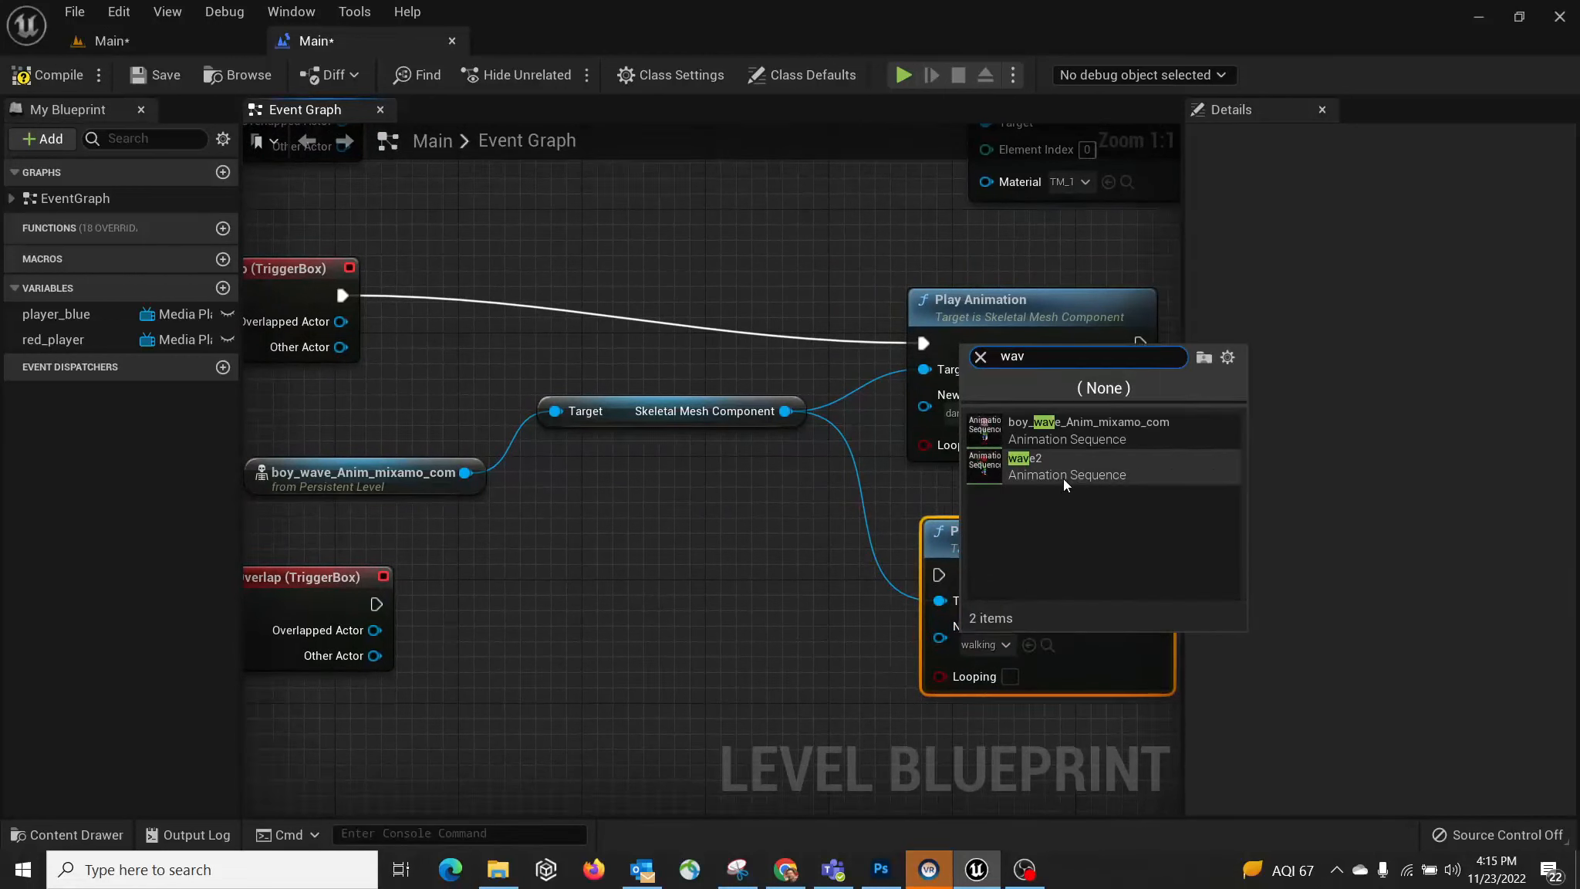
{"action": "left_click", "coordinate": [1093, 429]}
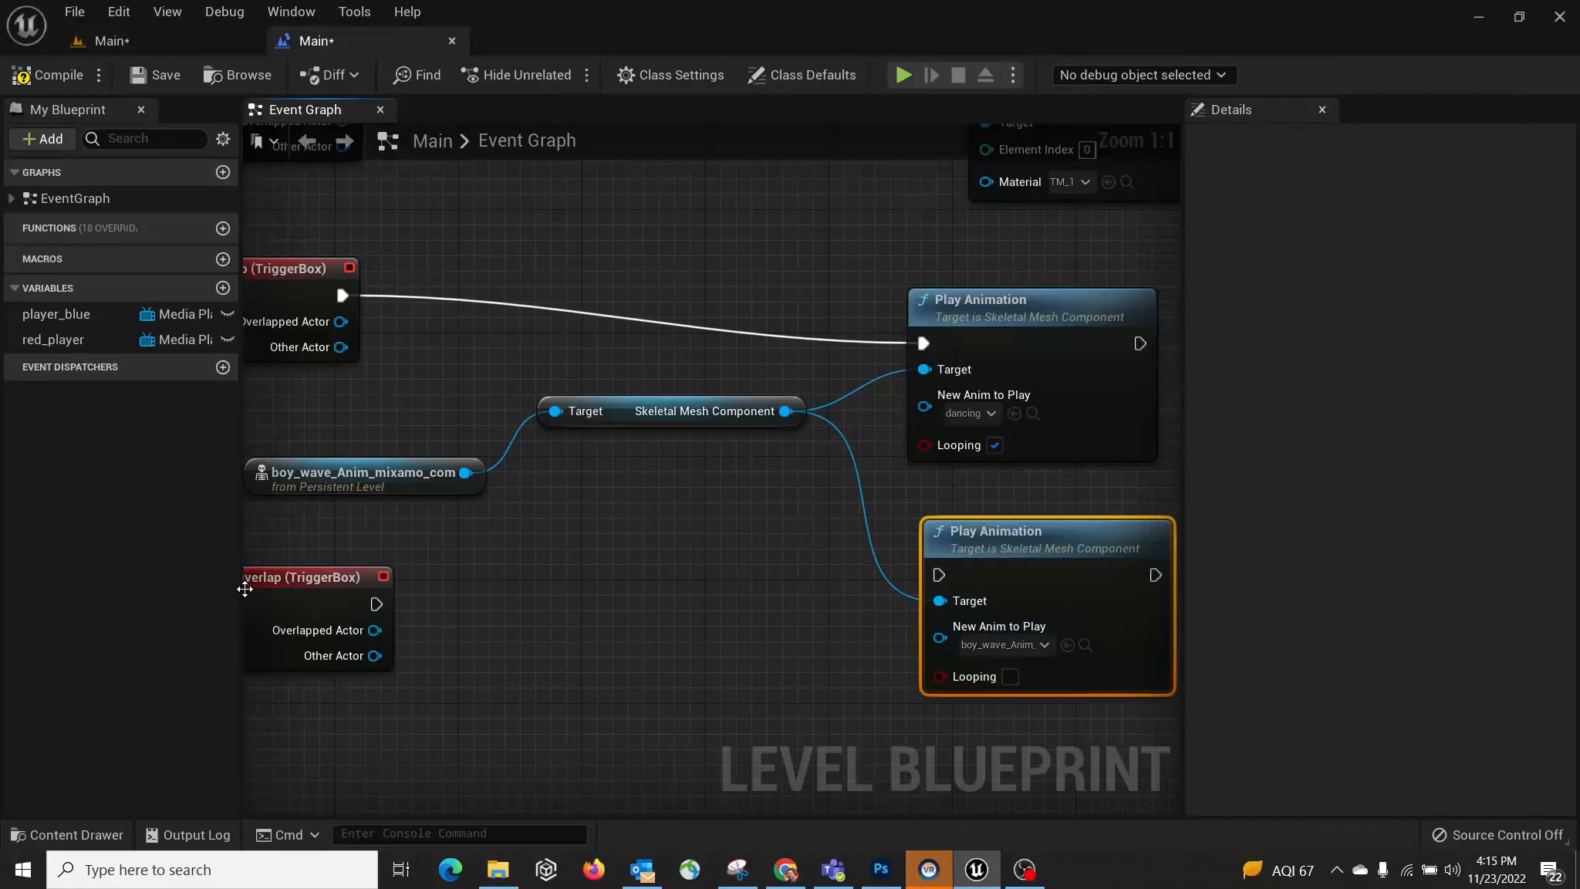
{"action": "left_click_drag", "start_coordinate": [888, 621], "coordinate": [938, 578]}
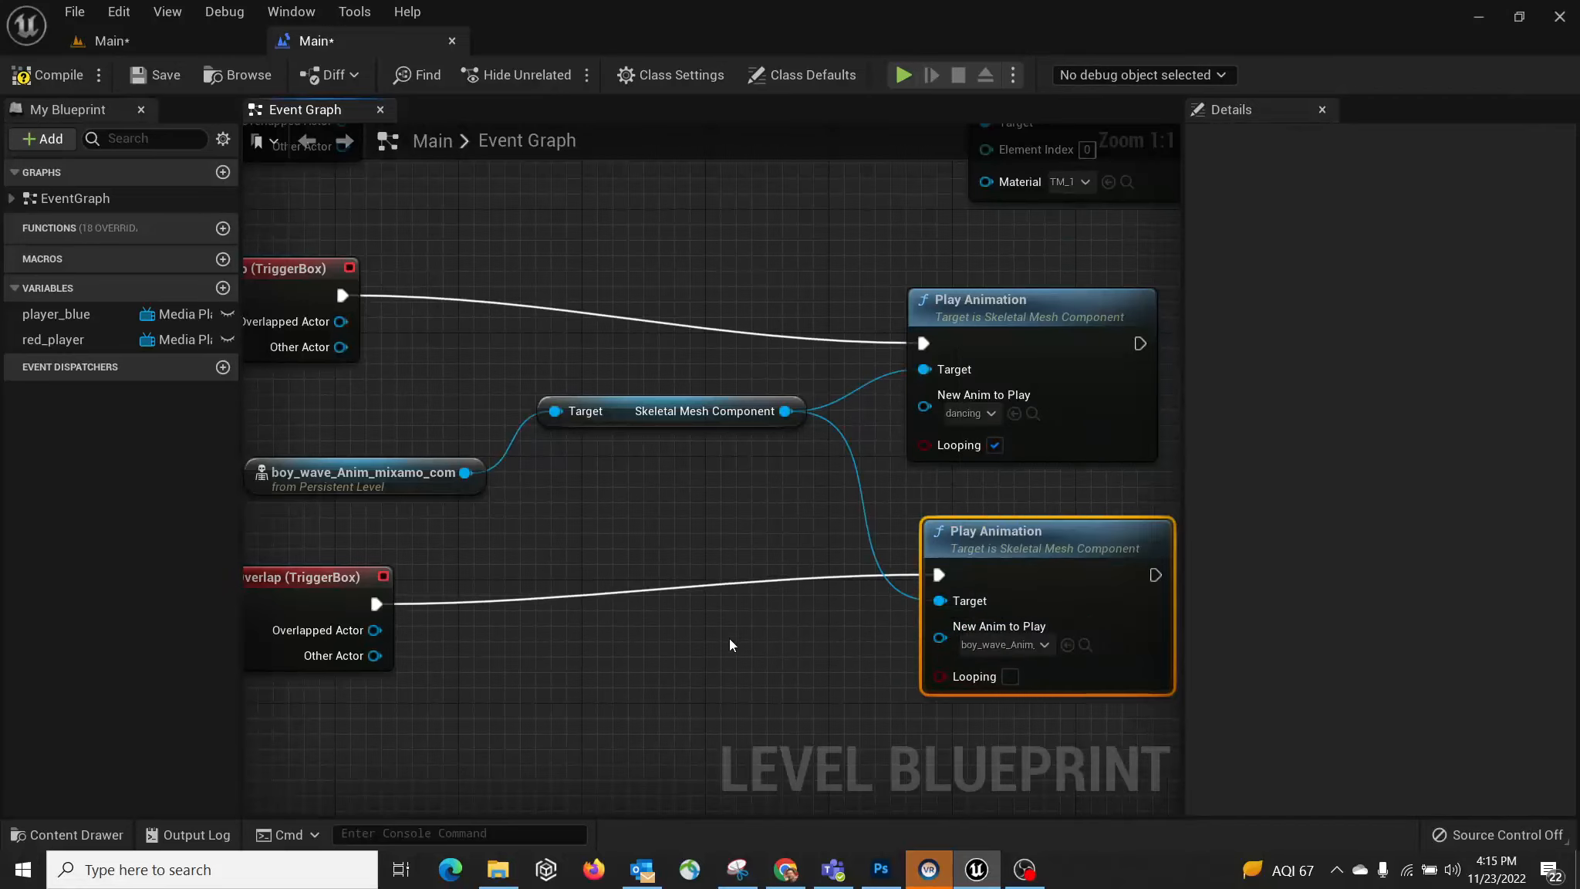
{"action": "mouse_move", "coordinate": [730, 640]}
{"action": "right_mouse_down"}
{"action": "mouse_move", "coordinate": [816, 619]}
{"action": "mouse_move", "coordinate": [705, 650]}
{"action": "right_mouse_up"}
{"action": "scroll", "coordinate": [780, 658], "scroll_direction": "down", "scroll_amount": 1}
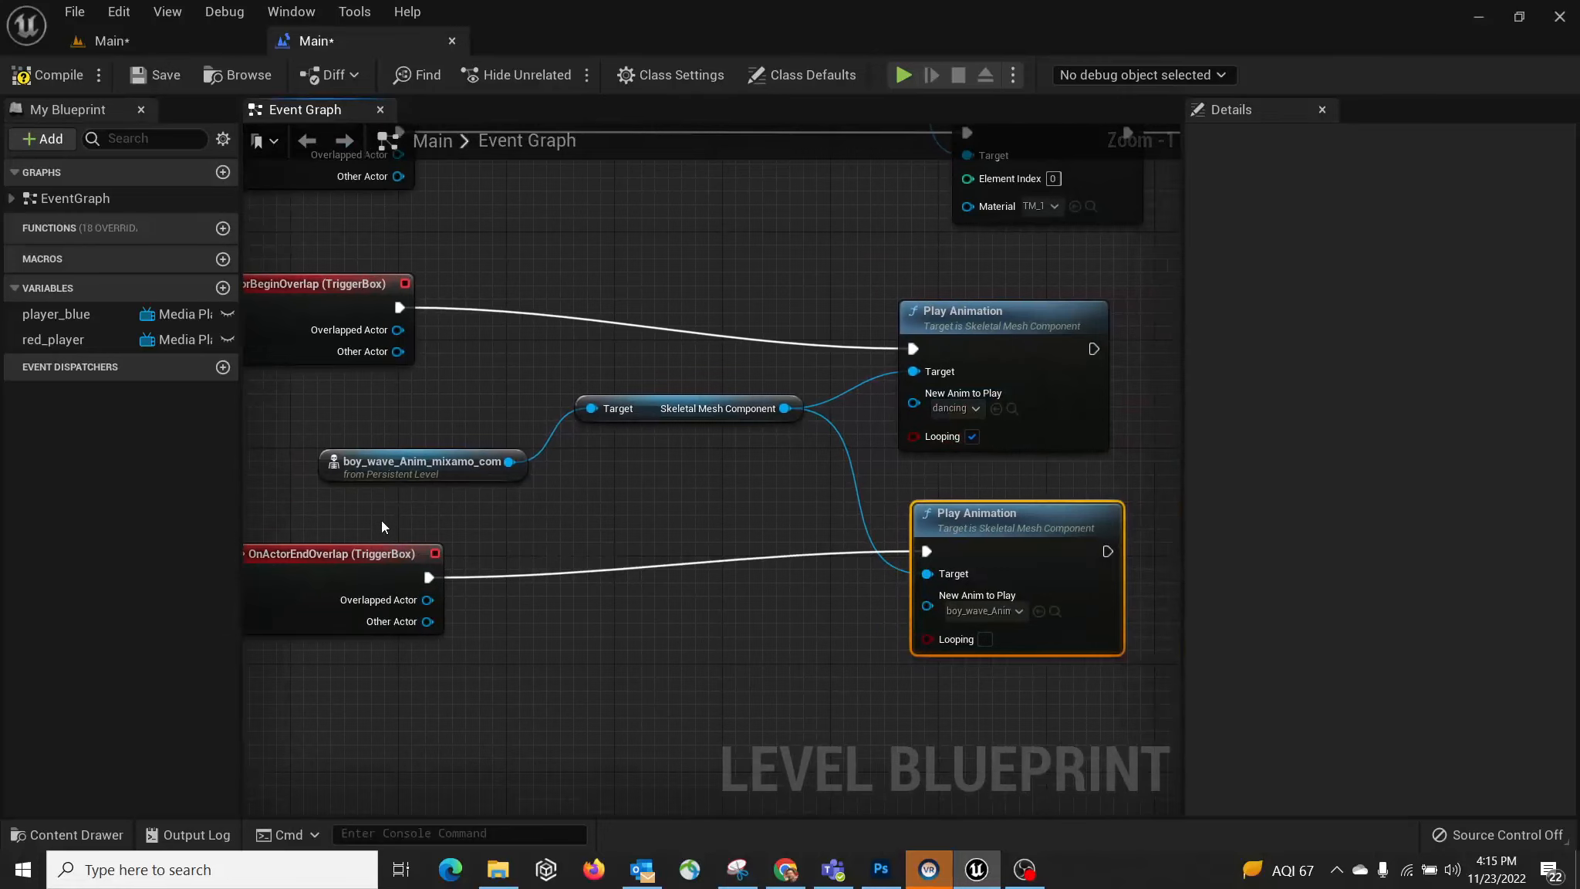
{"action": "left_click_drag", "start_coordinate": [653, 404], "coordinate": [656, 461]}
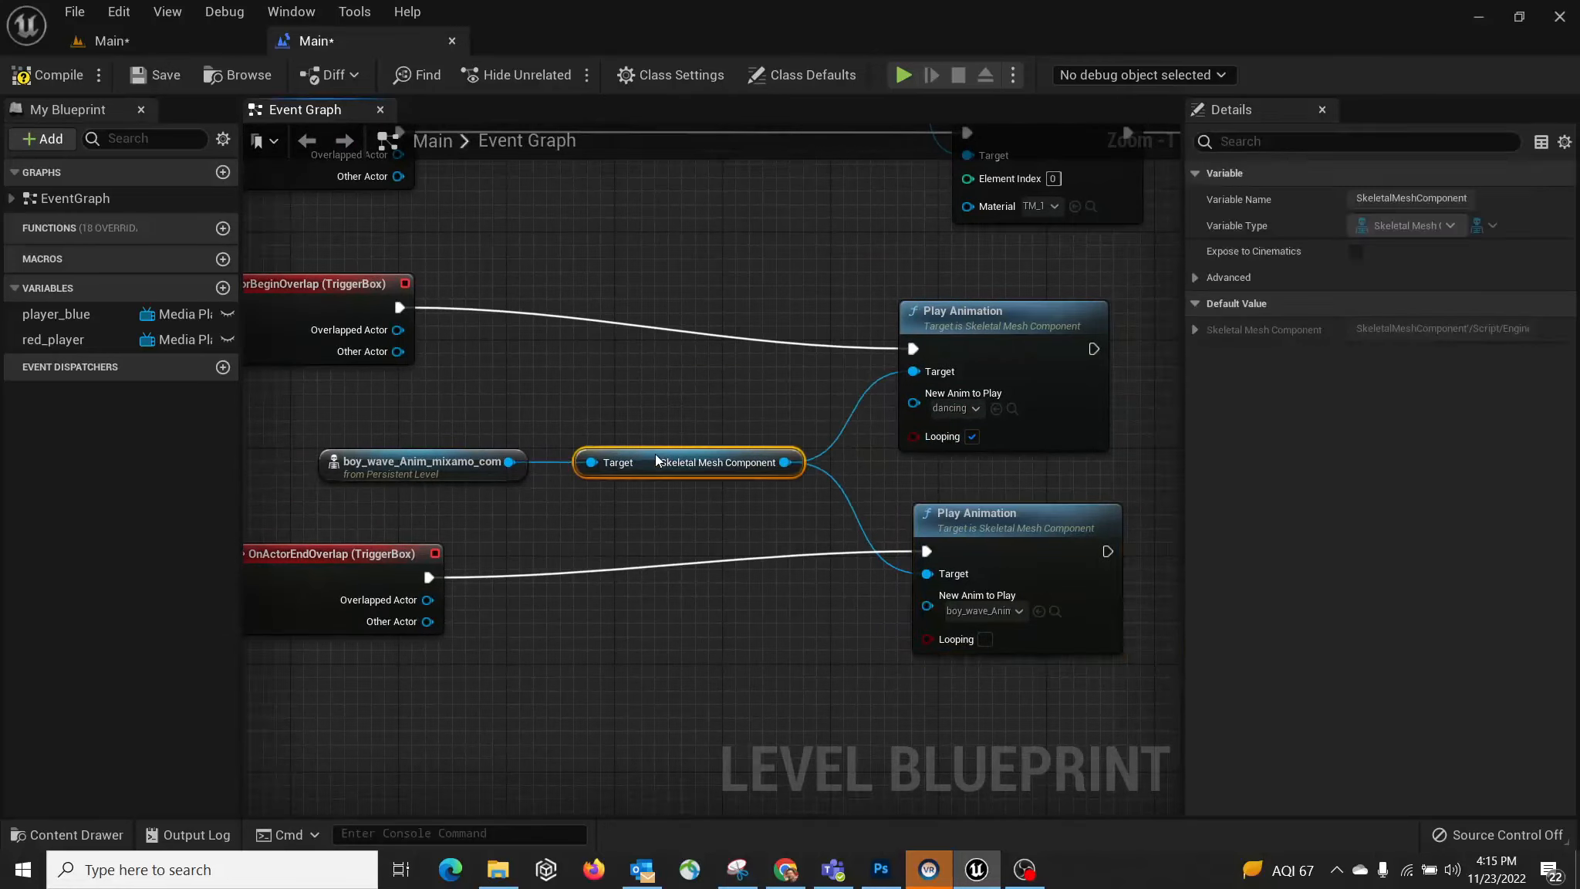
{"action": "left_click", "coordinate": [153, 77]}
Step: Play-test the level with Alt+P, stop it with Escape, and return to the Level Blueprint
{"action": "left_click", "coordinate": [158, 45]}
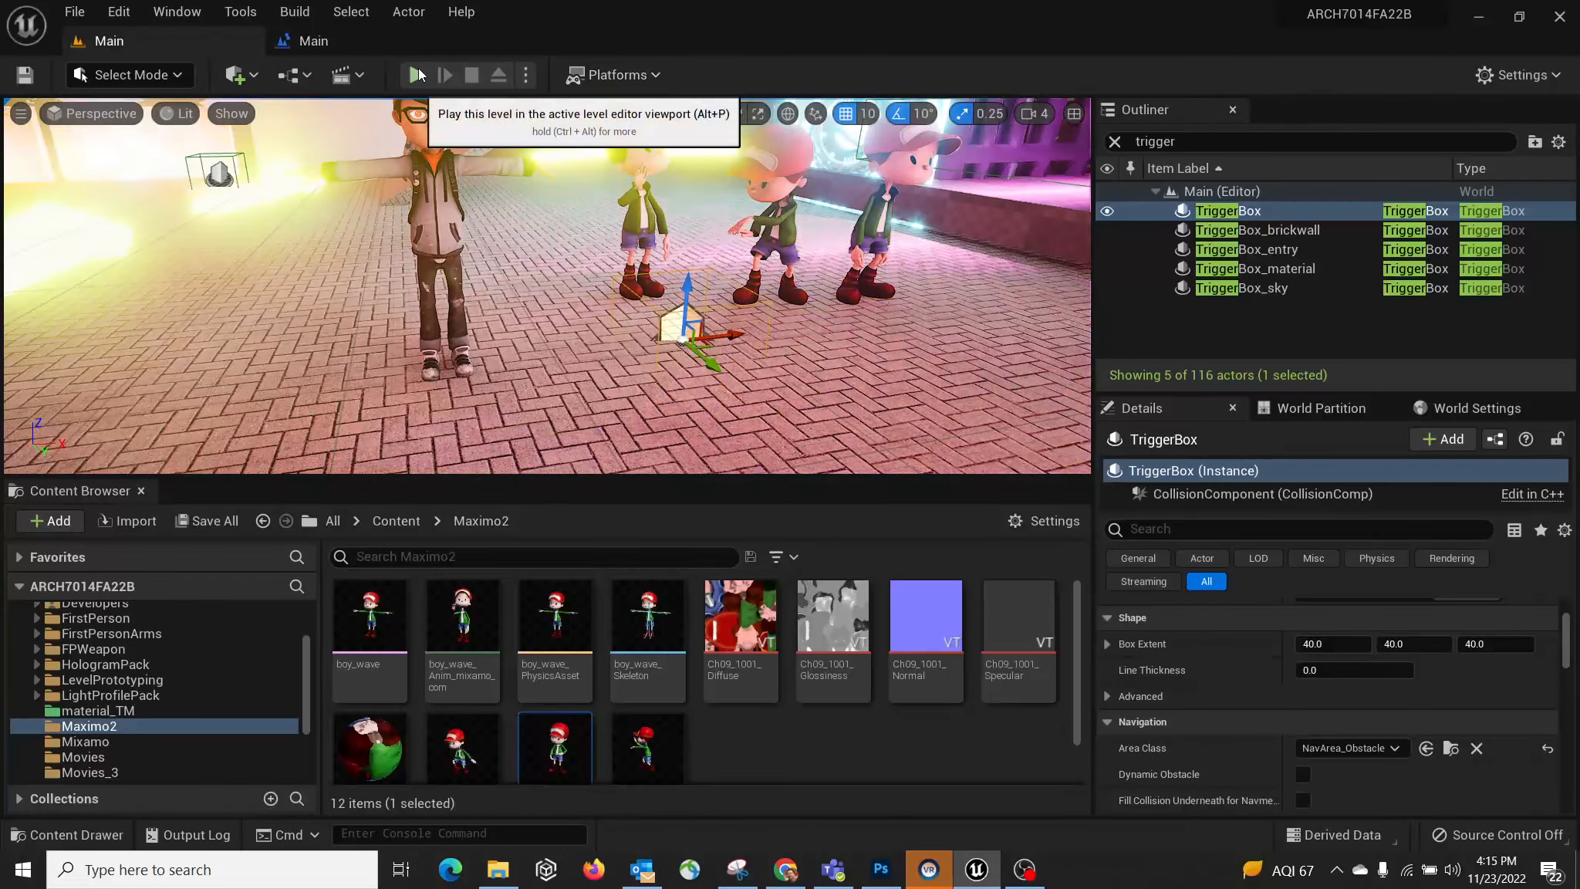
{"action": "key", "text": "alt+p"}
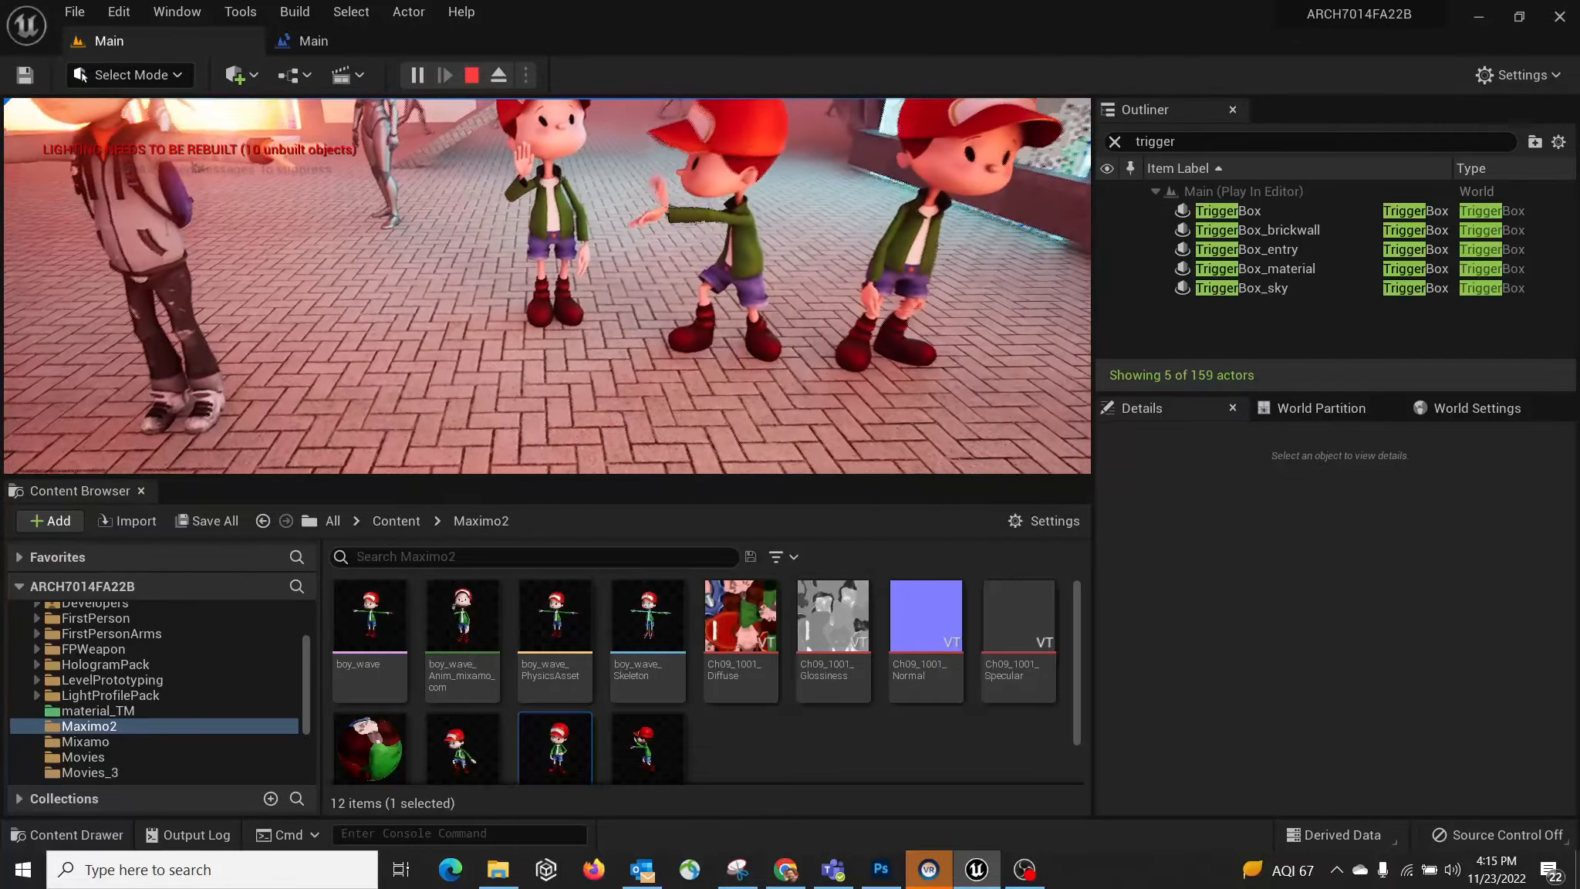
{"action": "key", "text": "Escape"}
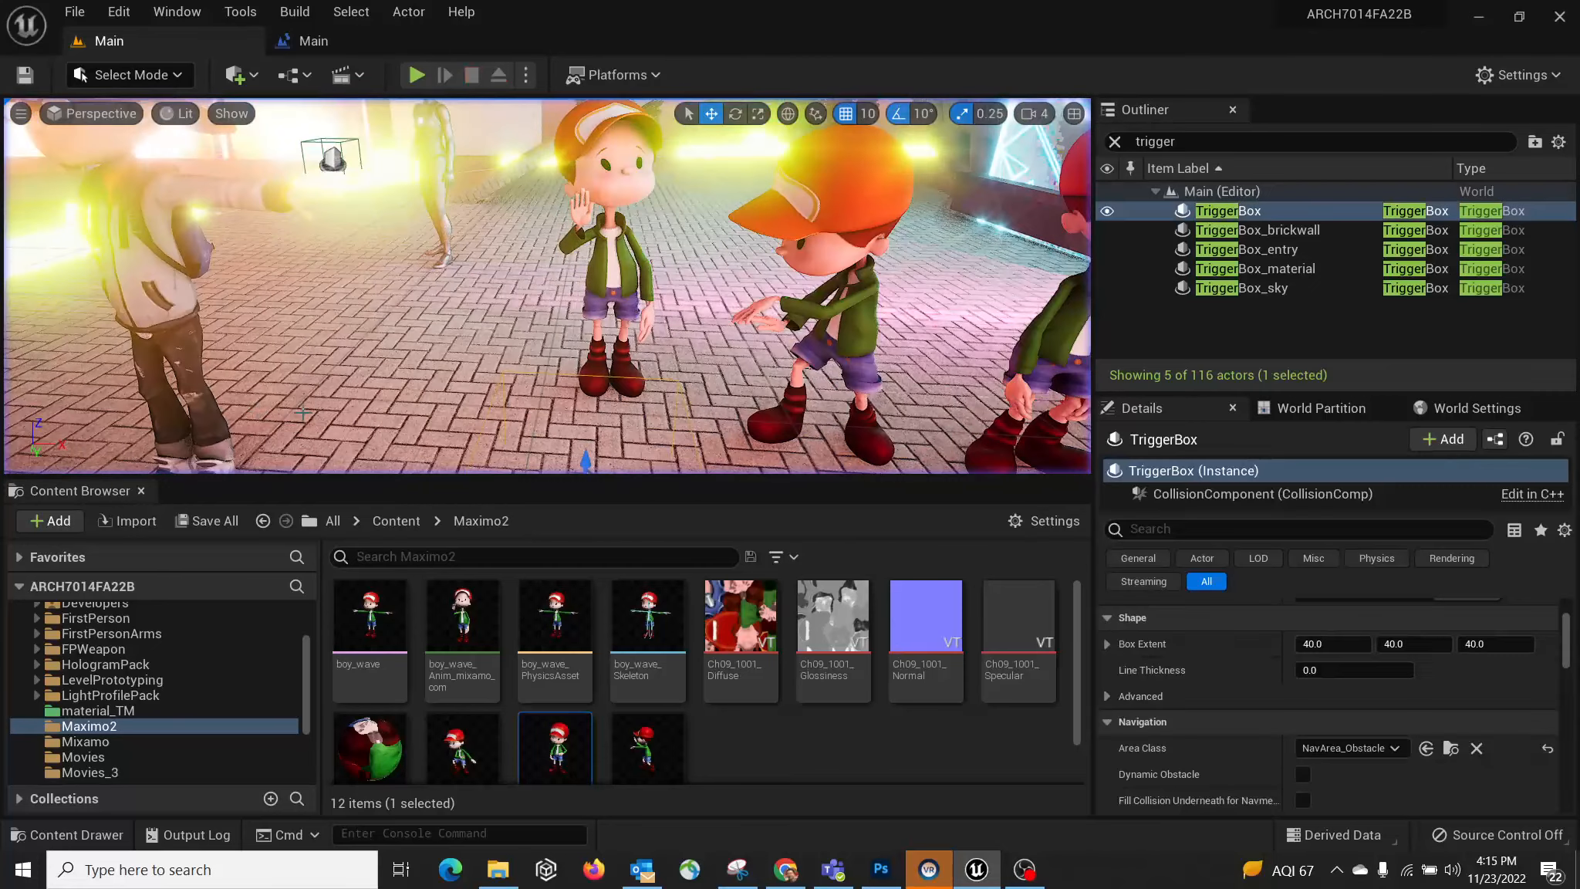
{"action": "left_click", "coordinate": [337, 40]}
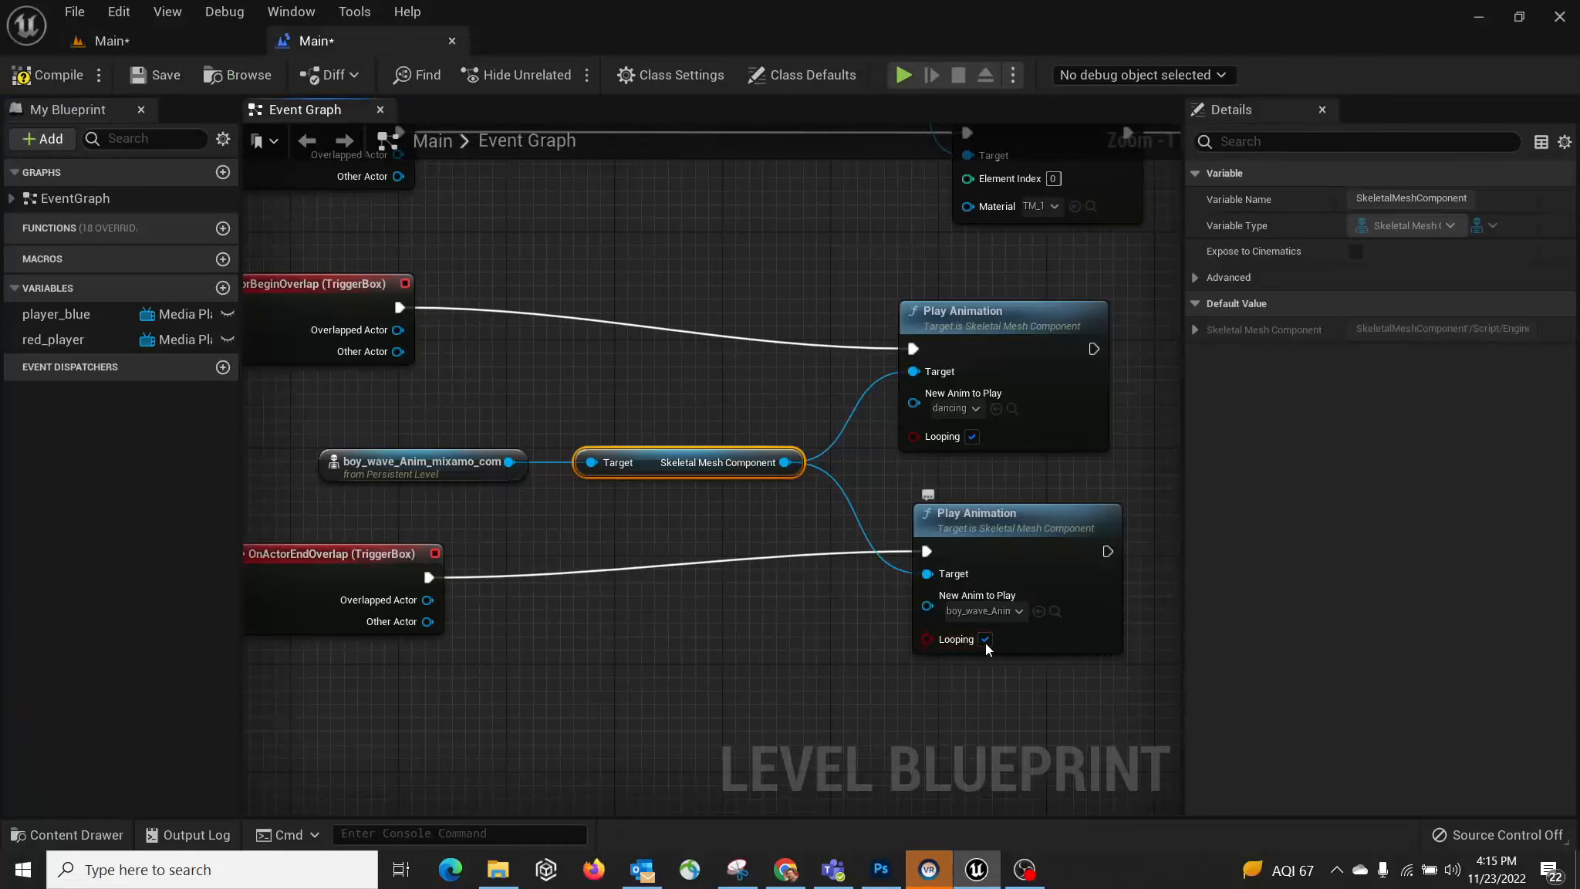
Step: Play the level again, walking toward and away from the three boys, then stop
{"action": "left_click", "coordinate": [135, 39]}
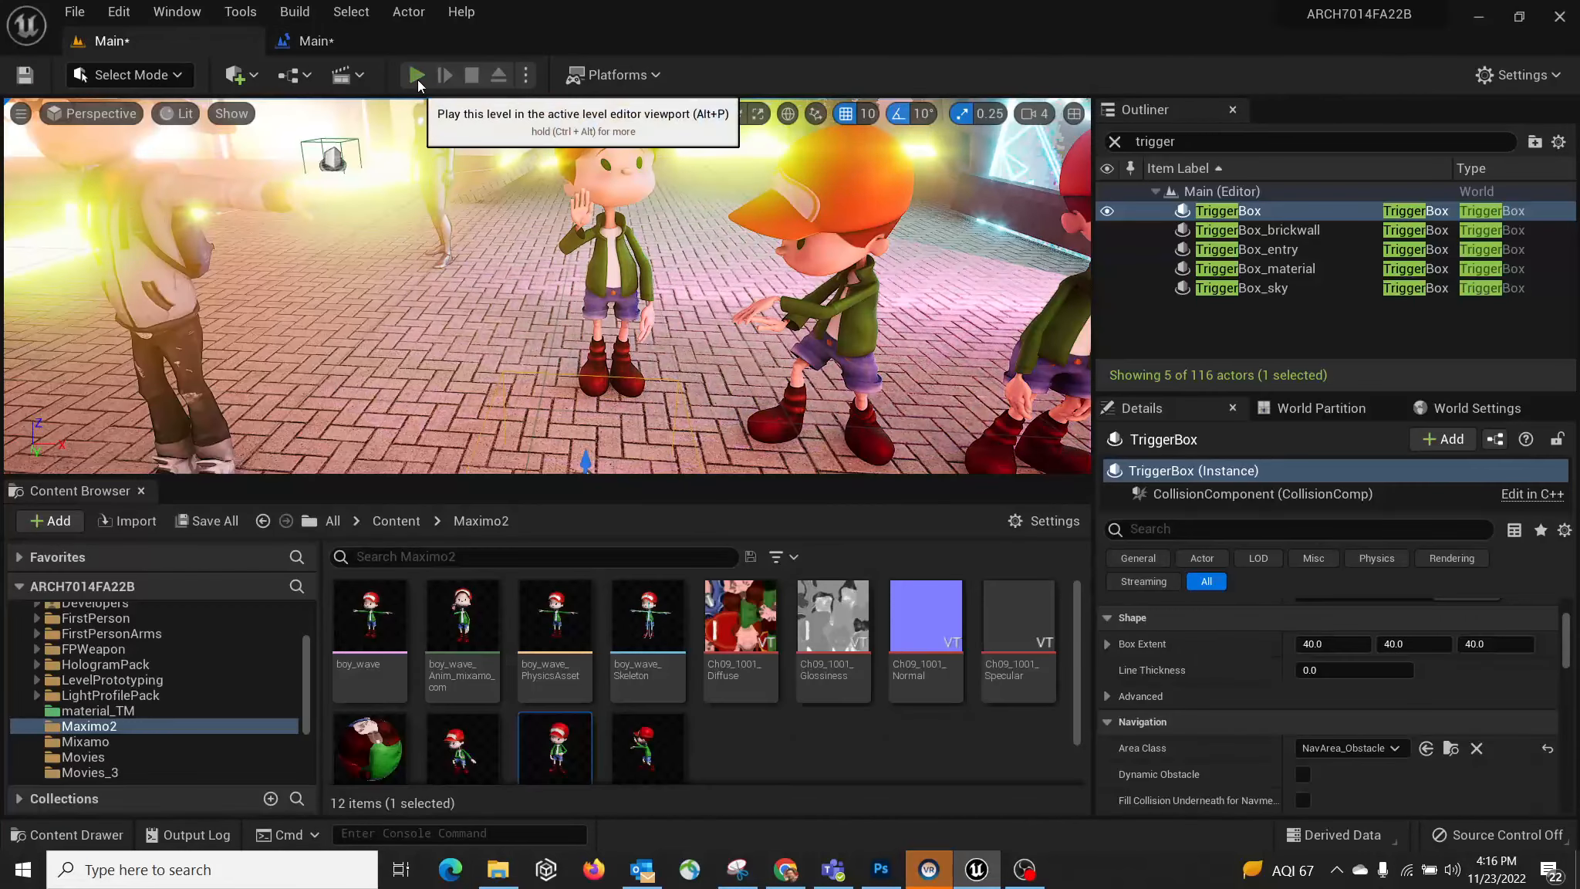
{"action": "left_click", "coordinate": [417, 78]}
{"action": "key", "text": "w"}
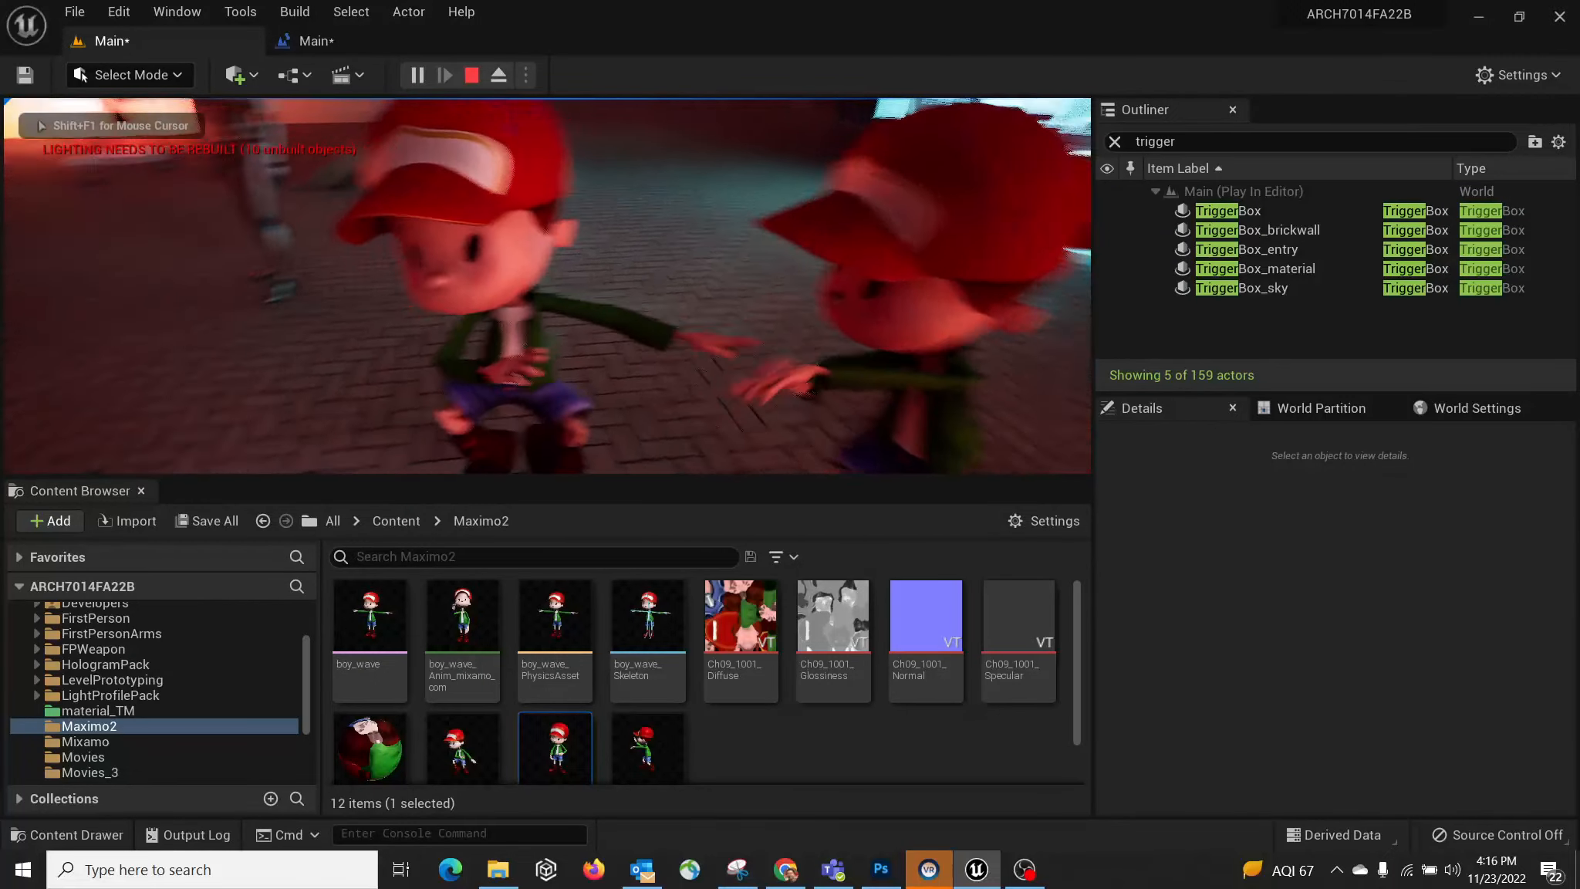
{"action": "key", "text": "s"}
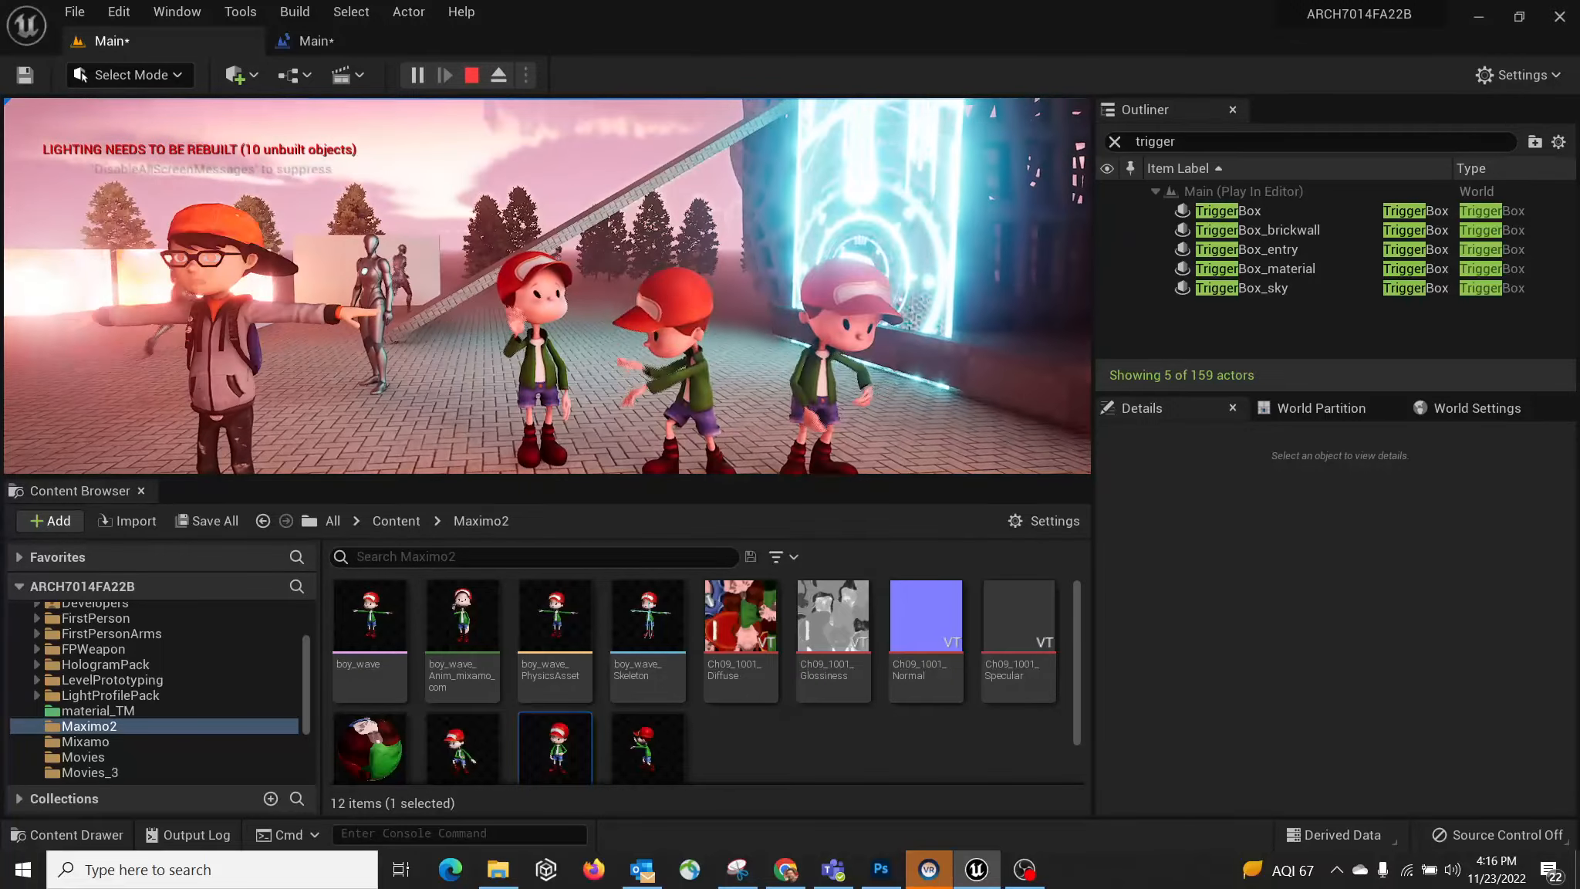
{"action": "key", "text": "w"}
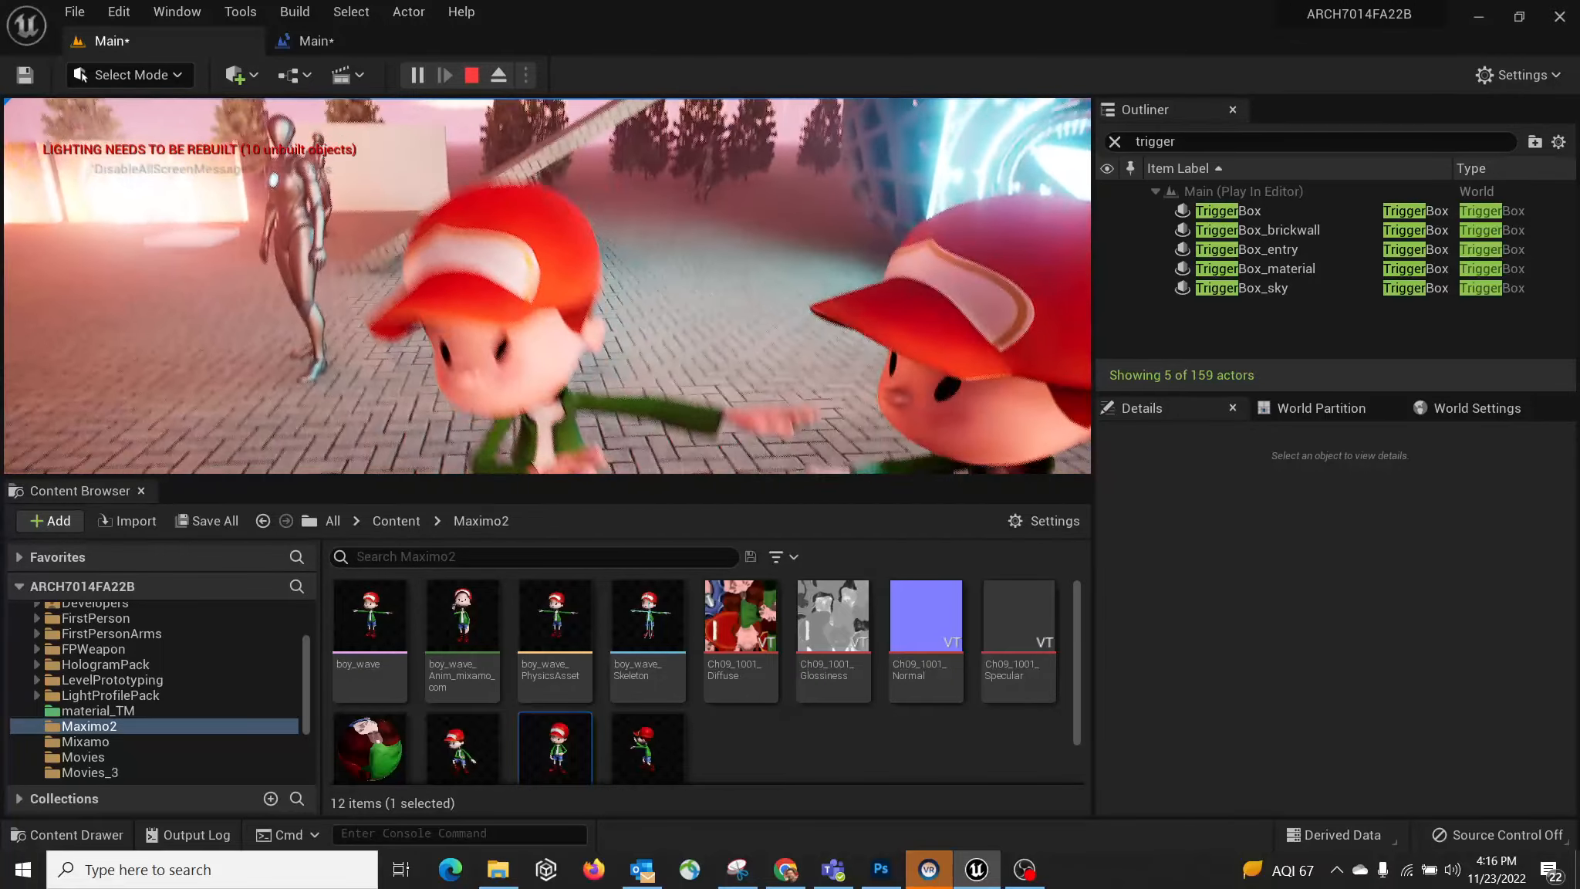
{"action": "key", "text": "s"}
{"action": "key", "text": "w"}
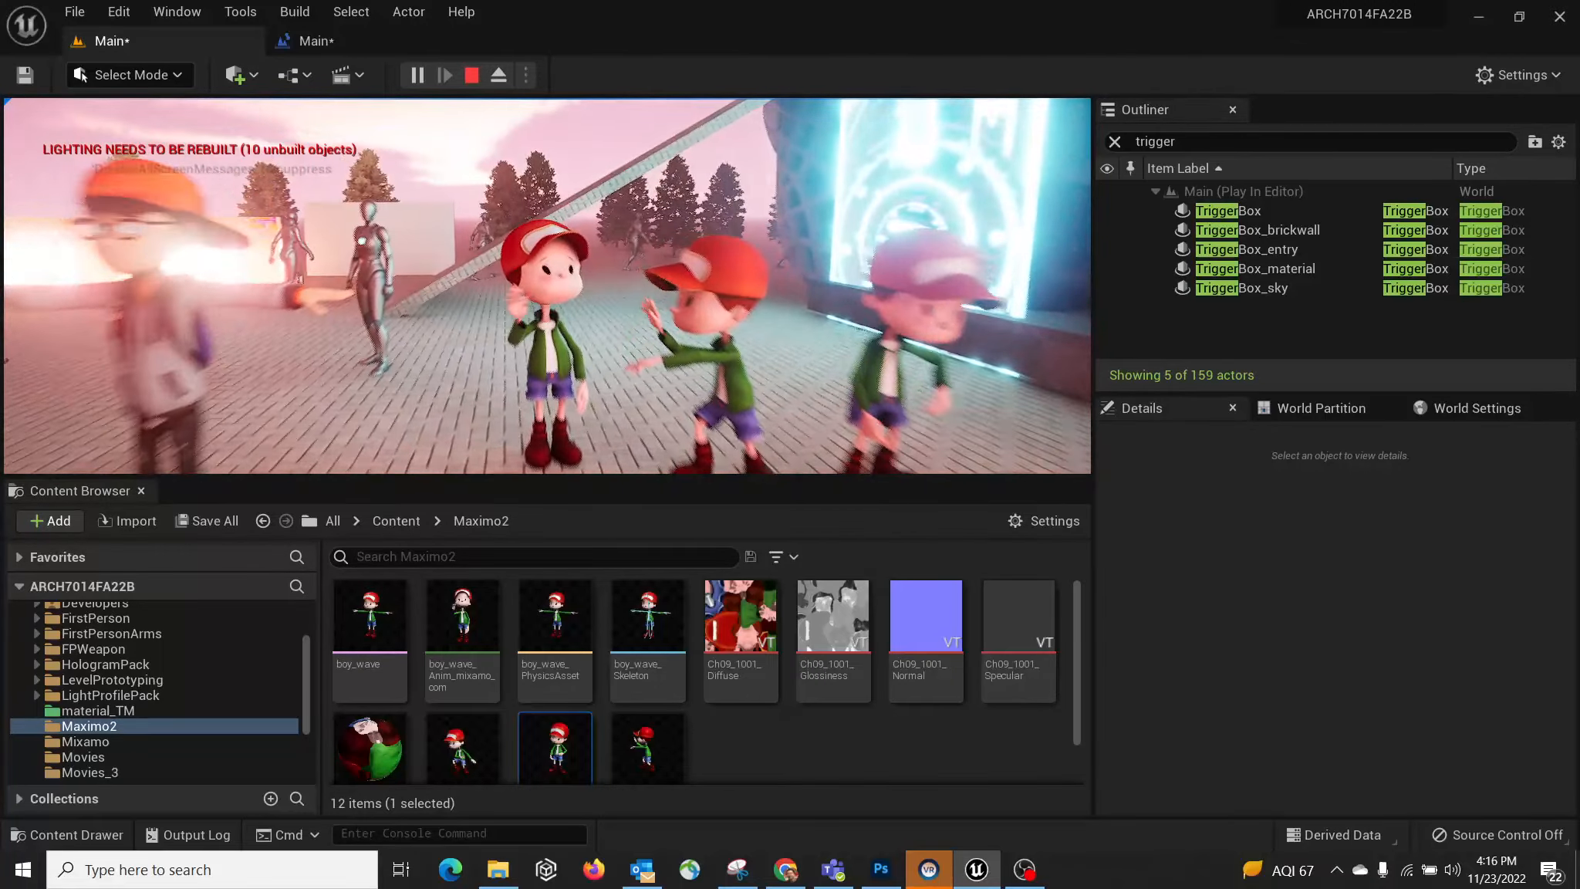
{"action": "key", "text": "s"}
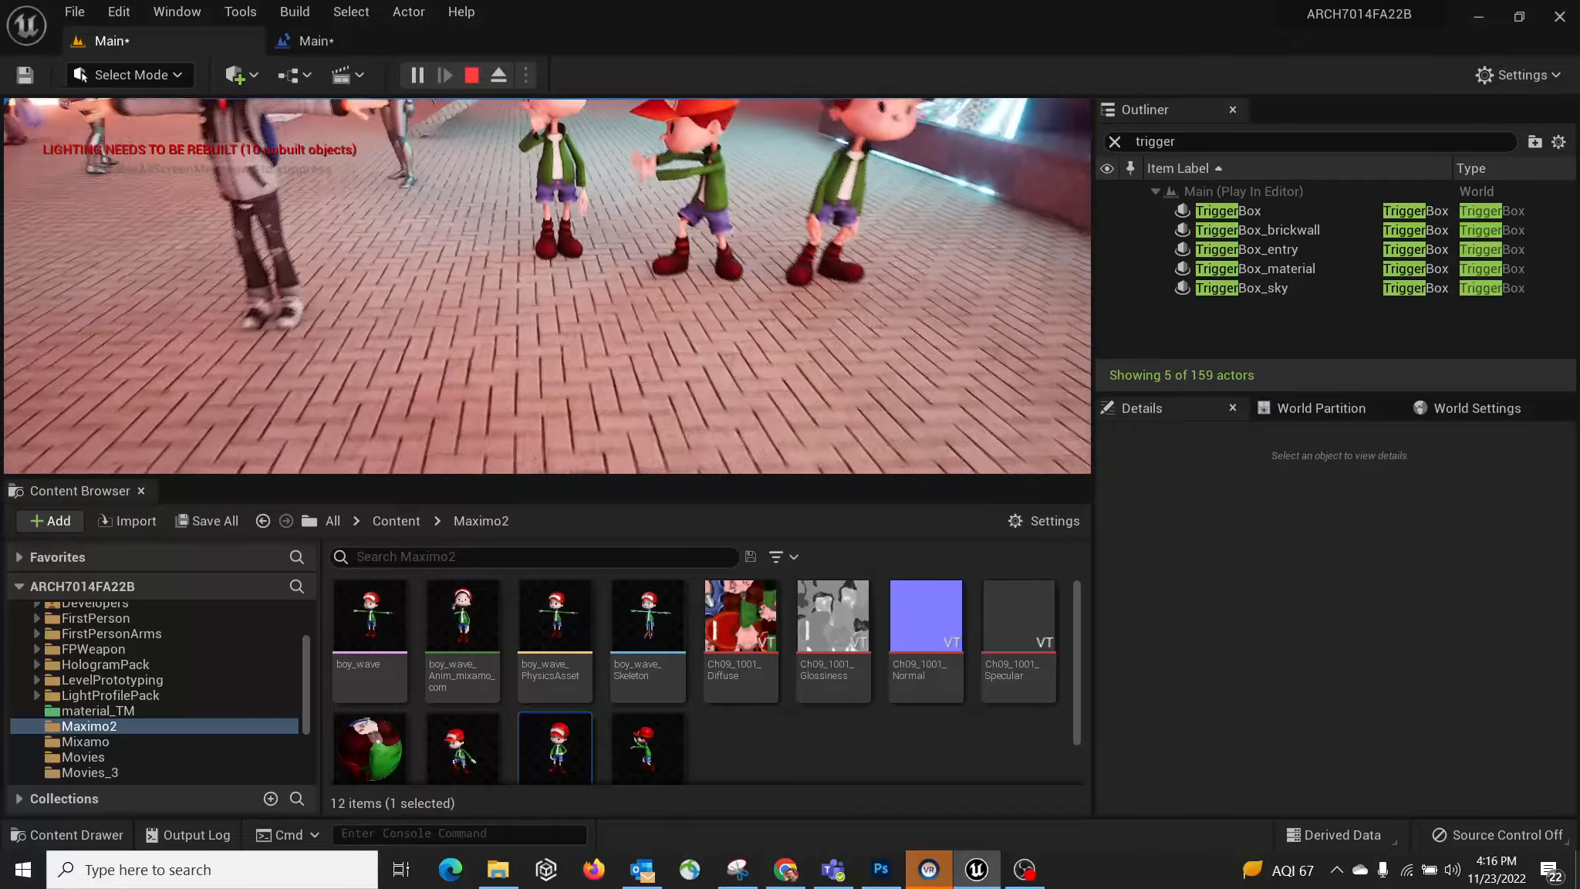
{"action": "key", "text": "w"}
{"action": "key", "text": "s"}
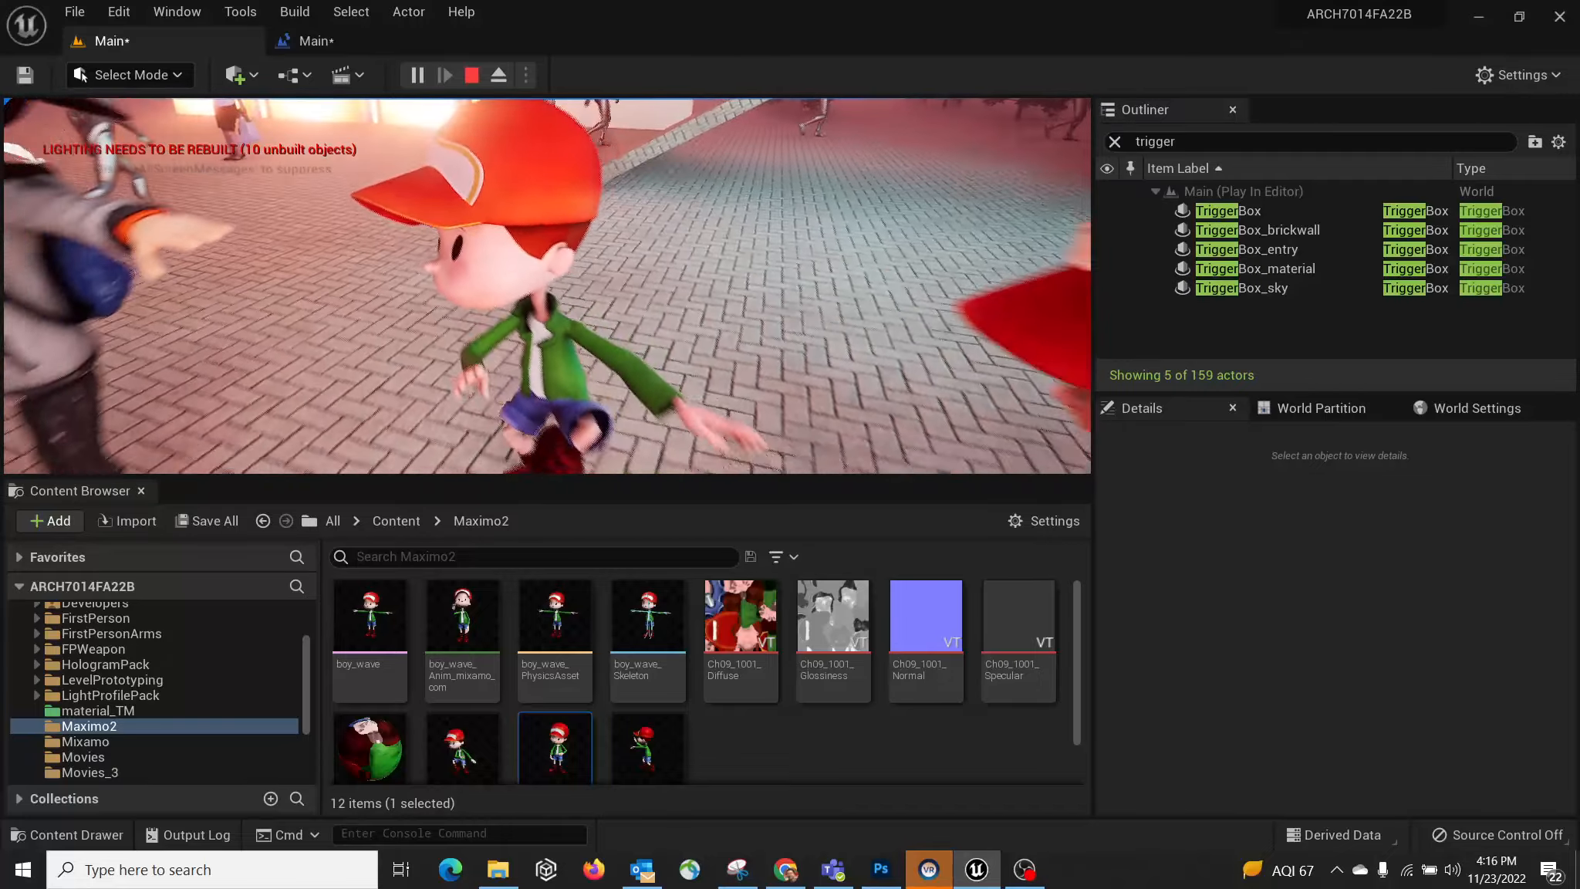
{"action": "key", "text": "w"}
{"action": "key", "text": "s"}
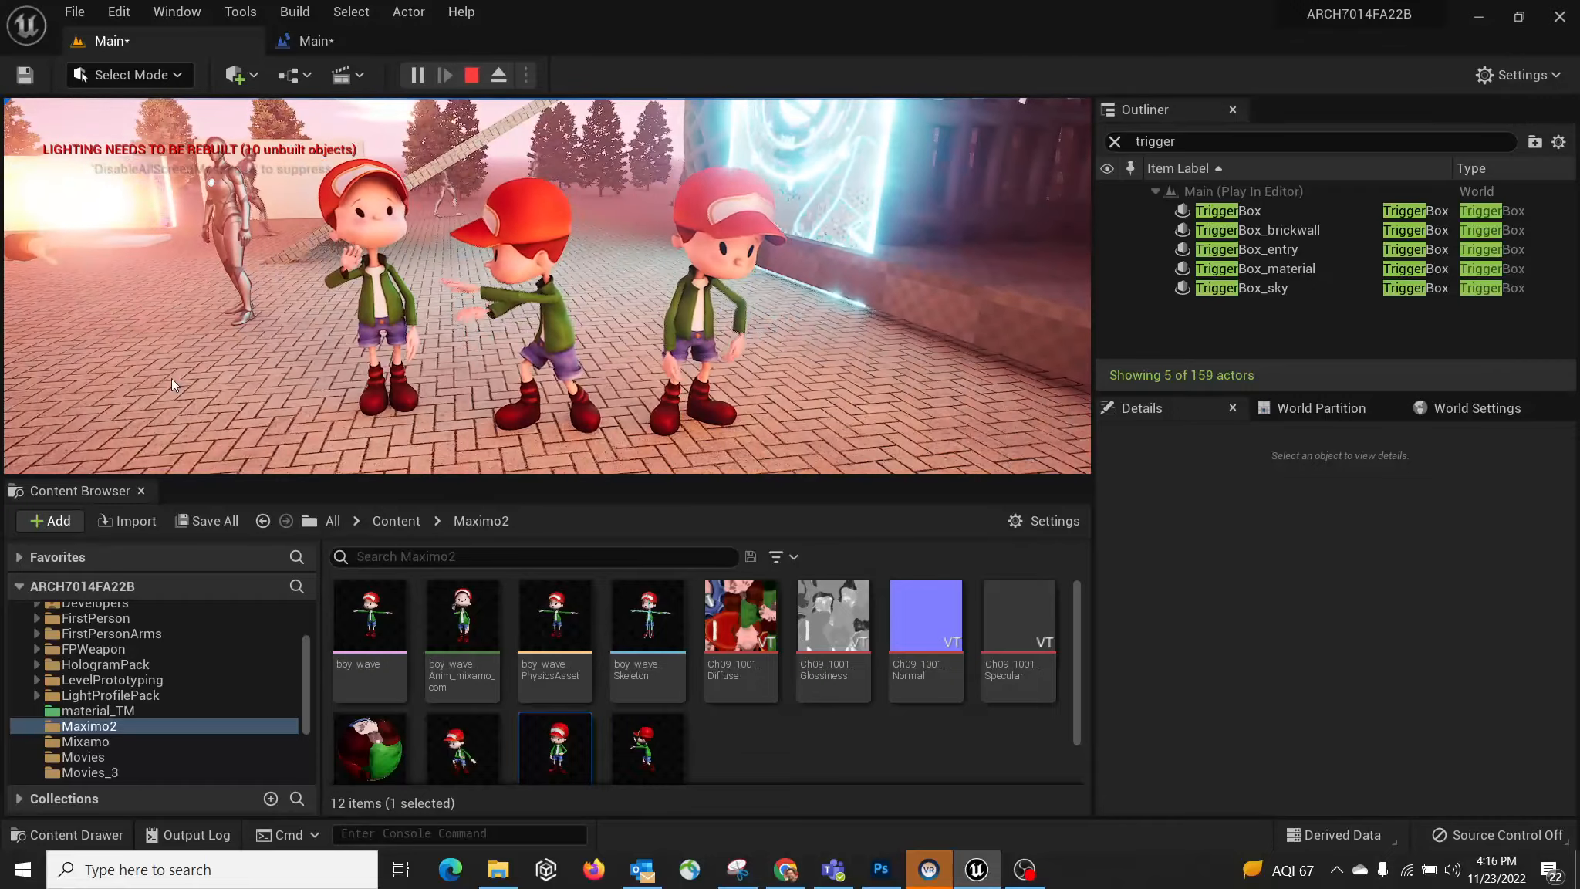
{"action": "key", "text": "Escape"}
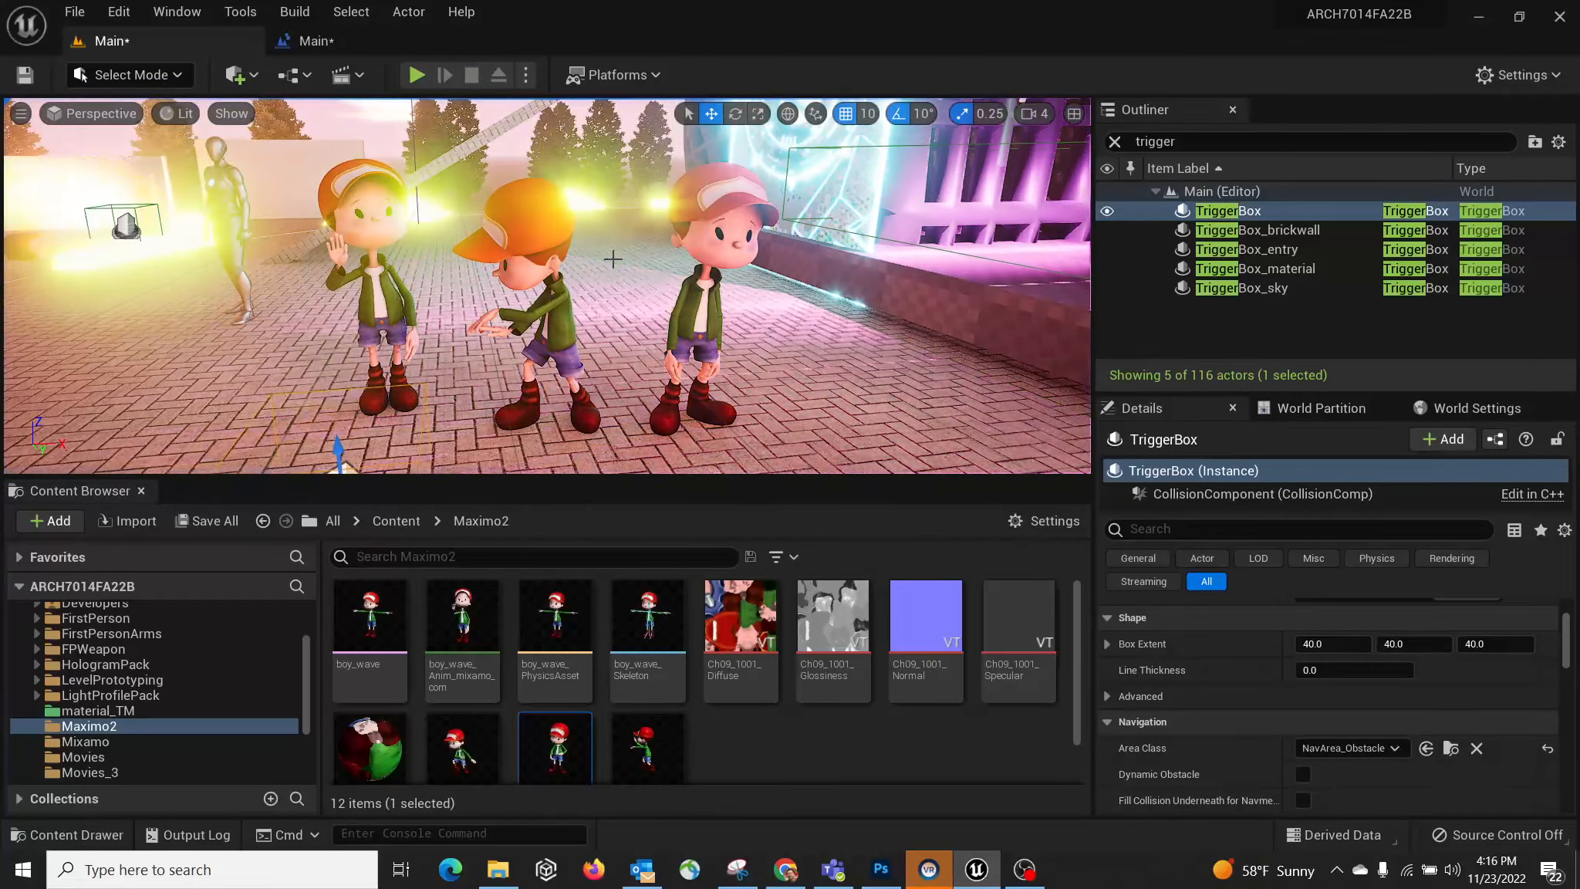